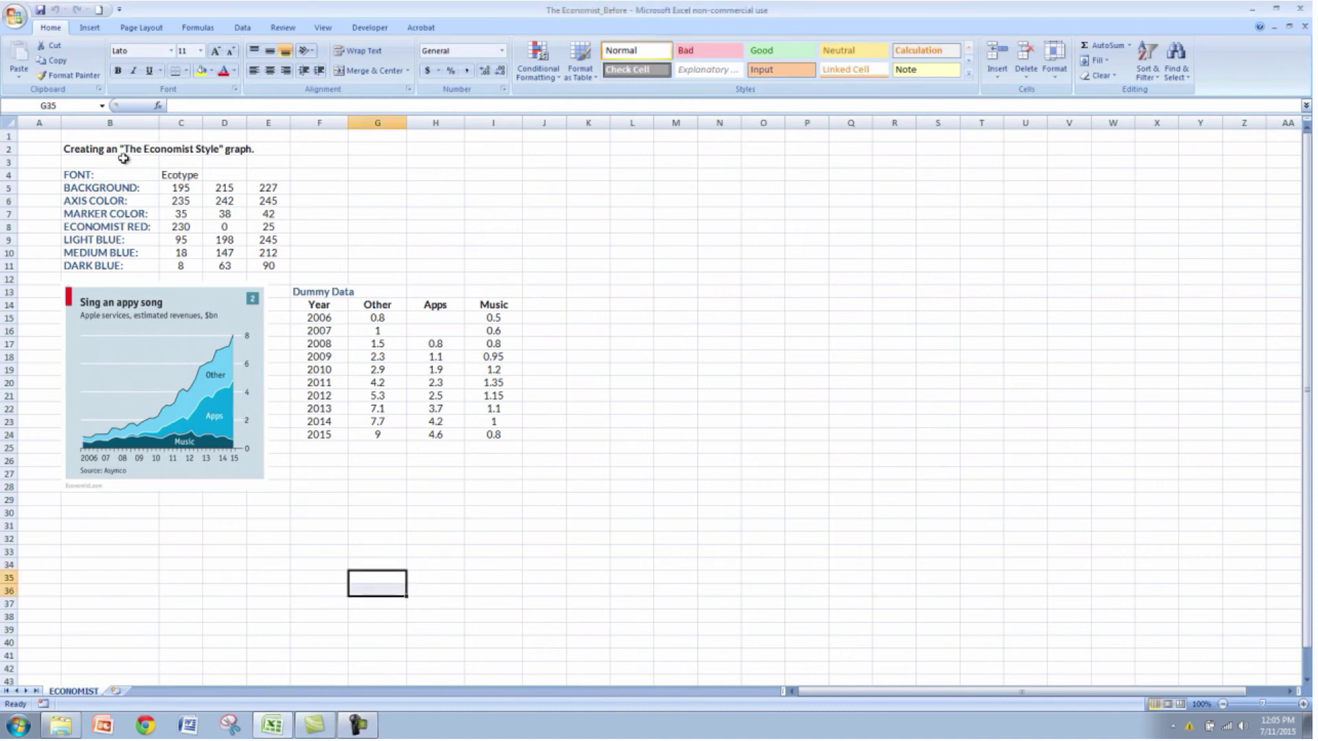
- Review the colour reference table: background 195, 215, 227, axis, marker, Economist red, and light, medium and dark blue
drag(89, 175, 278, 265)
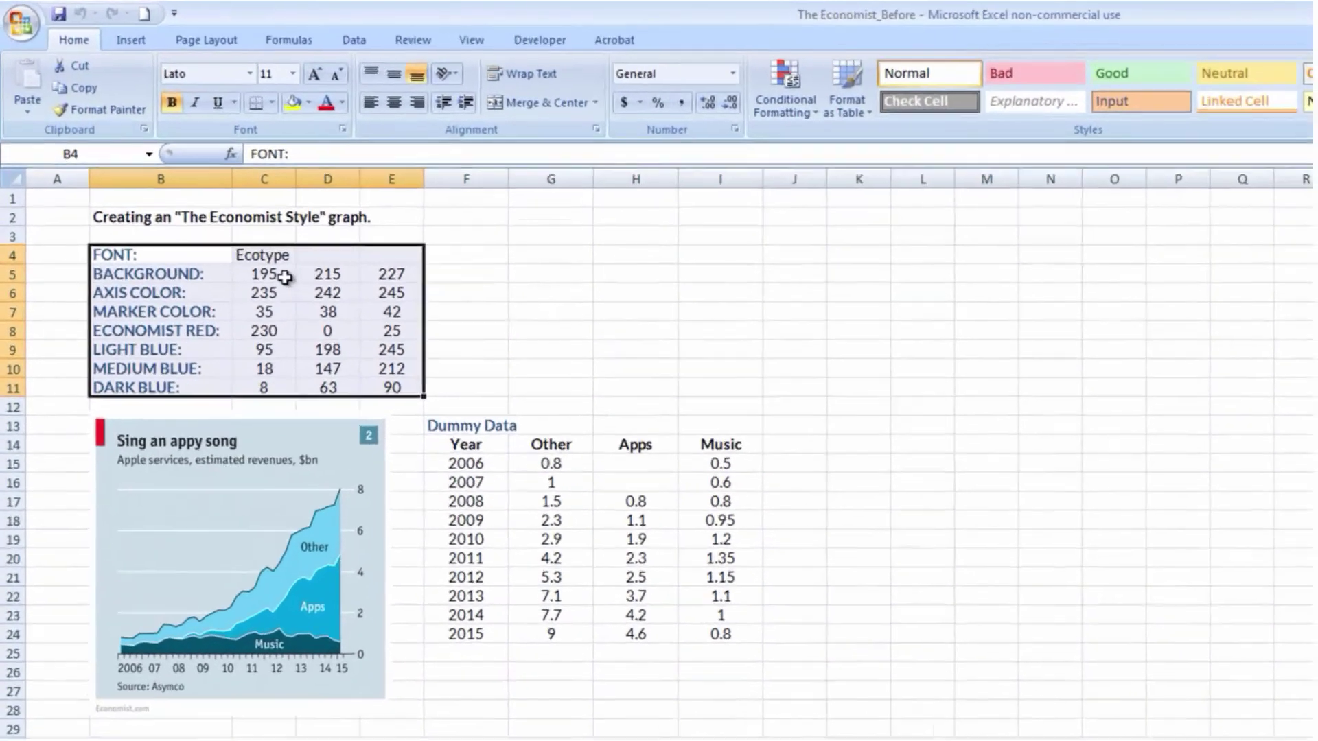
drag(181, 187, 265, 187)
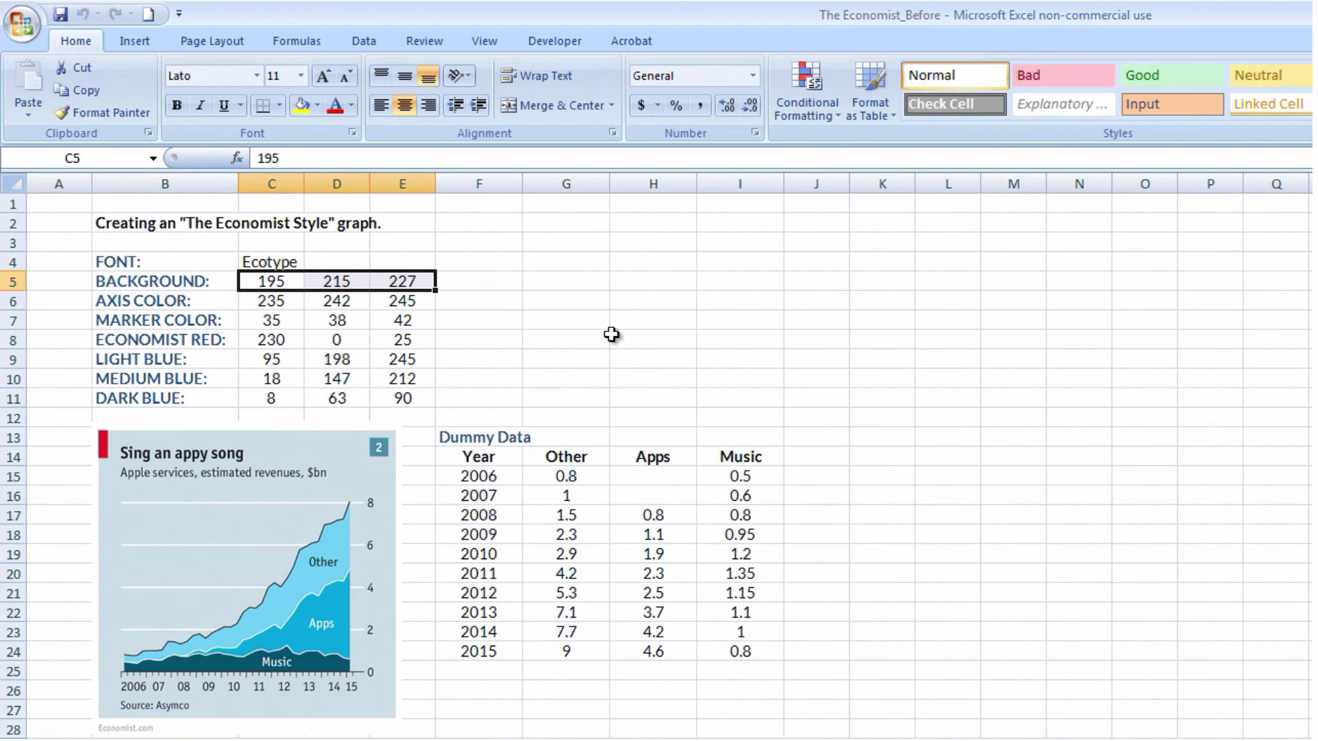
click(220, 304)
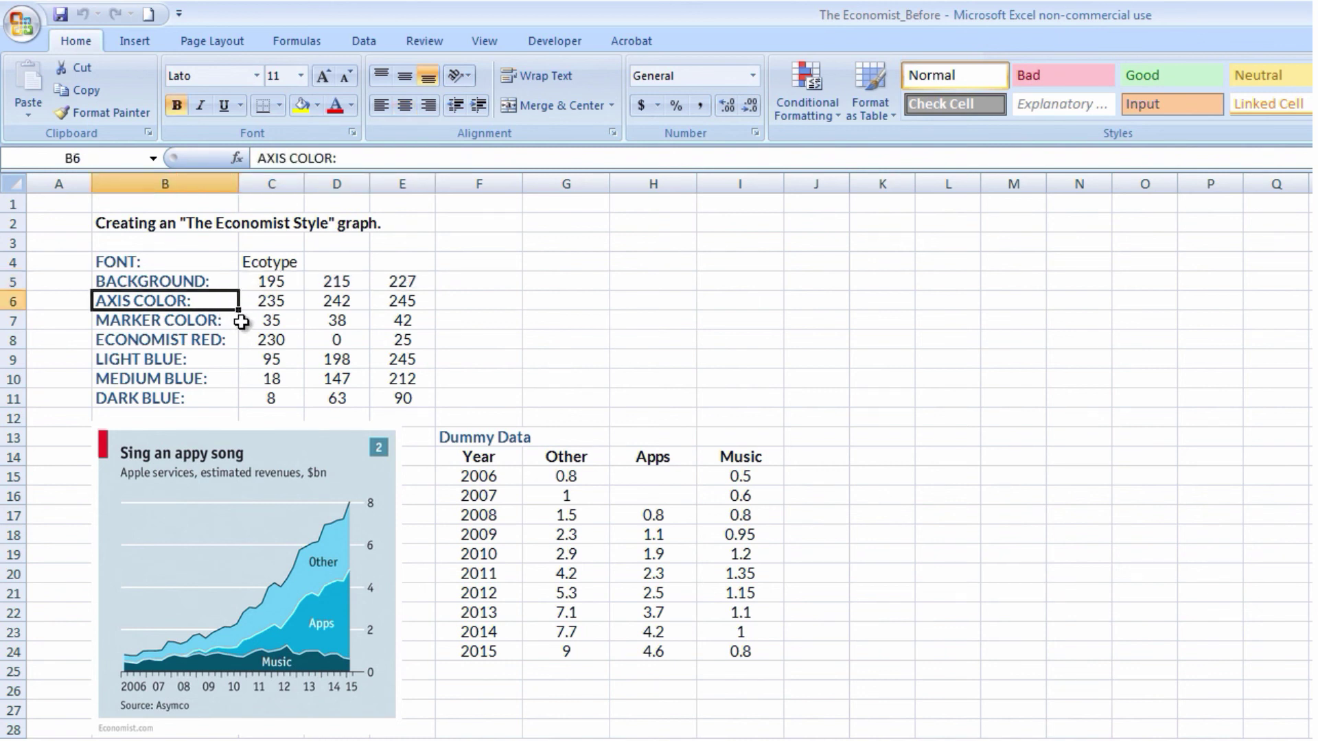
click(234, 326)
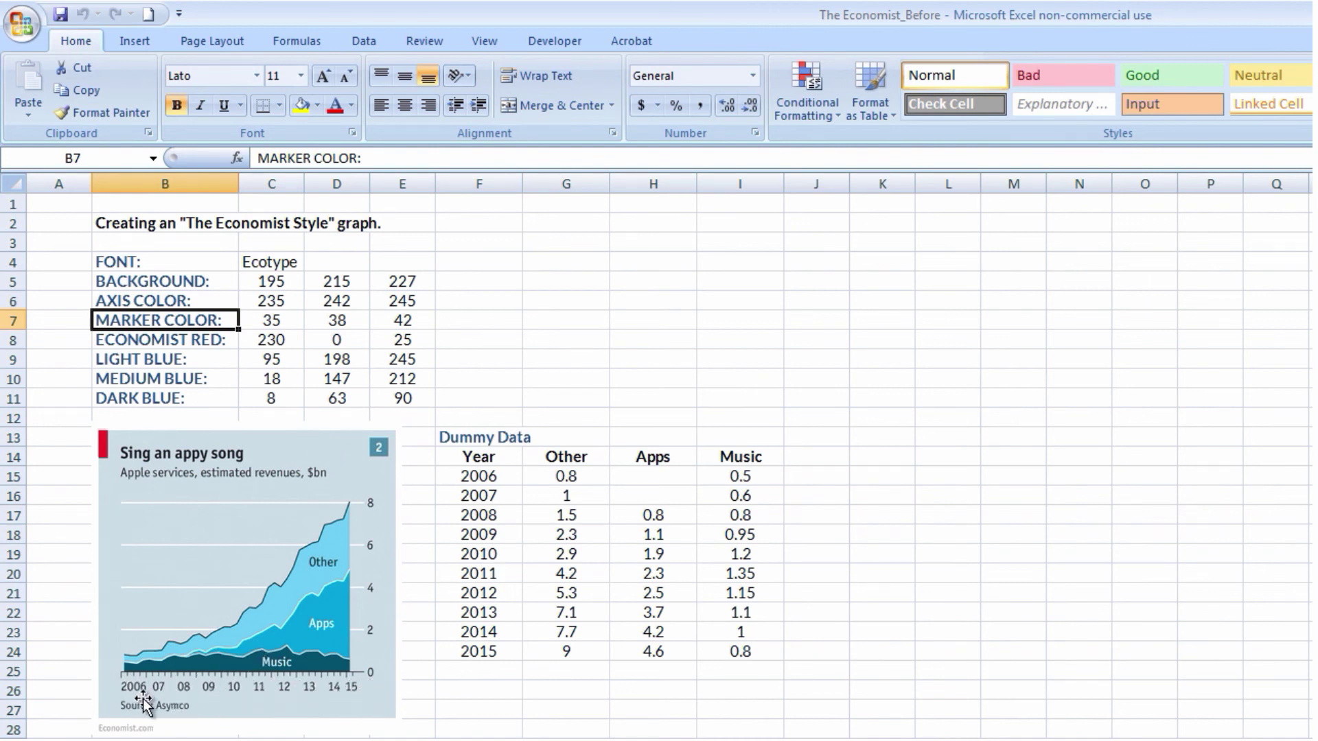
click(219, 341)
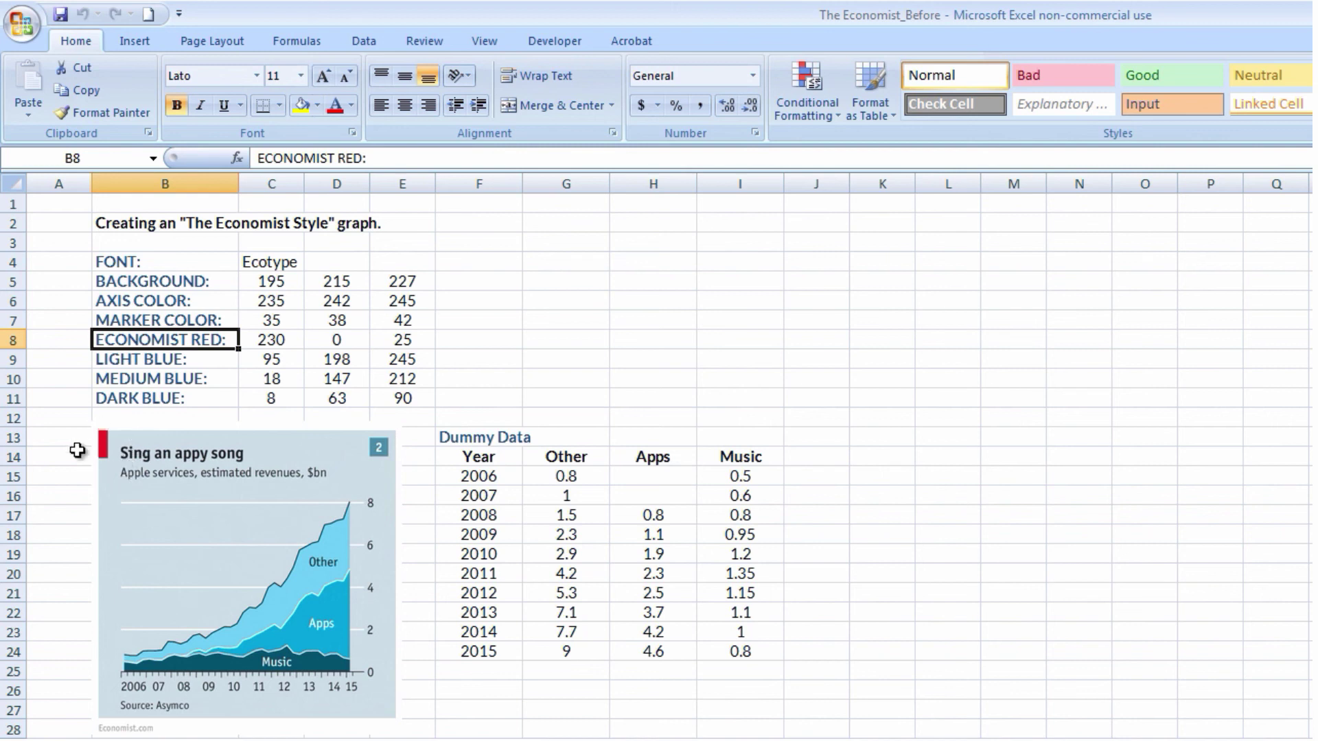
click(201, 361)
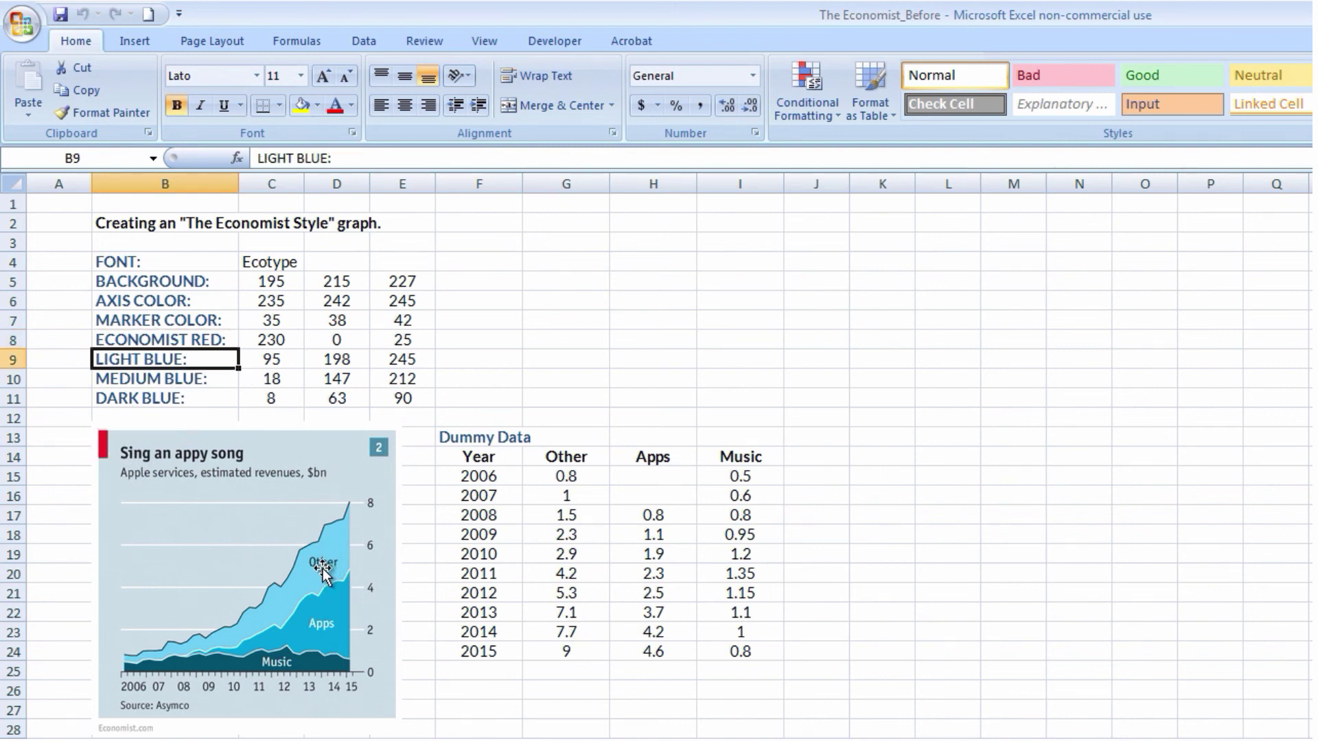
click(180, 379)
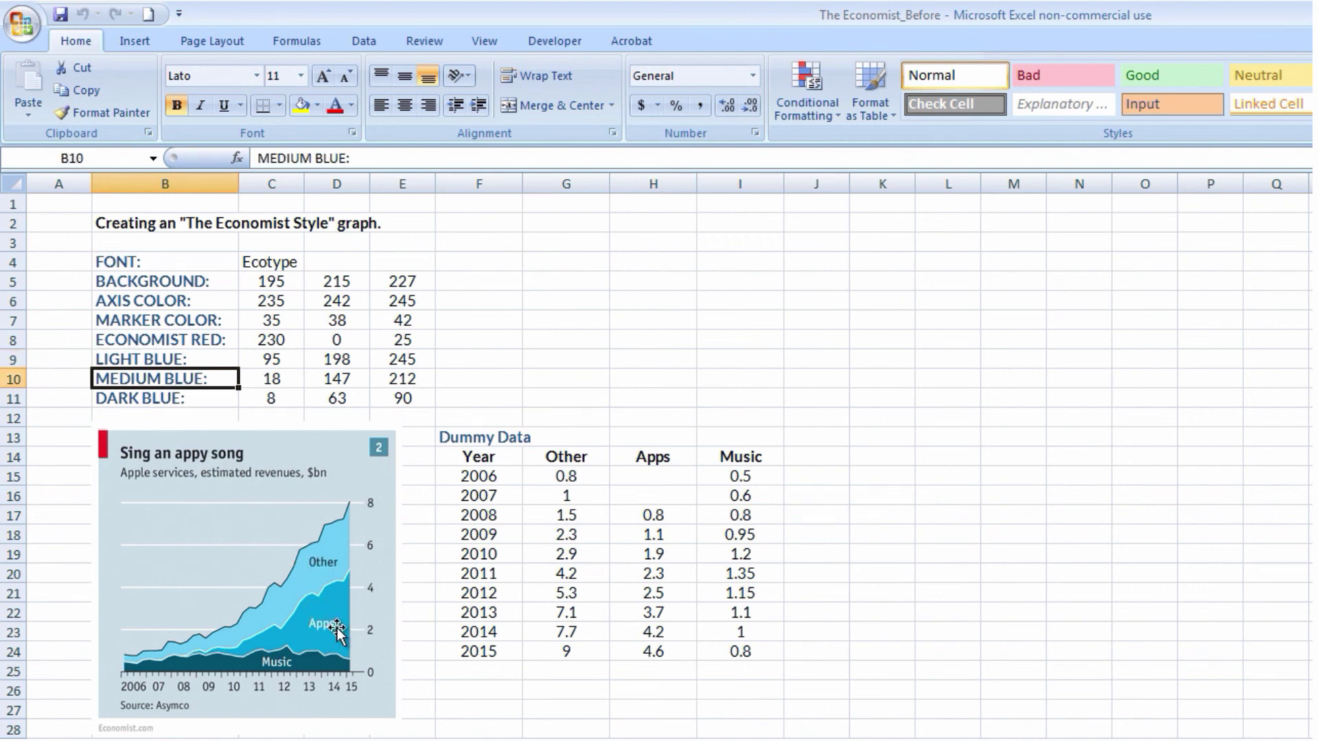
click(184, 395)
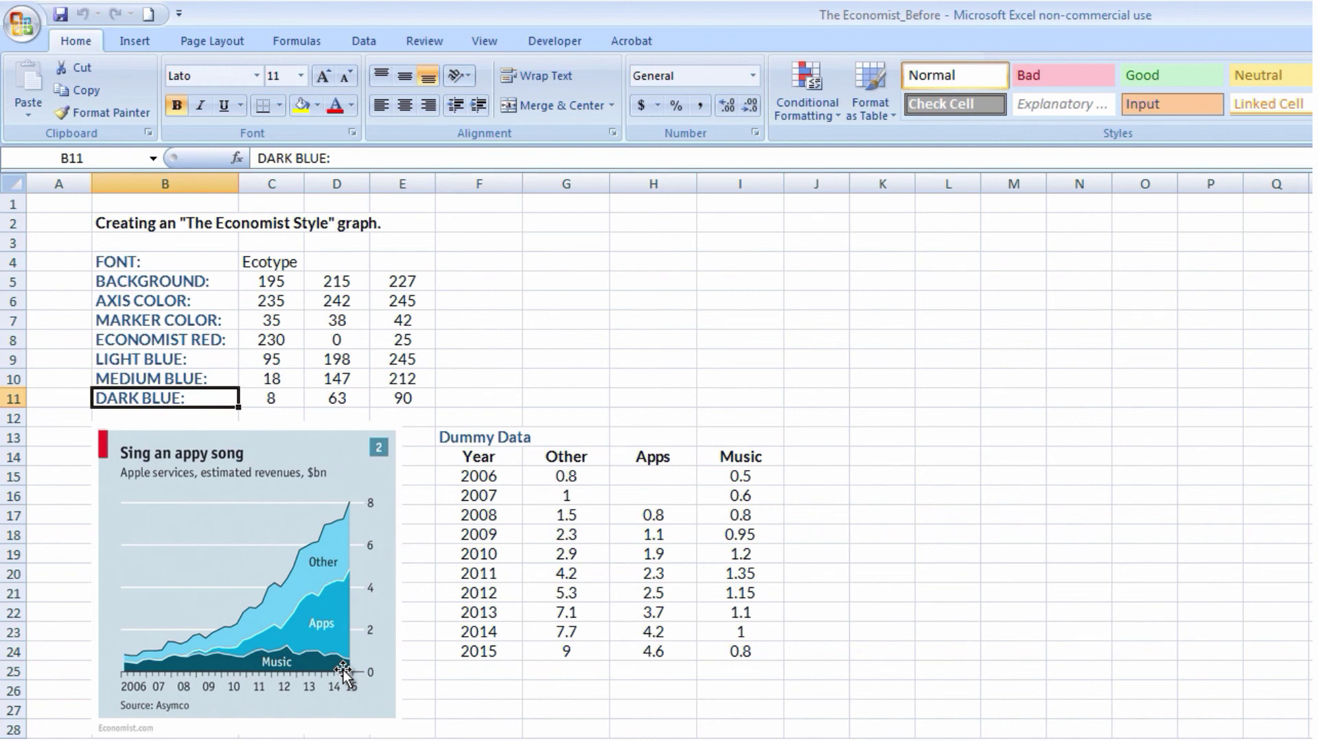
- Insert a plain 2-D area chart from an empty cell
click(906, 435)
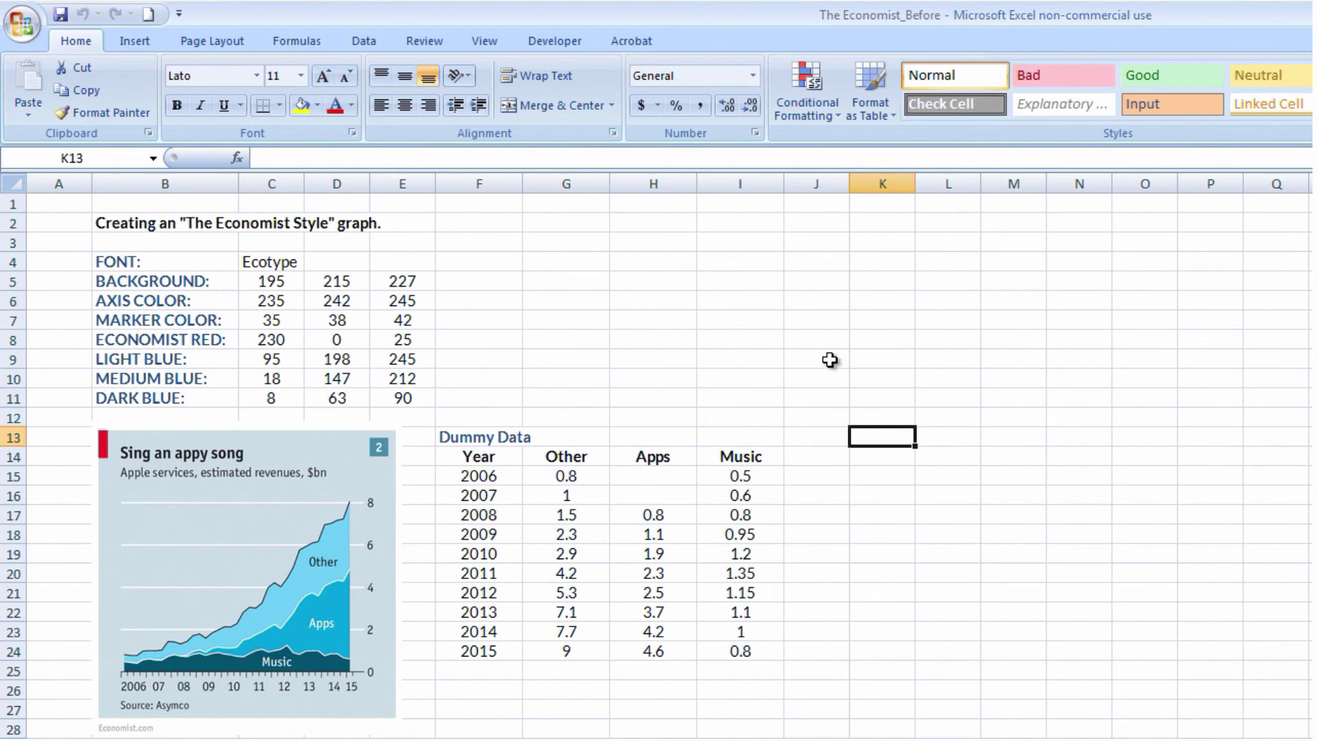
click(135, 40)
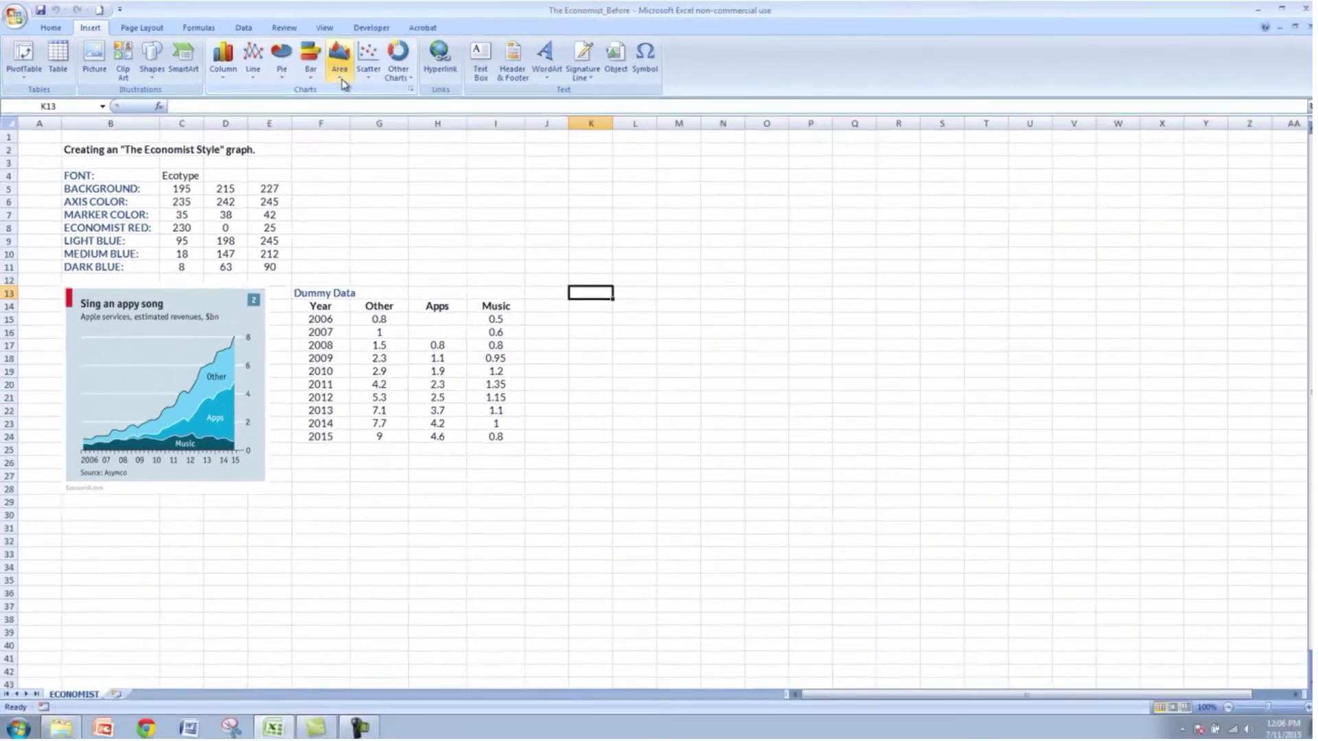
click(509, 114)
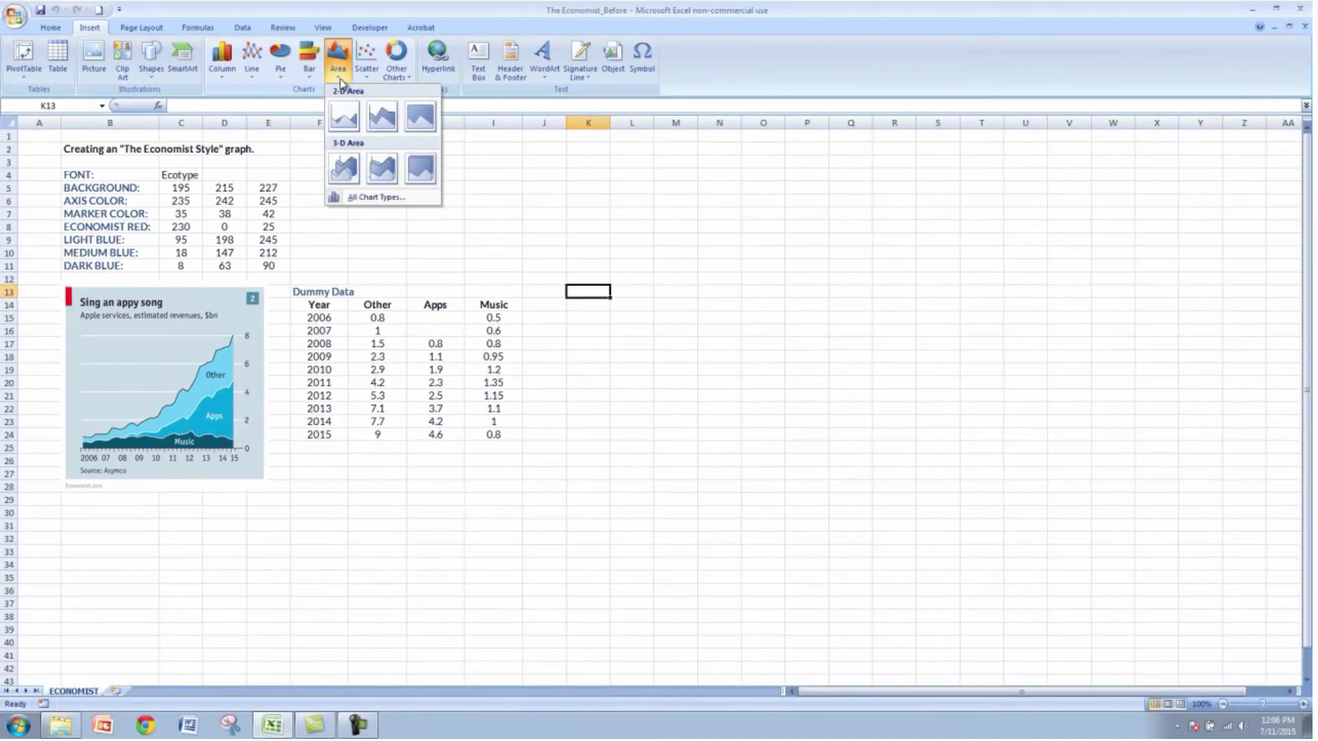
click(347, 114)
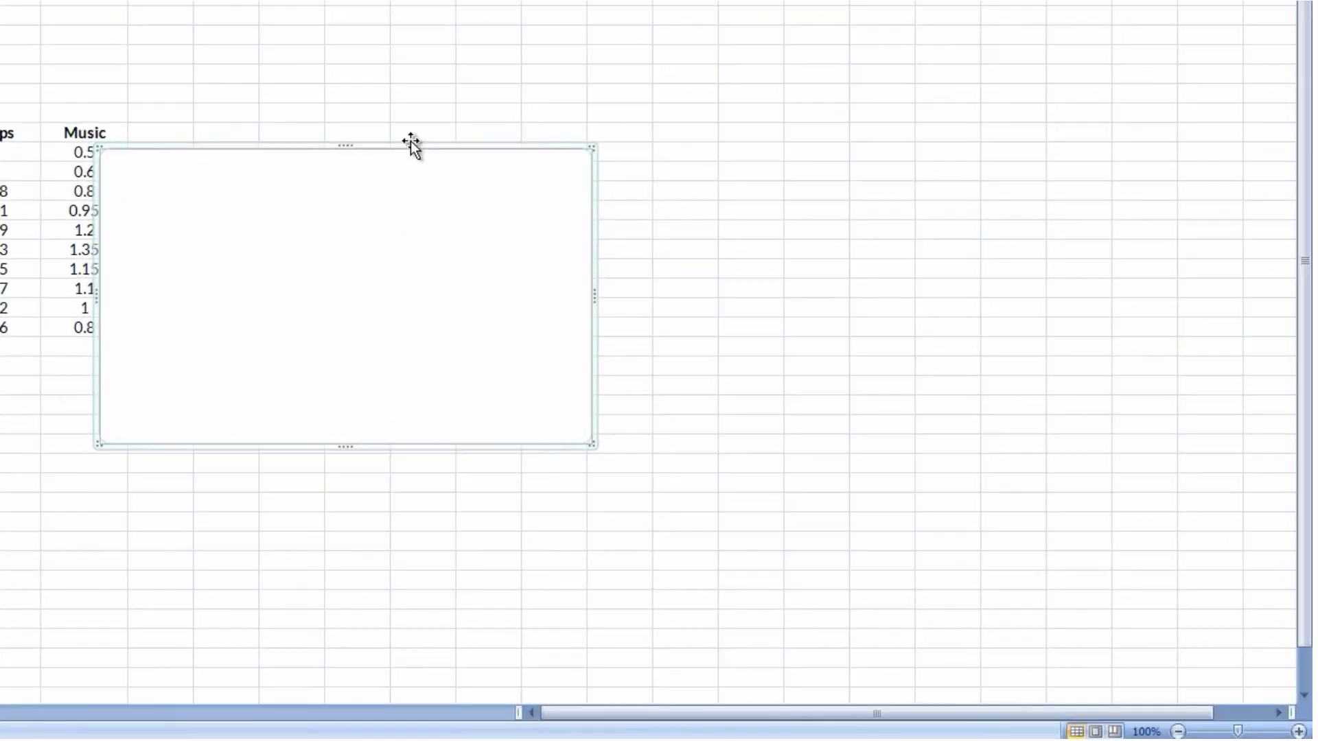
- Move the new chart beside the Dummy Data table and enlarge it
drag(706, 307, 749, 257)
drag(478, 66, 477, 67)
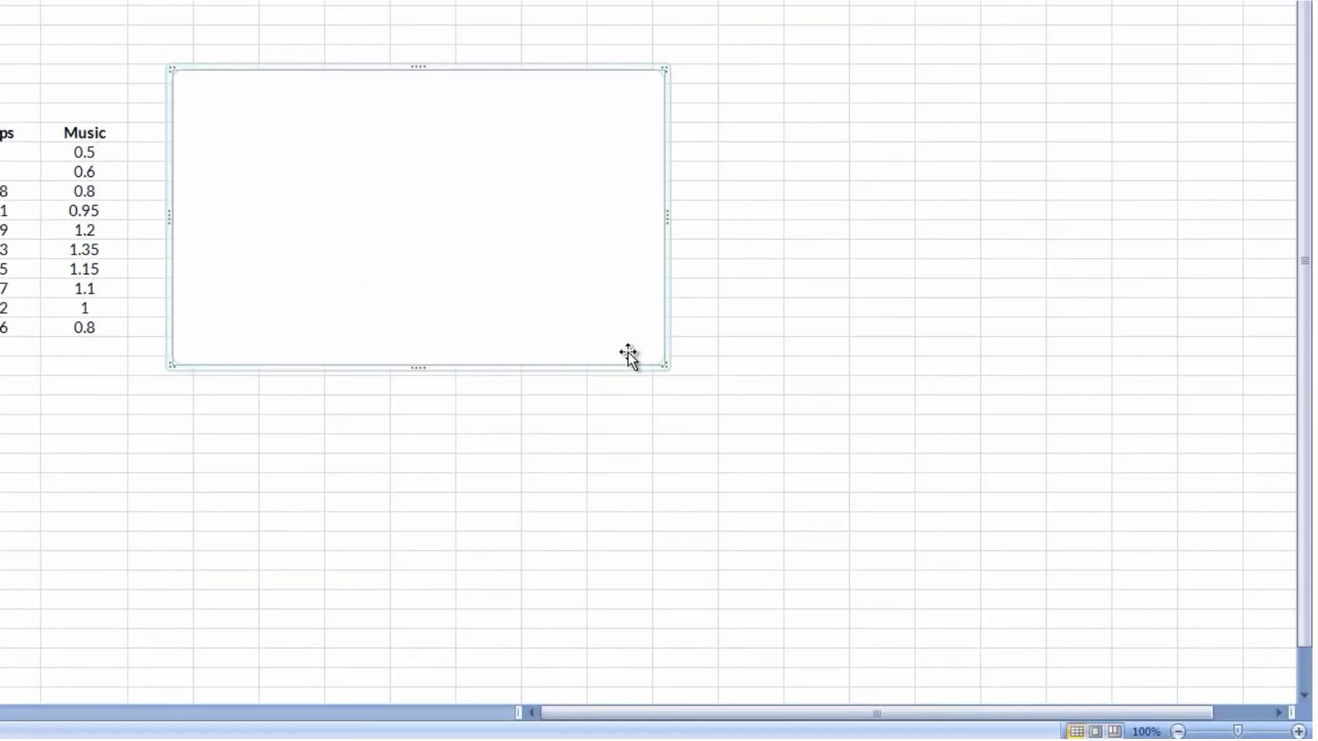
drag(675, 372, 785, 385)
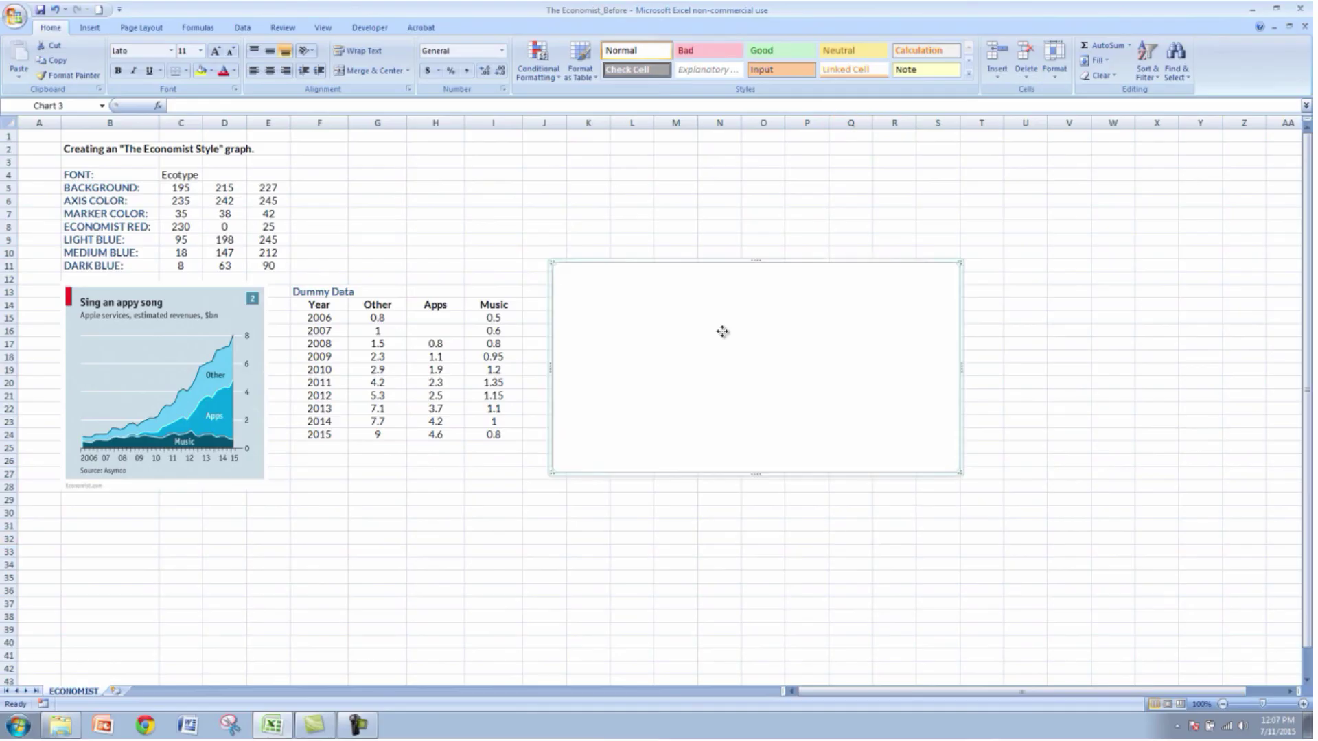
- Give the chart area a solid fill in custom colour RGB 195, 215, 227
right_click(428, 174)
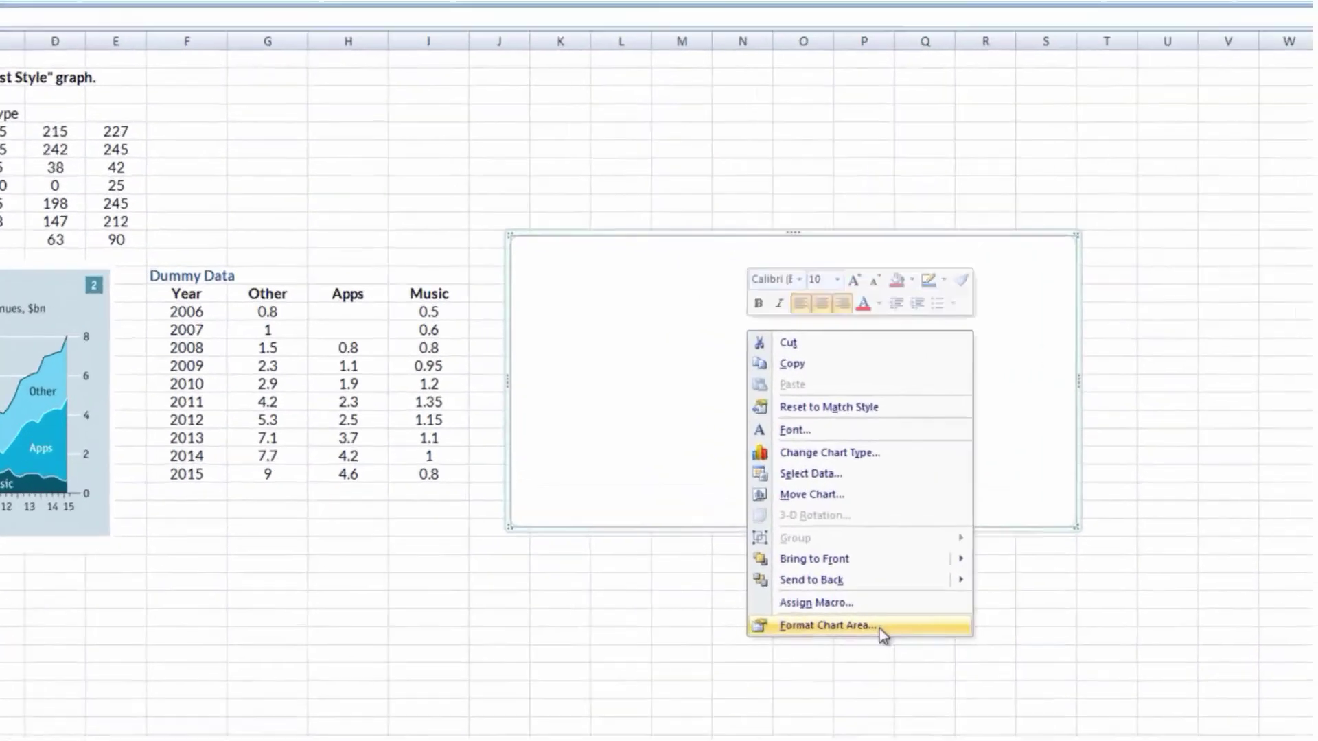
click(781, 544)
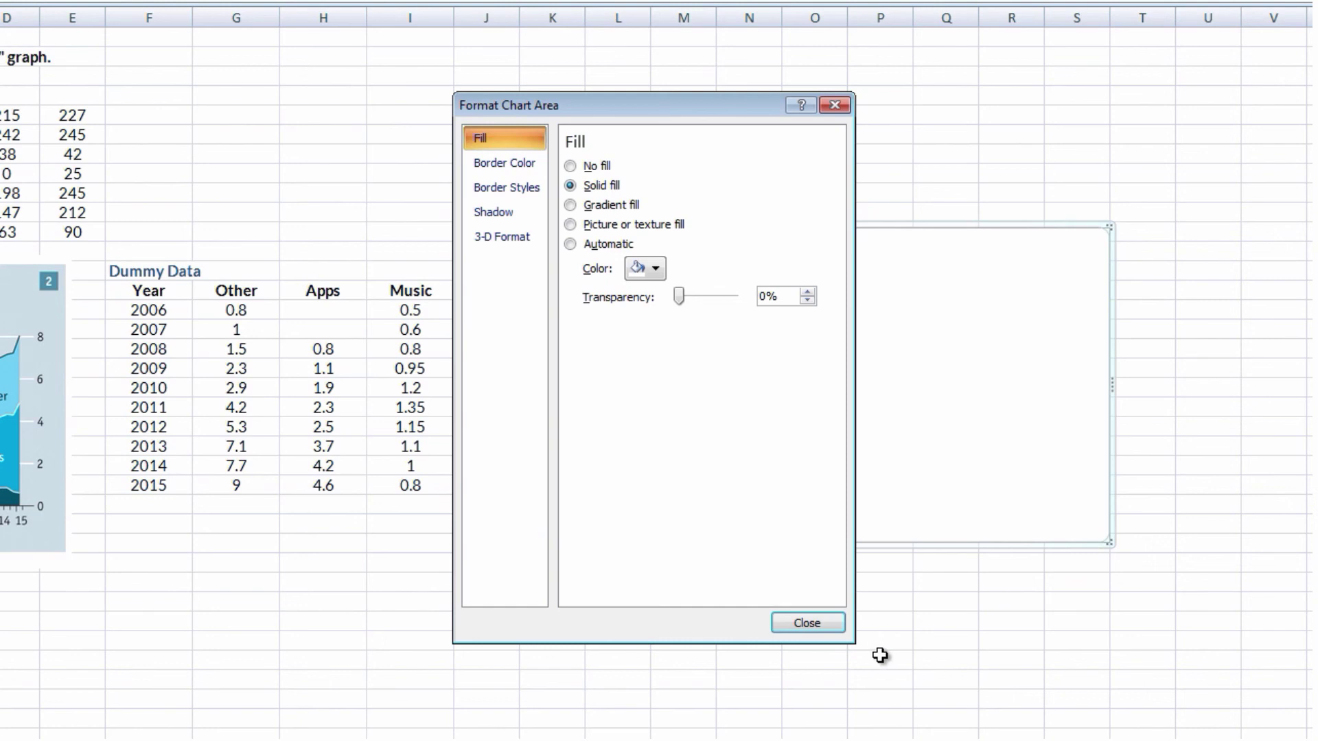
click(609, 190)
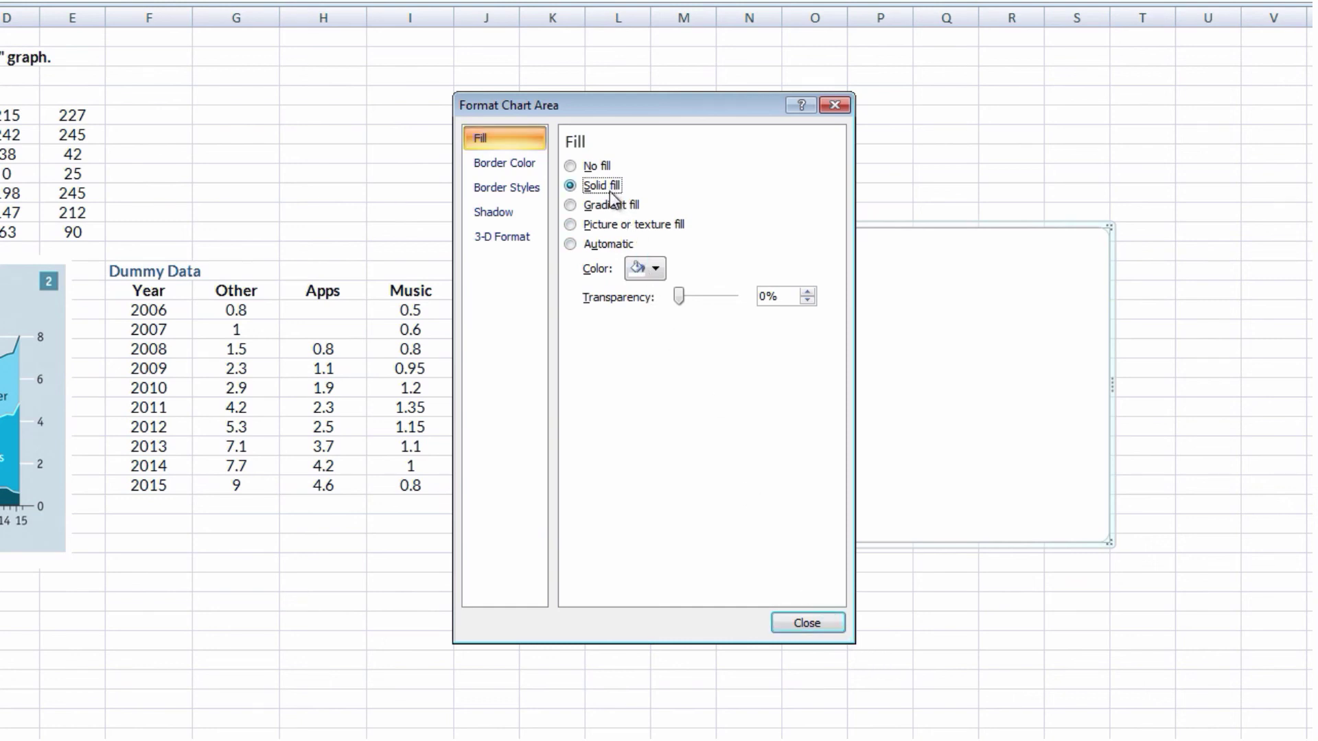
click(661, 270)
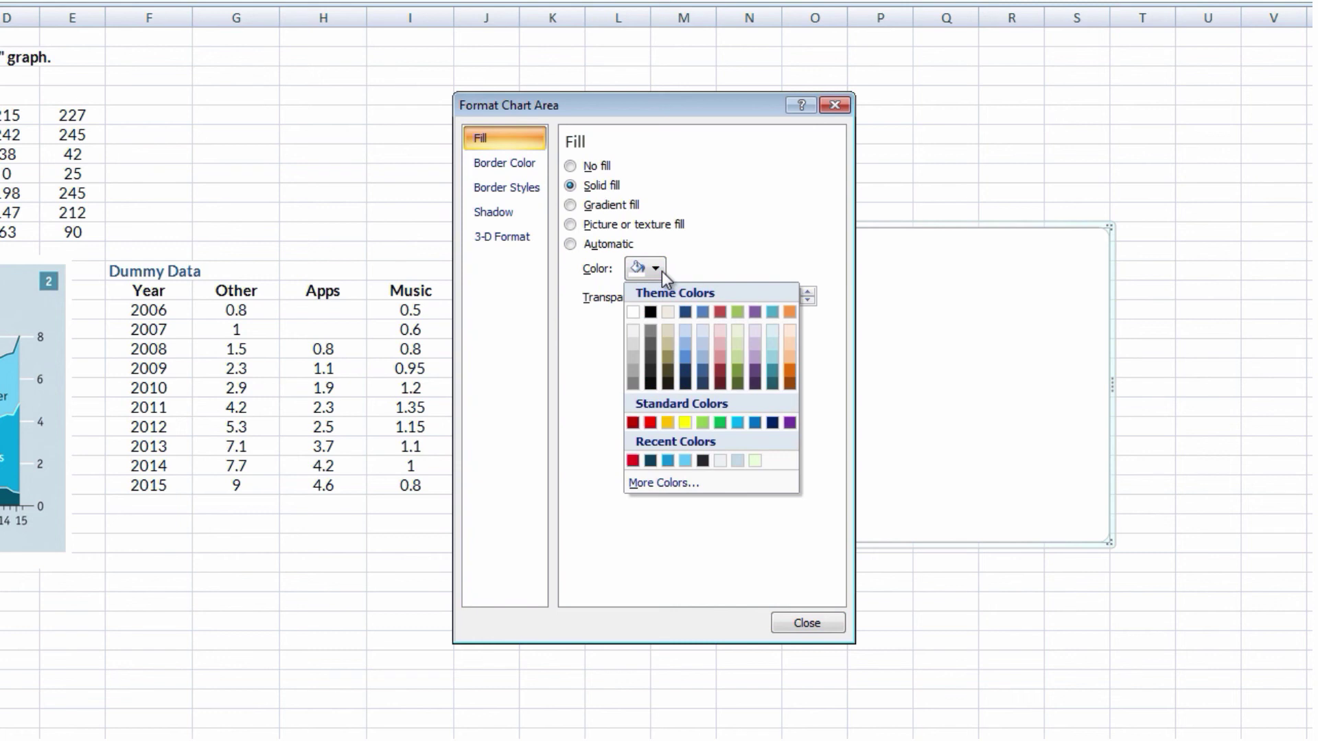
click(677, 484)
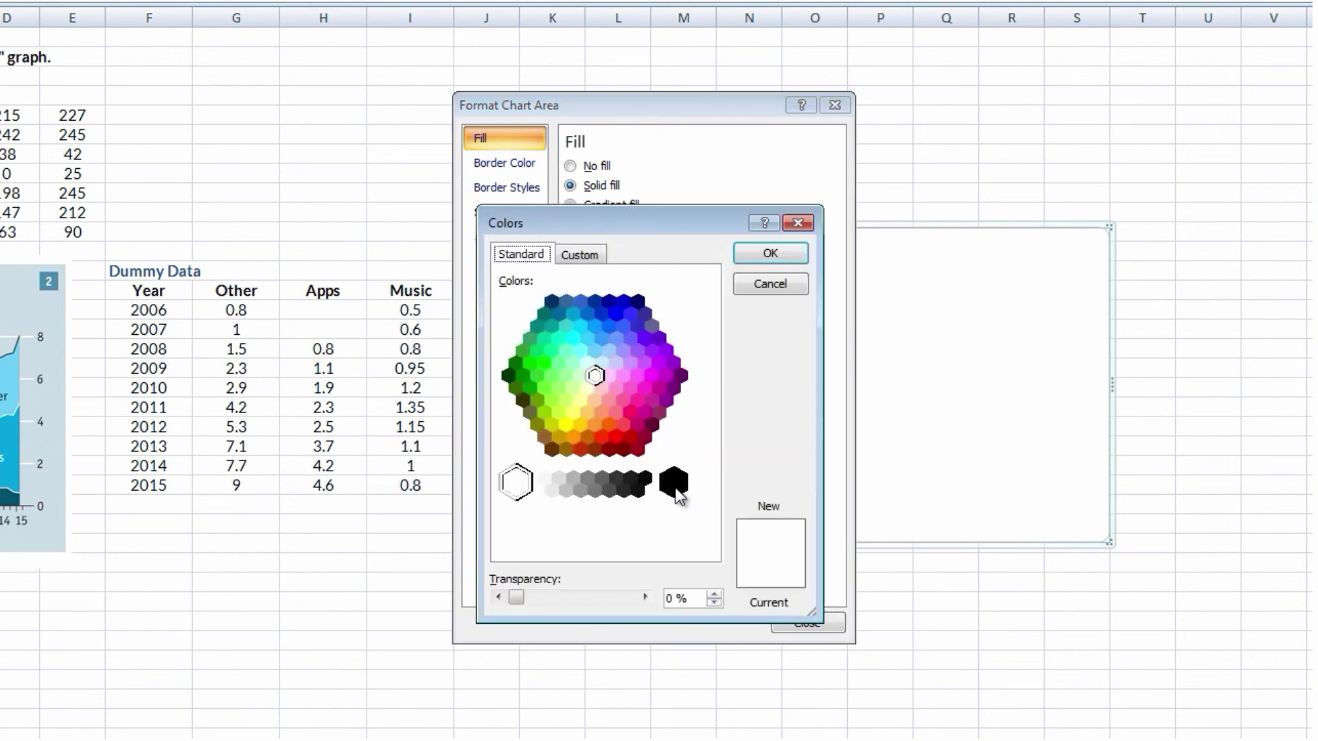
click(593, 248)
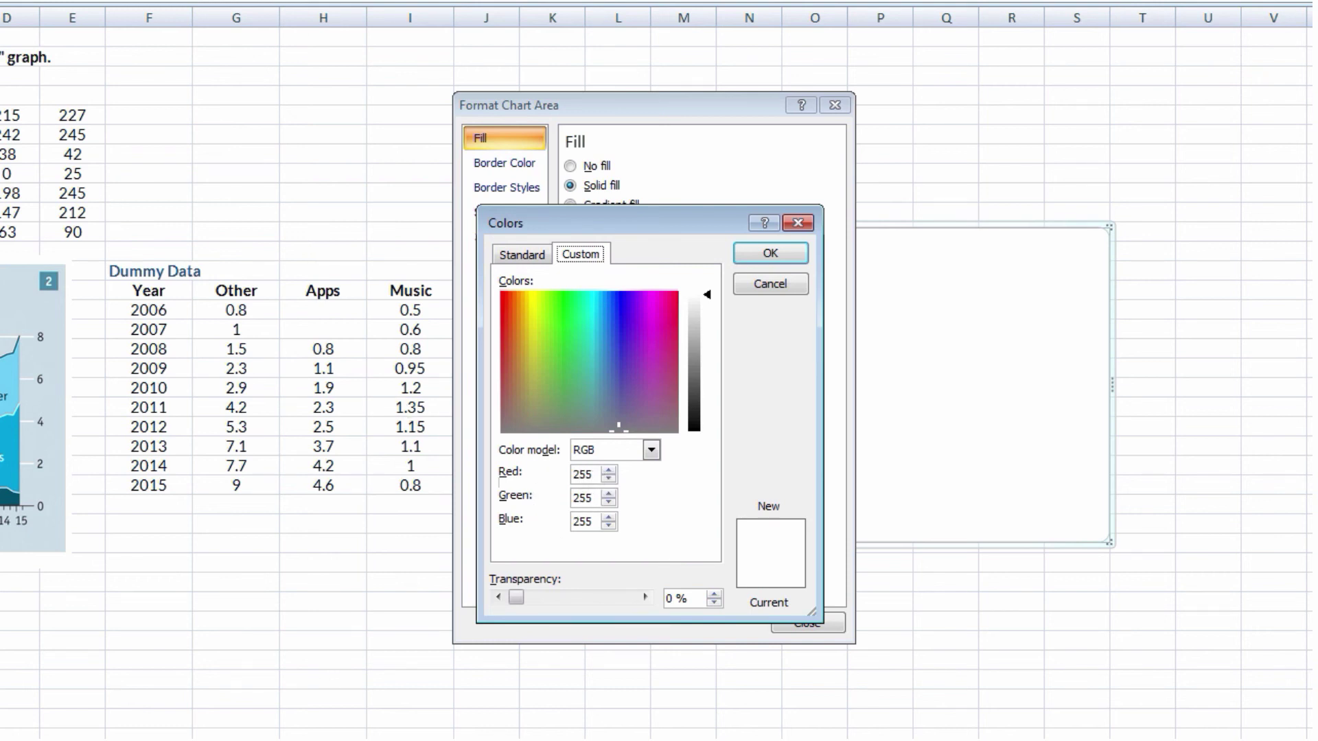
double_click(582, 474)
text(195)
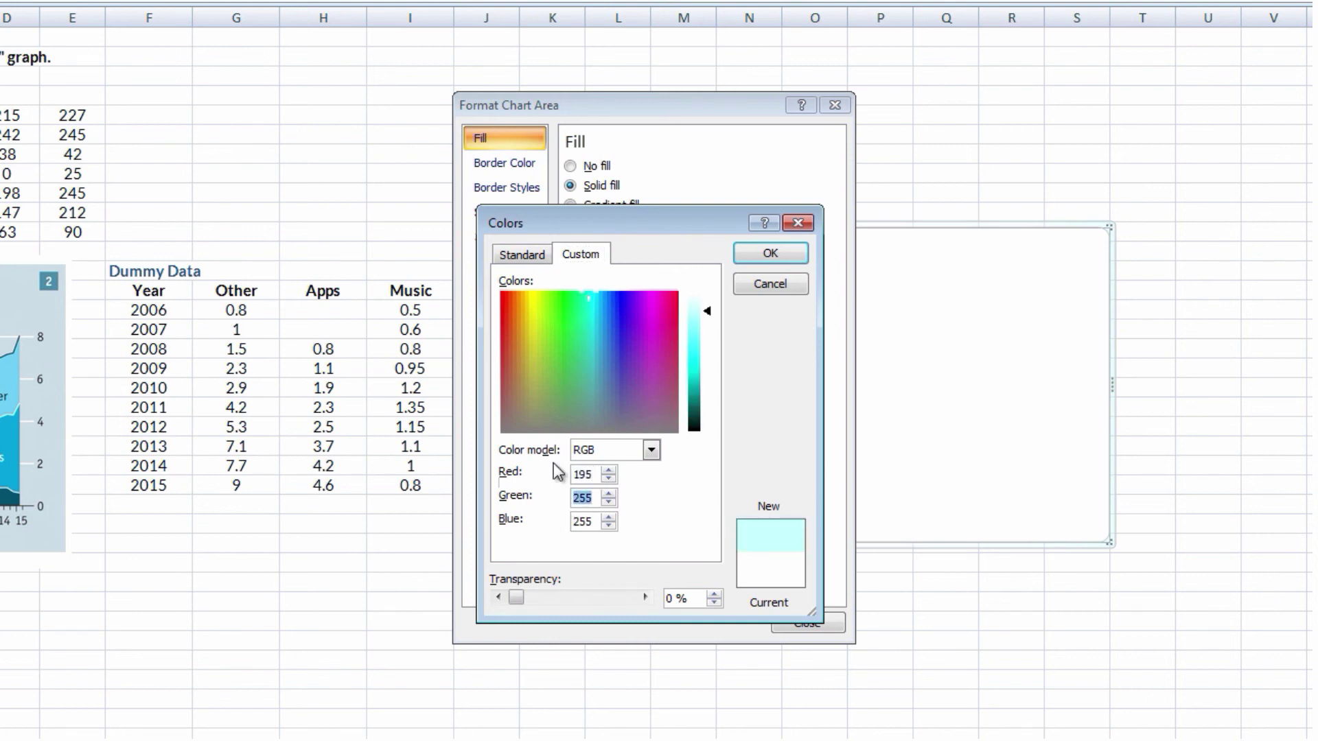
text(215)
key(Tab)
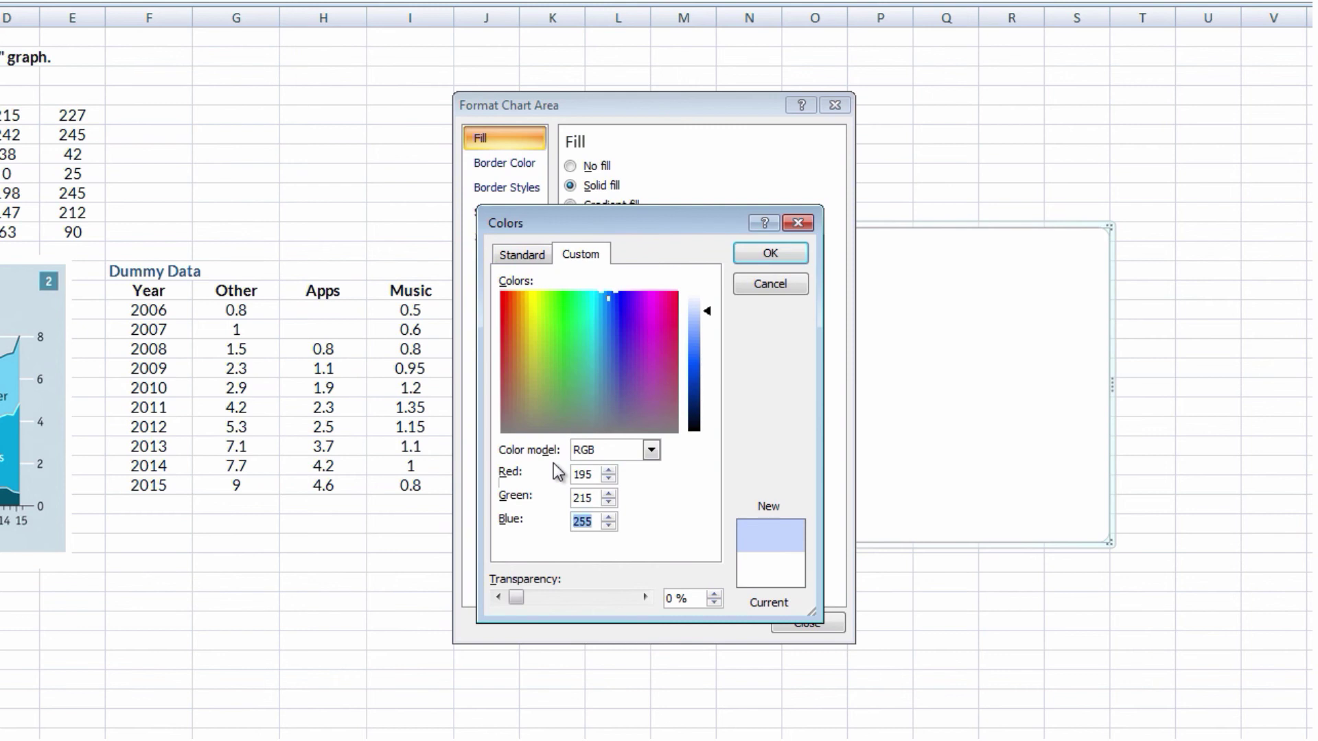
text(227)
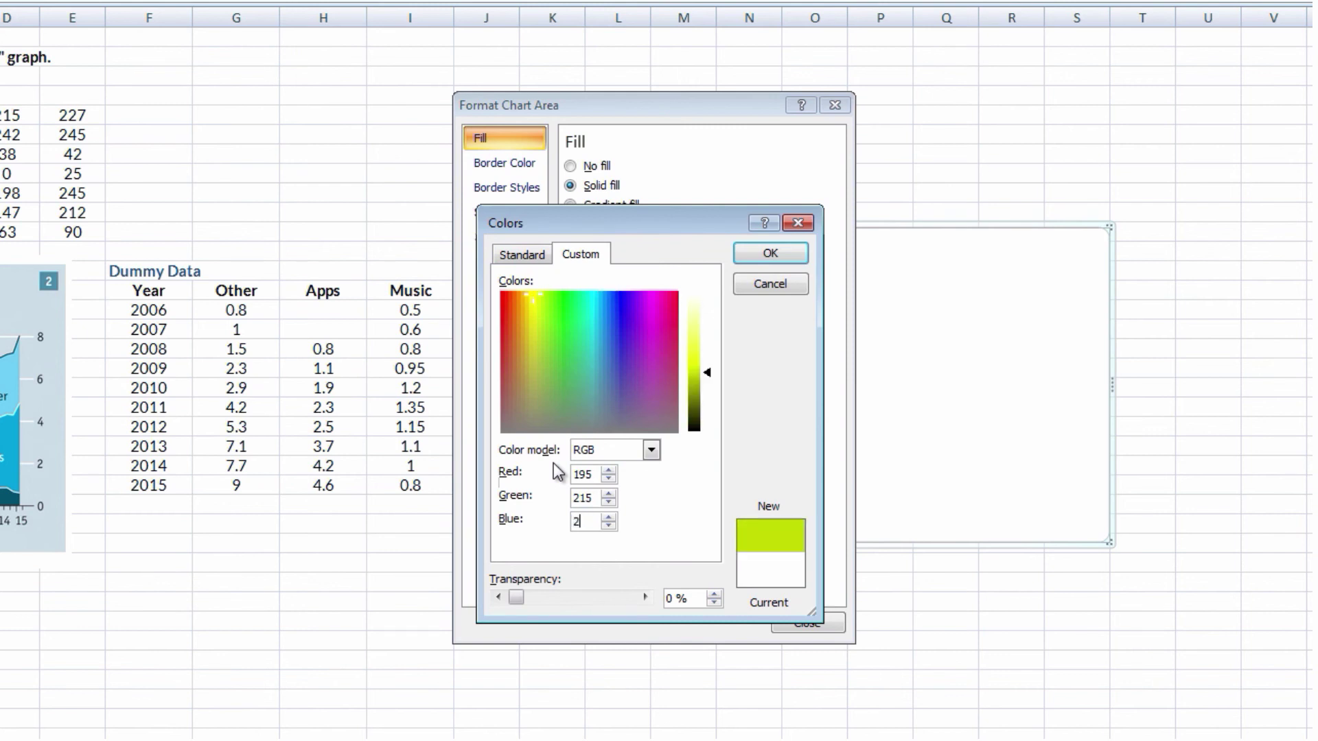
click(770, 256)
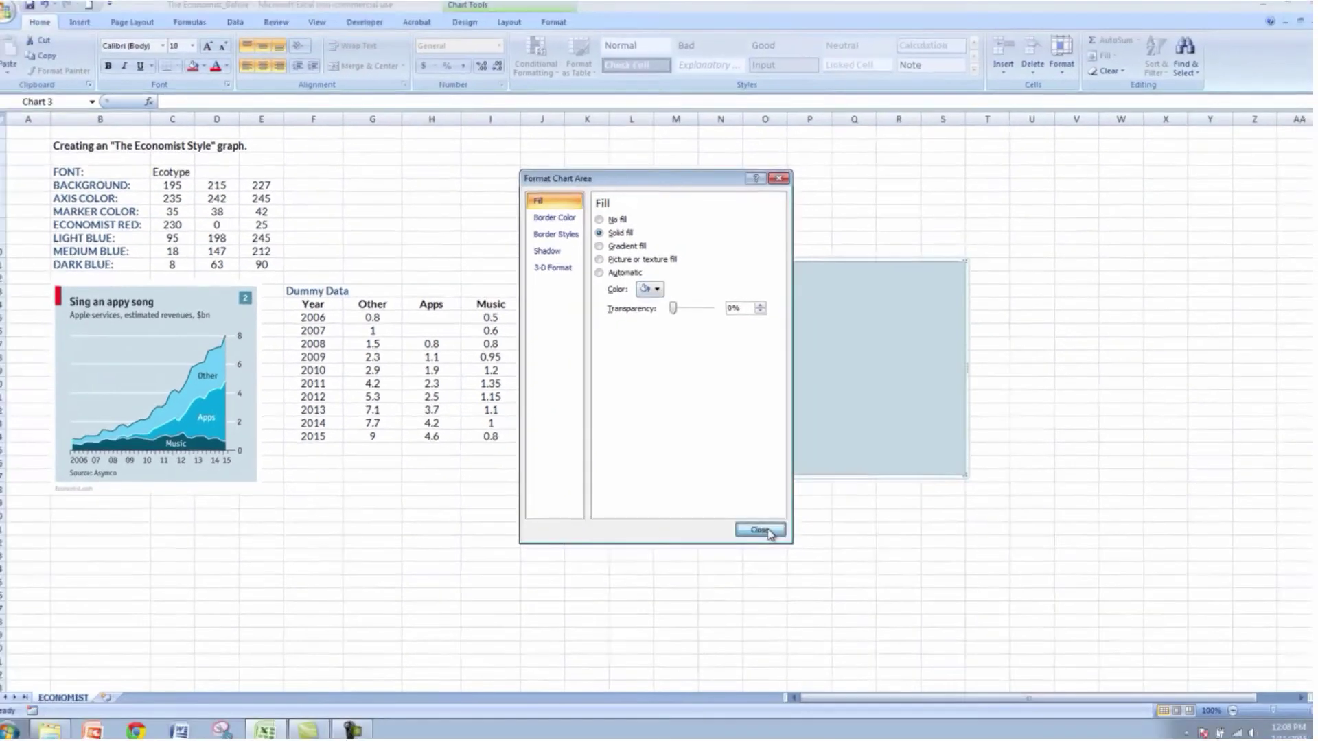
click(808, 623)
click(779, 533)
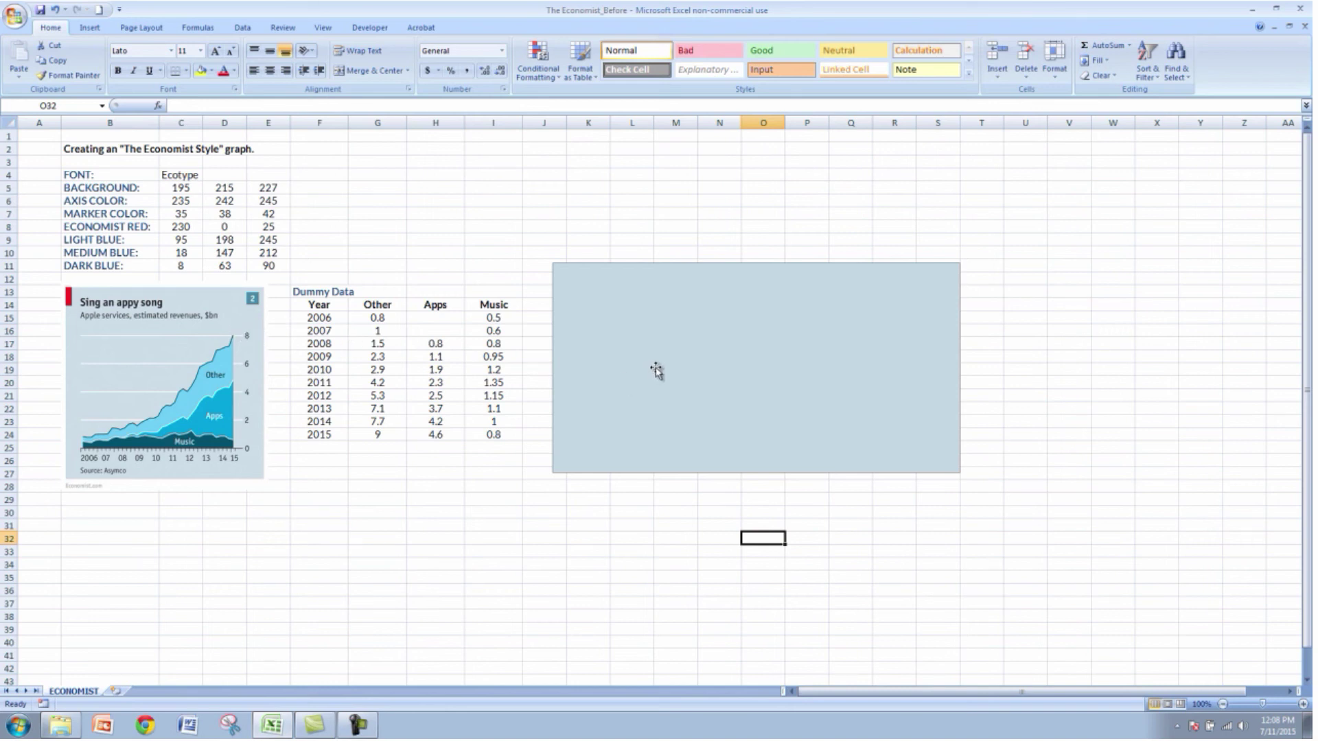
- Set the chart area border colour to No line
right_click(662, 334)
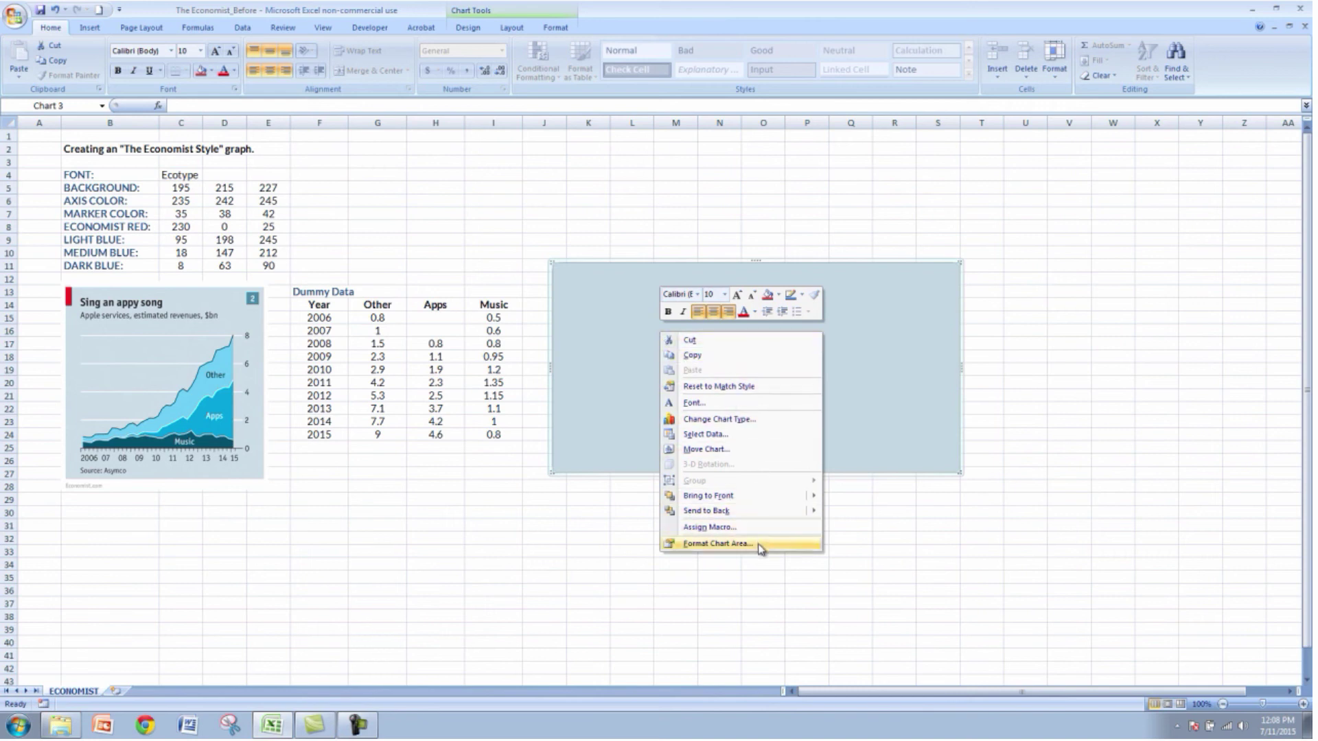
click(758, 546)
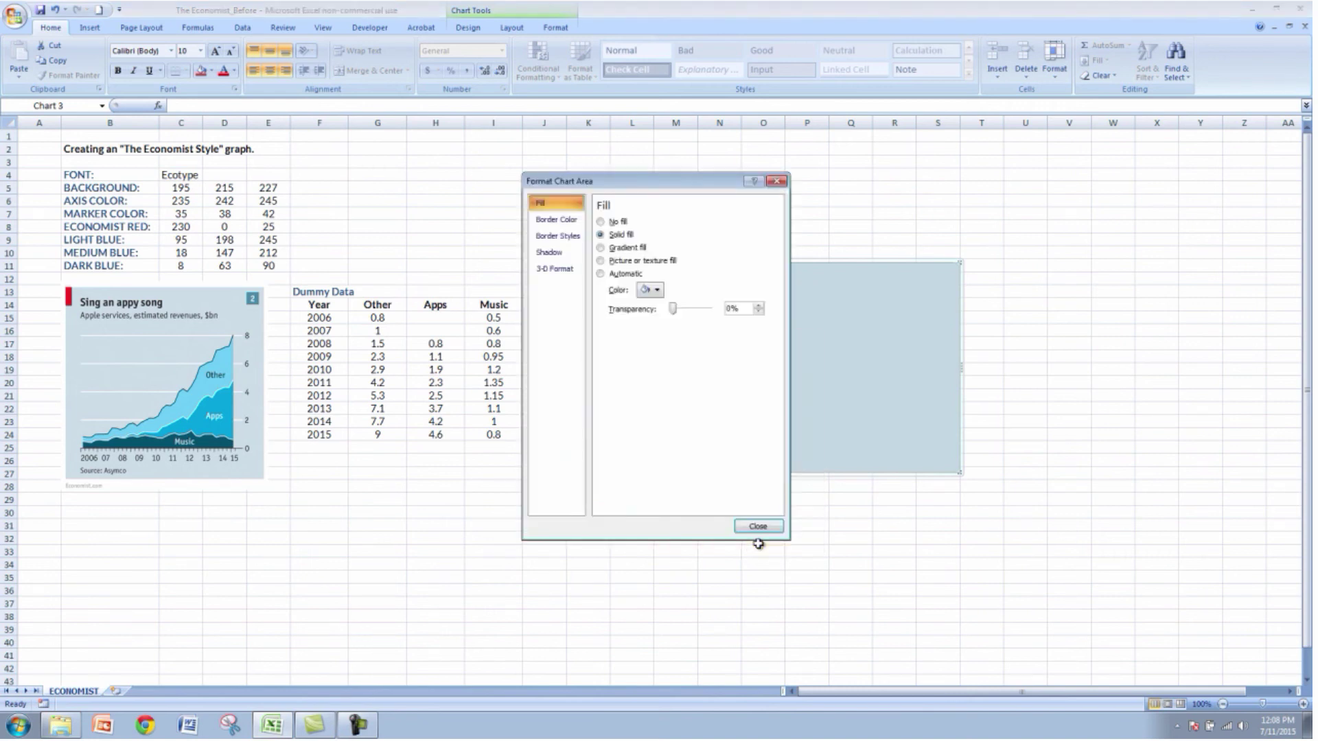
click(556, 220)
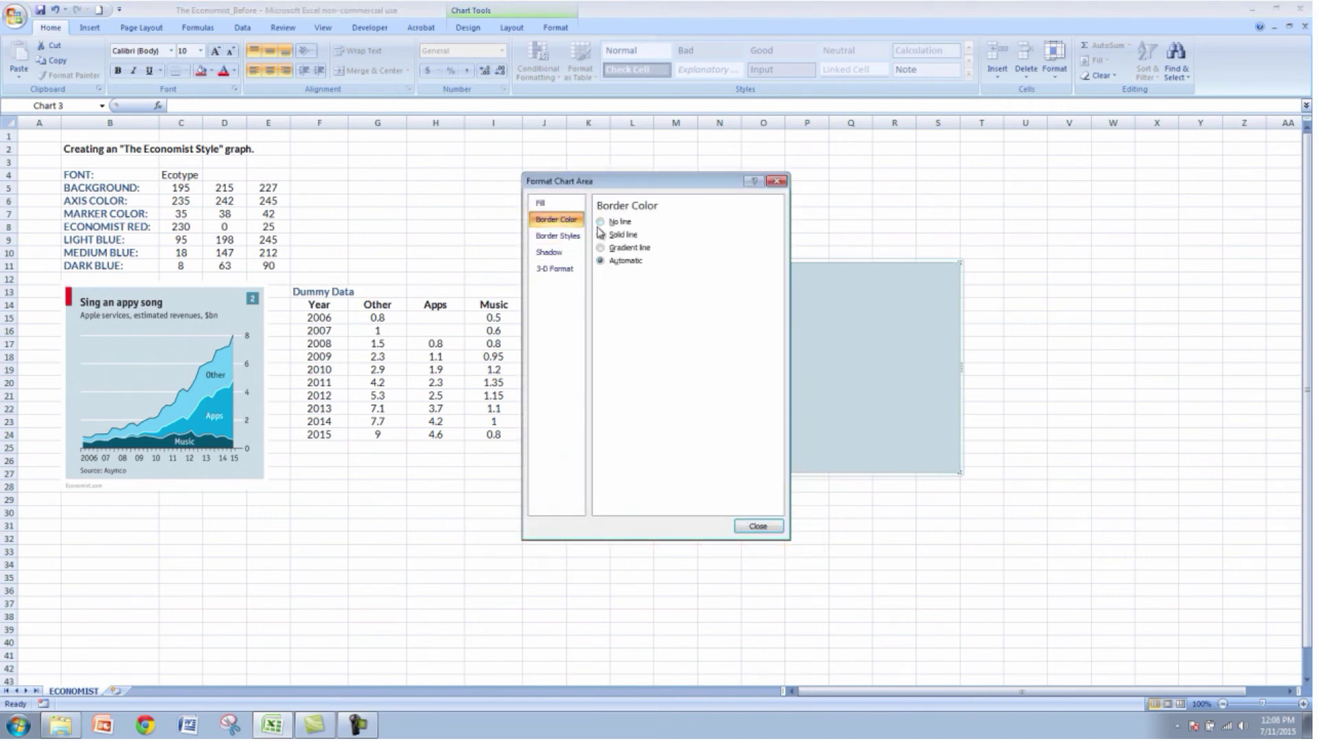
click(760, 527)
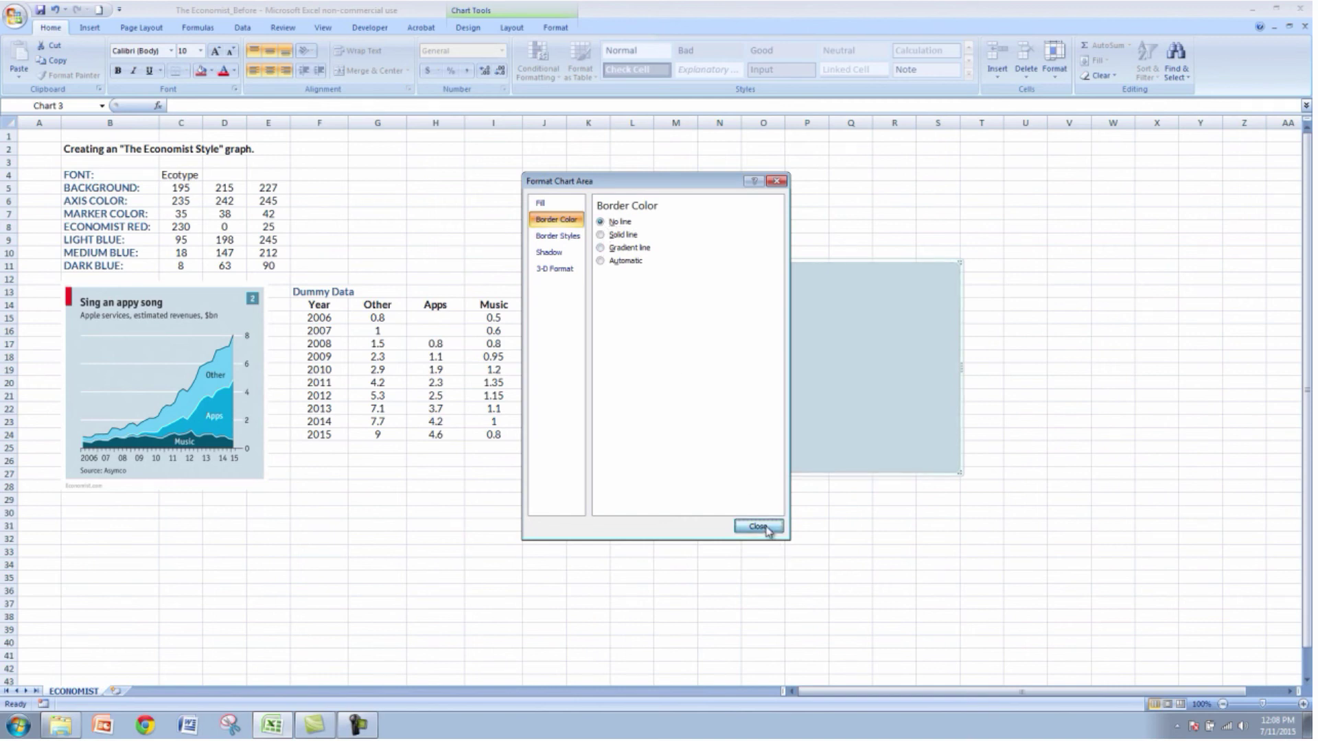
click(772, 536)
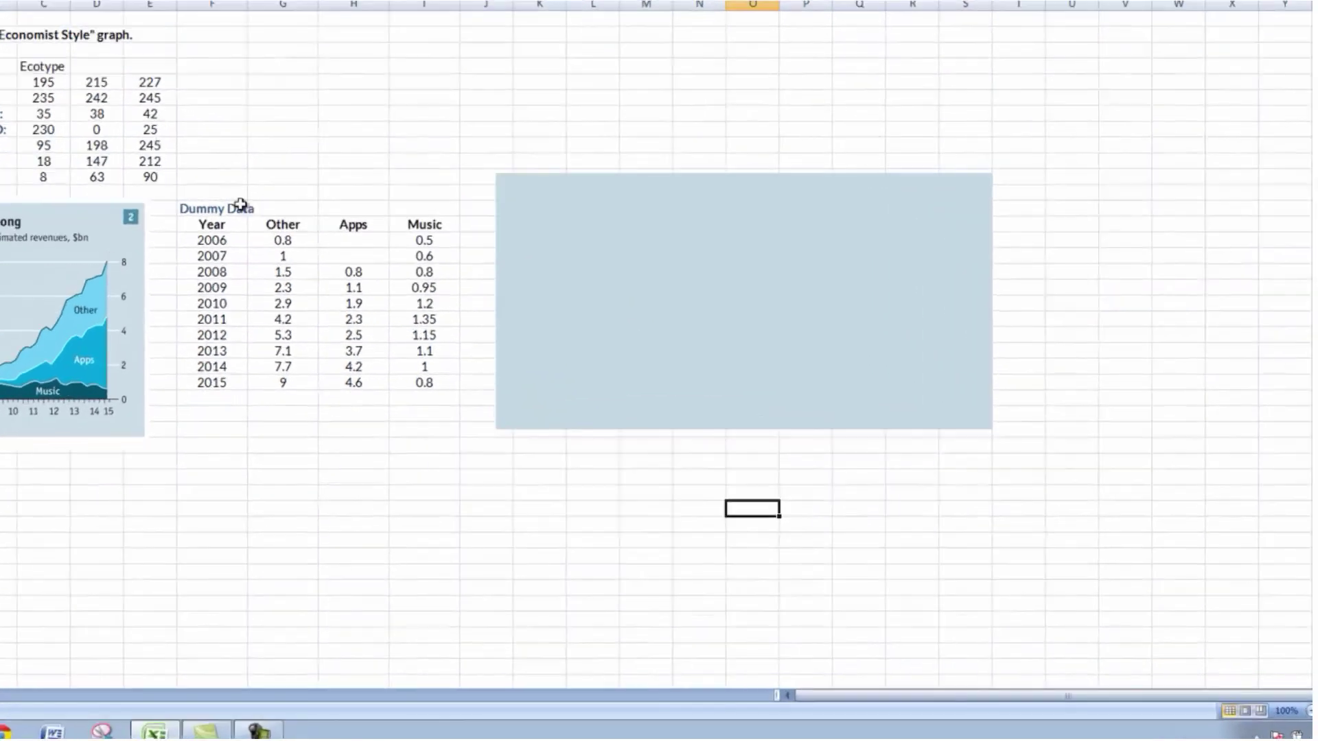
click(317, 290)
drag(67, 99, 333, 315)
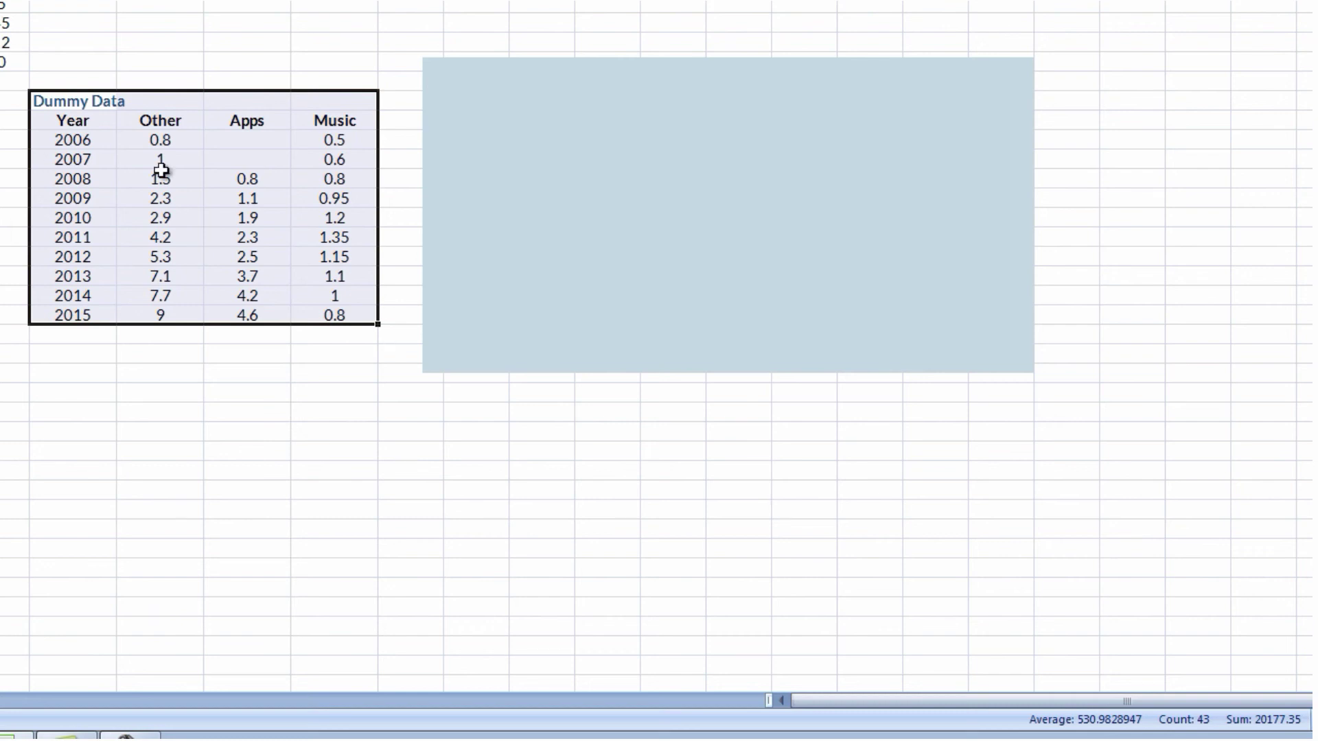
click(516, 225)
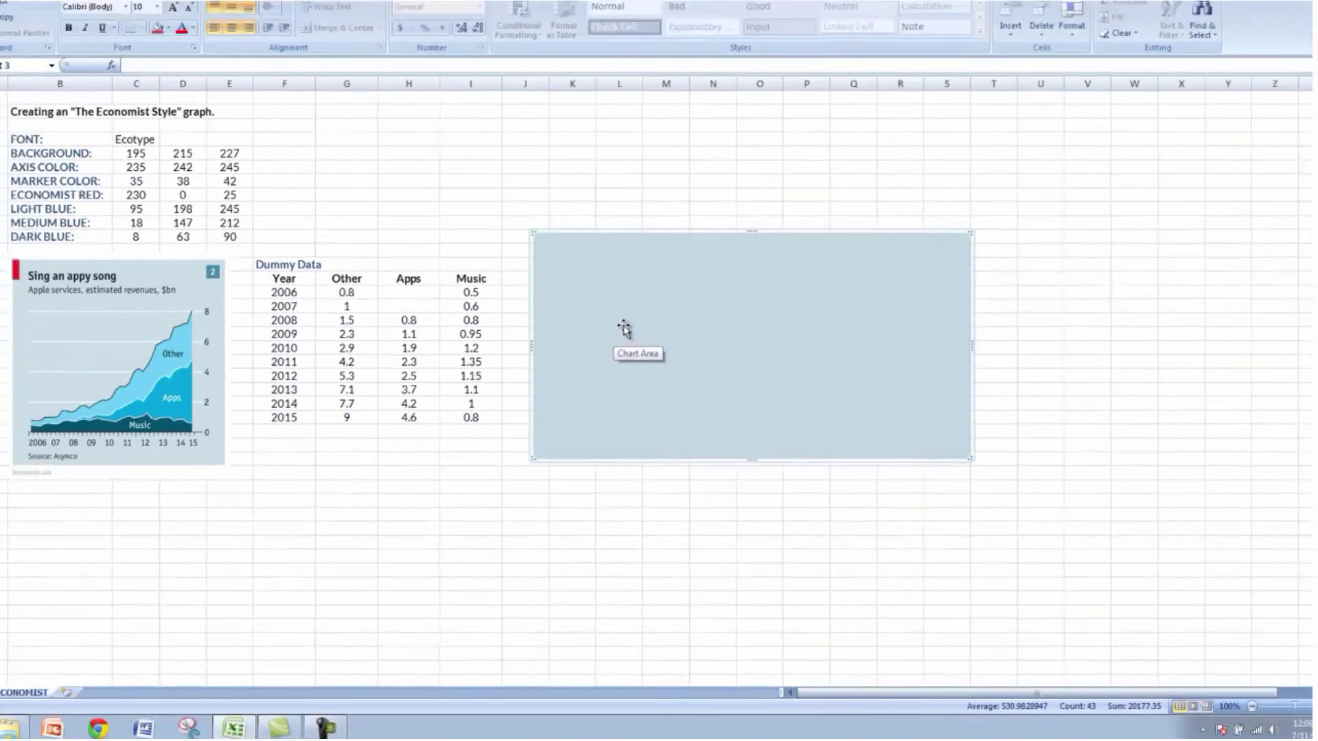
- Add a series named from G14 'Other' with values G15:G24 (0.8 to 9)
right_click(548, 190)
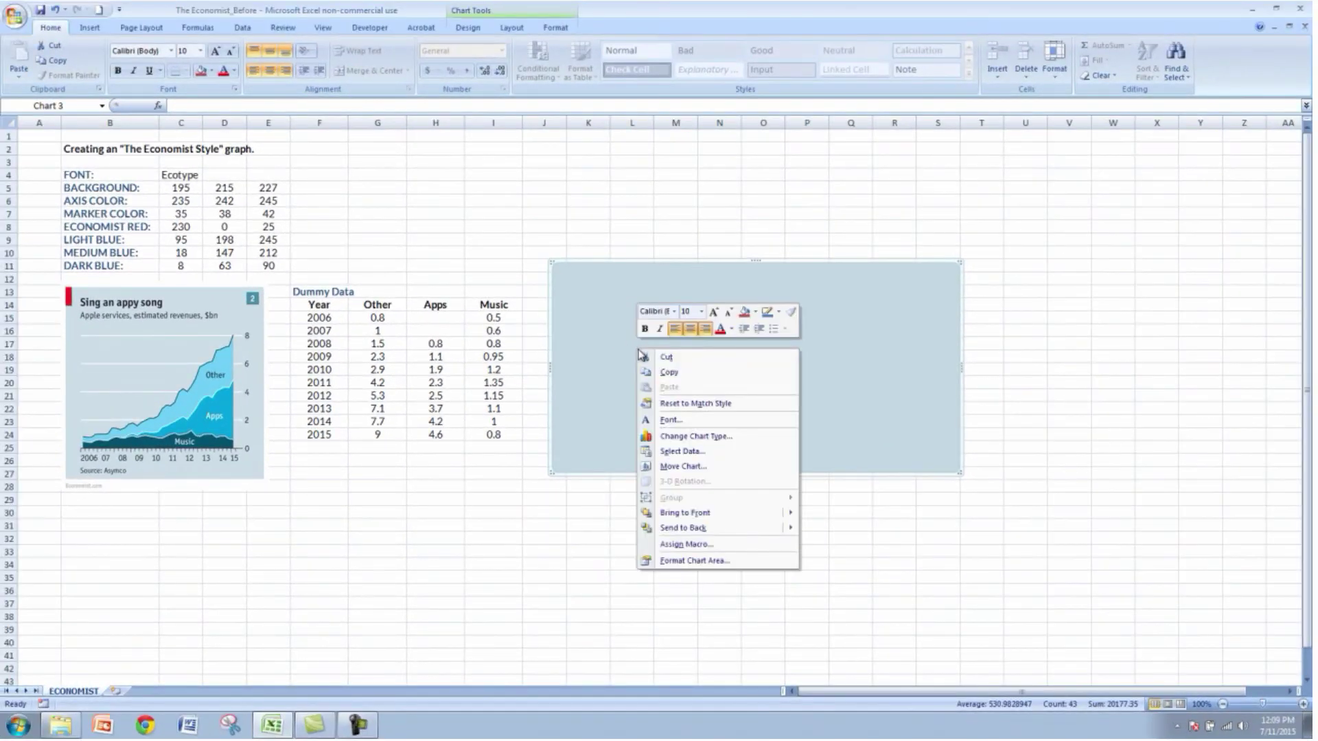
click(694, 454)
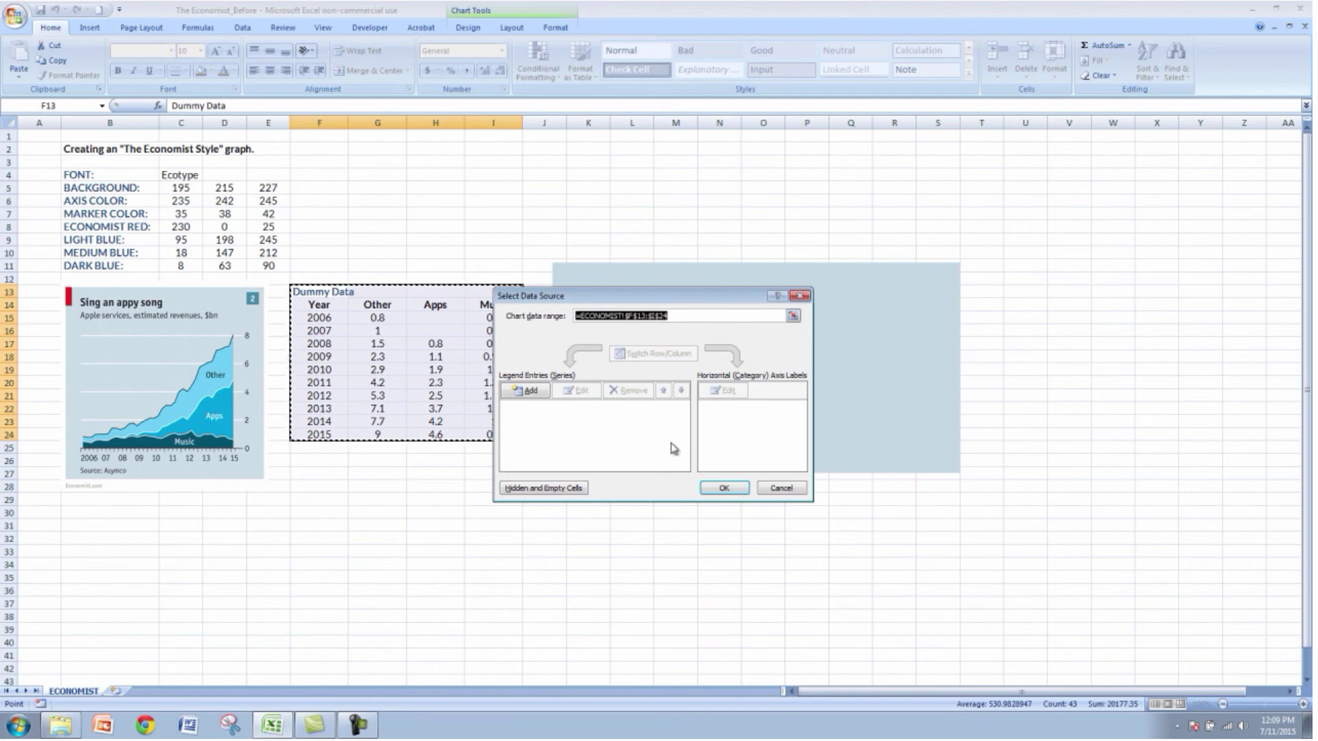
click(542, 397)
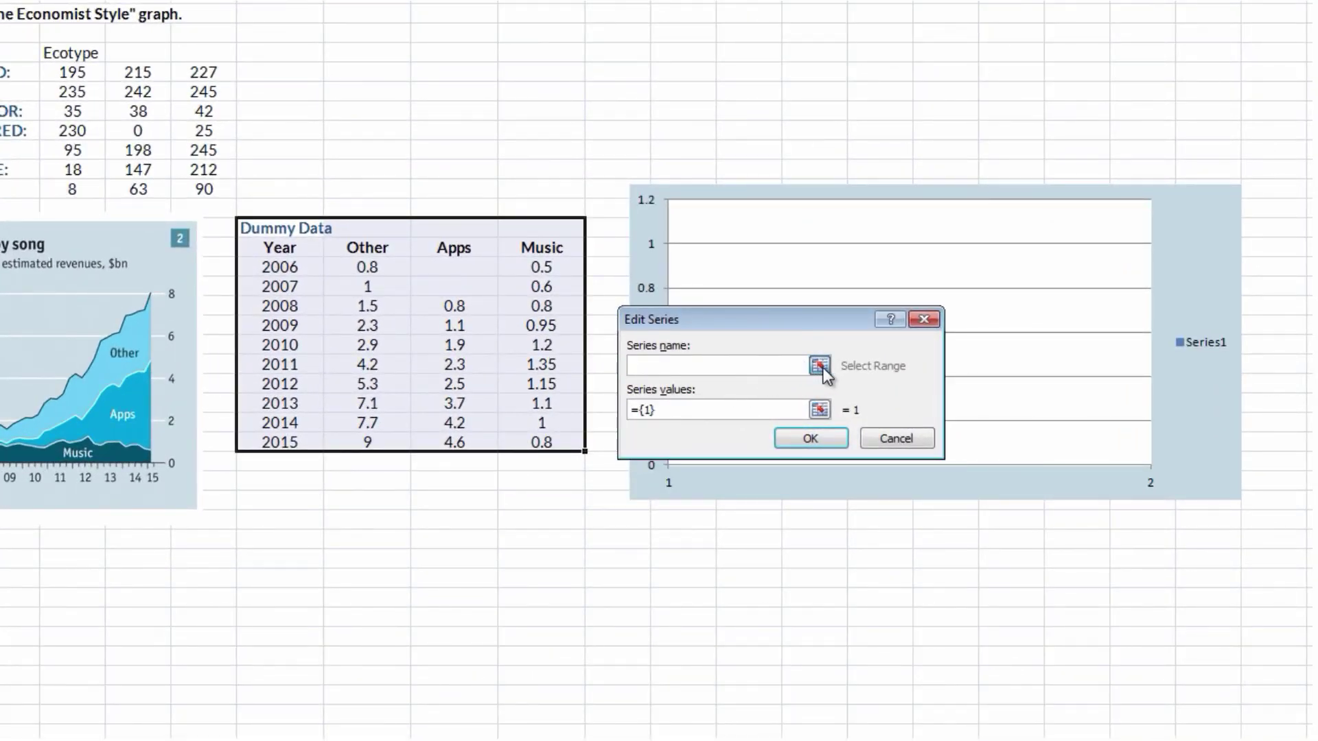
click(819, 367)
click(383, 249)
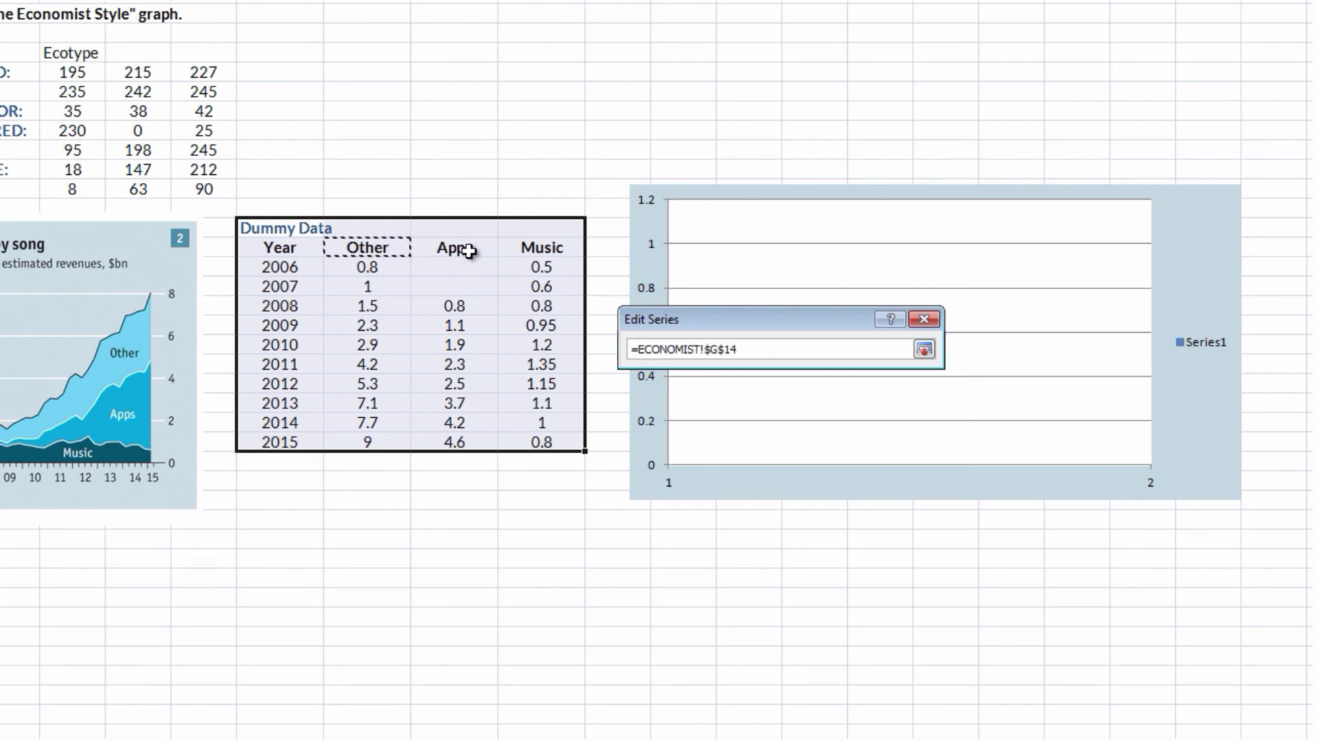
click(924, 350)
click(820, 411)
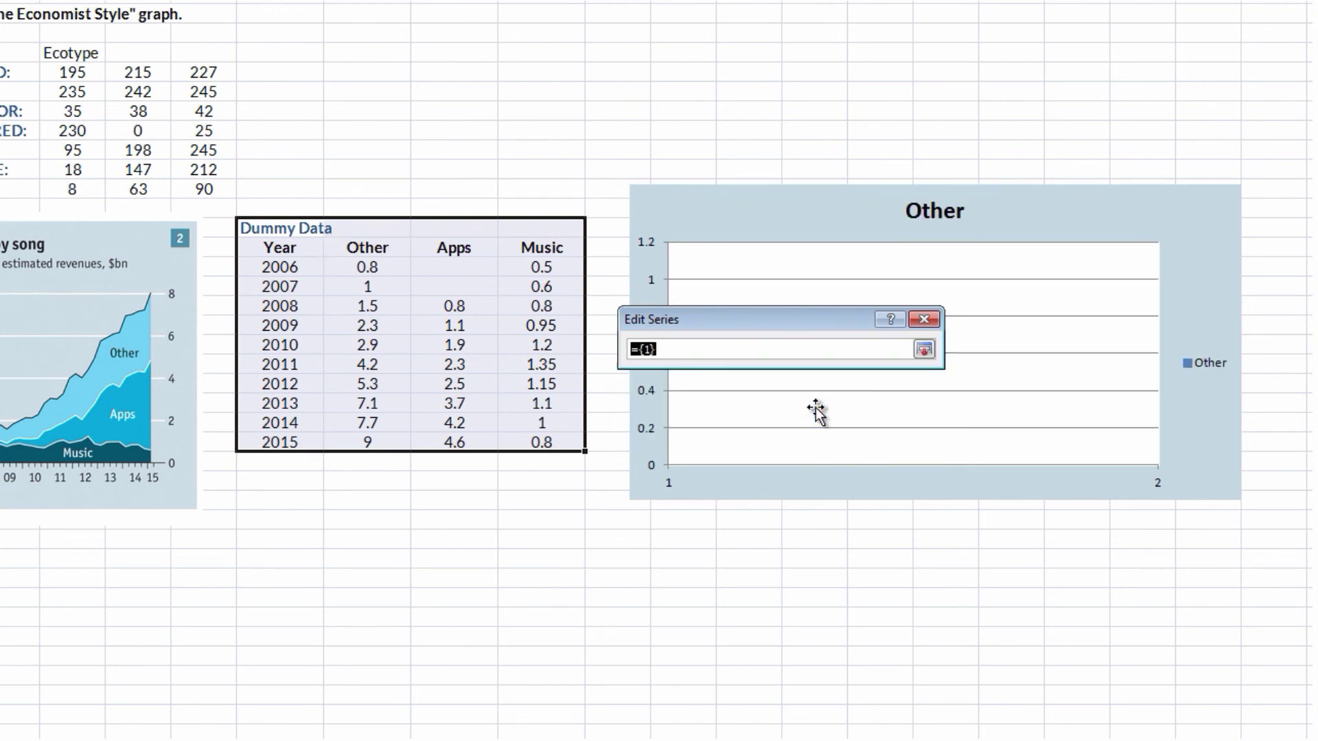
click(390, 275)
drag(390, 275, 389, 451)
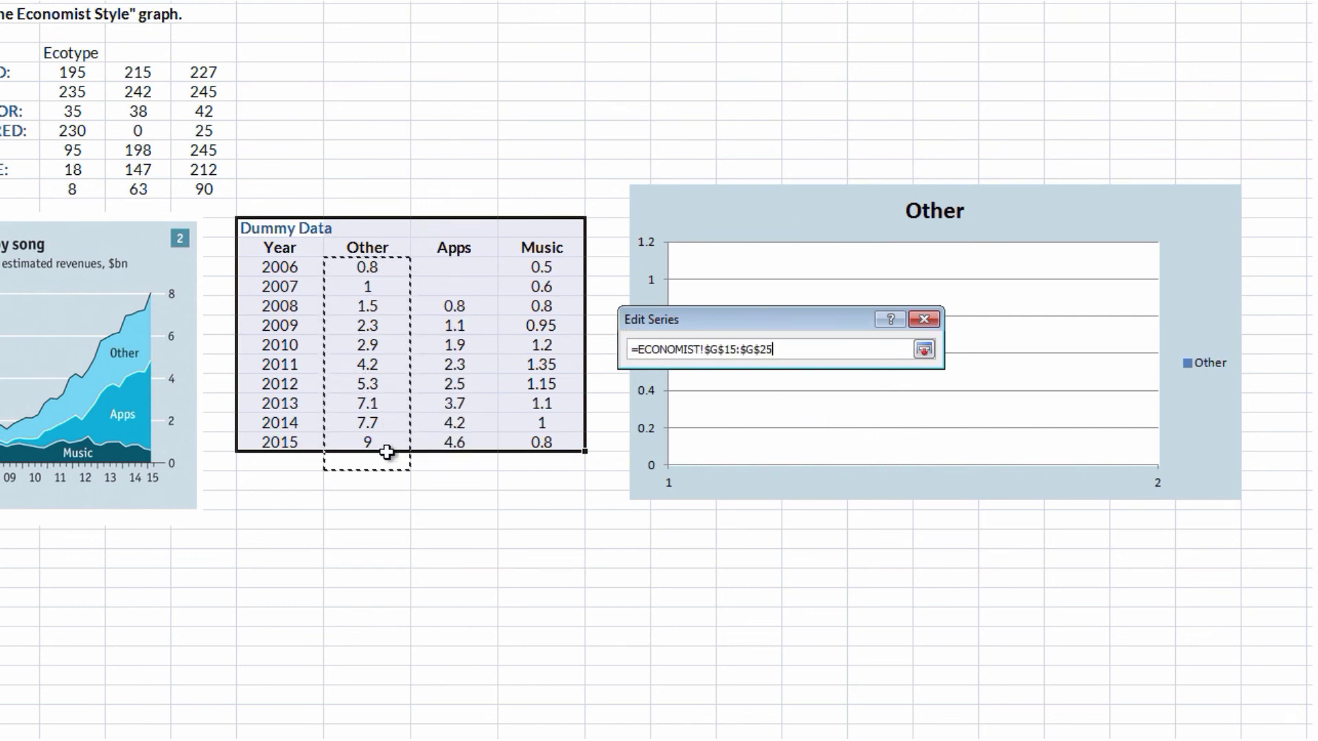
click(371, 275)
drag(371, 275, 367, 446)
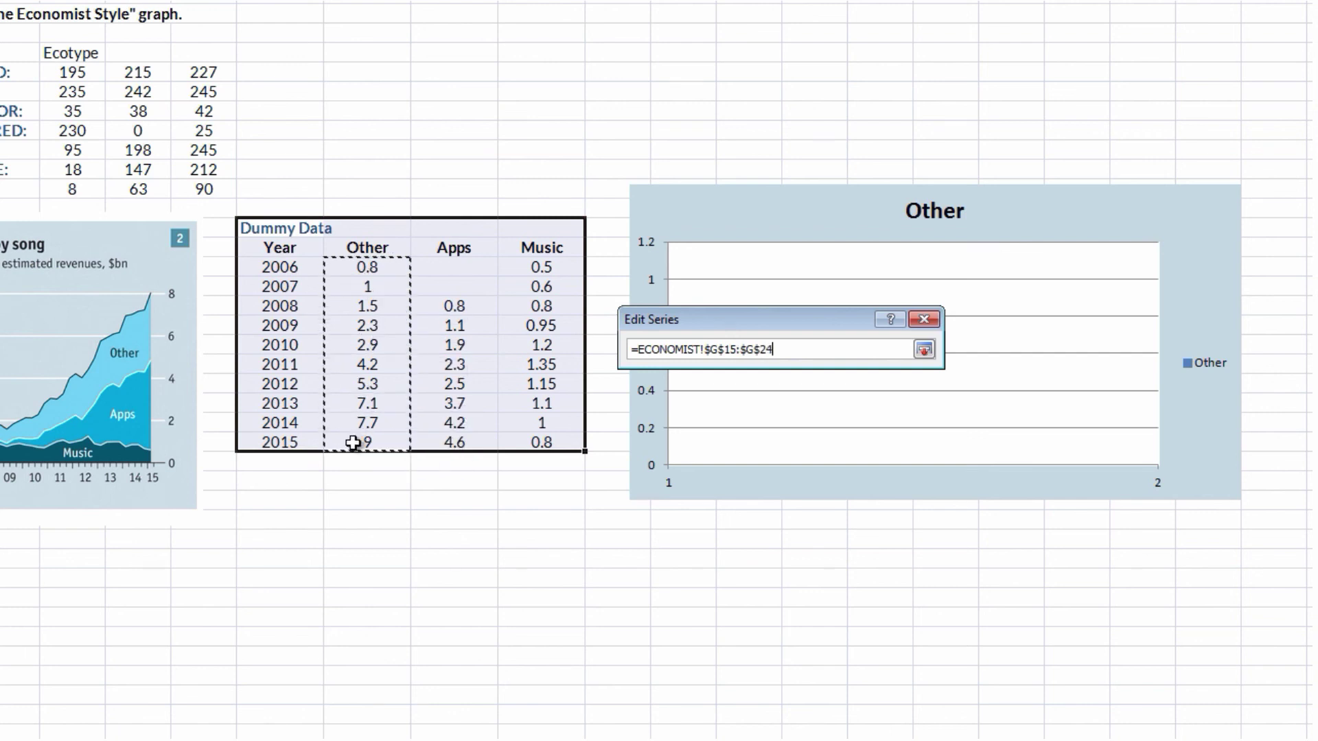
click(924, 350)
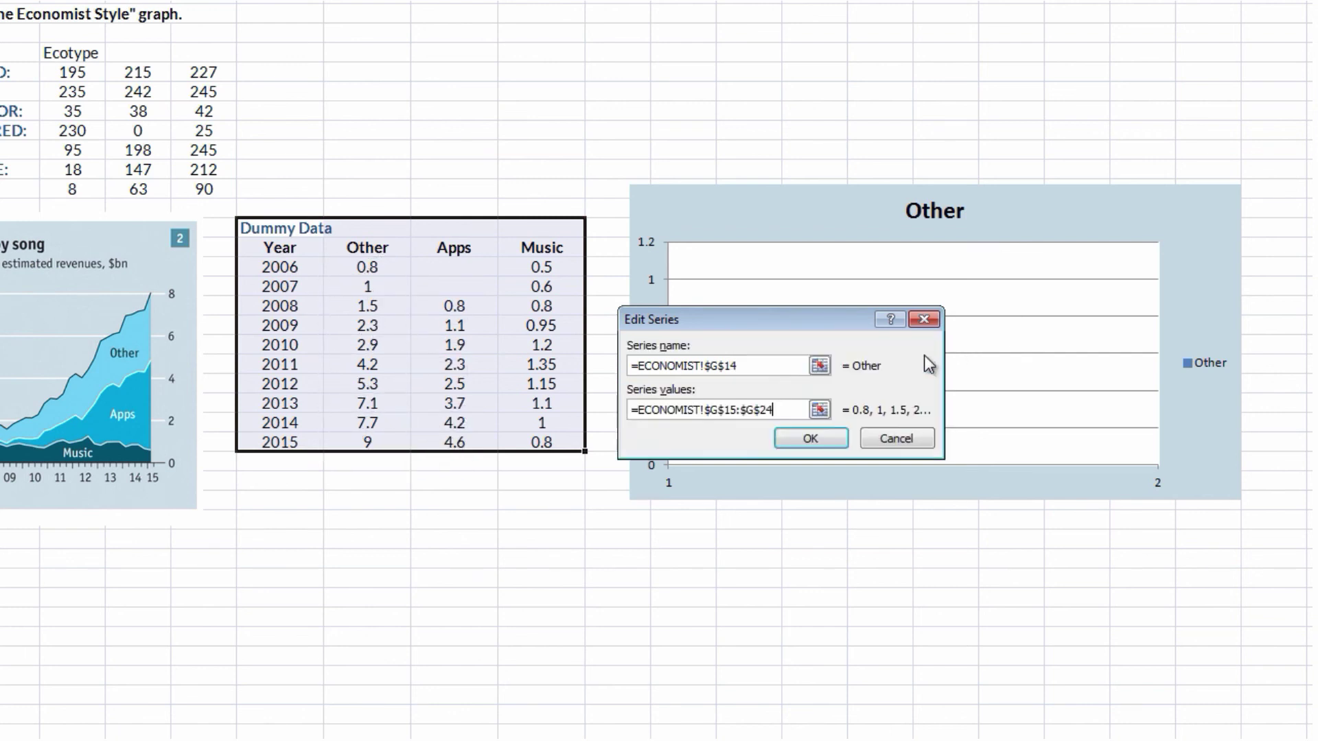
click(822, 439)
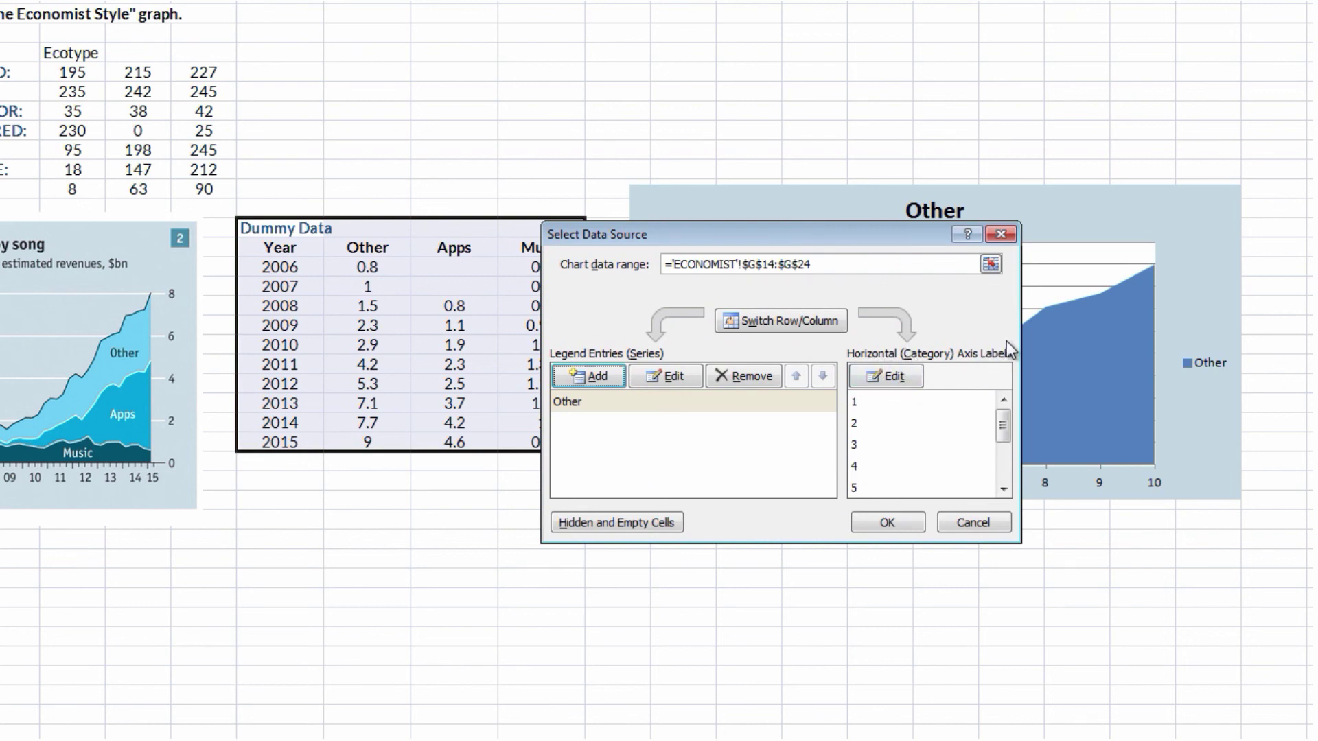
- Use the Year cells F15:F24 (2006–2015) as horizontal axis labels and apply
click(888, 378)
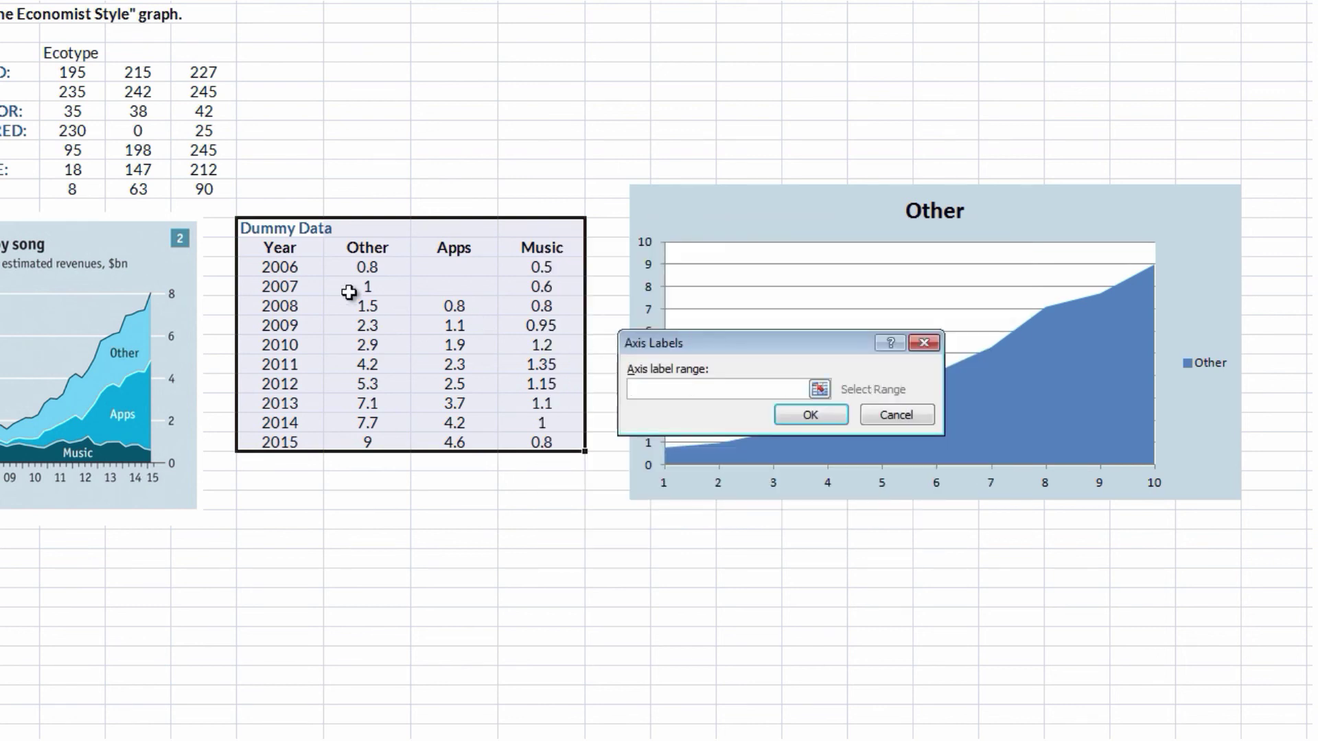
drag(297, 269, 295, 443)
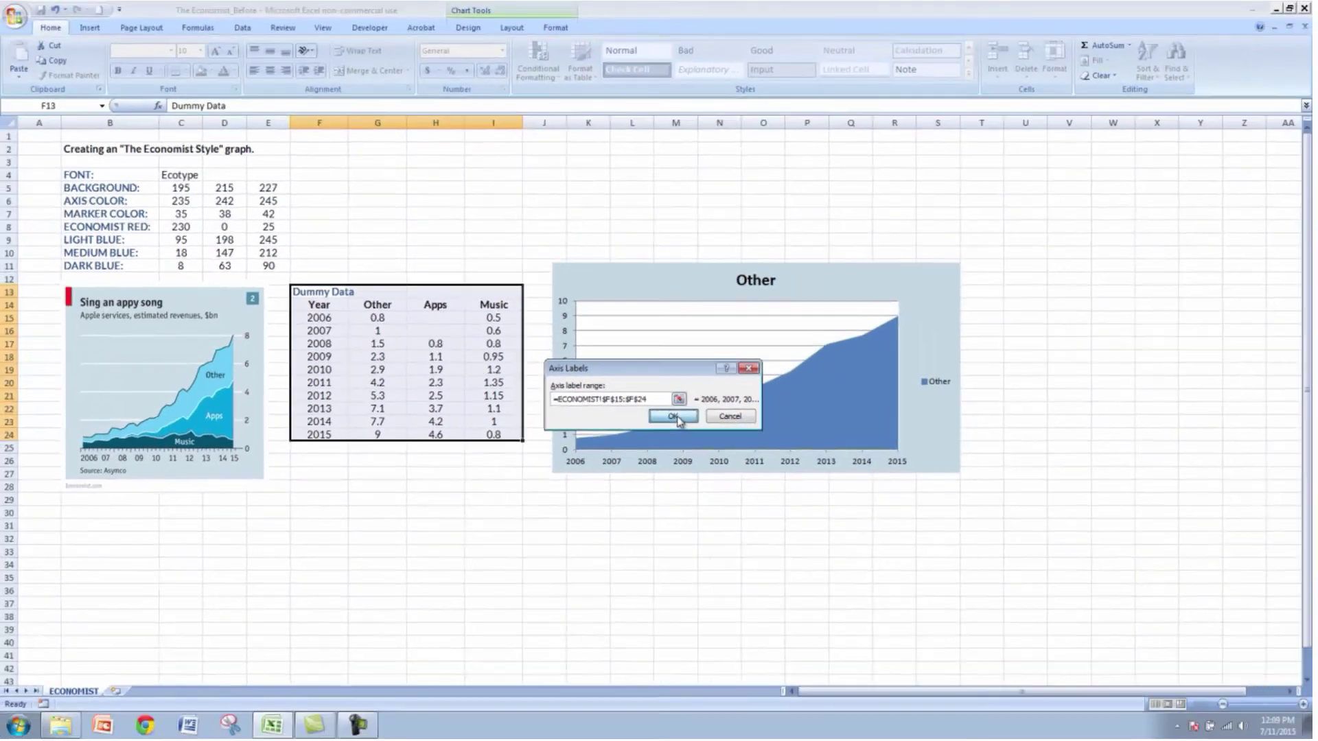
click(810, 415)
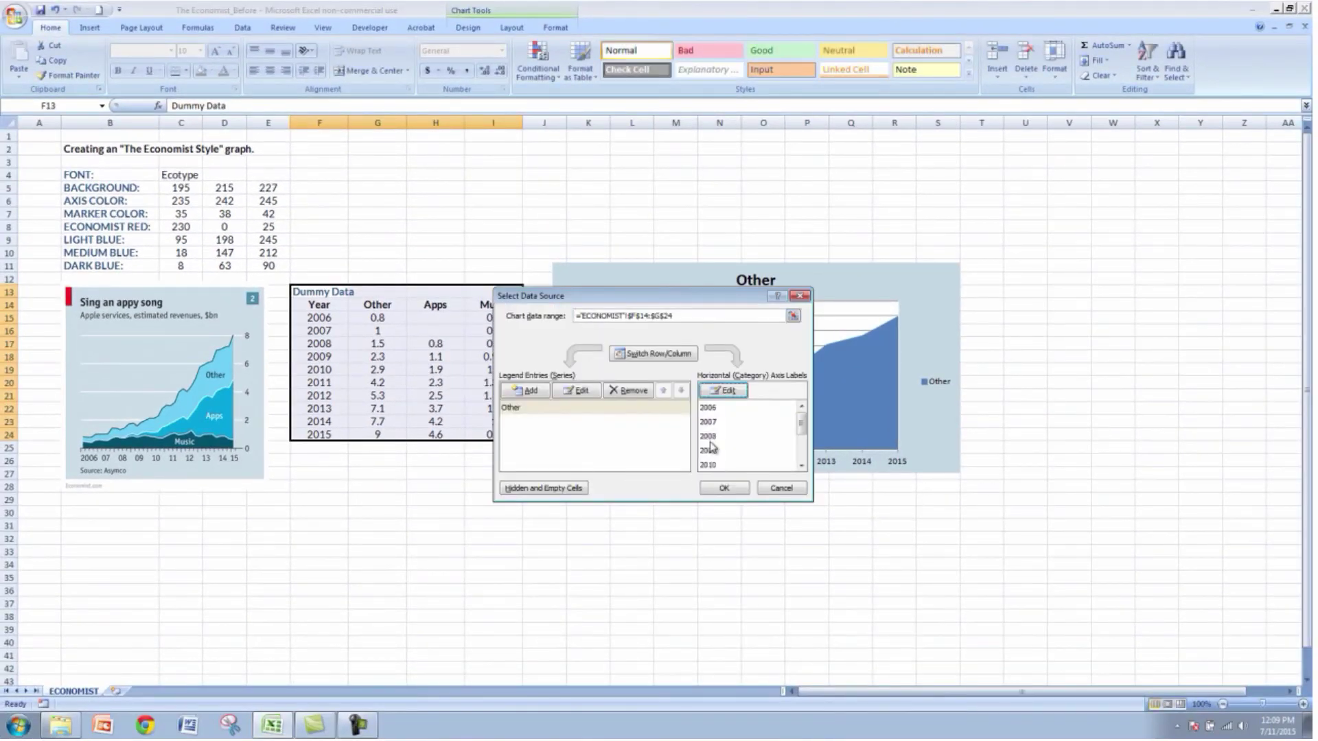
click(724, 488)
click(730, 501)
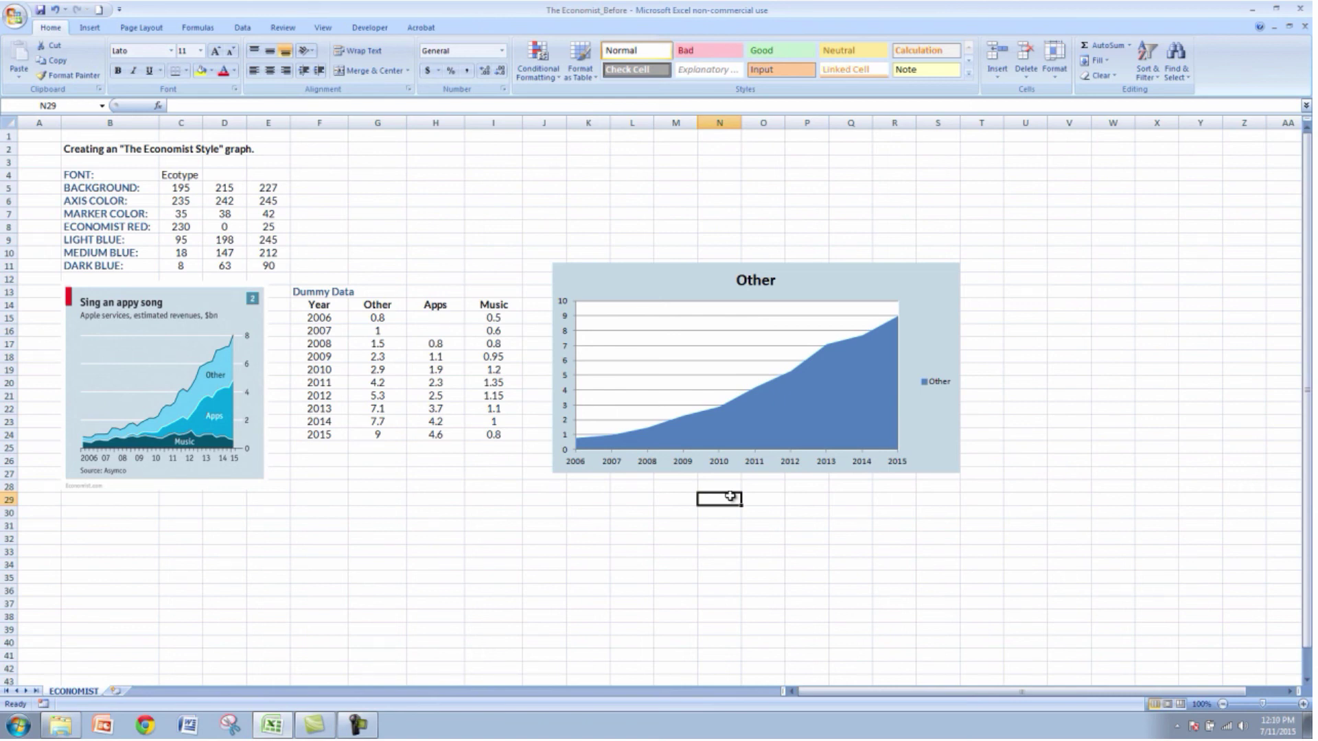
- Delete the chart's 'Other' title and its legend
click(759, 287)
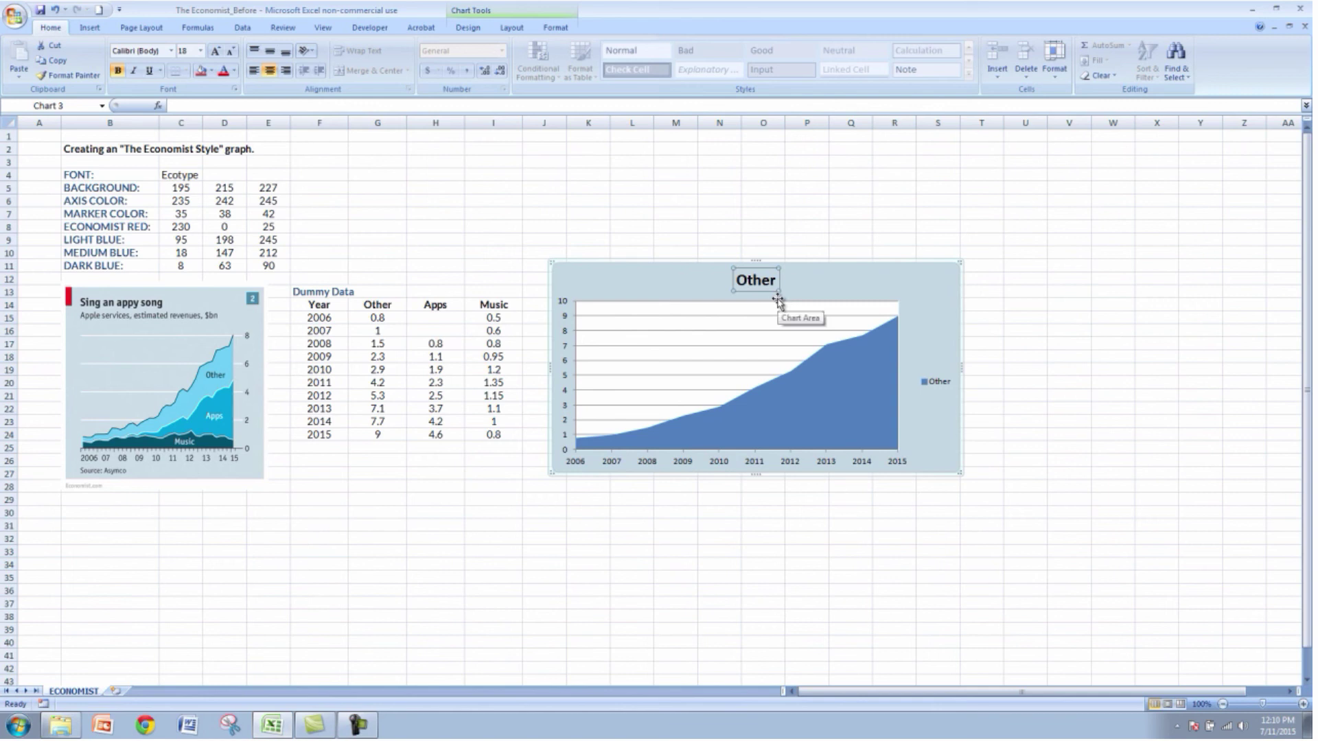
key(Delete)
click(943, 373)
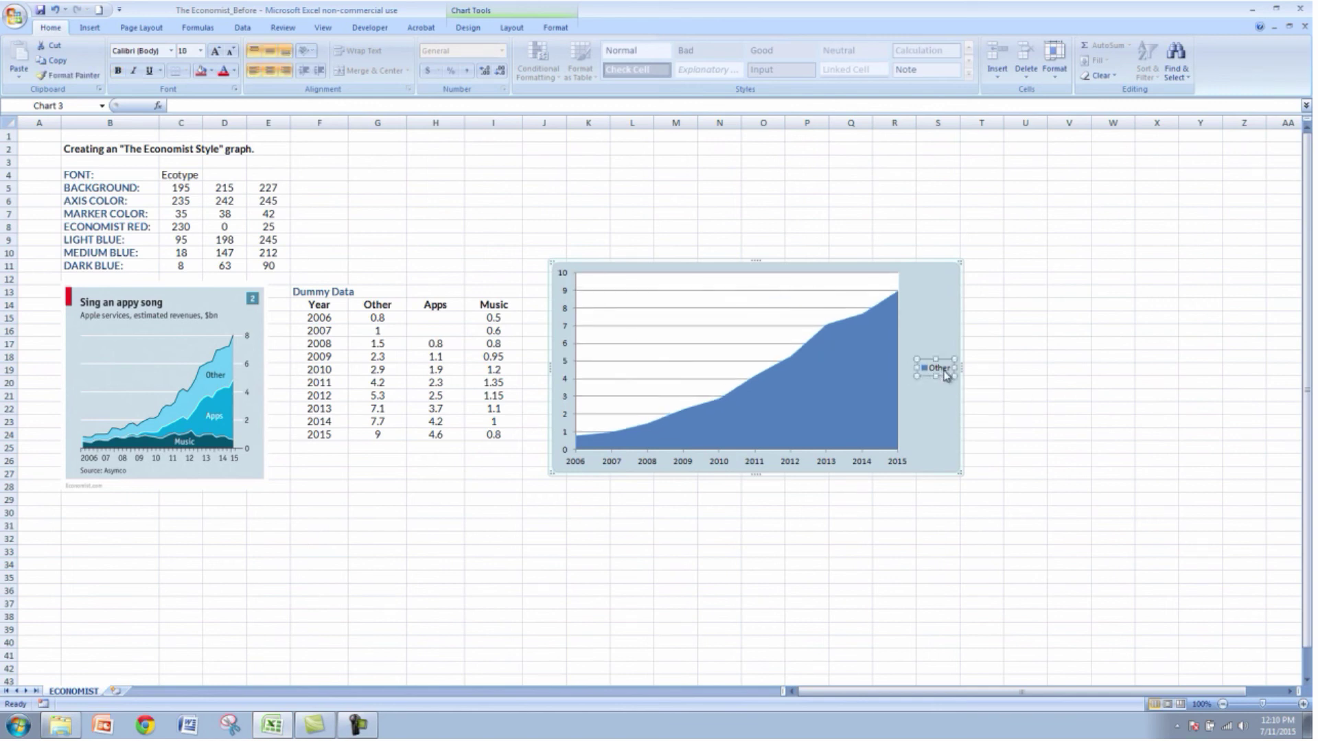
key(Delete)
click(1007, 389)
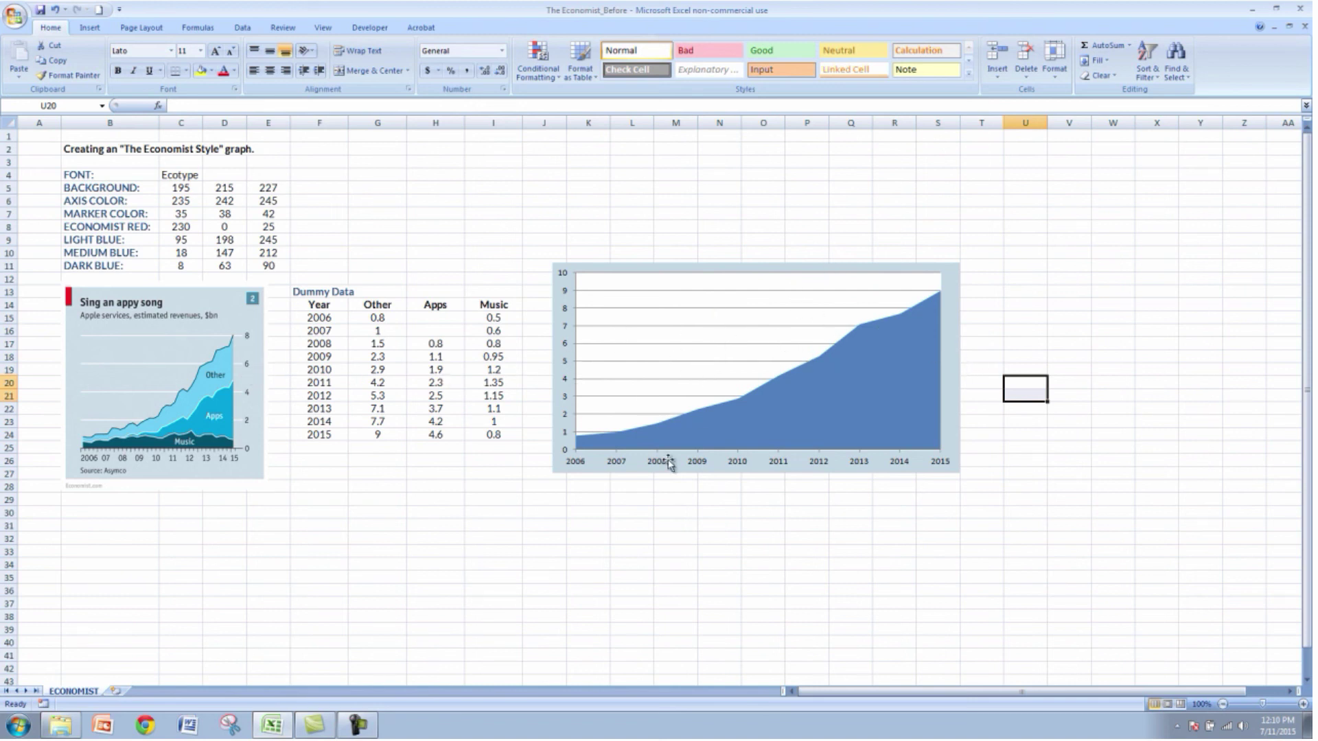
- Give the plot area a solid fill matching the pale blue-grey chart background
right_click(686, 299)
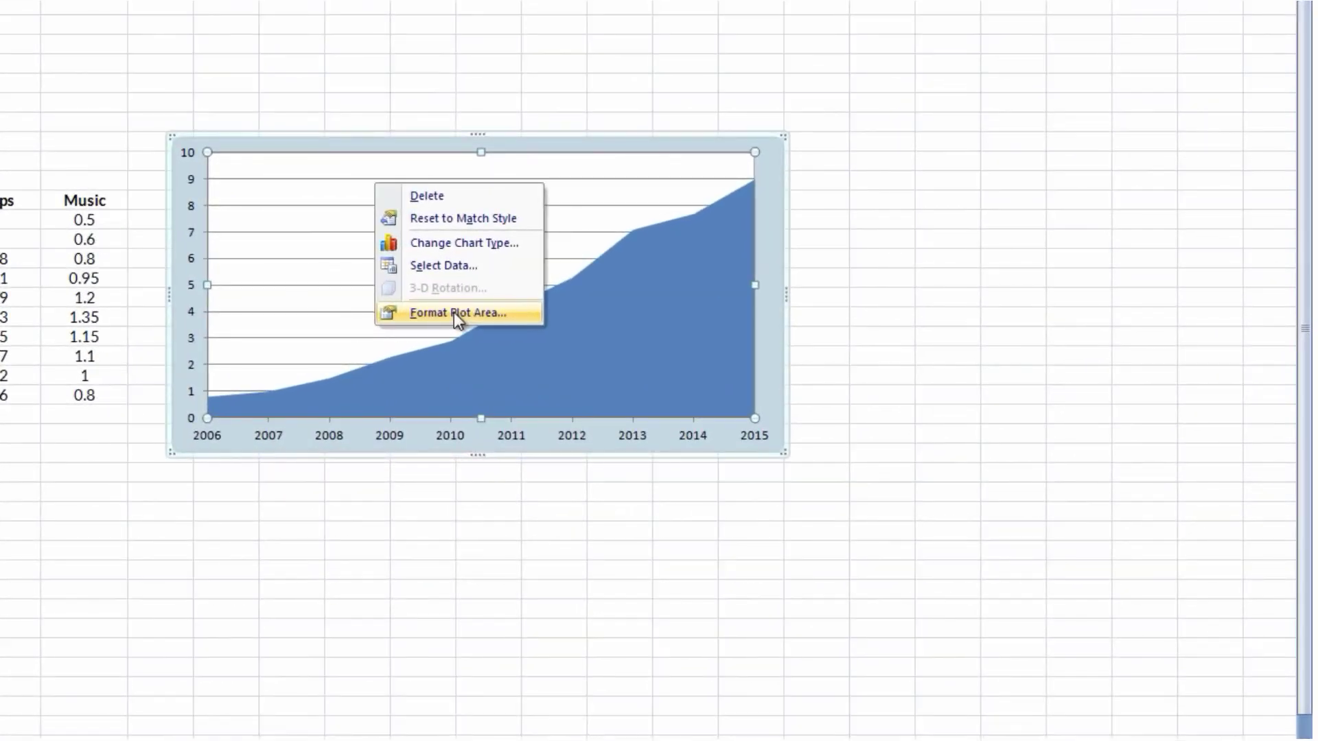
click(454, 312)
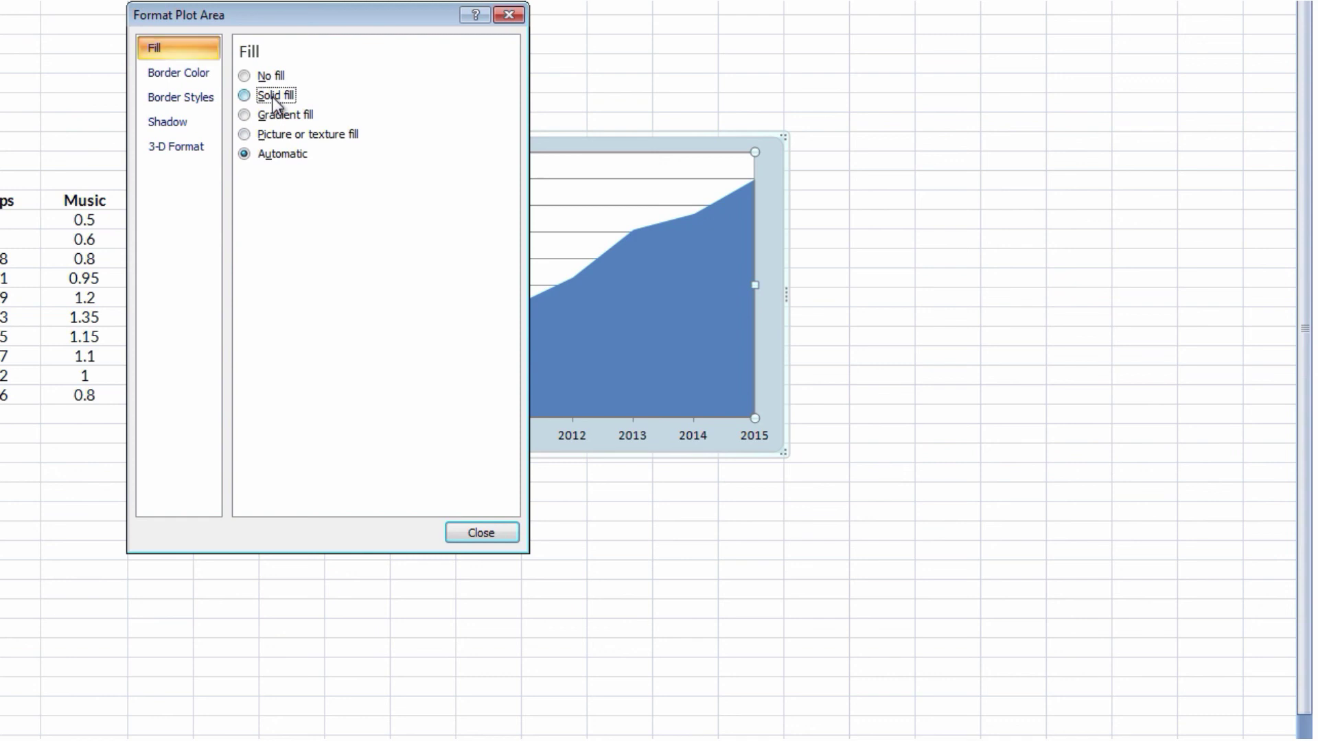
click(274, 97)
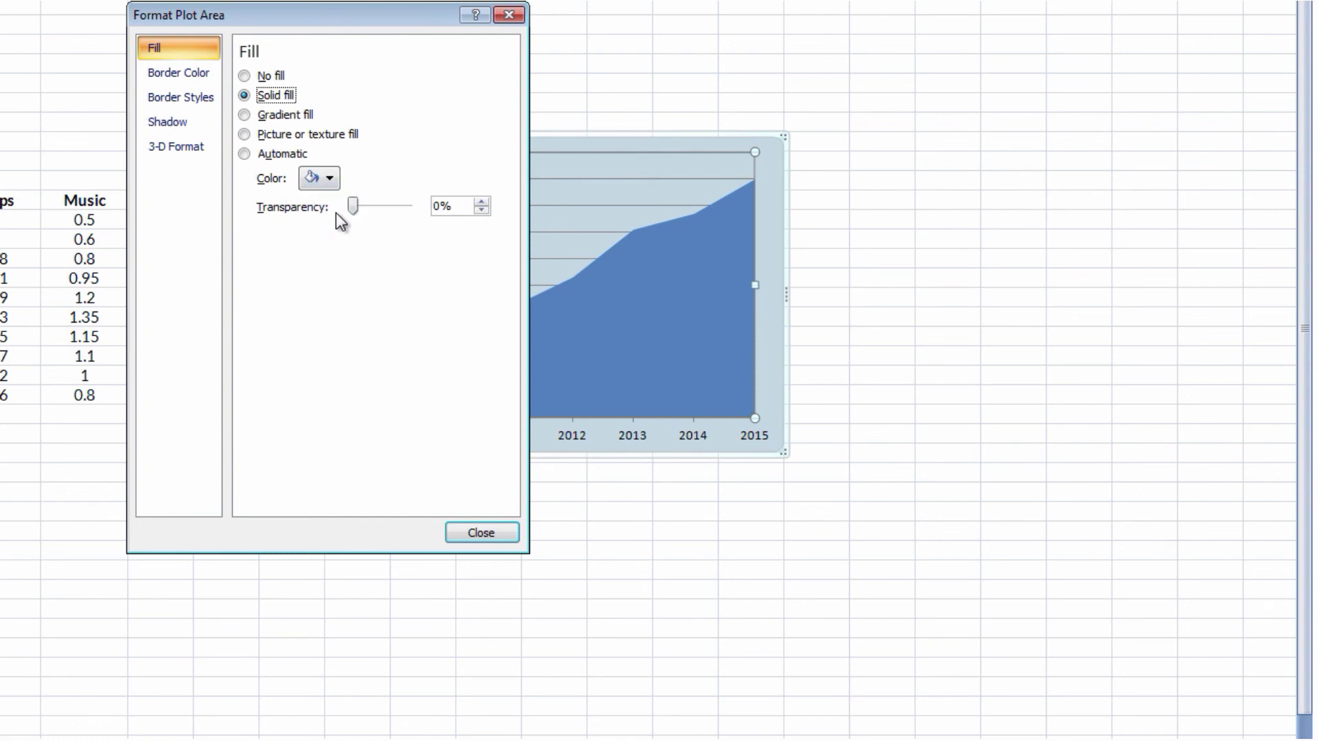
click(492, 529)
click(509, 534)
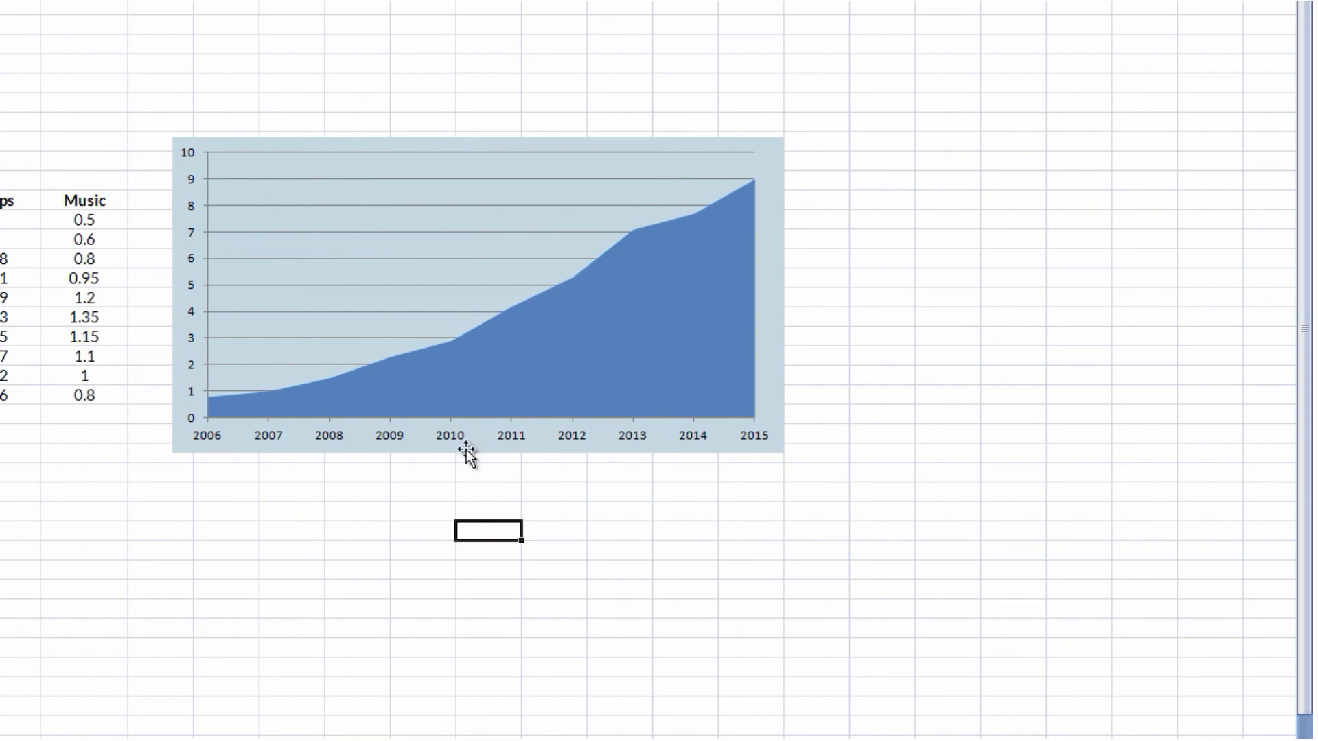
click(212, 436)
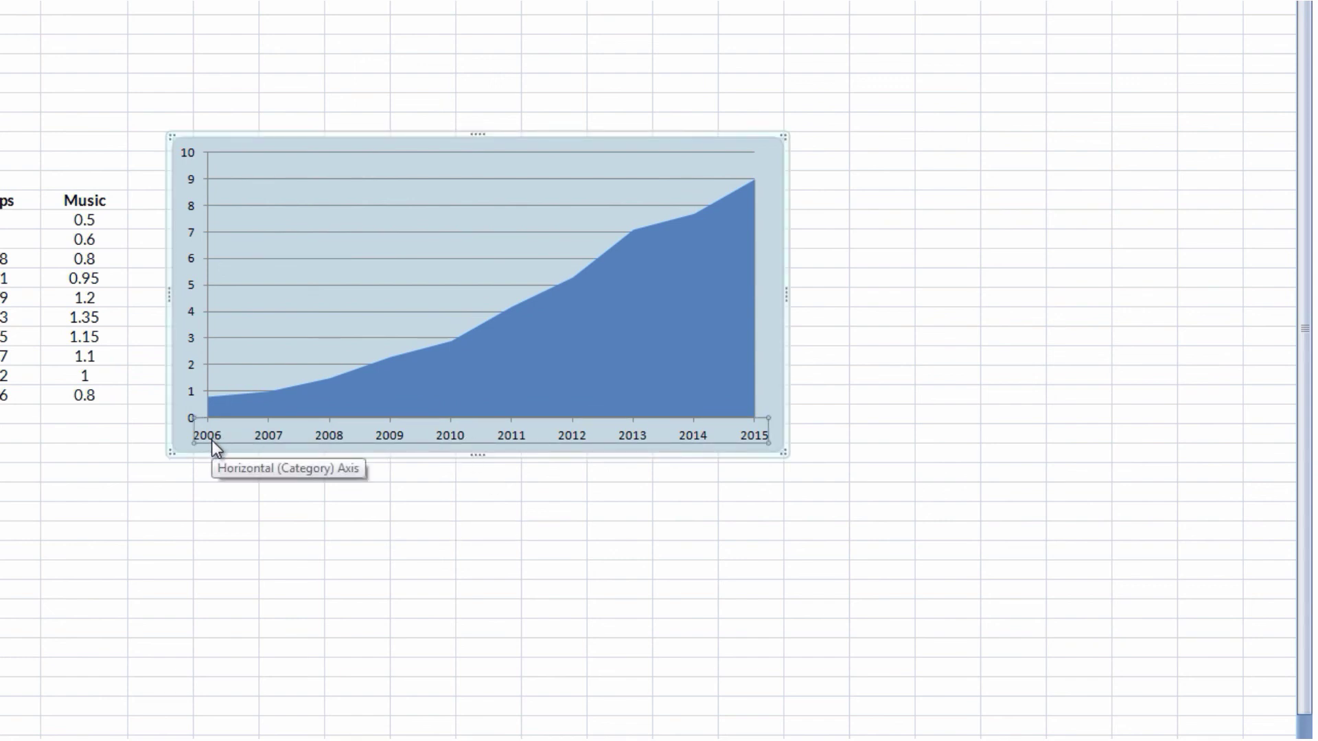
- Fix the vertical axis major unit at 2 so it reads 0 to 10
click(193, 365)
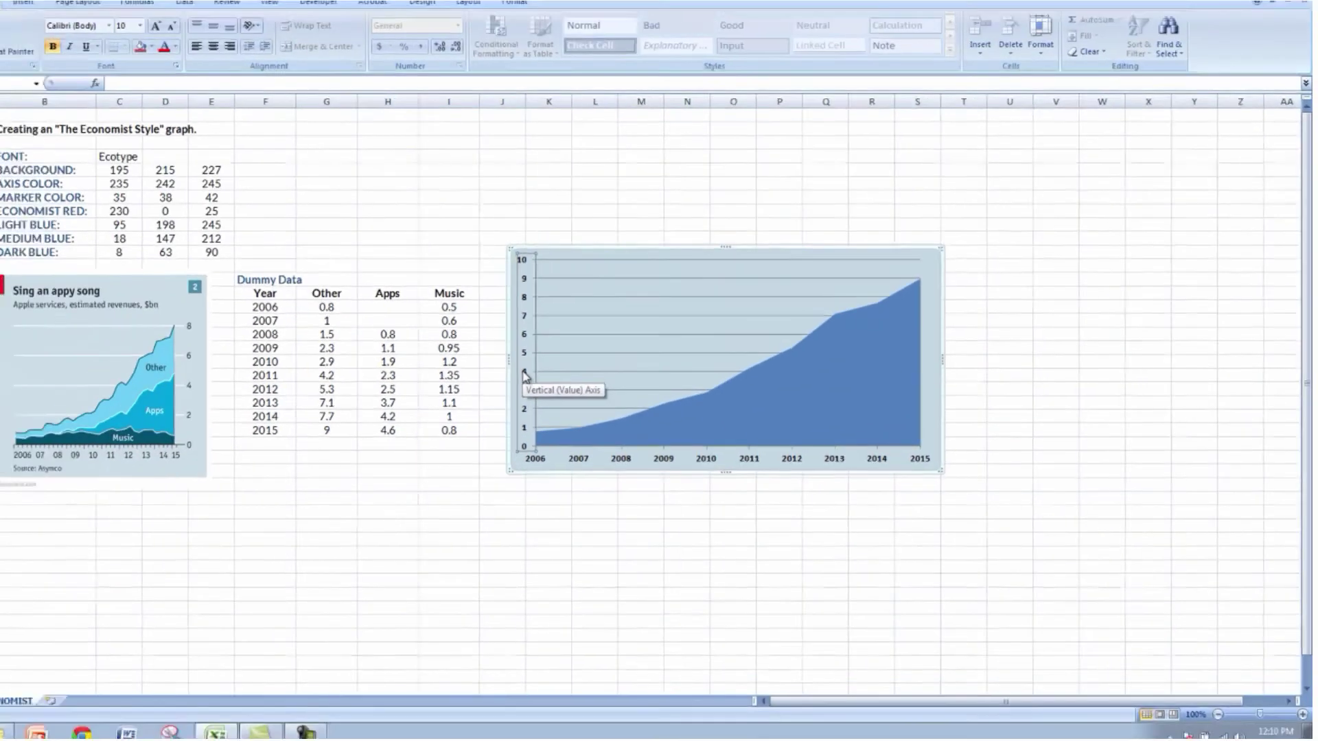
right_click(260, 330)
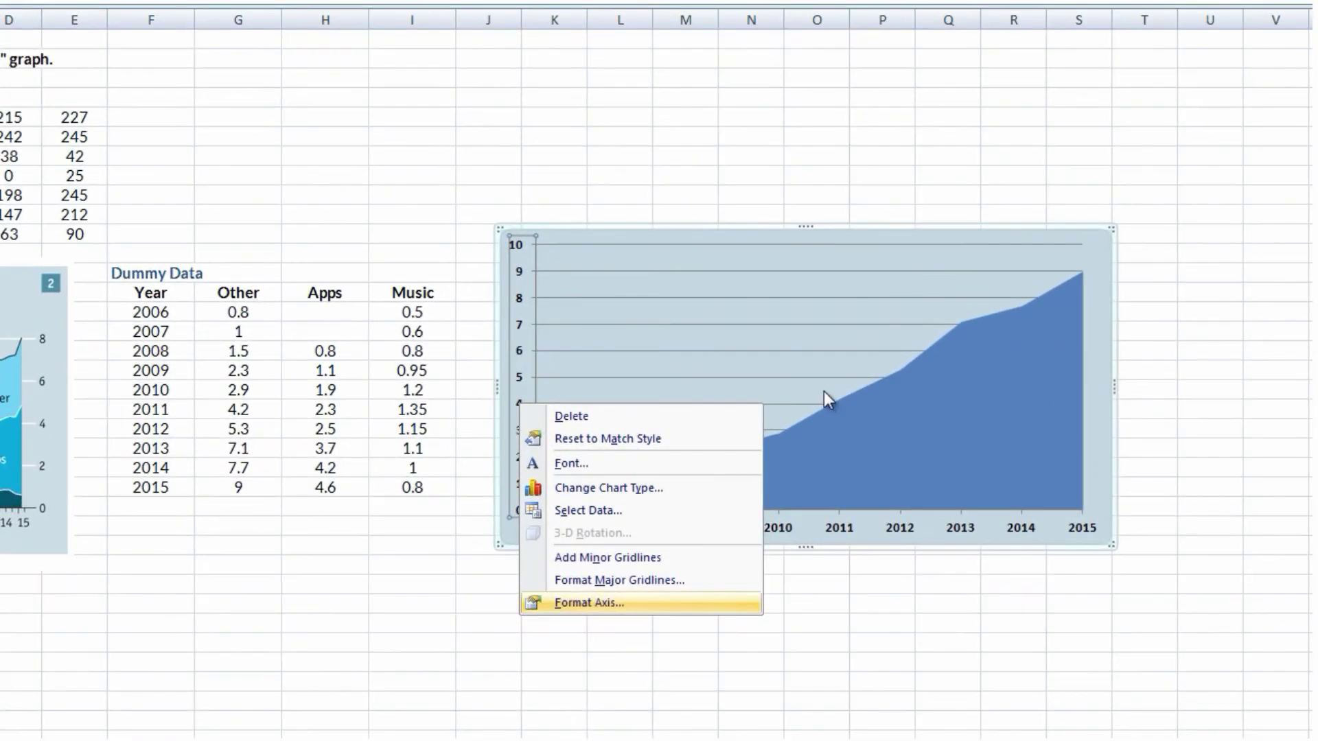
key(Return)
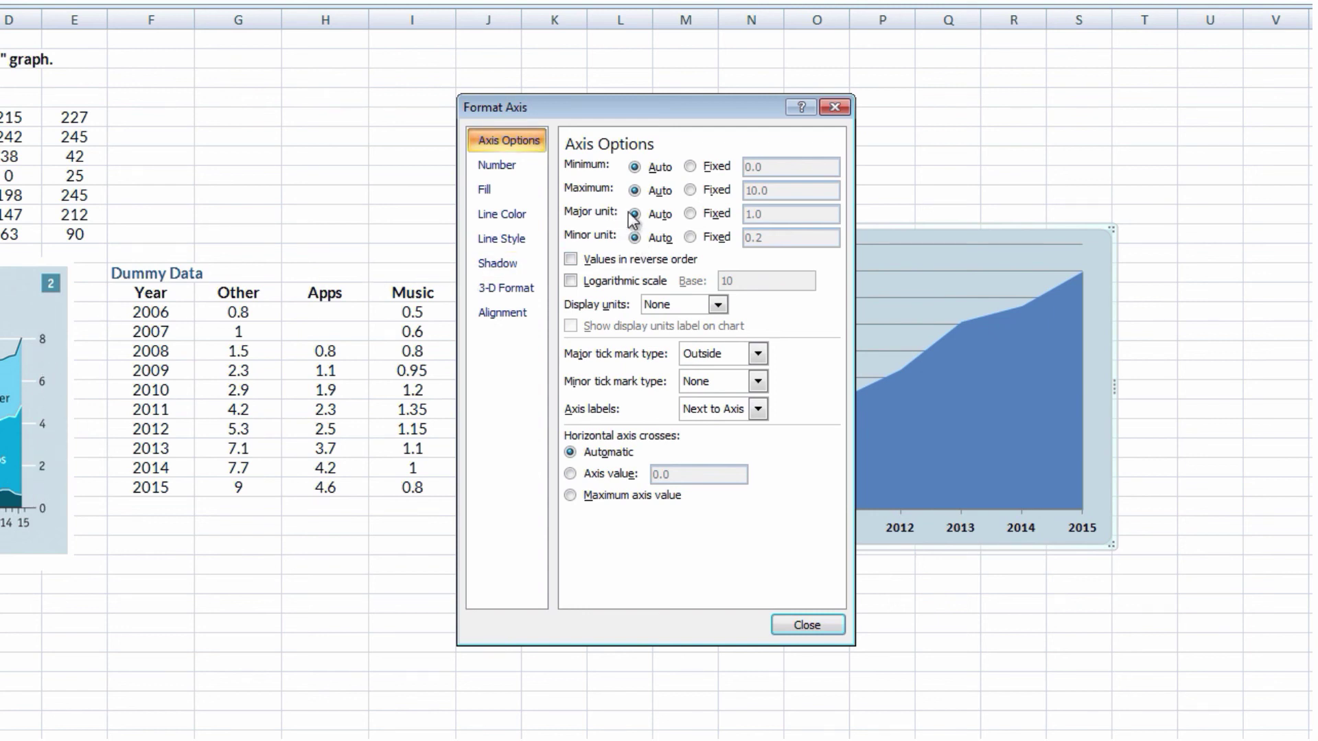
click(690, 213)
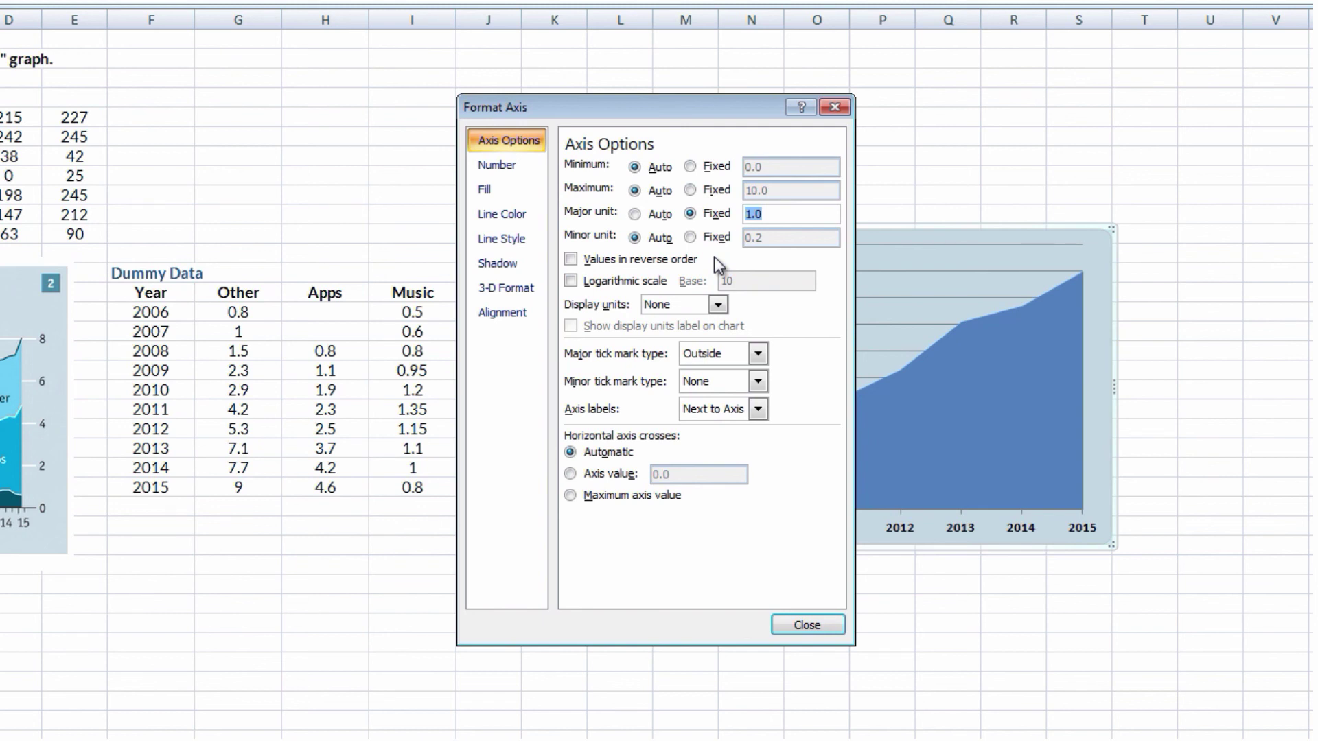
text(2)
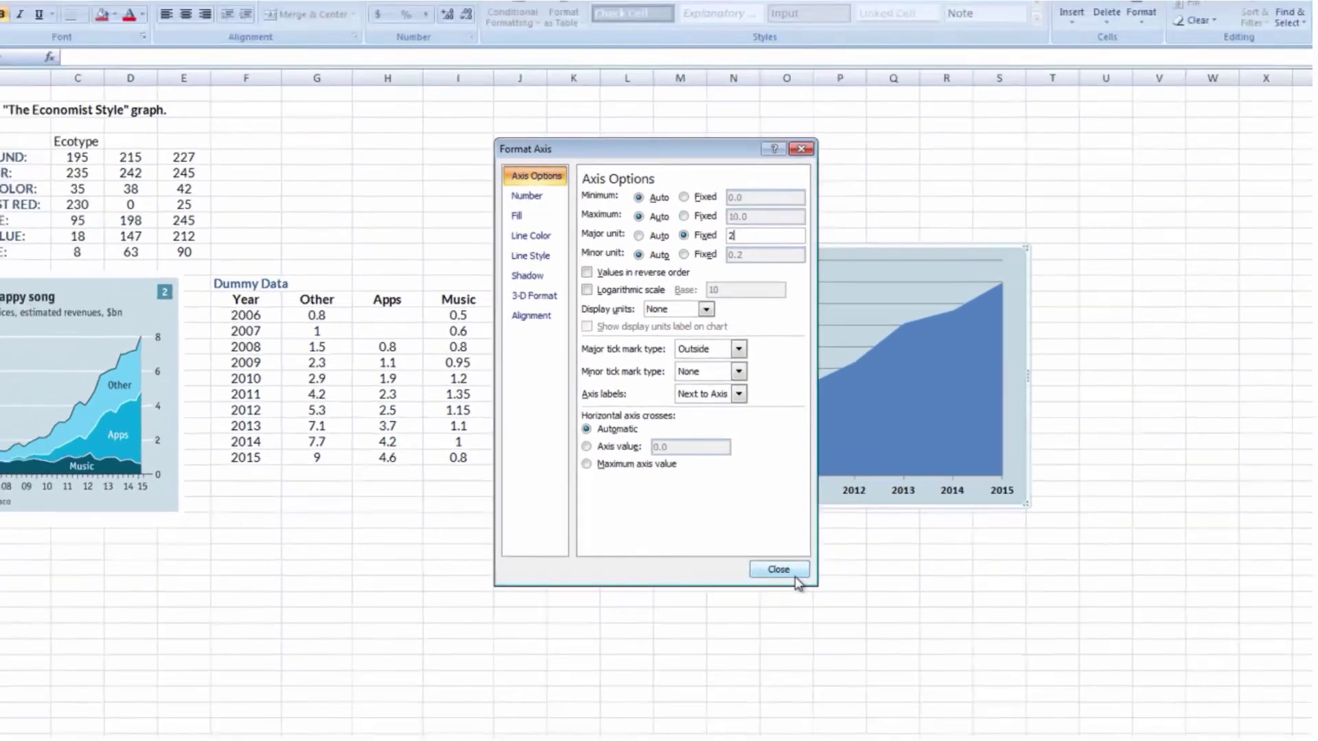
click(830, 631)
click(768, 540)
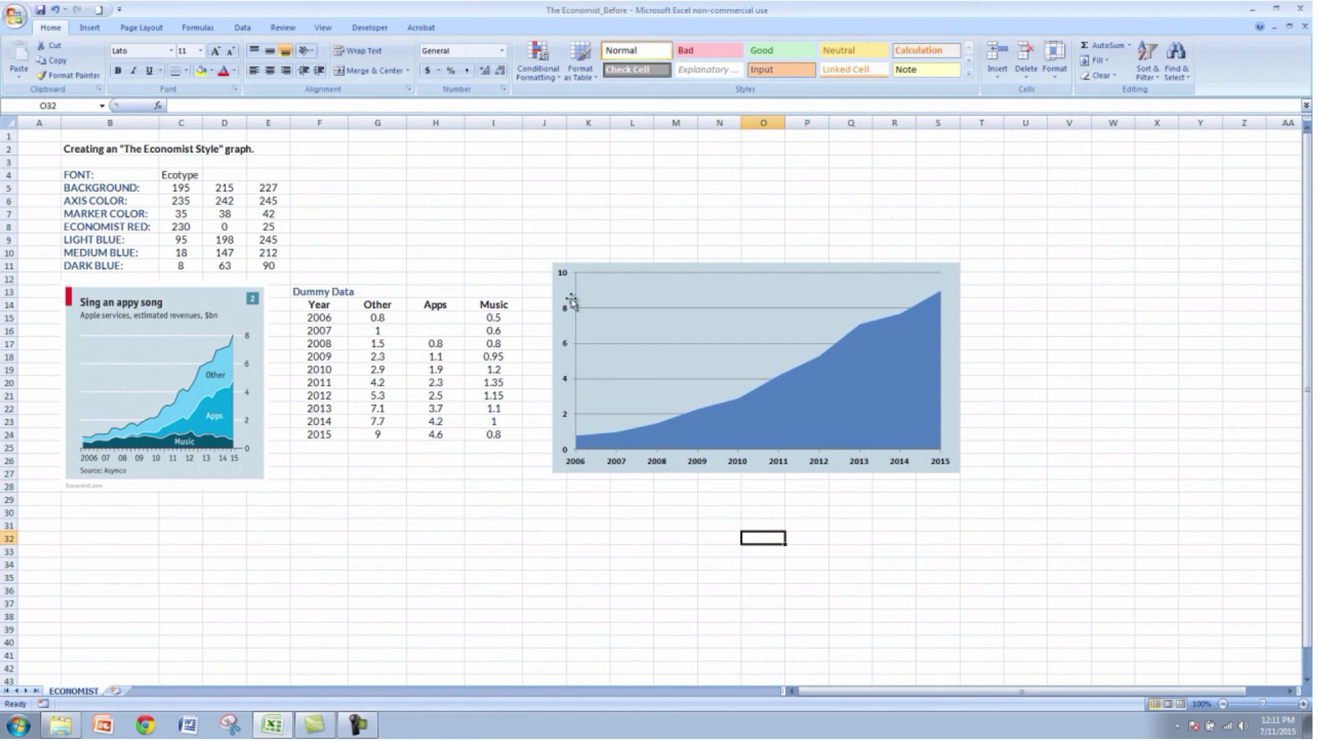
- Set the vertical axis line colour to No line
click(575, 430)
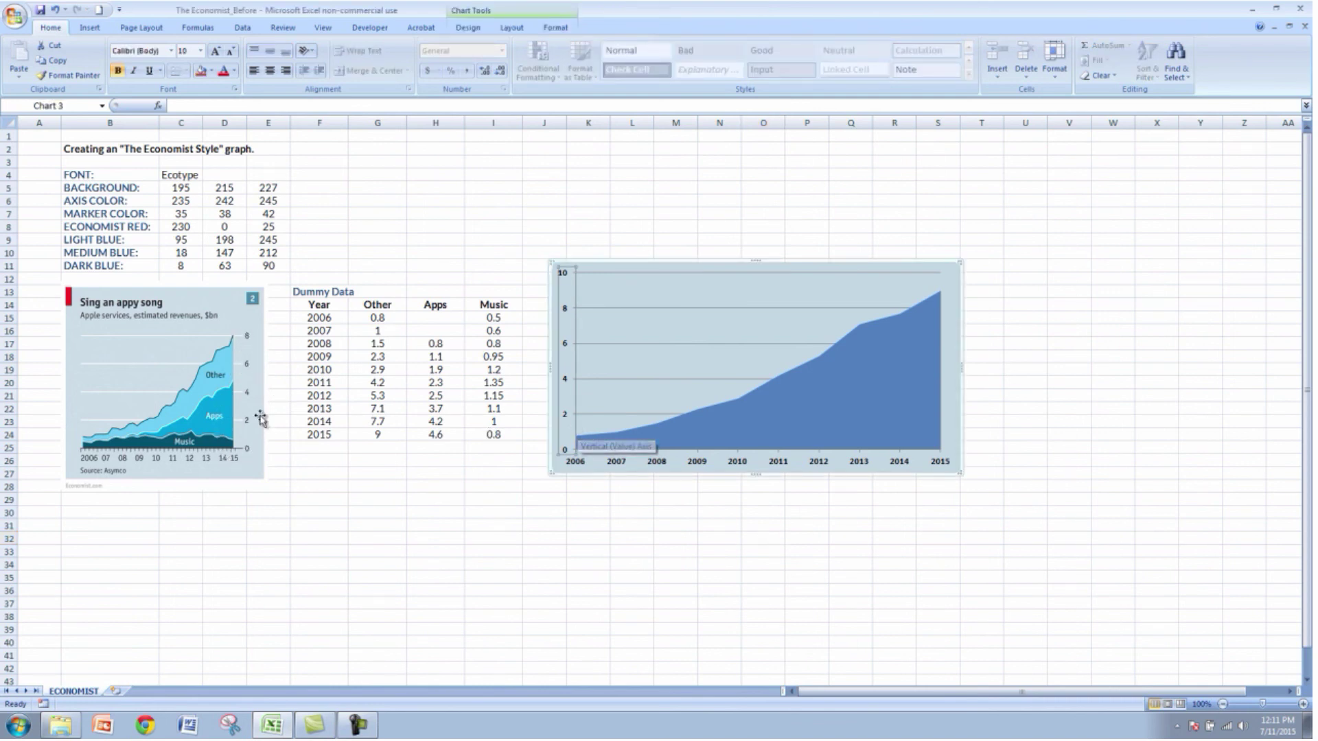
right_click(575, 360)
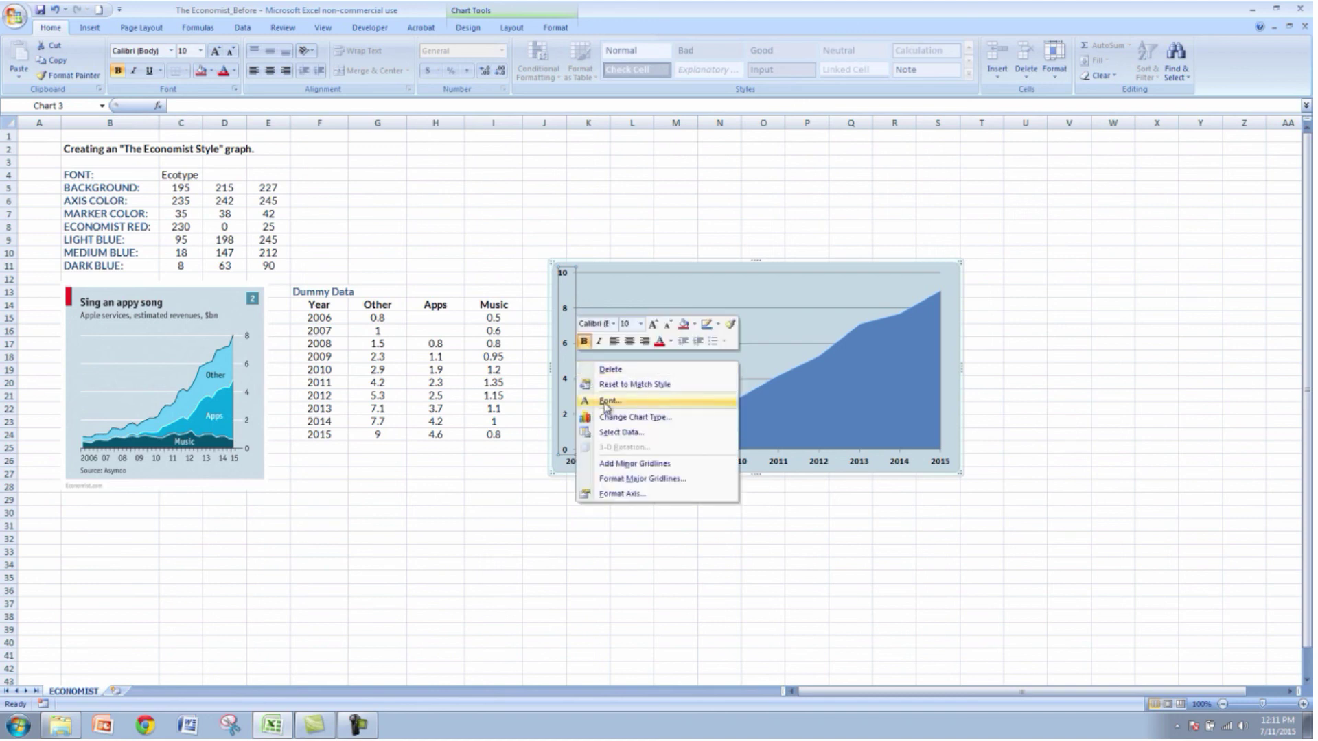
click(631, 493)
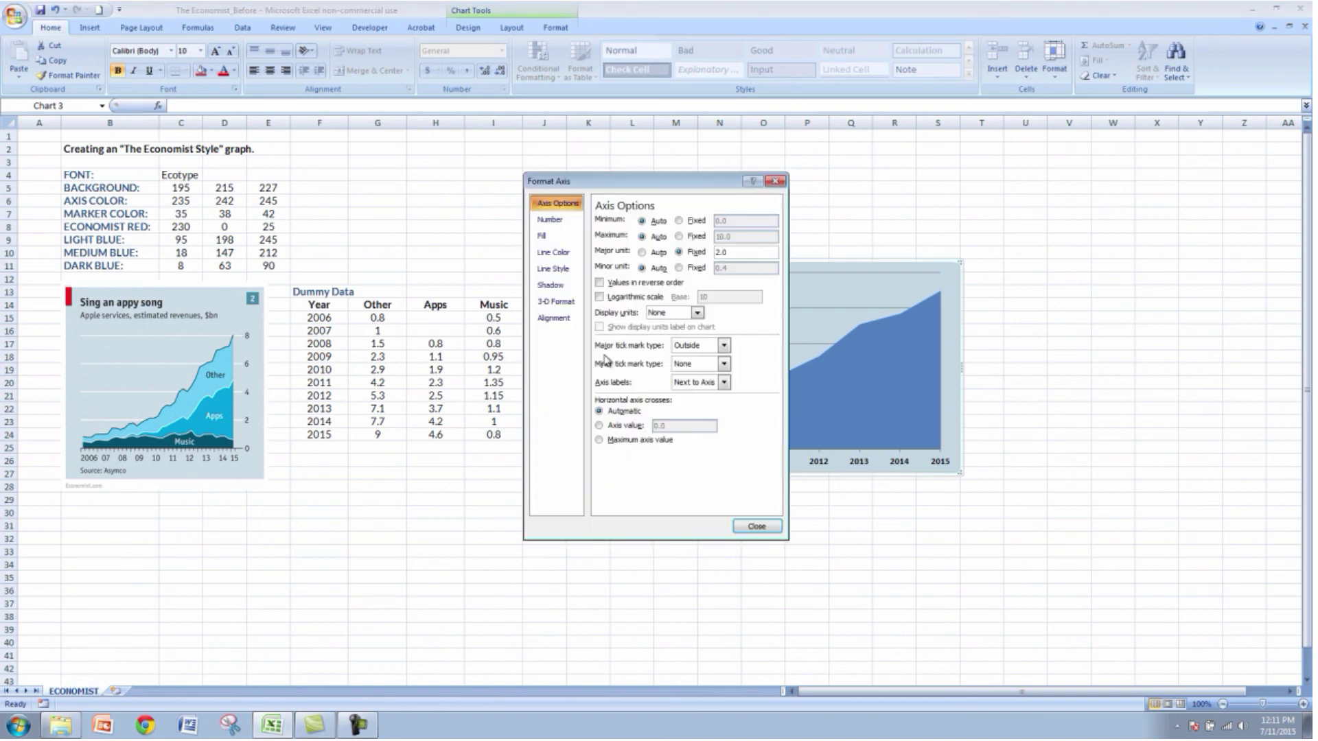
click(560, 254)
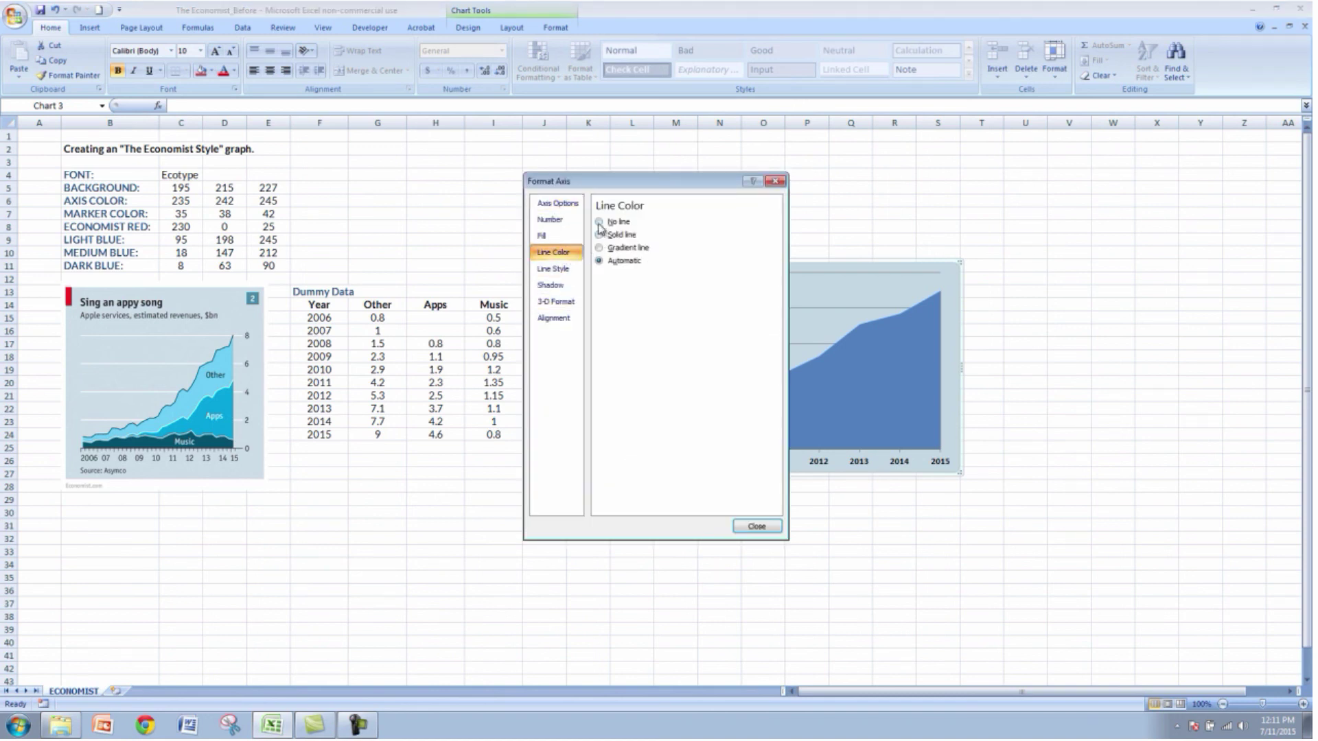
click(598, 222)
click(758, 526)
click(760, 527)
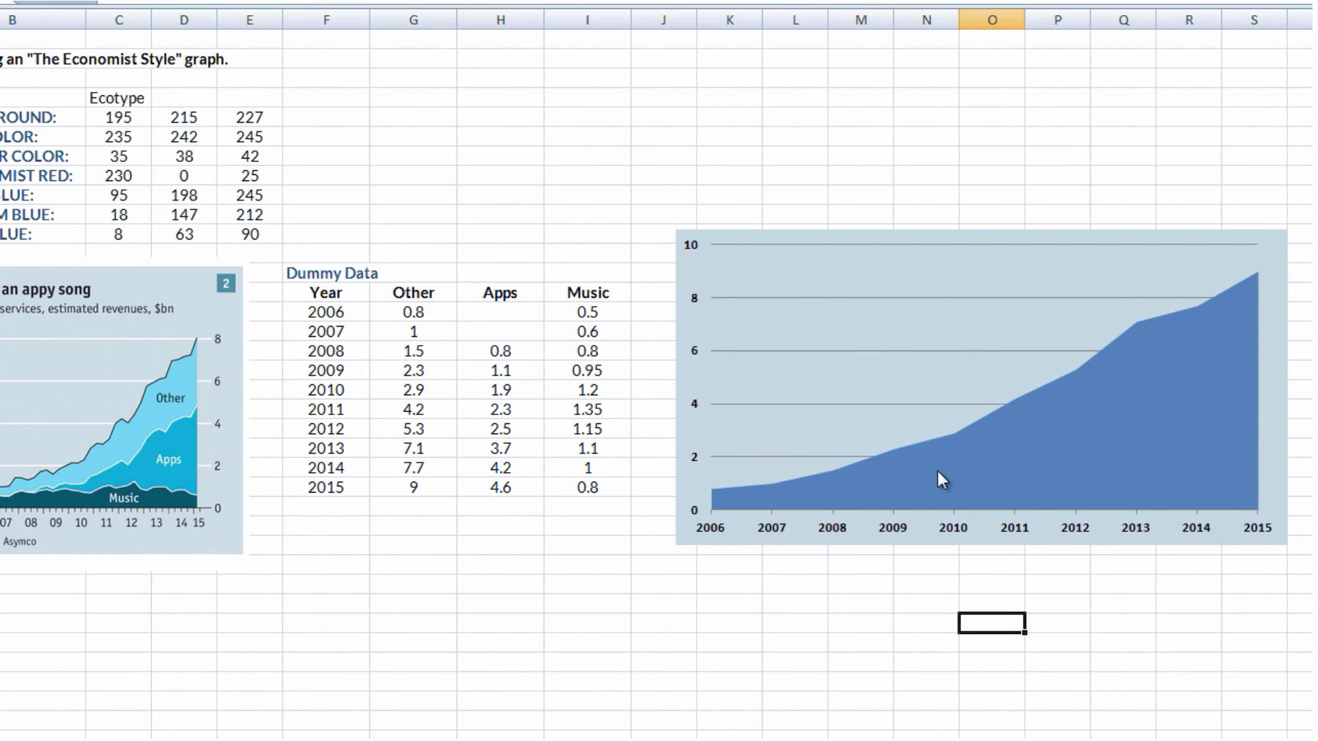
- Fill the Other area series solid with custom colour RGB 95, 198, 245
right_click(1036, 447)
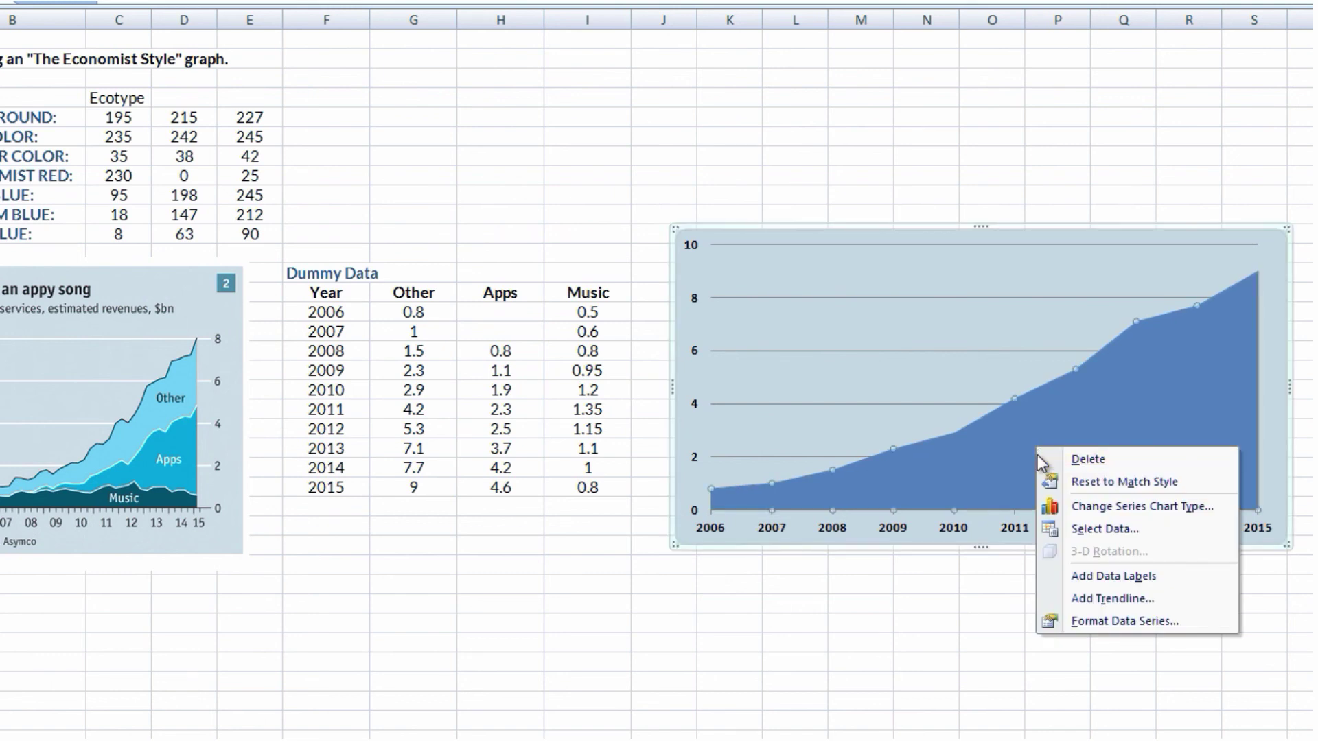
click(1110, 622)
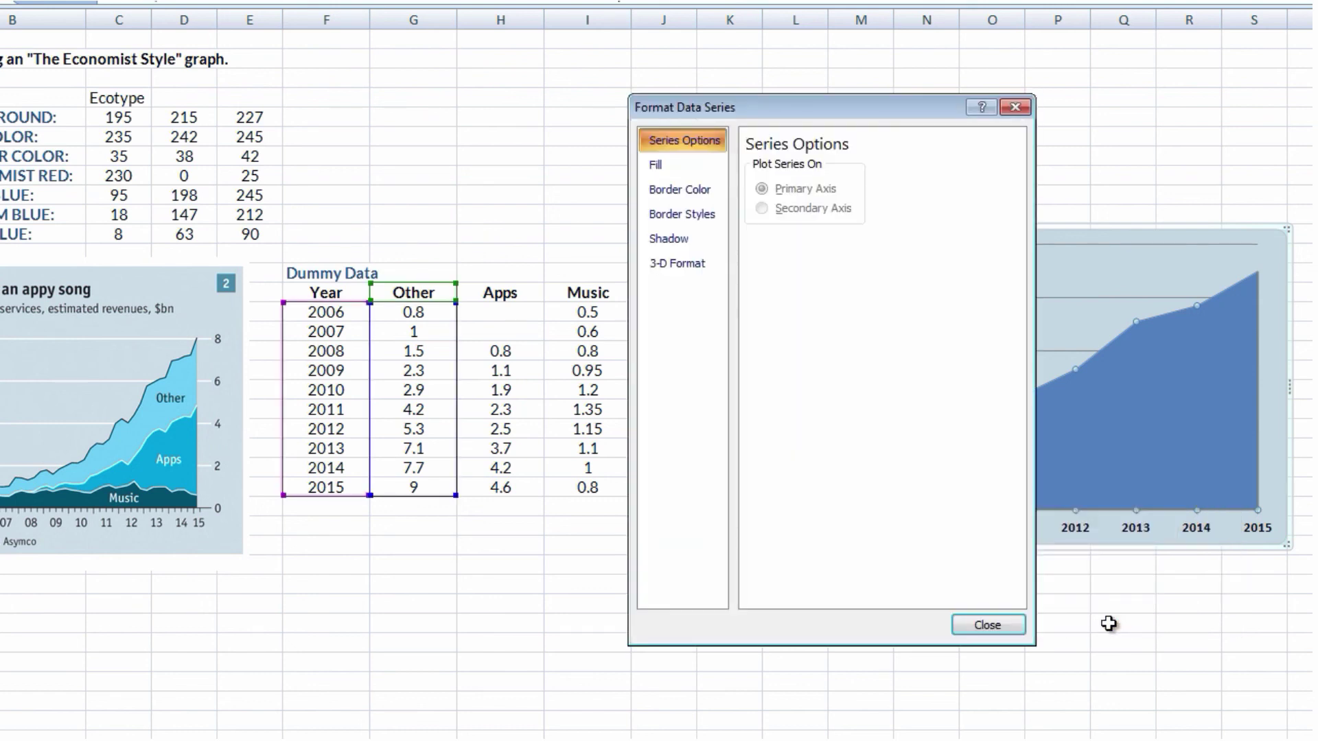
click(683, 169)
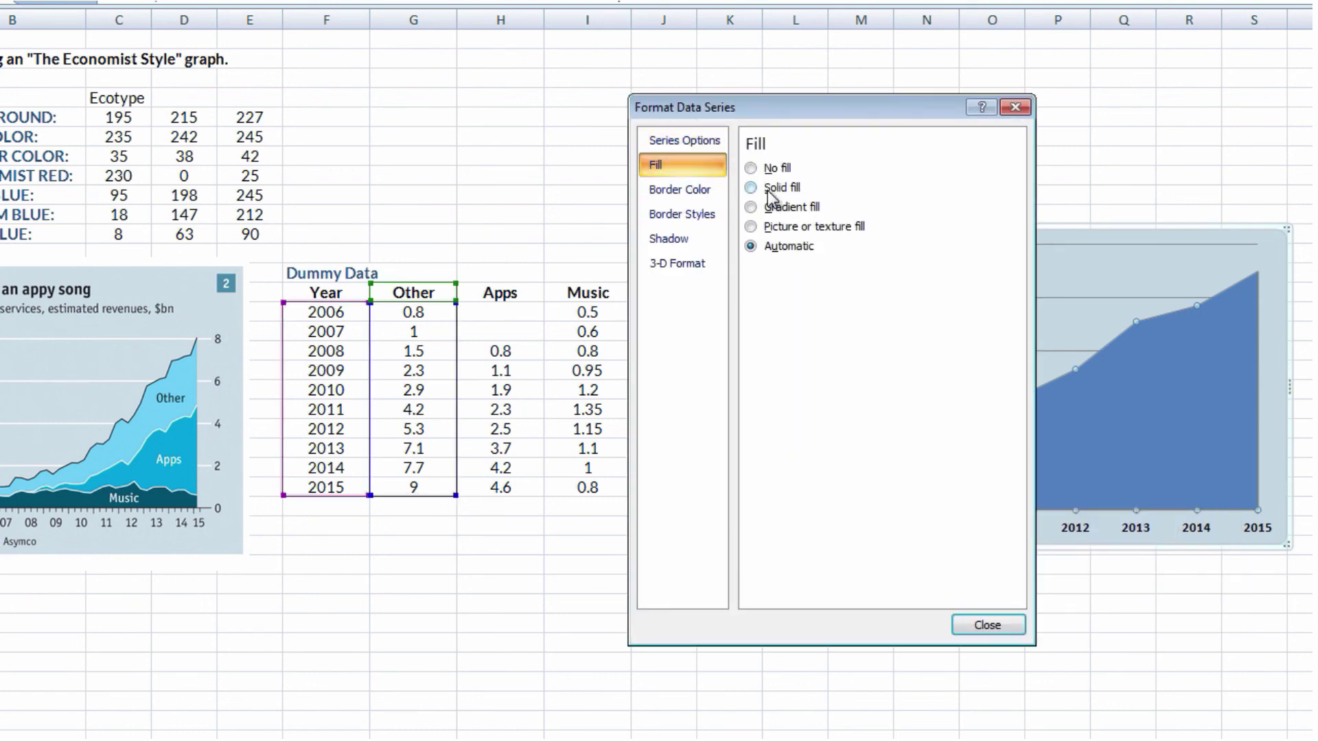
click(770, 191)
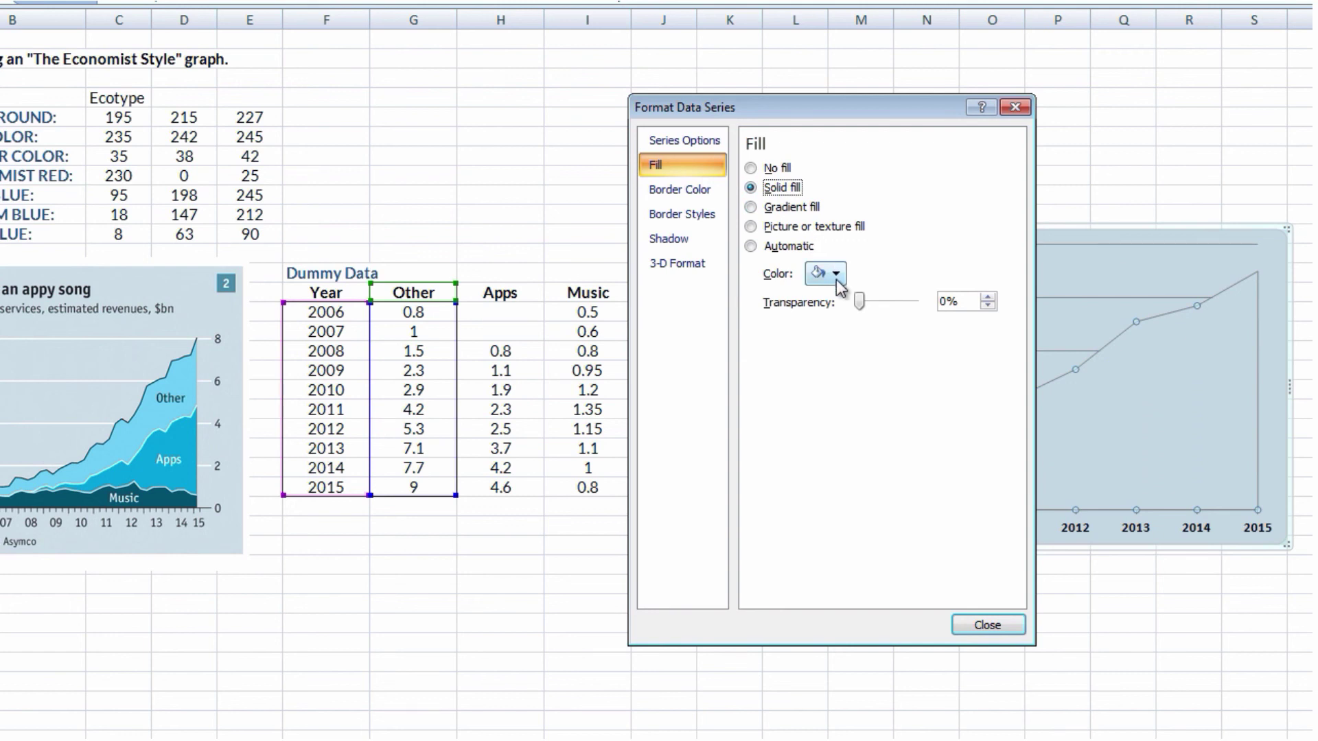
click(836, 279)
click(848, 489)
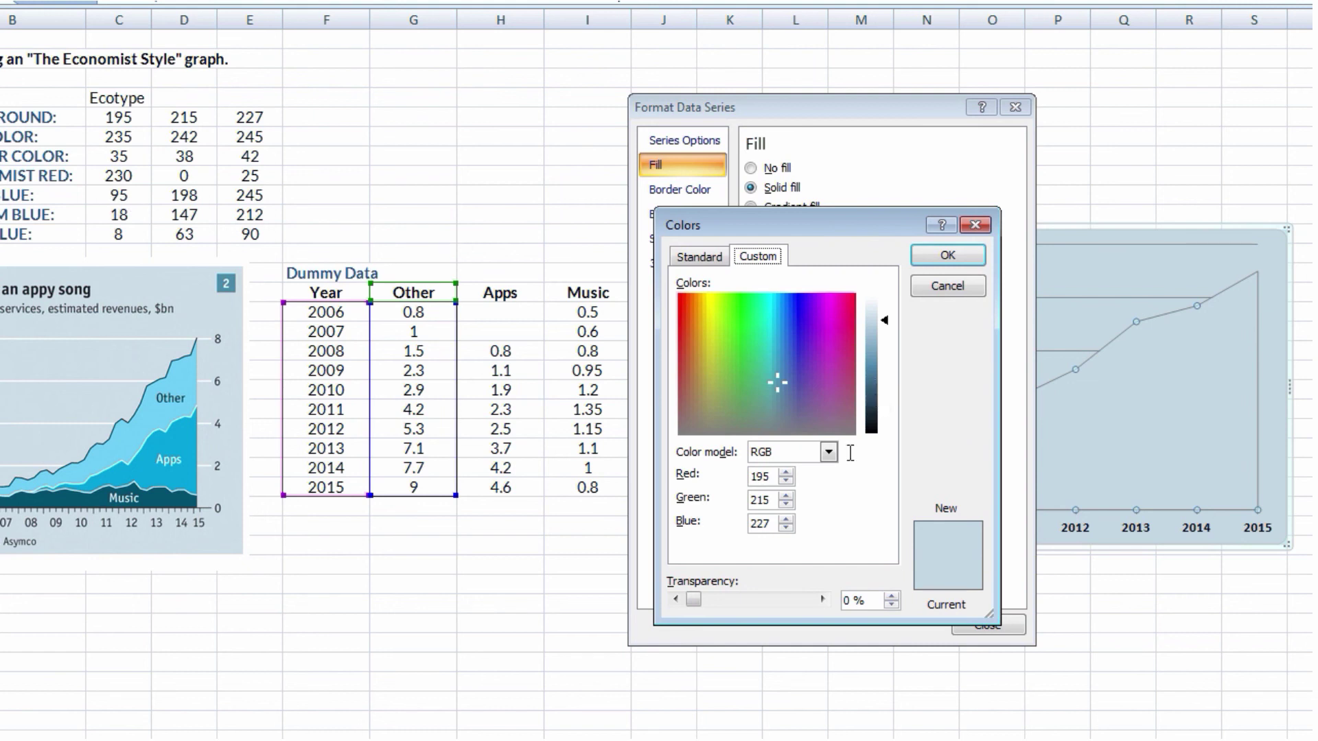
double_click(771, 479)
text(95)
key(Tab)
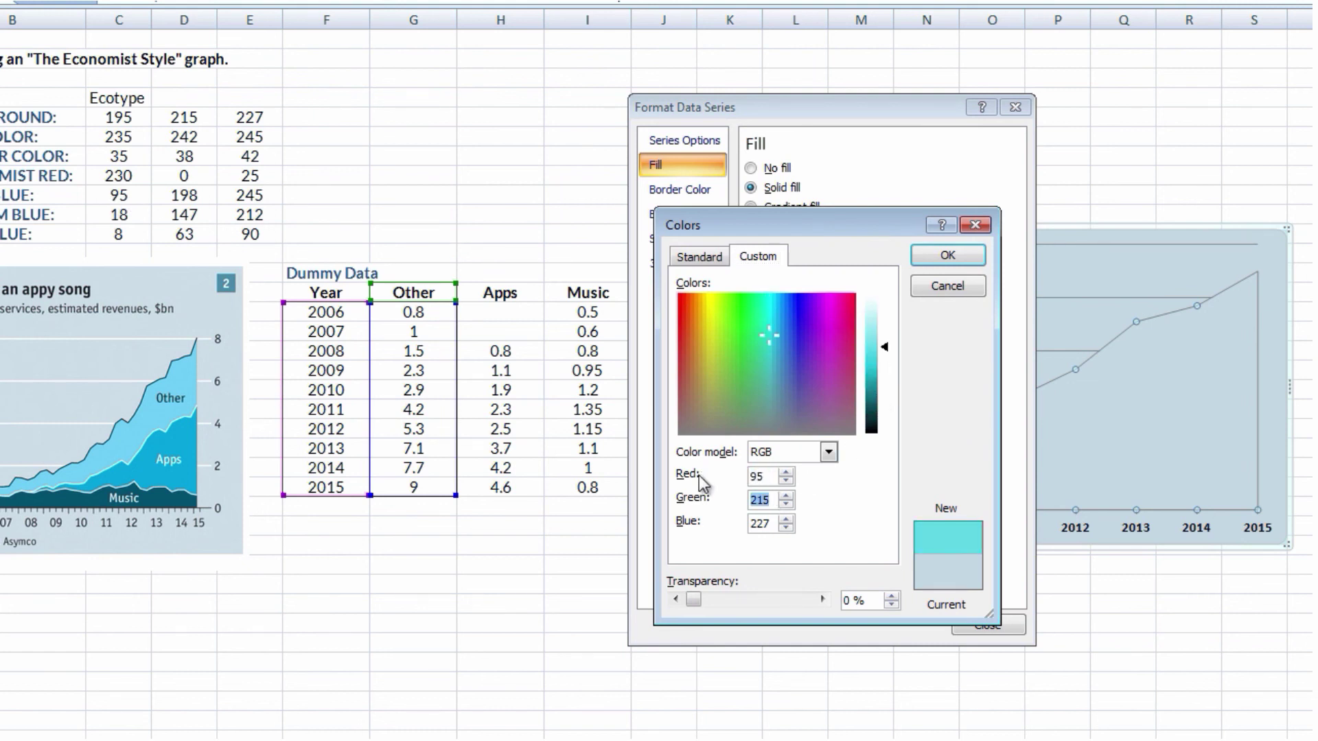
text(198)
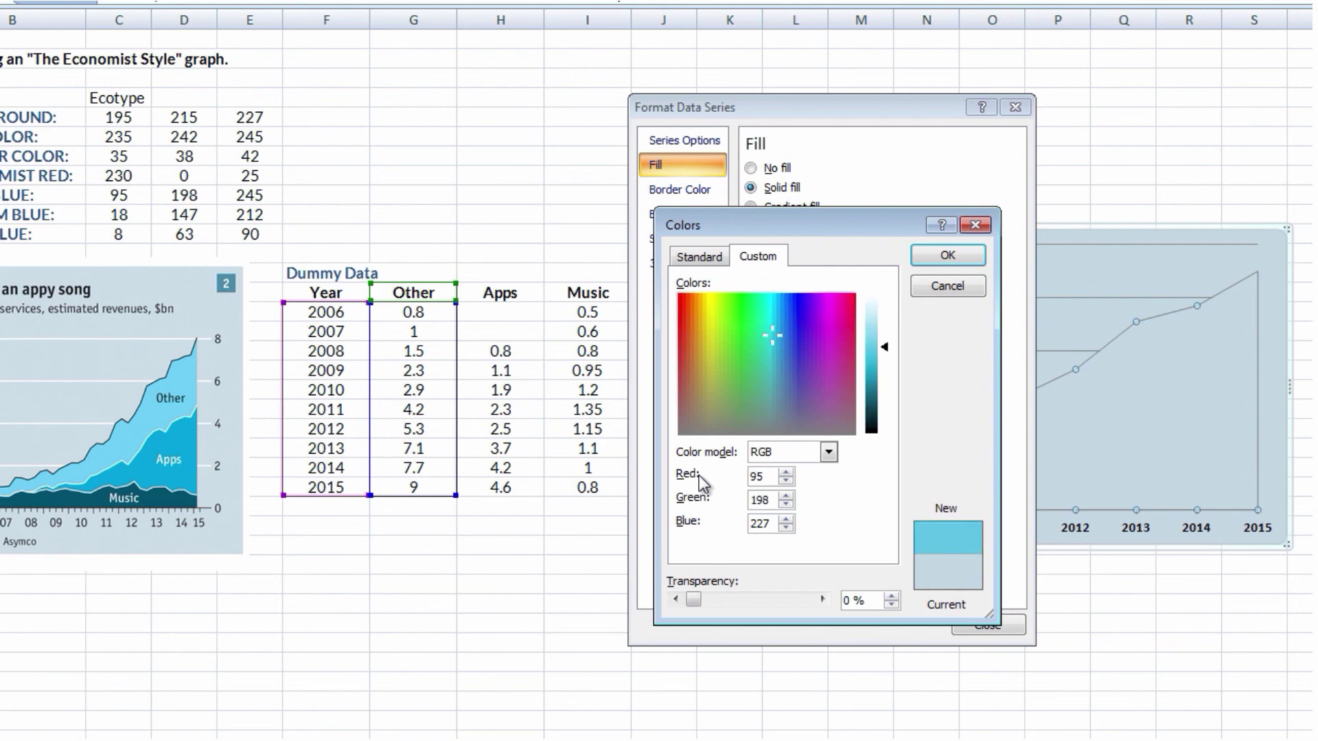
key(Tab)
text(245)
click(948, 256)
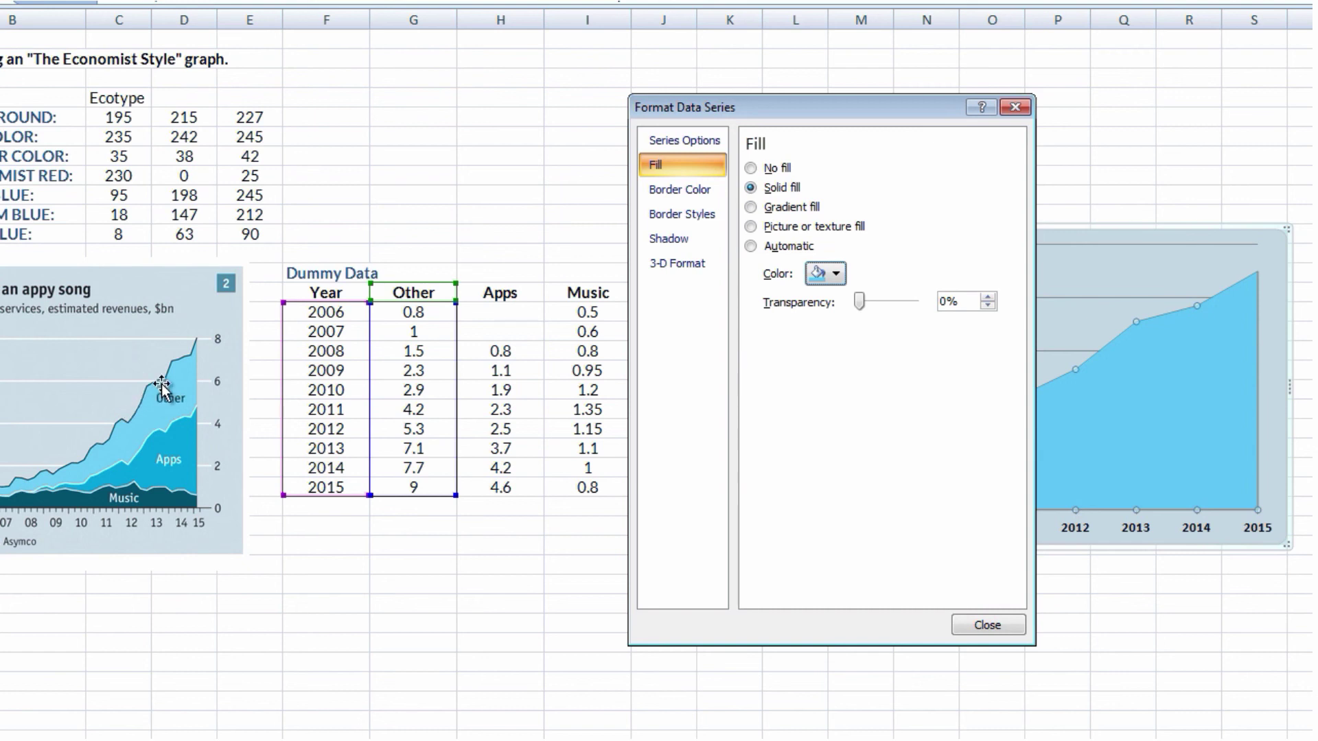
drag(374, 311, 374, 310)
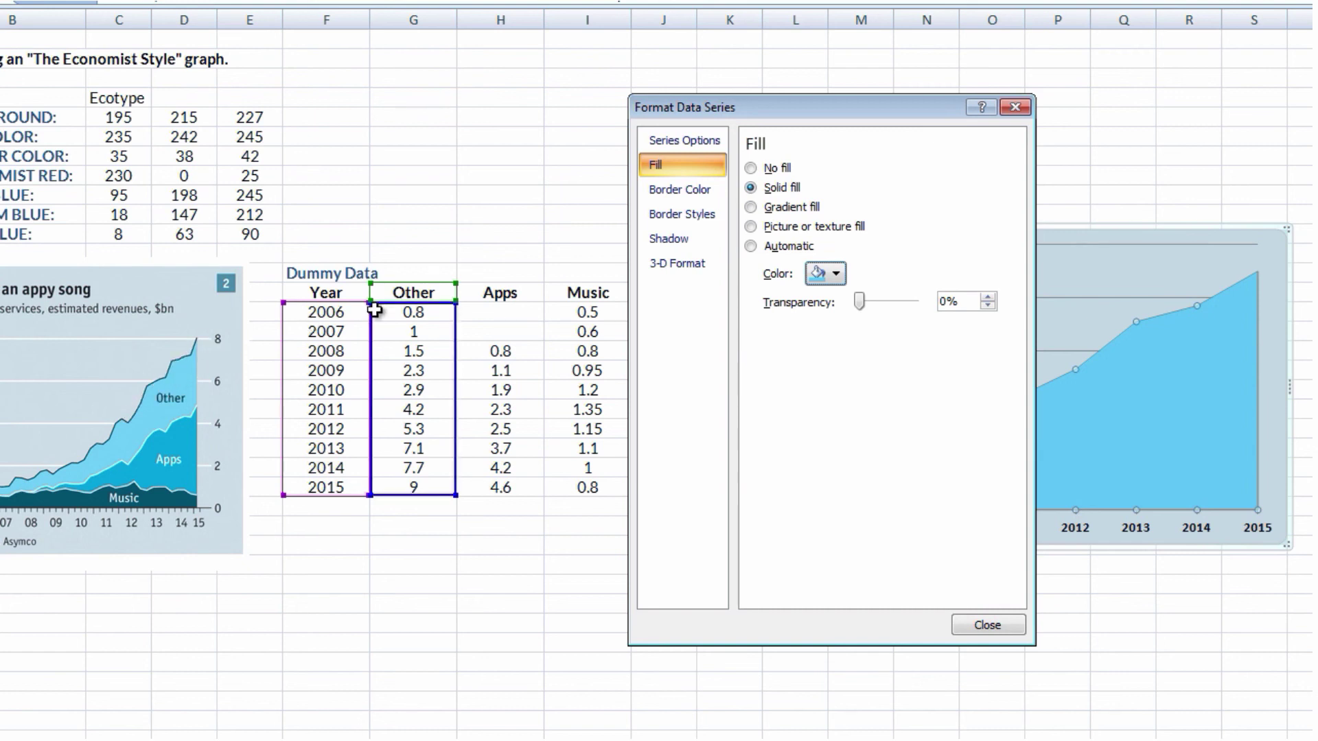
- Outline the area series with a solid Dark Blue, Text 2 line 1.5 pt wide
click(687, 194)
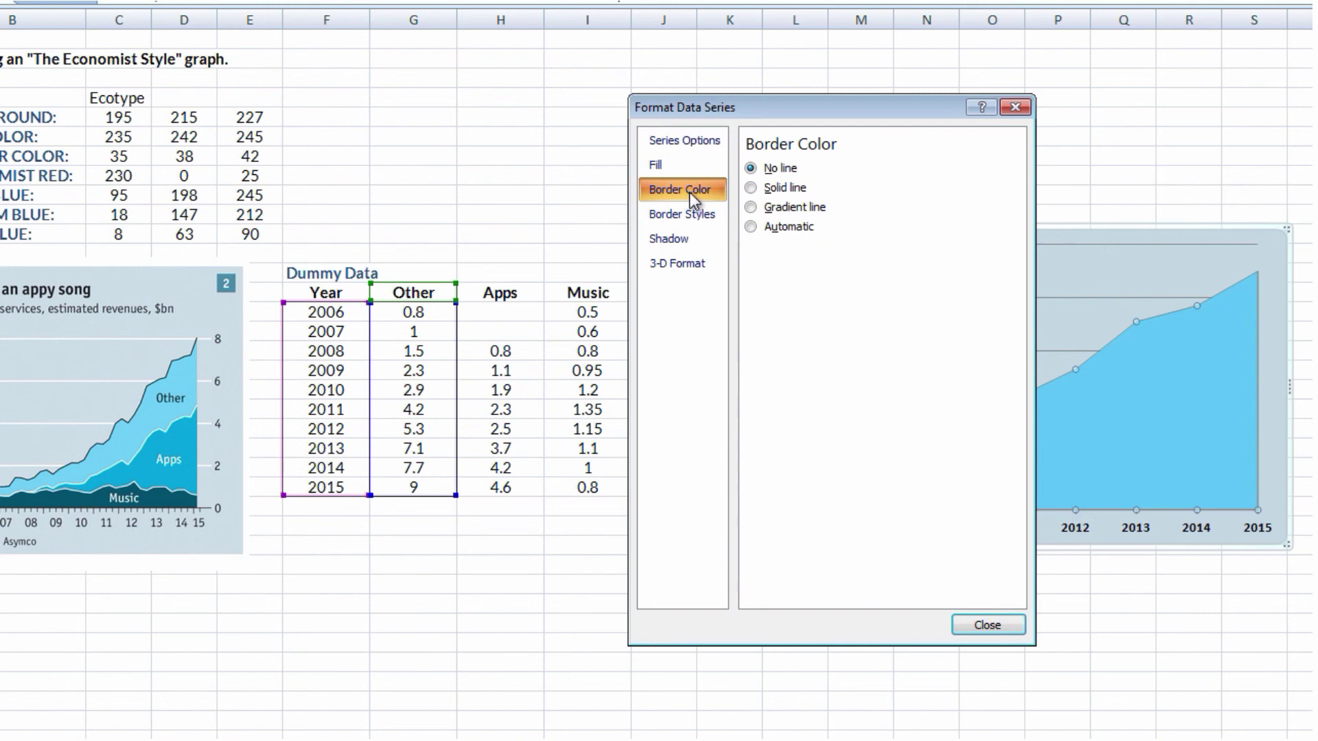
click(751, 188)
click(825, 251)
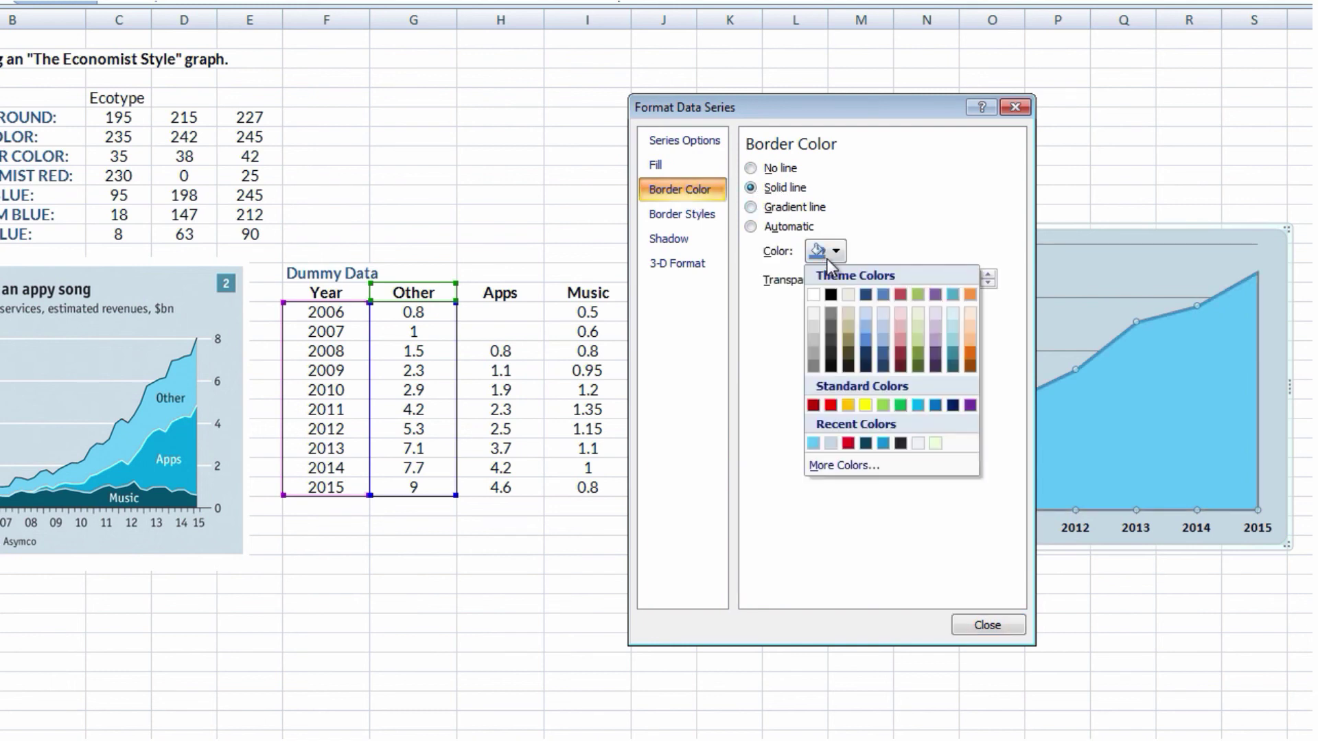
click(867, 298)
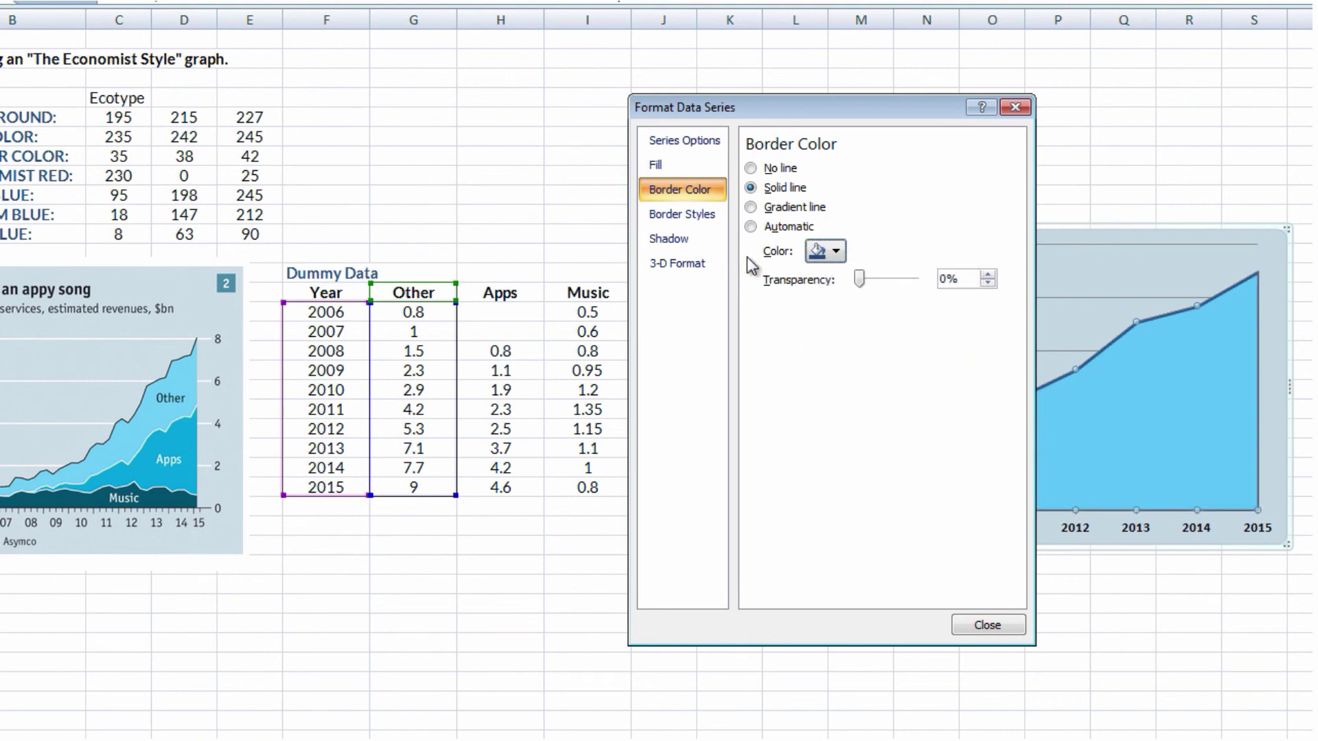
click(707, 216)
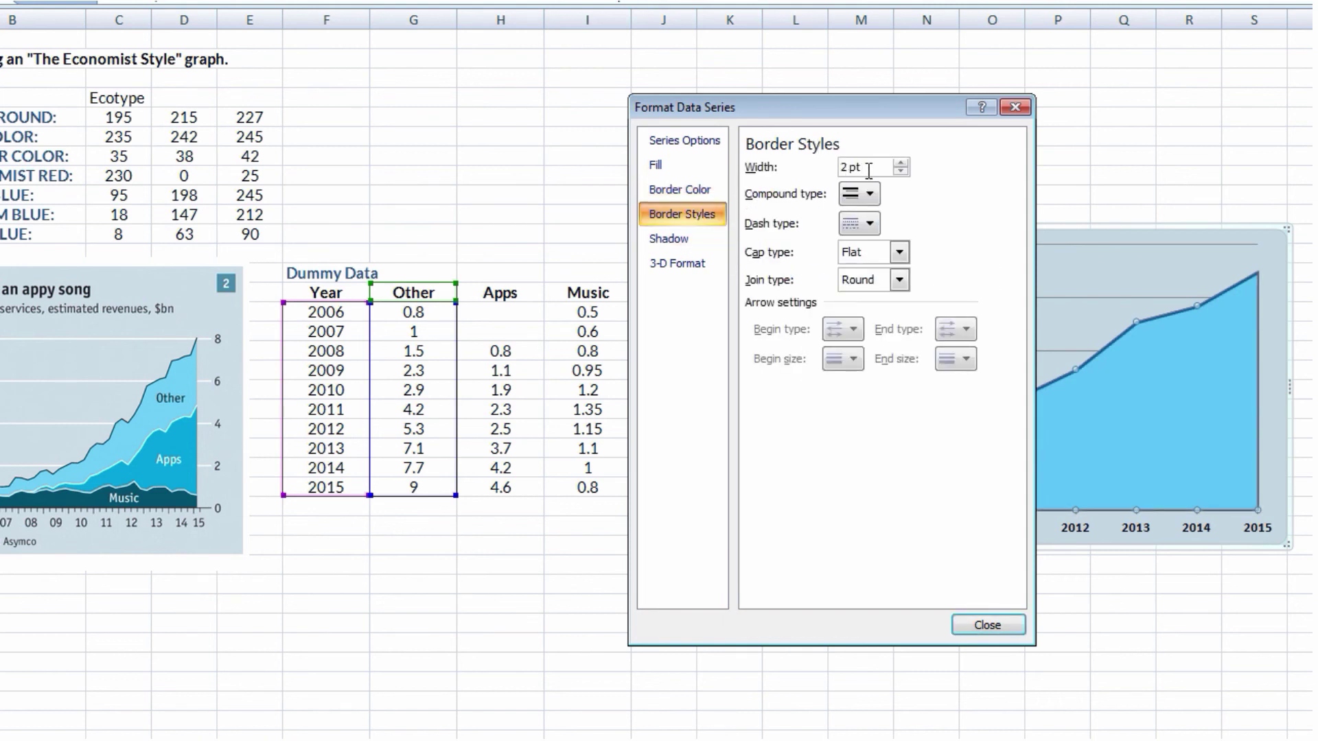
drag(867, 168, 834, 173)
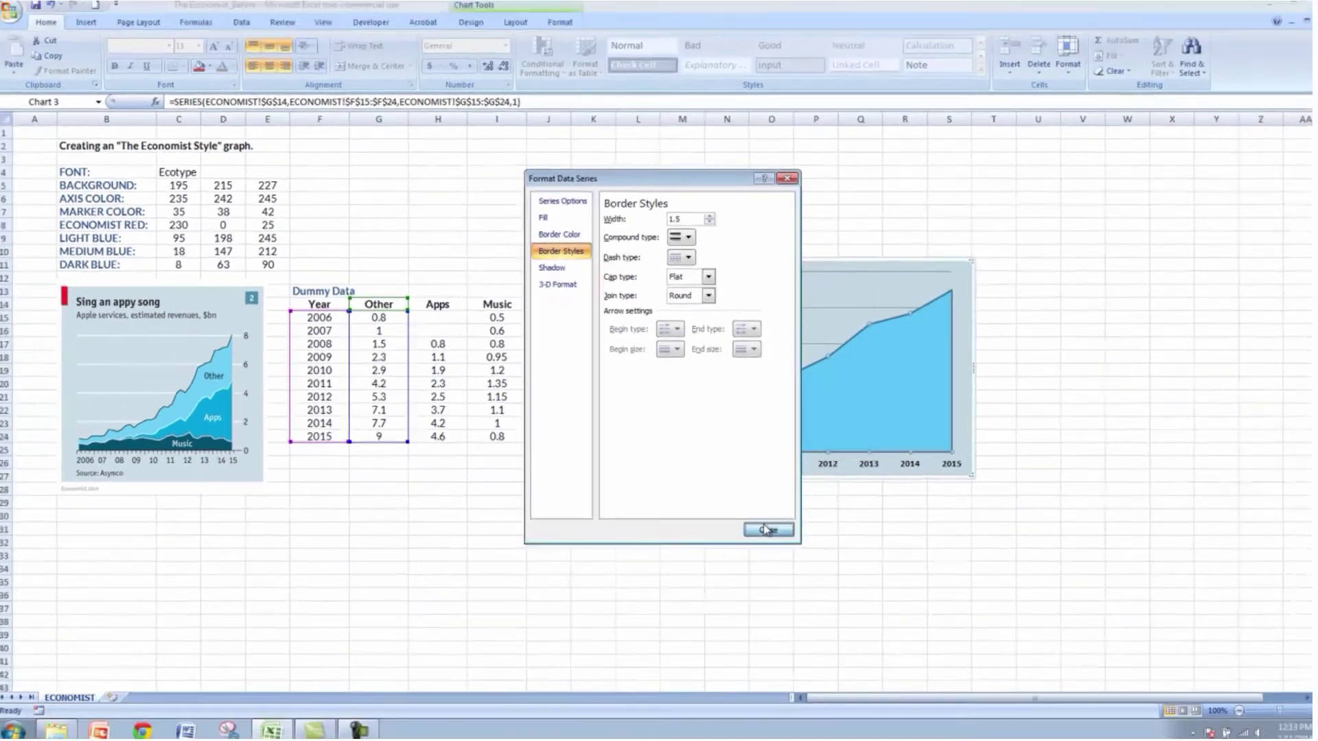
click(767, 529)
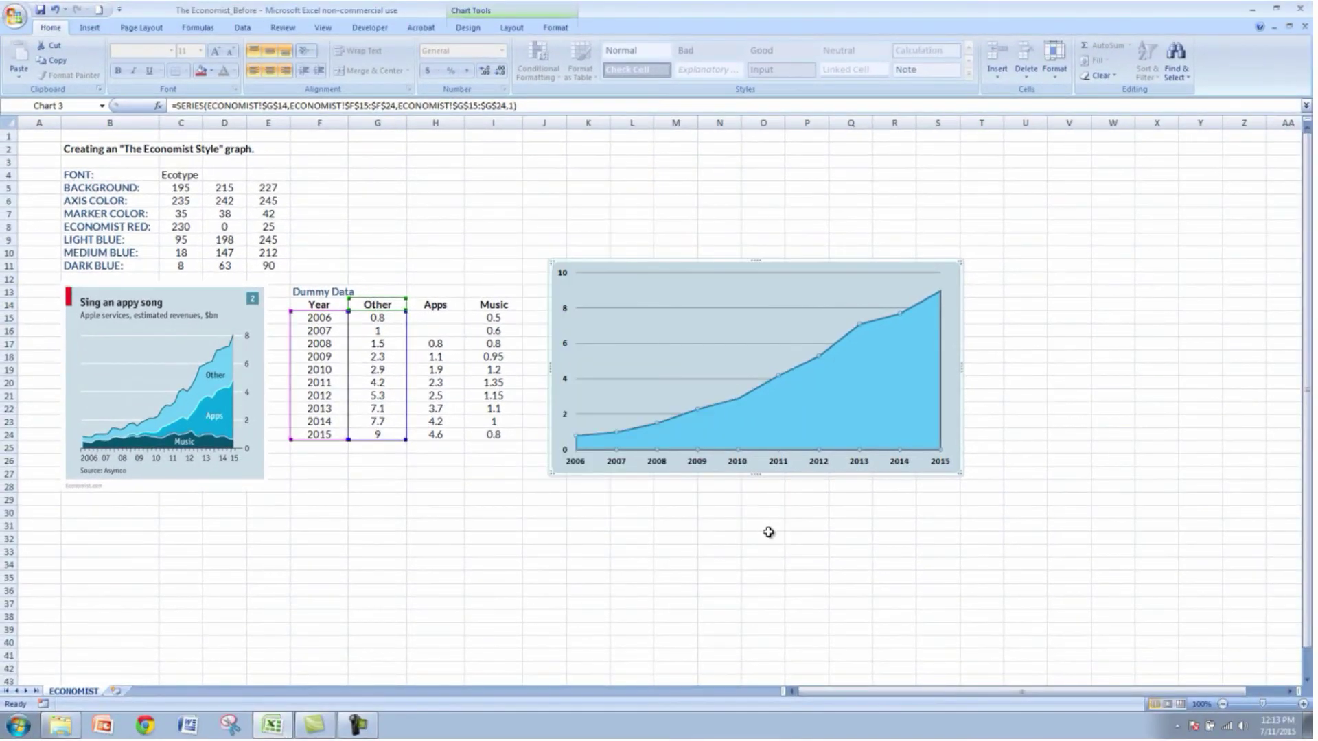
click(766, 531)
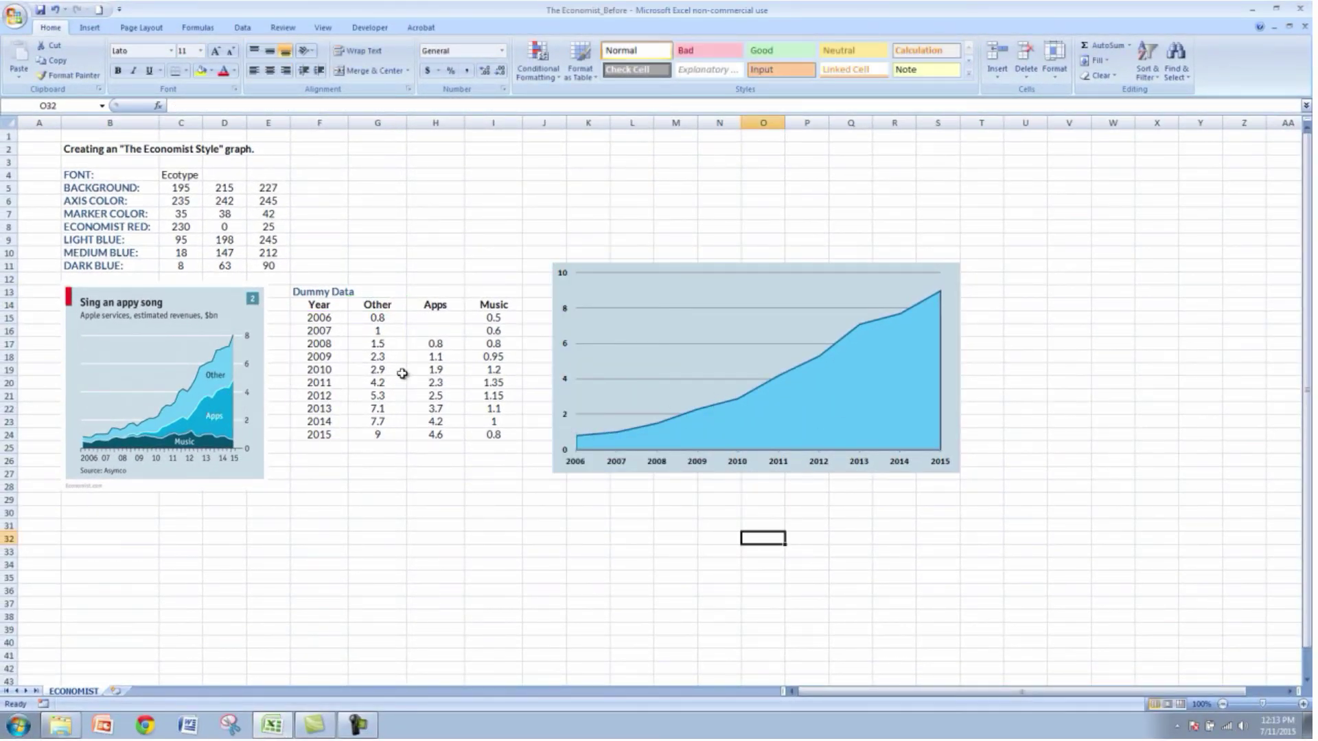
- Add an 'Apps' series using the Apps header and values H15:H24
click(752, 513)
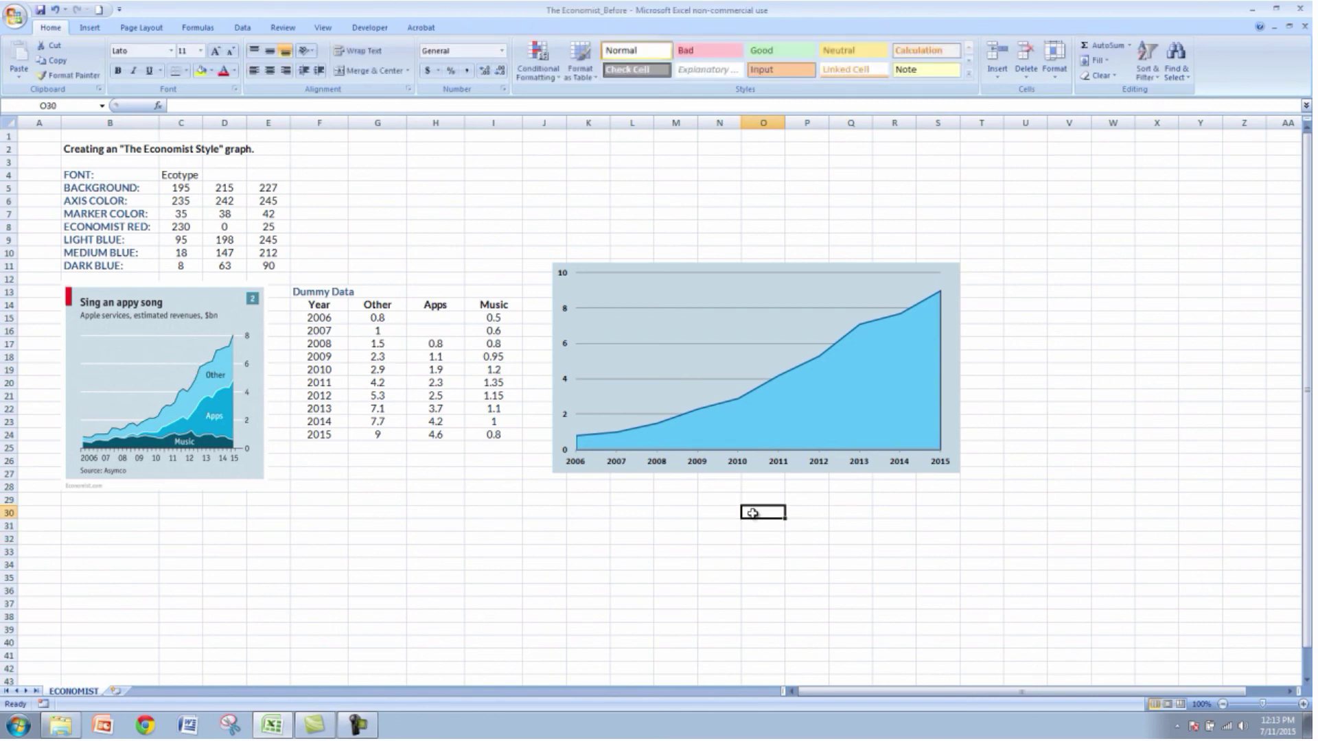
click(739, 365)
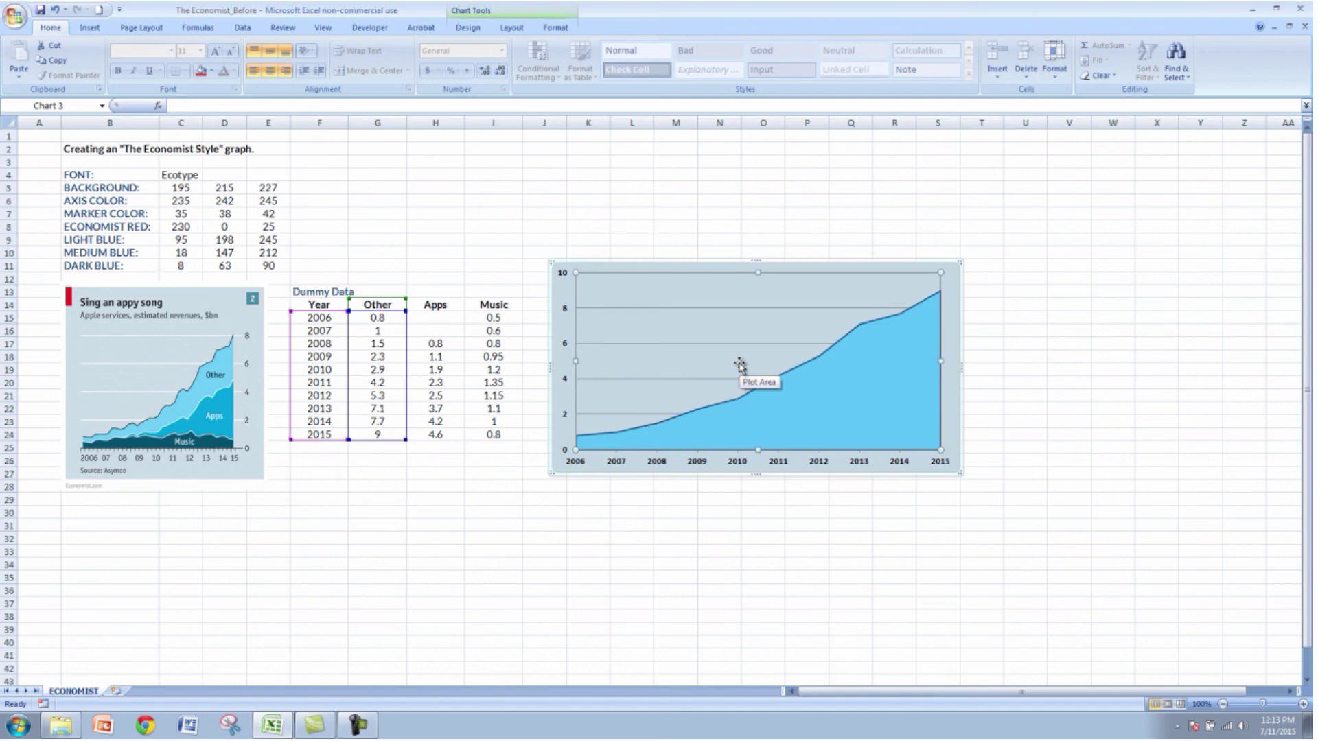
right_click(739, 367)
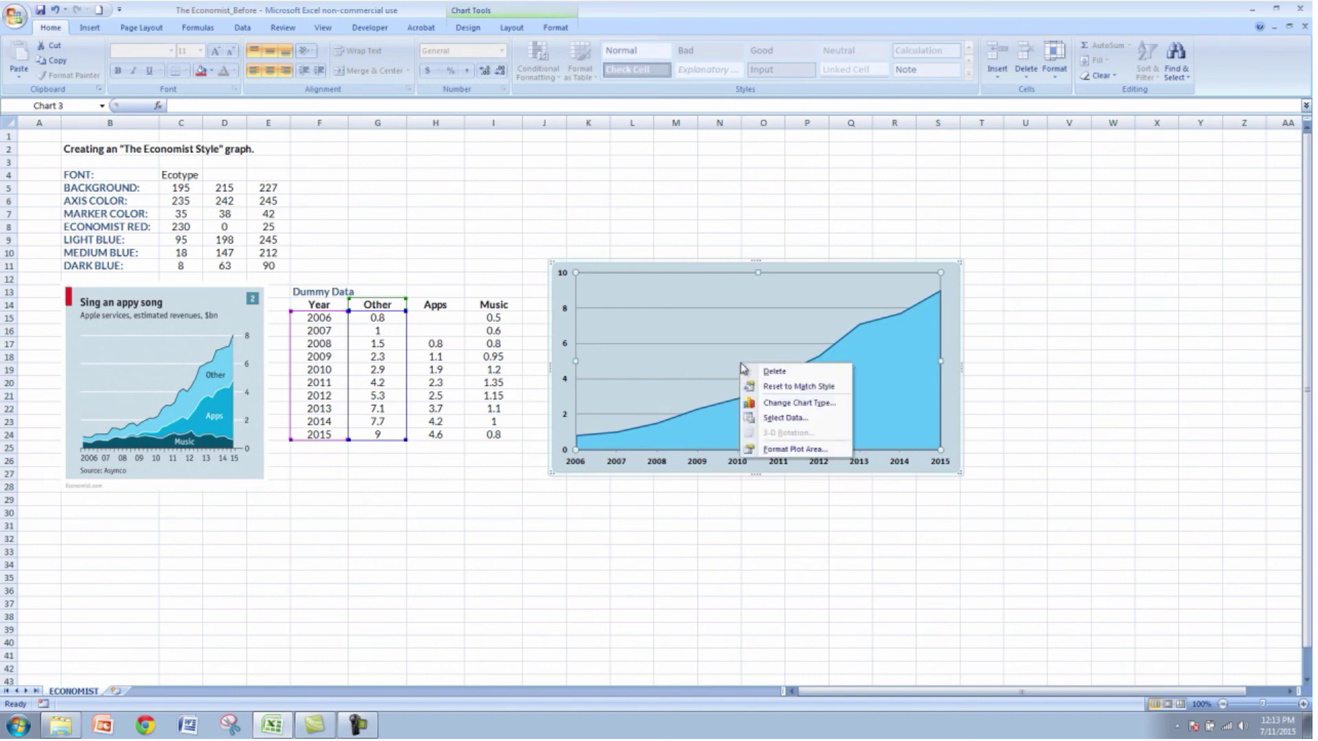
click(785, 418)
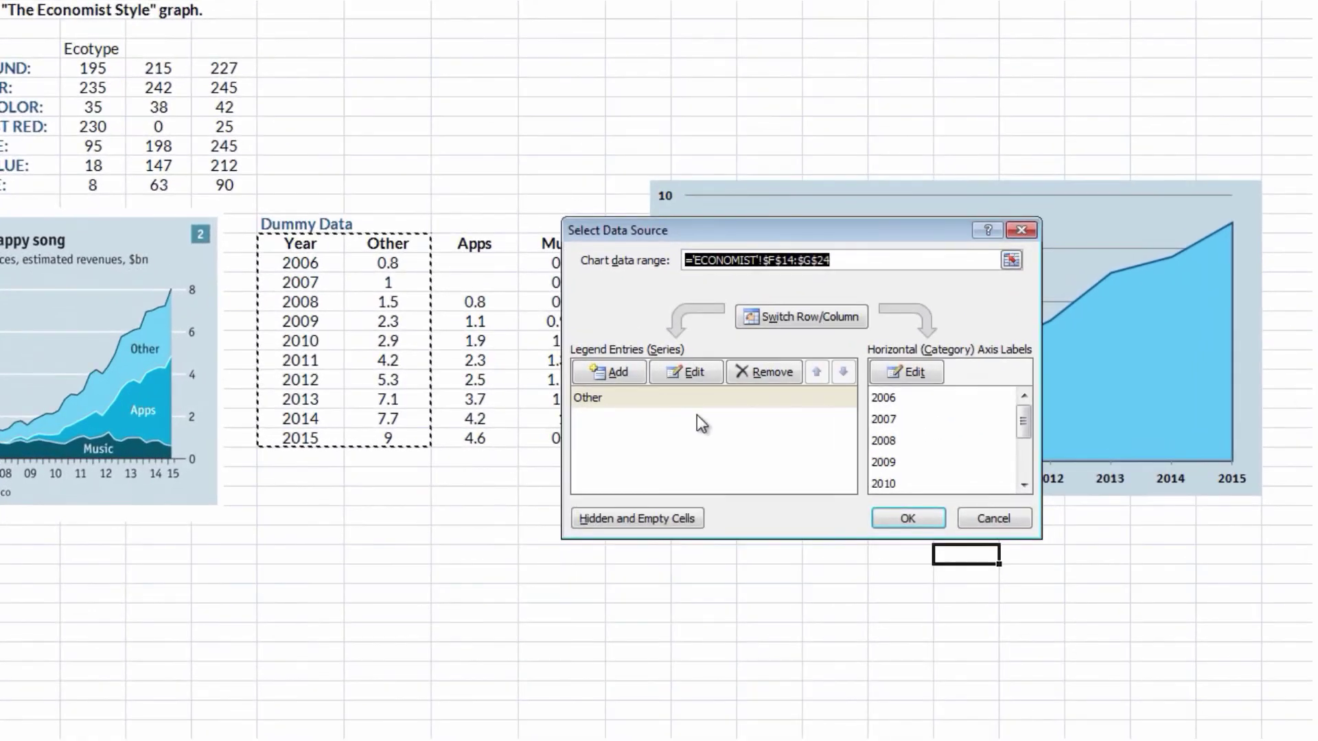
click(629, 376)
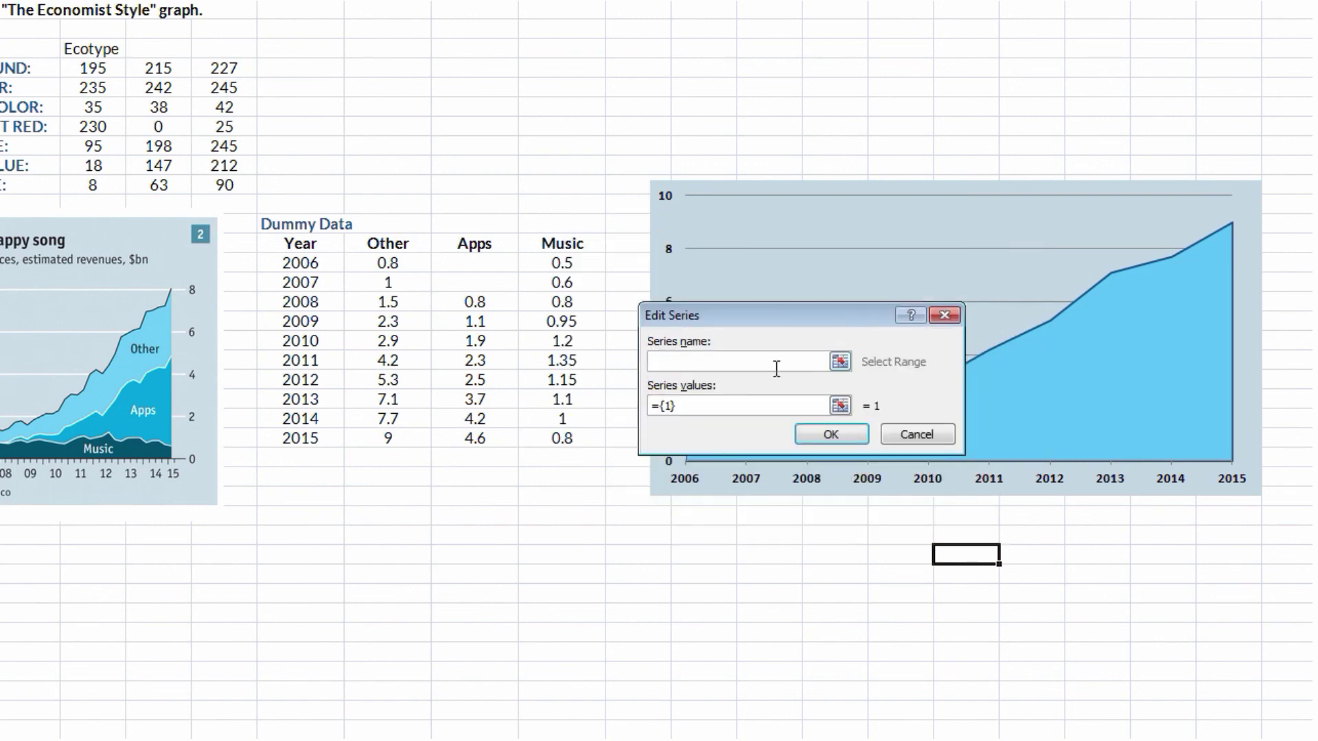
click(840, 361)
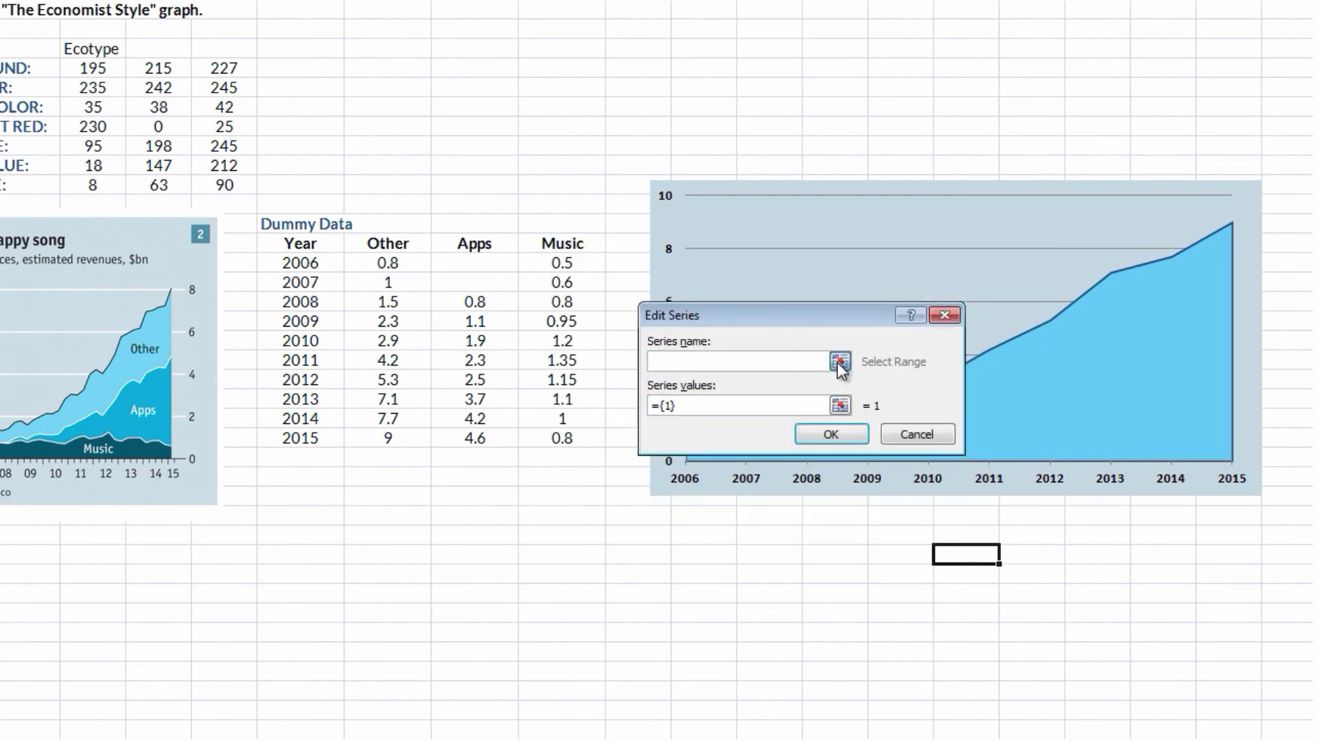
click(480, 246)
click(948, 348)
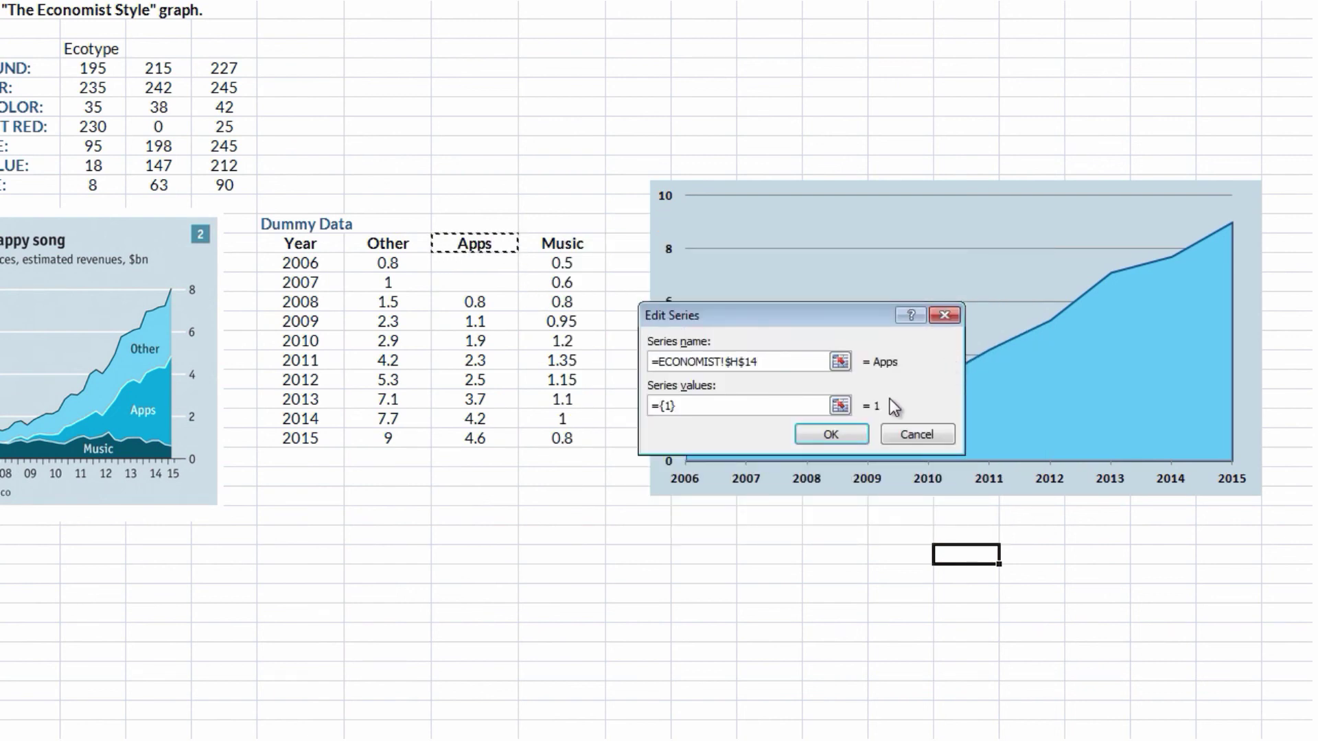
click(844, 408)
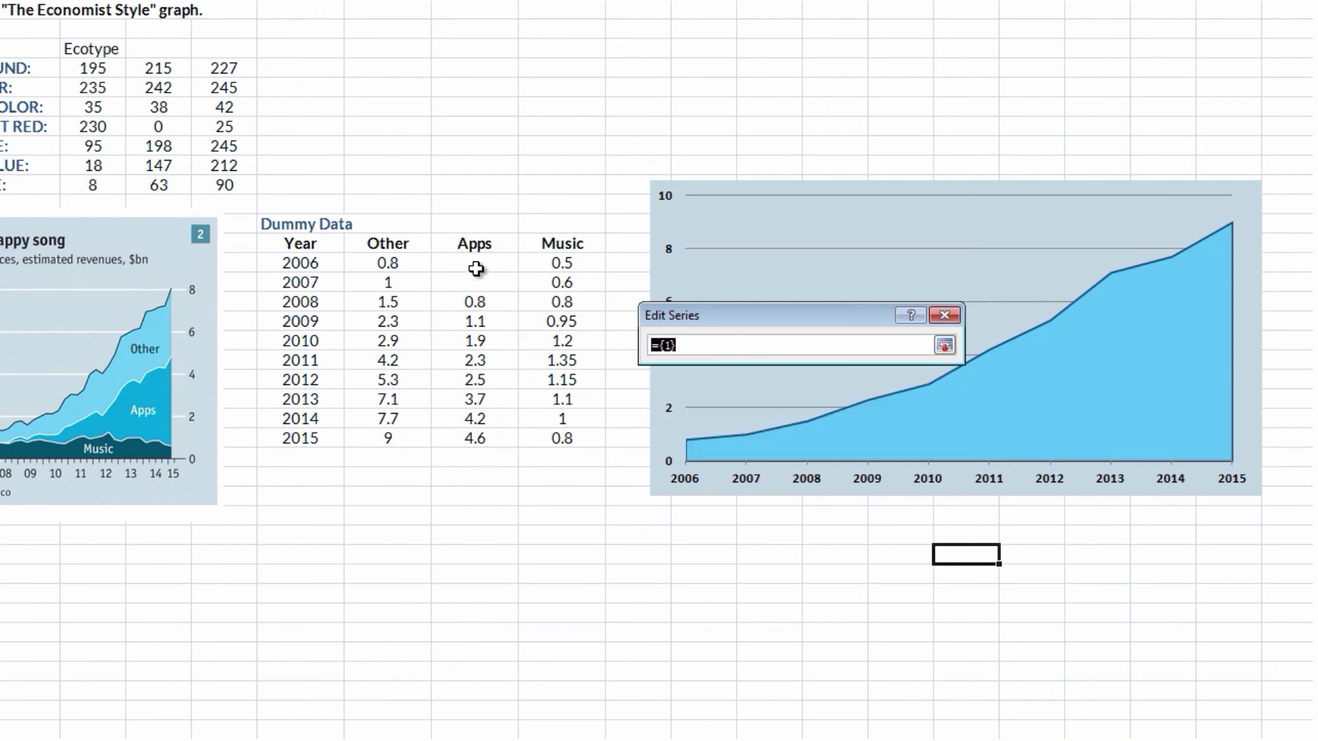
drag(476, 264, 486, 445)
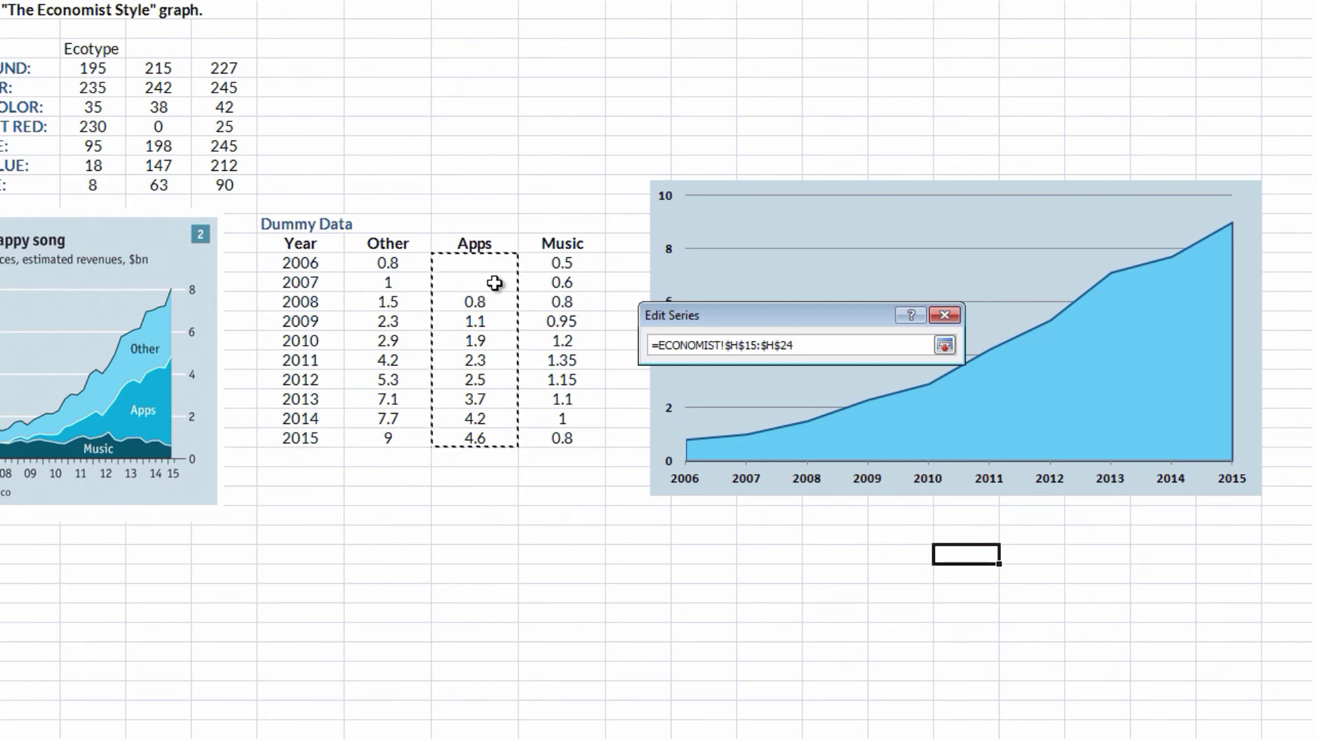
click(945, 345)
click(831, 435)
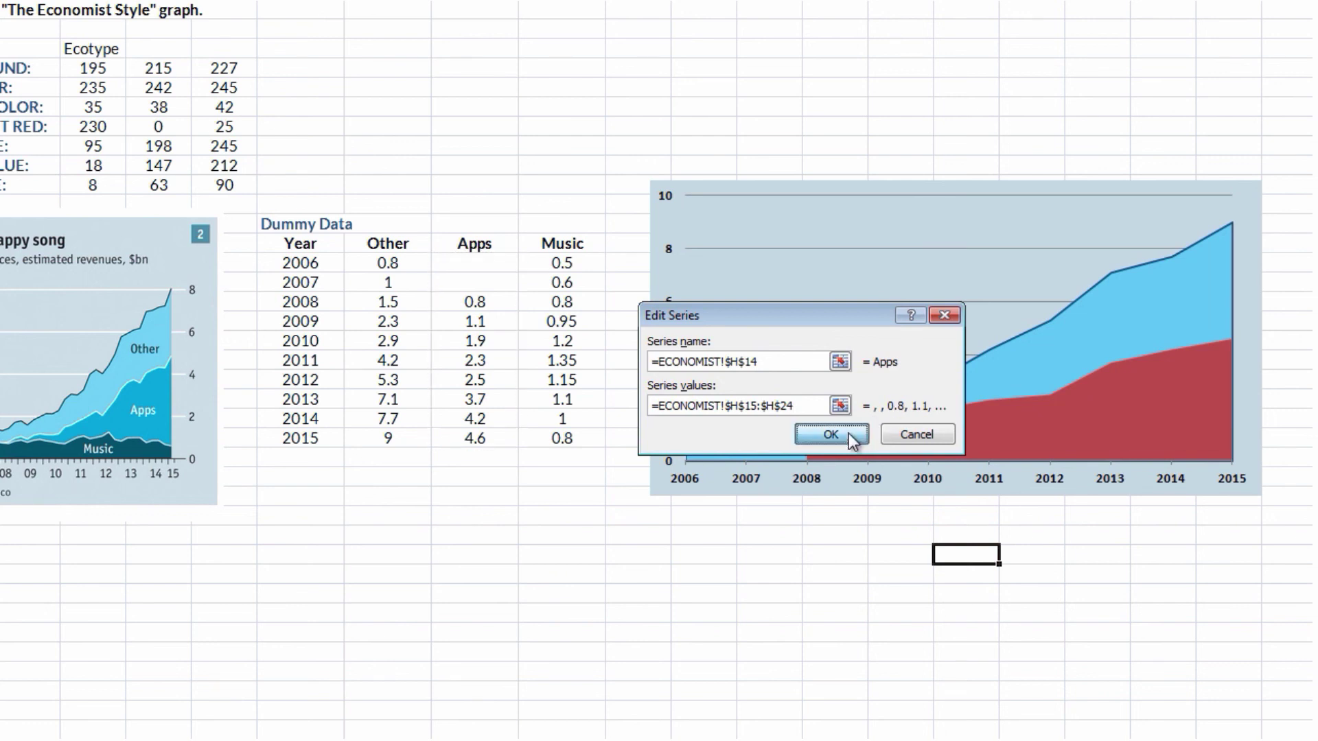
- Set the axis labels to years 2006–2015, apply, and select the Apps series
click(917, 372)
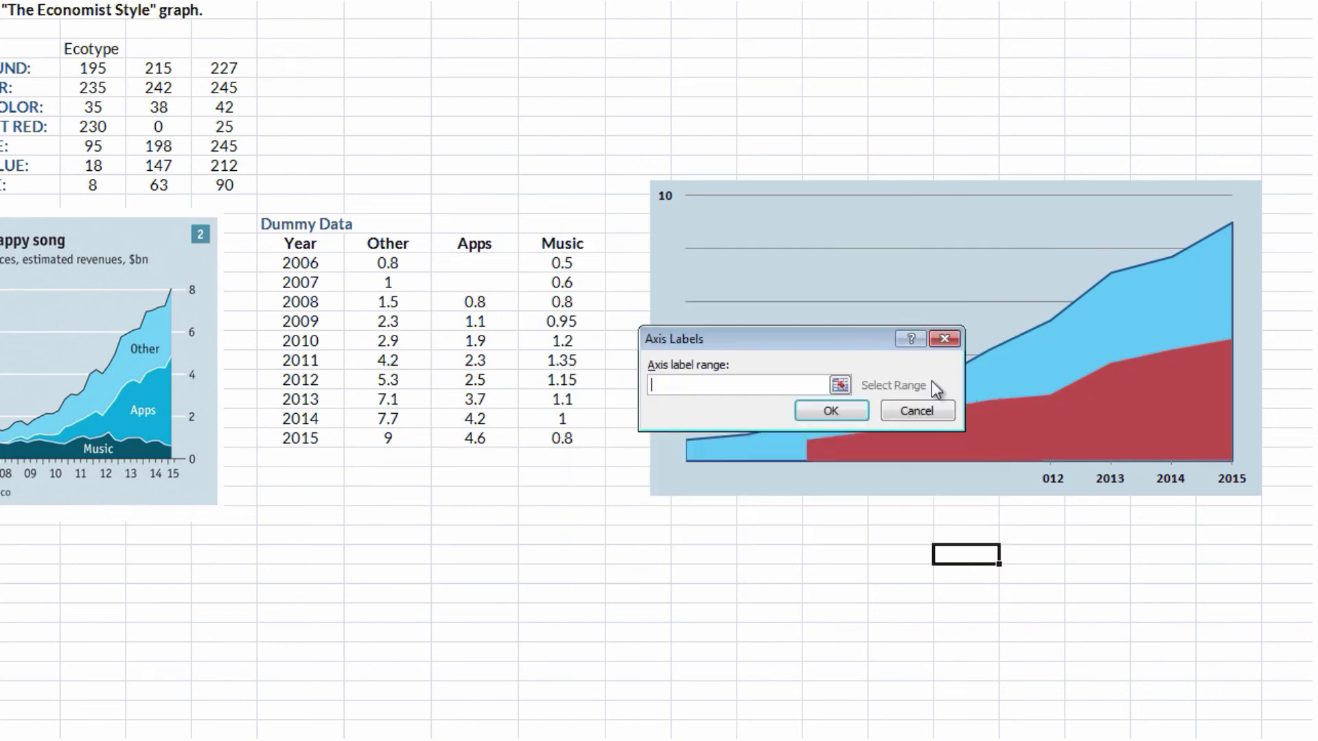
drag(288, 263, 279, 432)
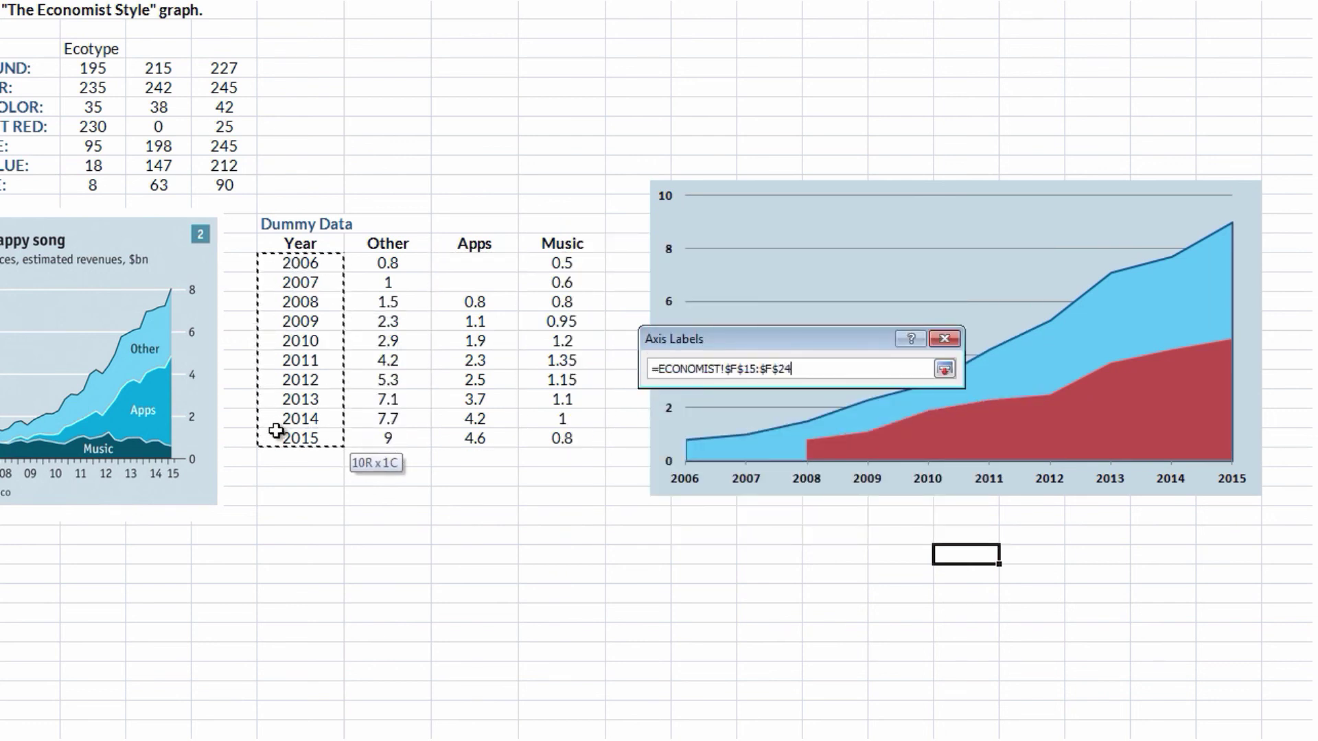
click(945, 369)
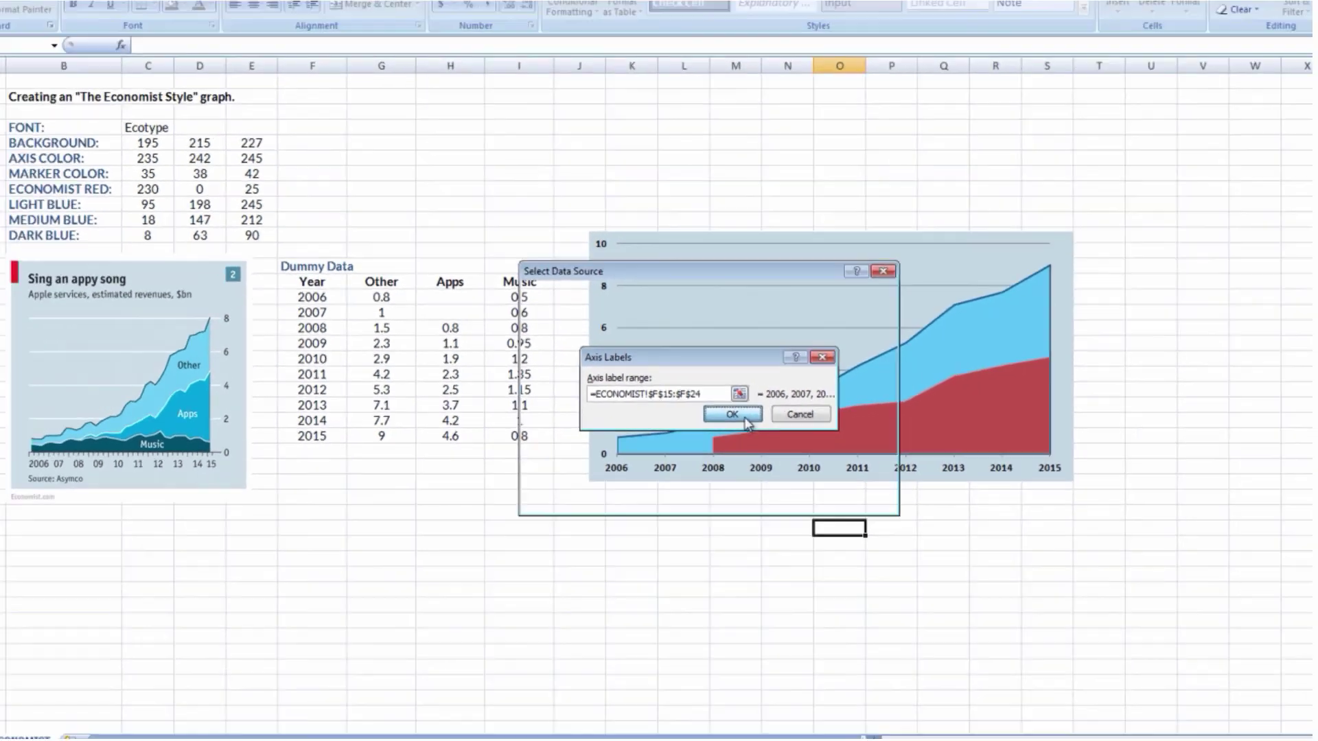
click(733, 415)
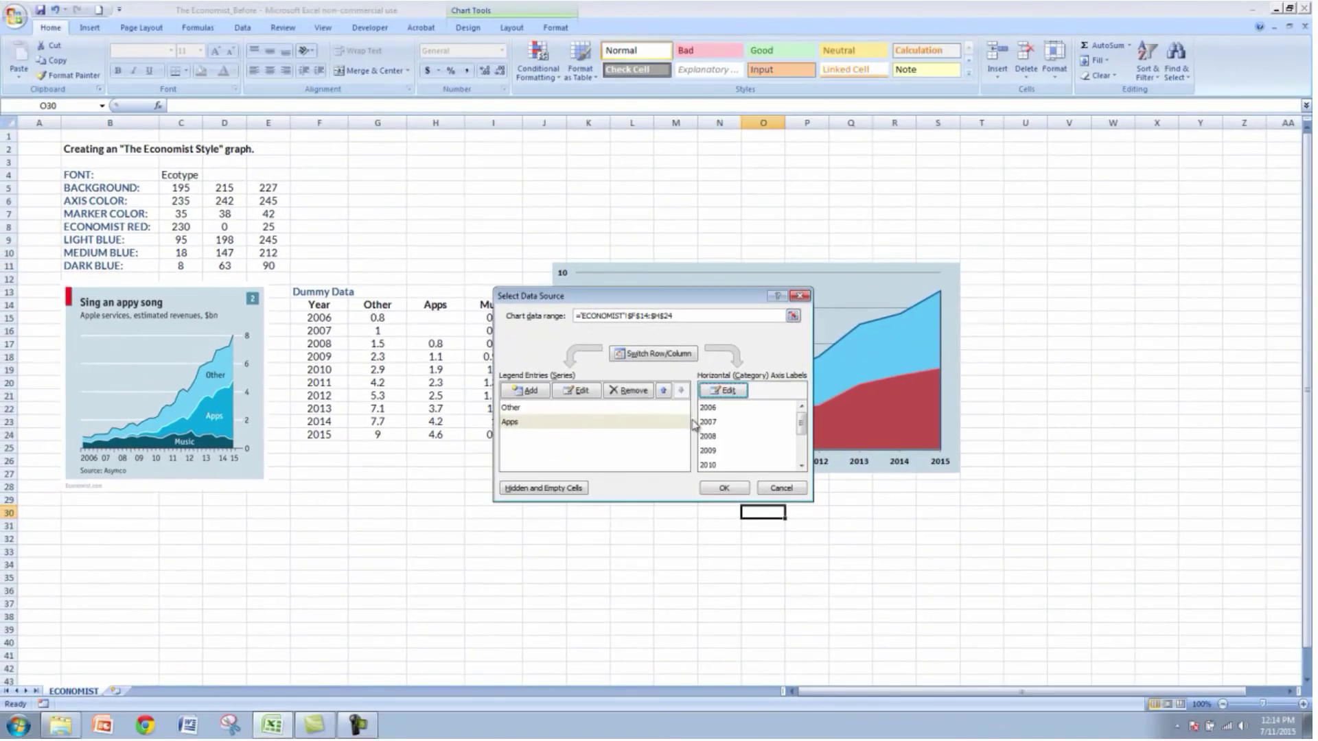
click(725, 488)
click(746, 525)
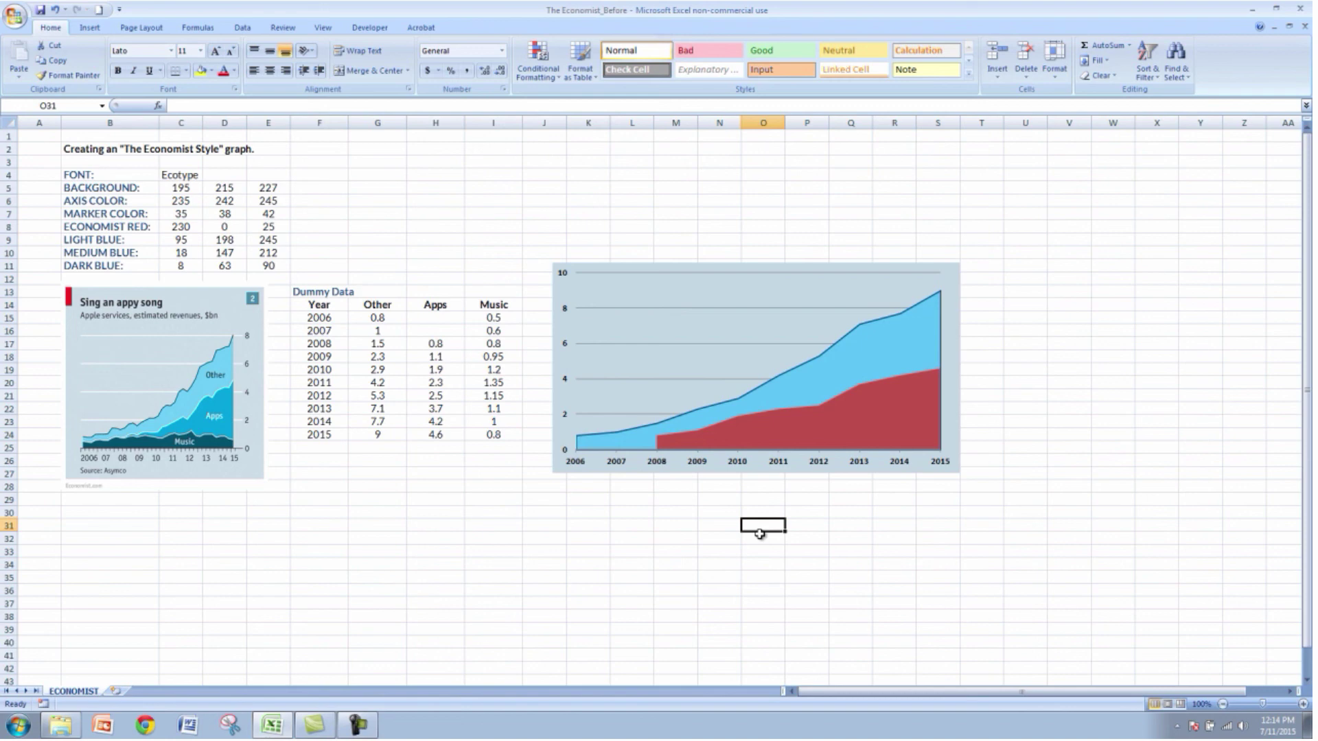
click(904, 443)
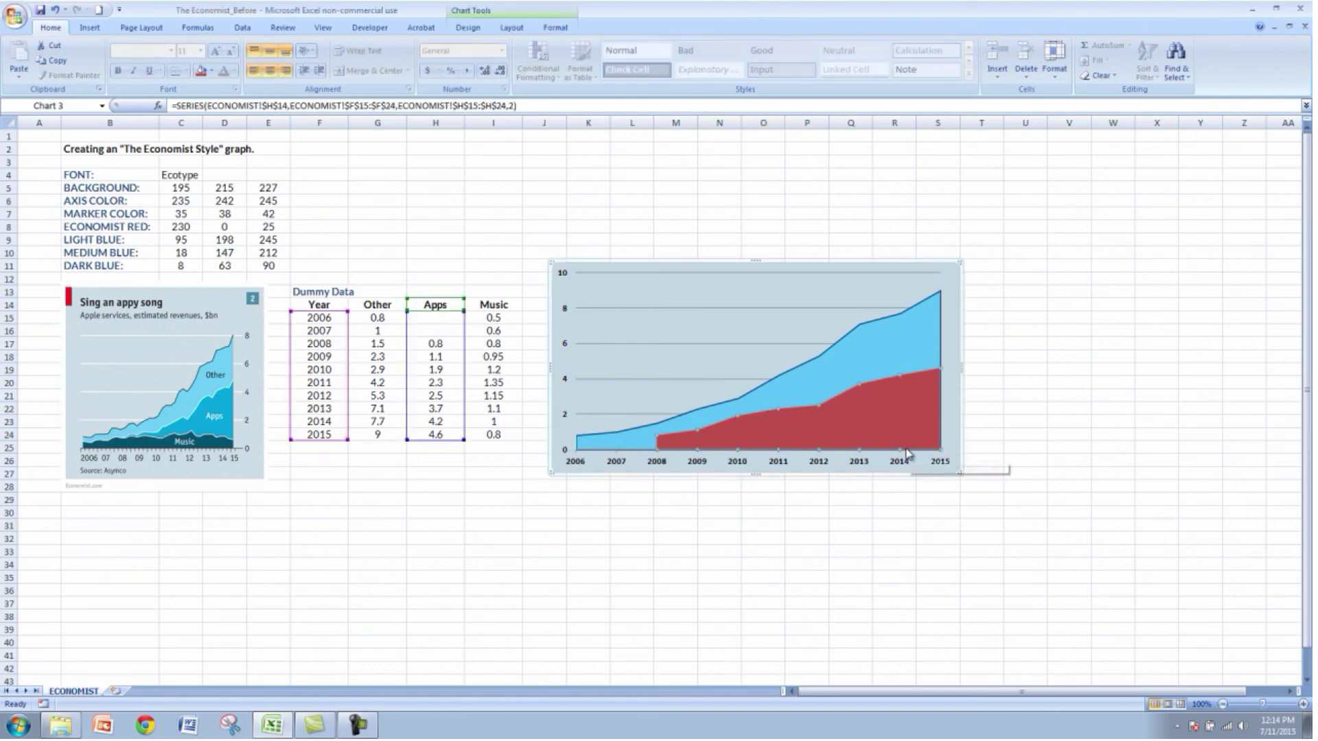
- Fill the Apps area with solid medium blue, RGB 18, 147, 212
right_click(903, 447)
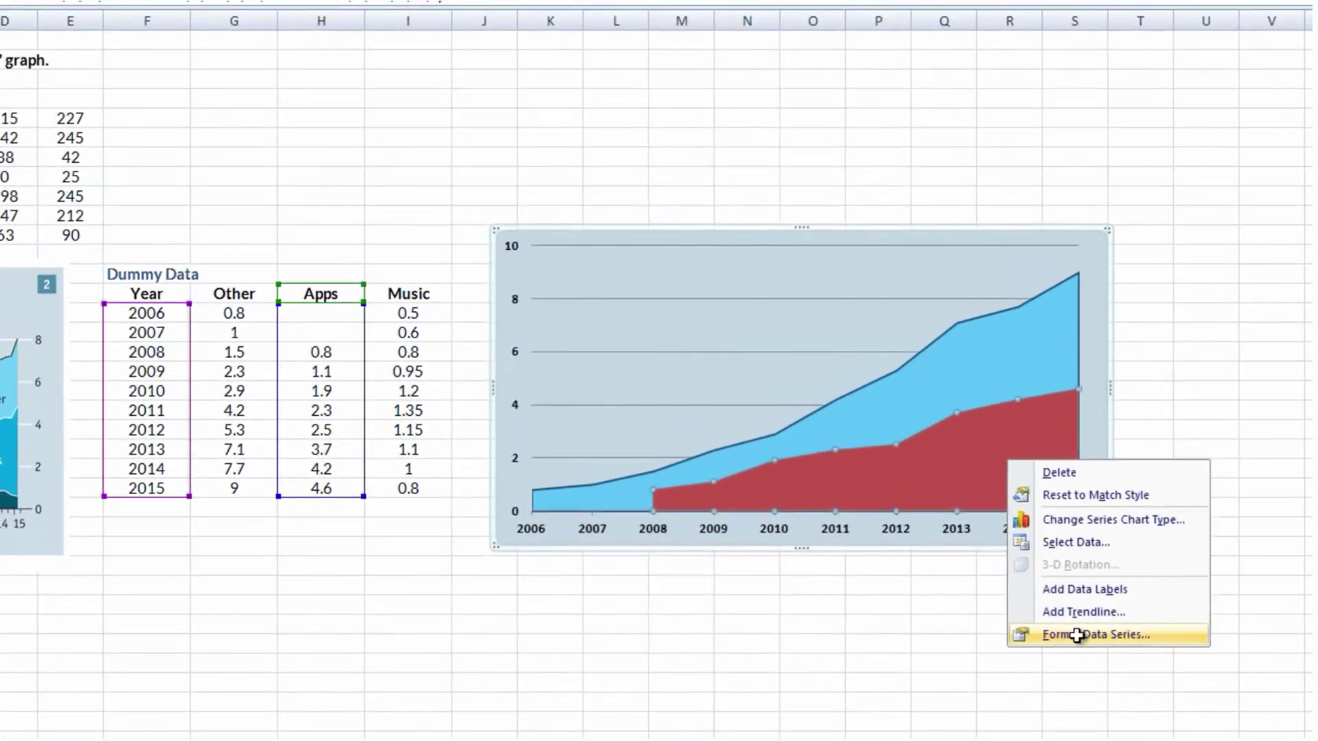
click(1018, 590)
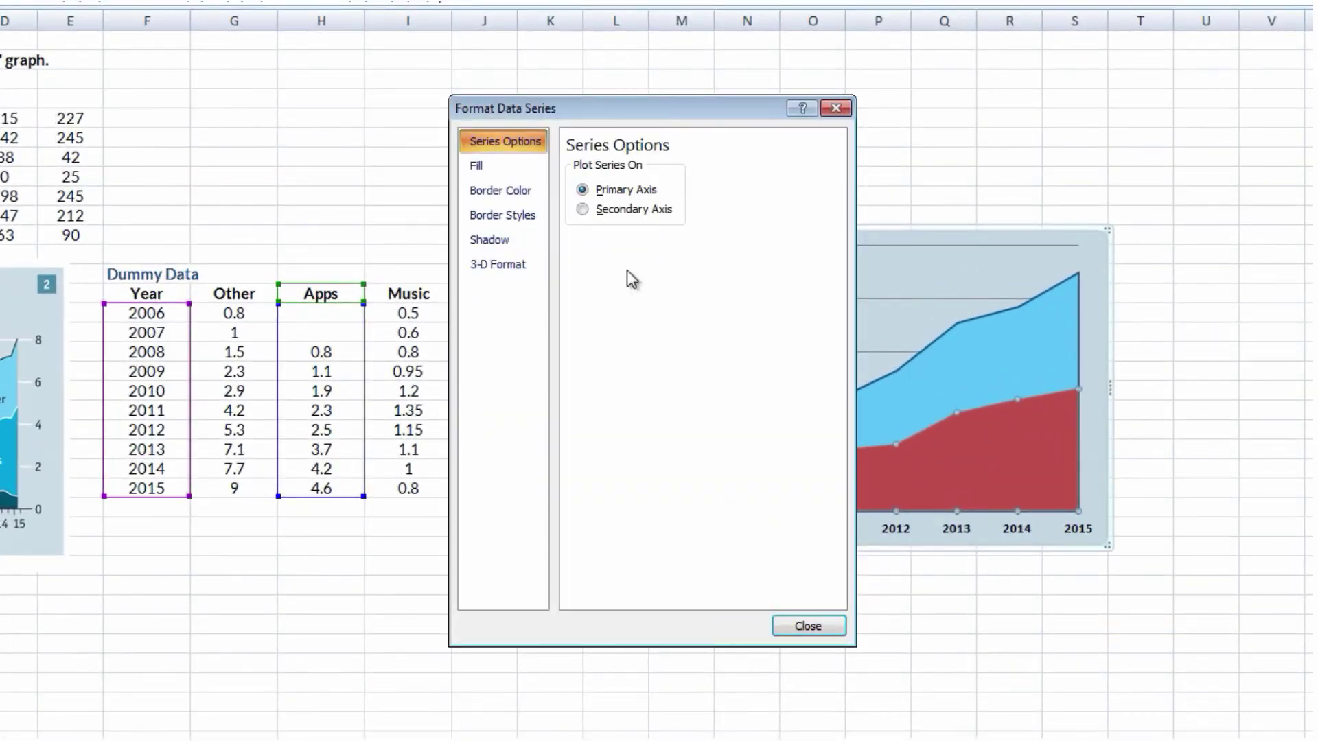
click(528, 171)
click(571, 188)
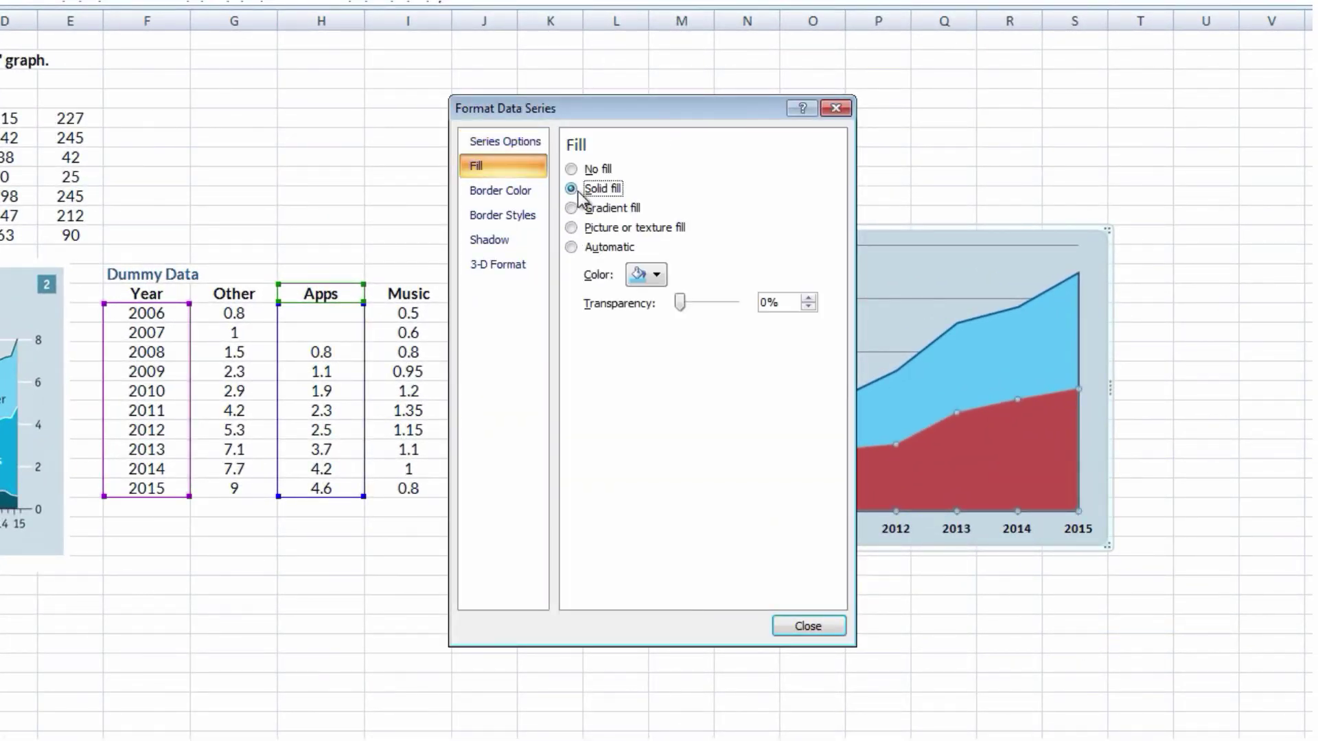
click(657, 275)
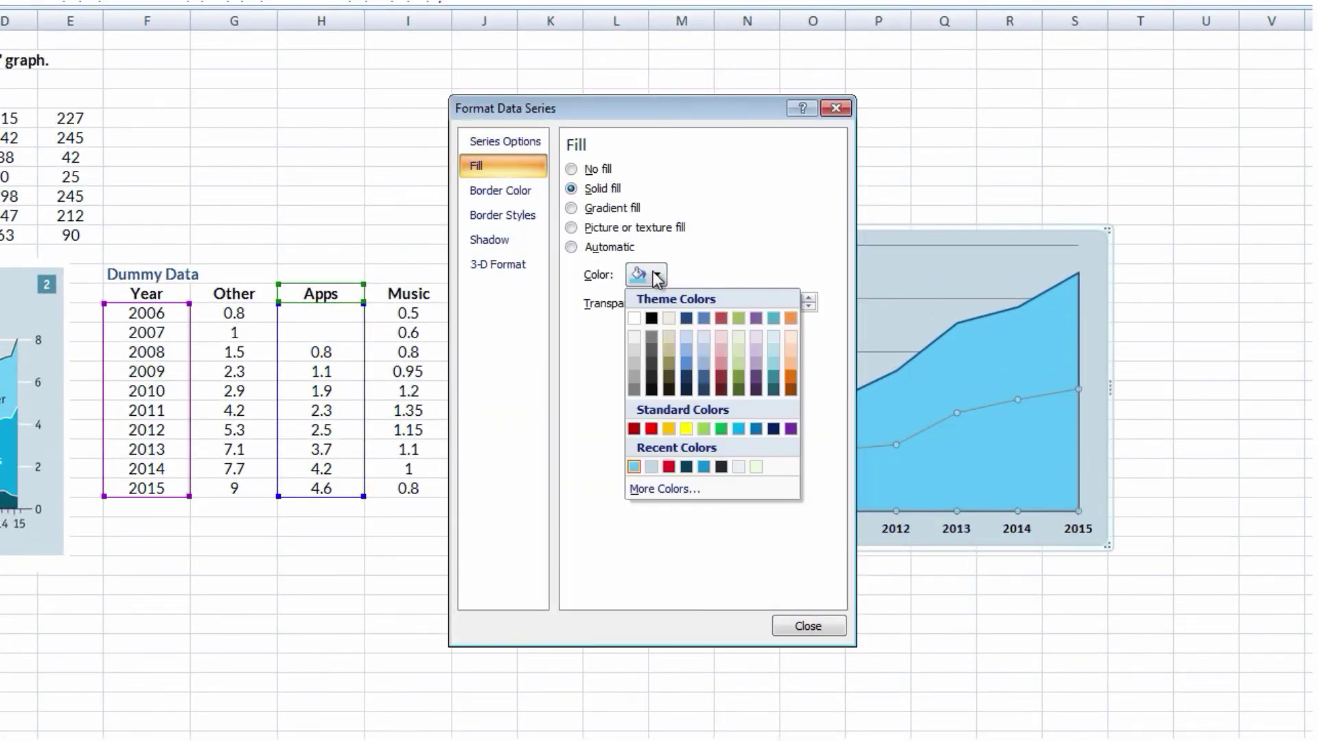
click(685, 492)
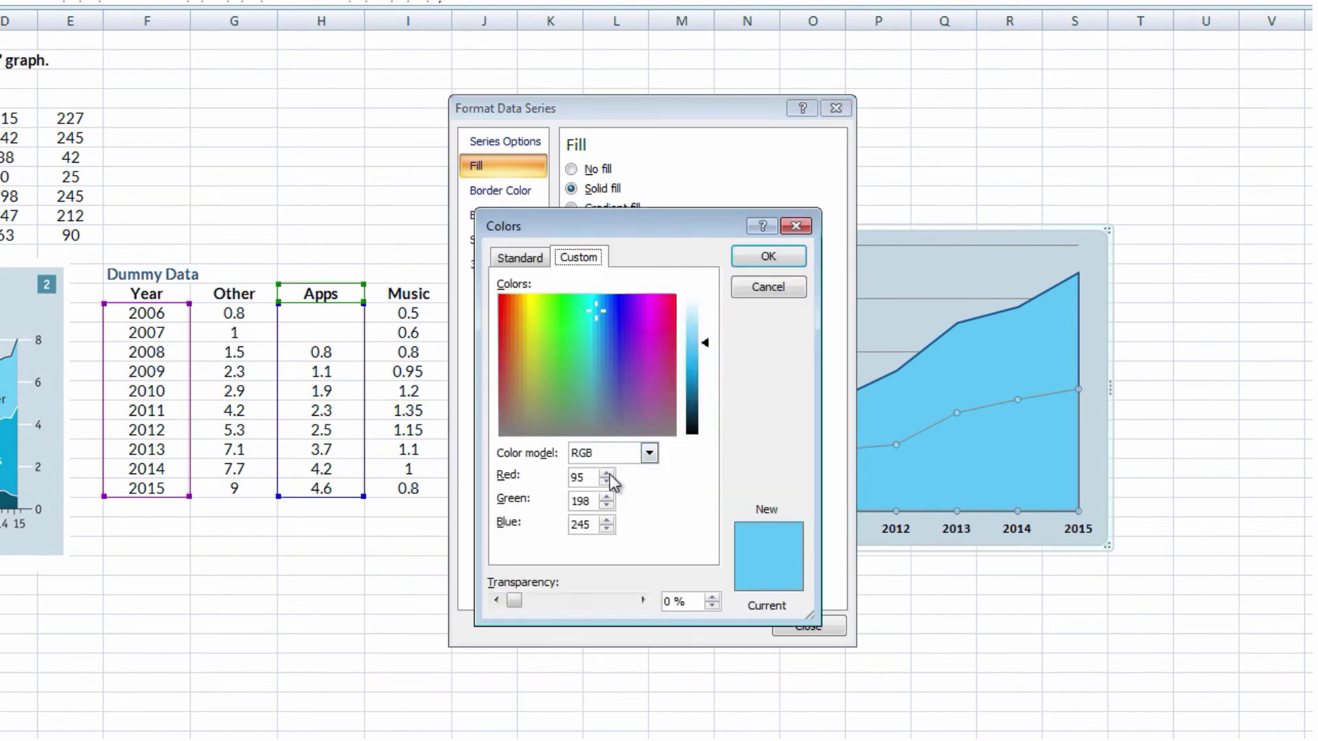
drag(588, 477, 568, 482)
text(18)
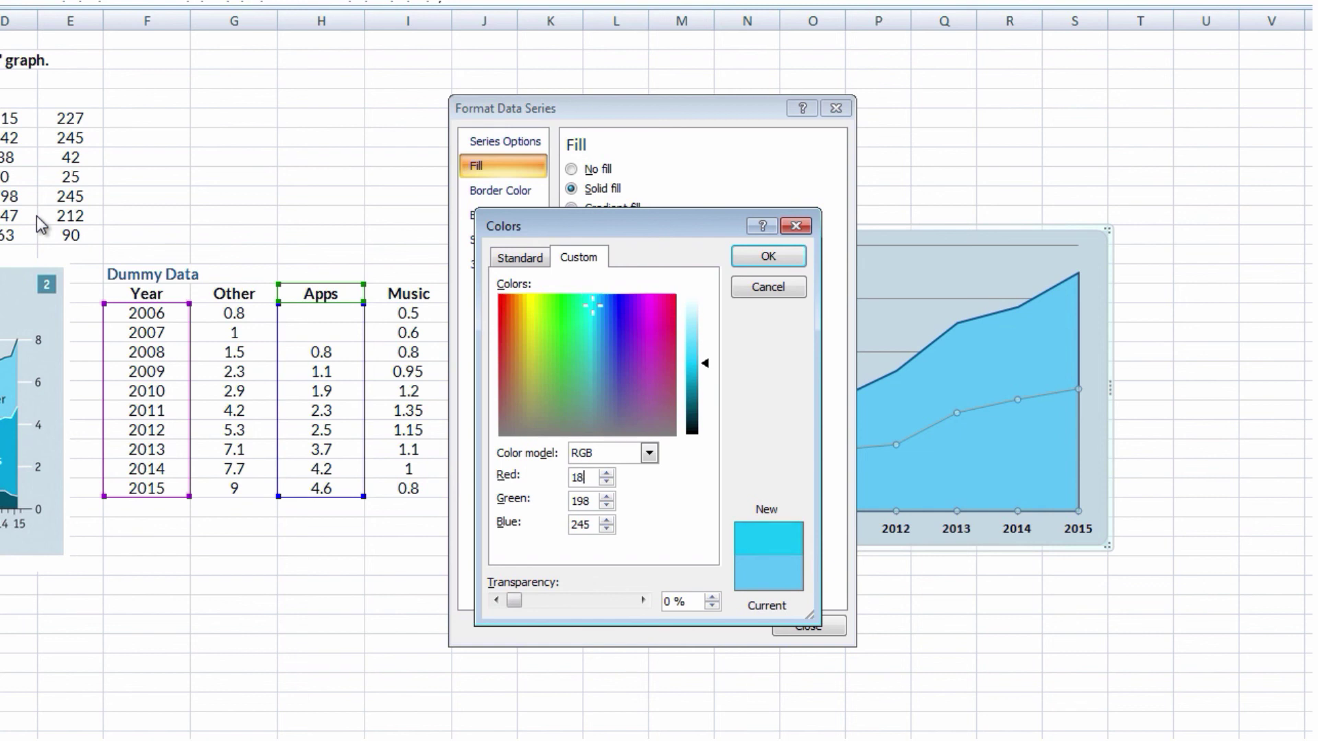
text(147)
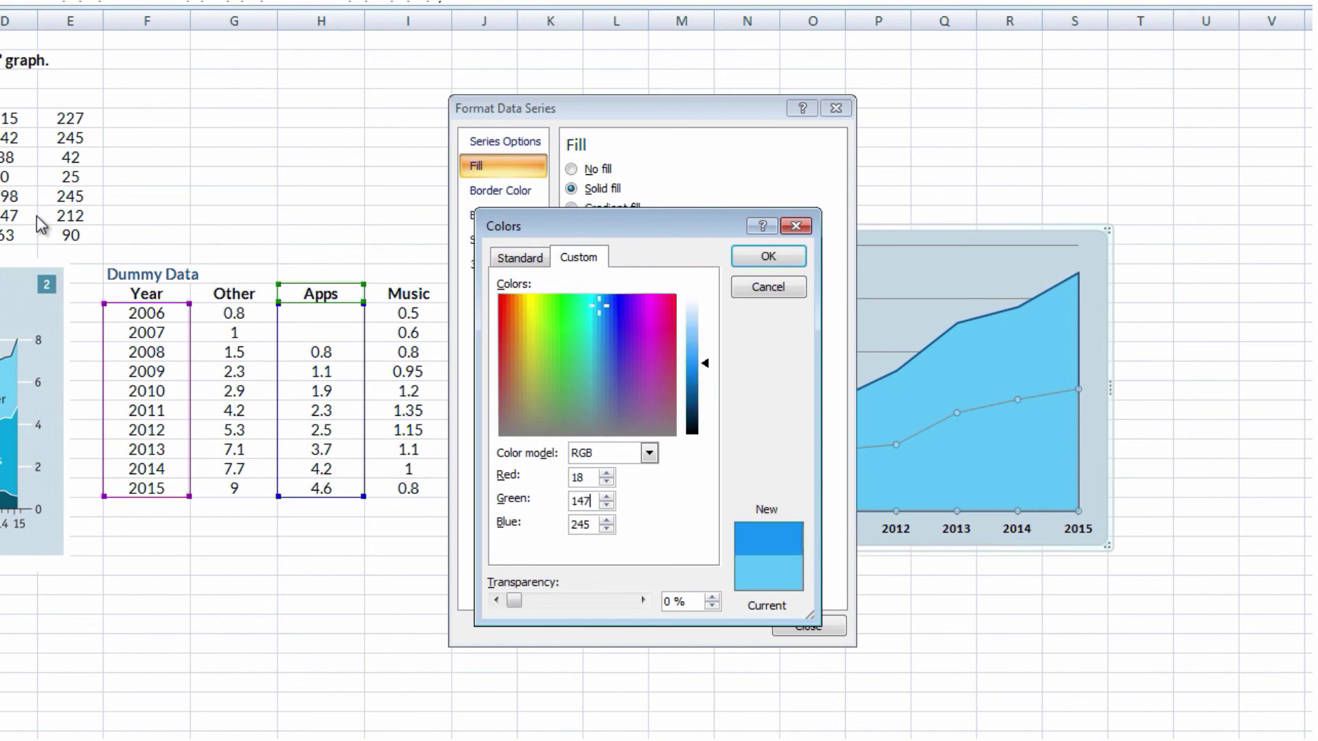
text(212)
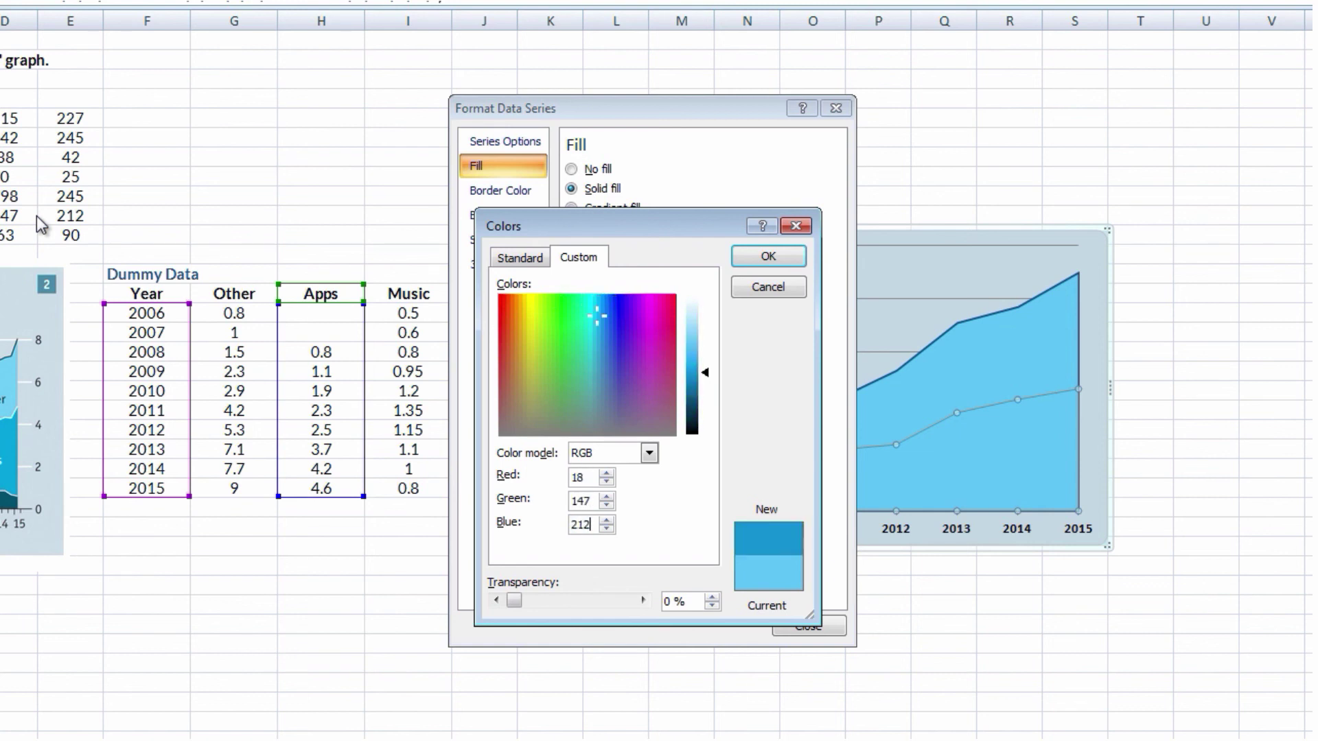
click(764, 255)
- Give the Apps area a solid outline 1.5 pt wide
click(501, 191)
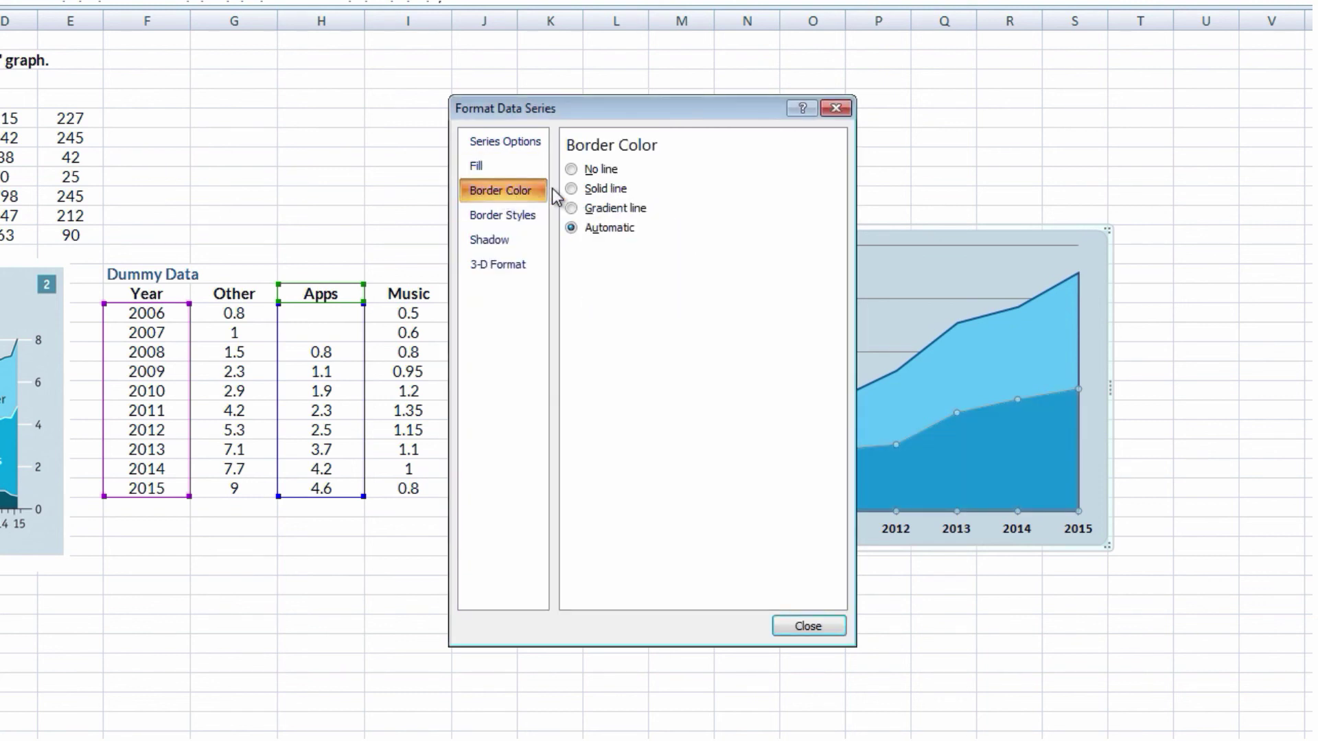
click(574, 190)
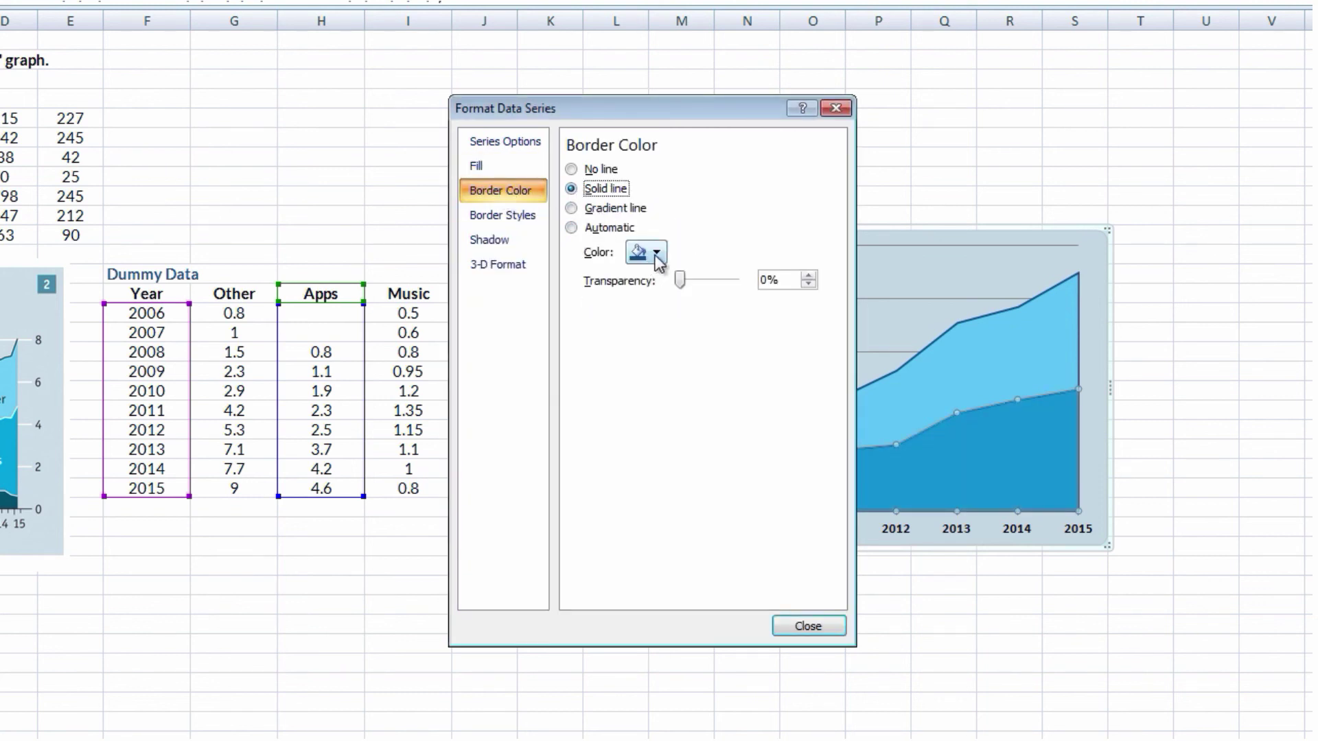
click(525, 215)
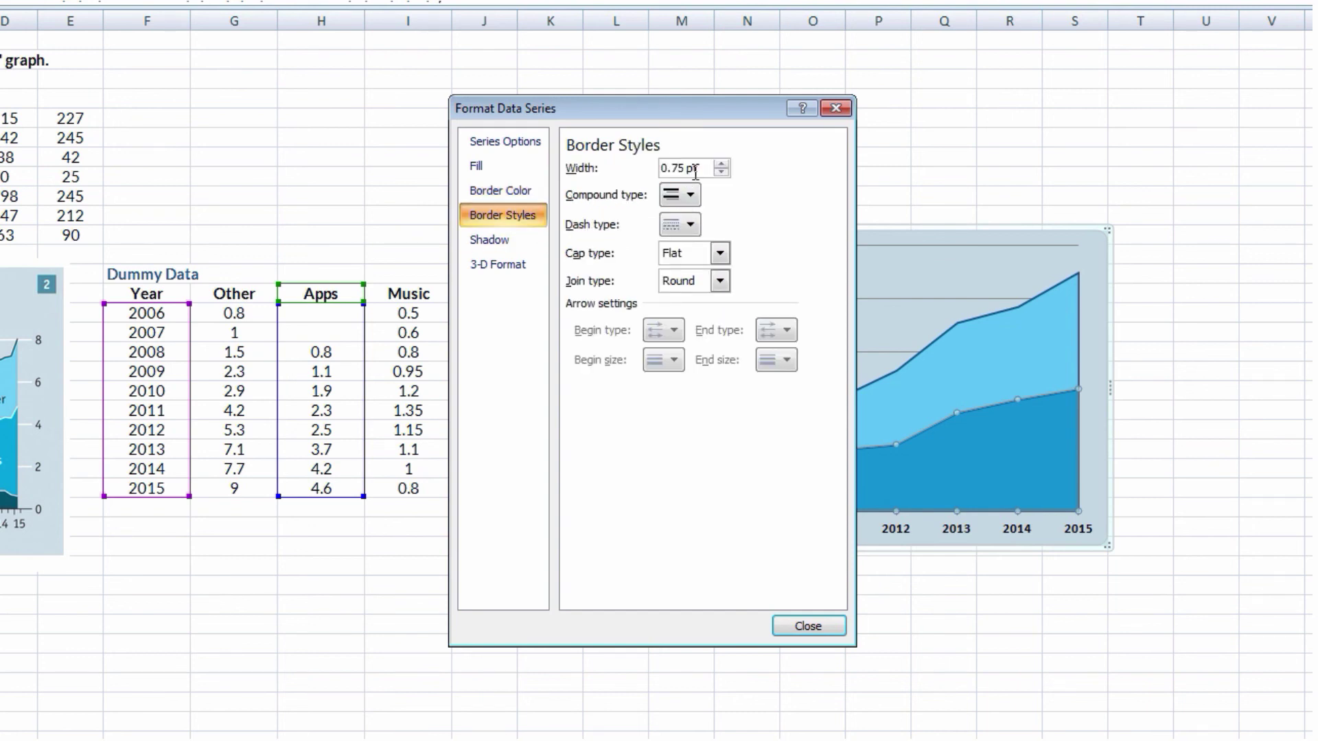
drag(700, 167, 677, 165)
text(1.5)
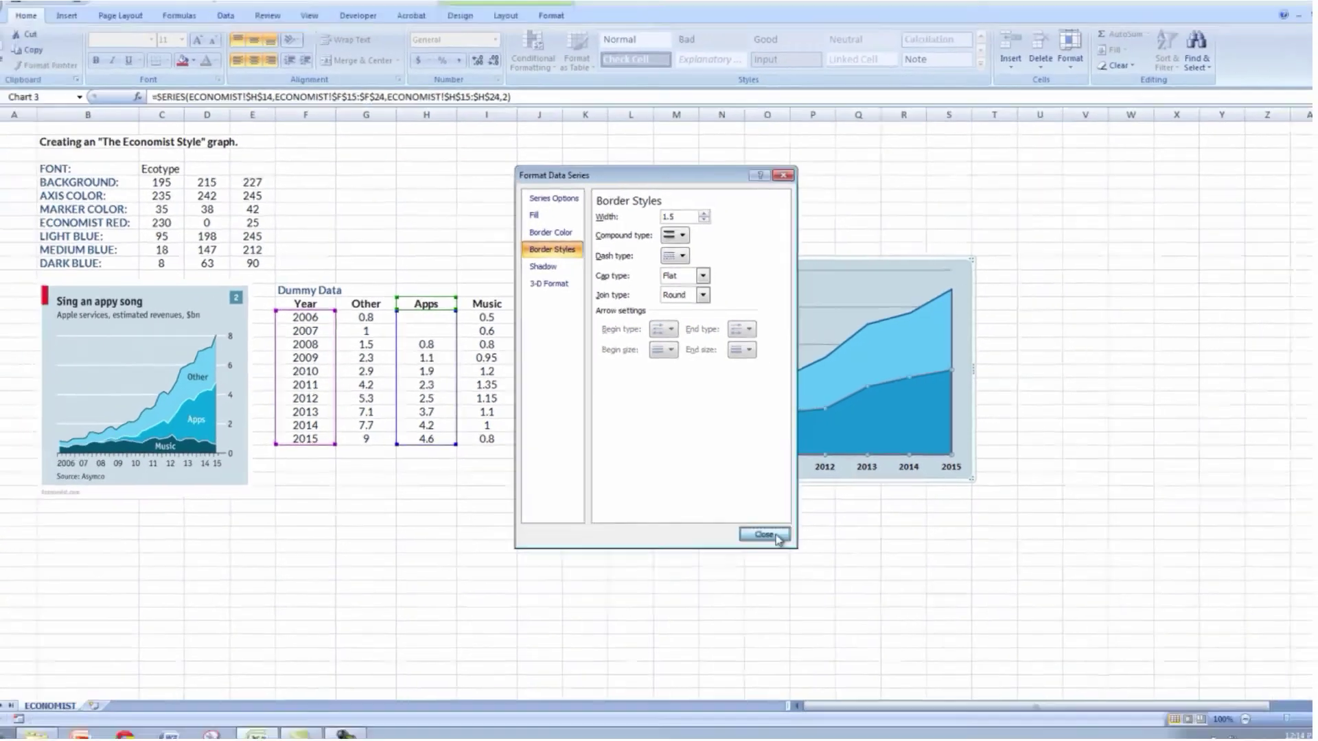
click(776, 537)
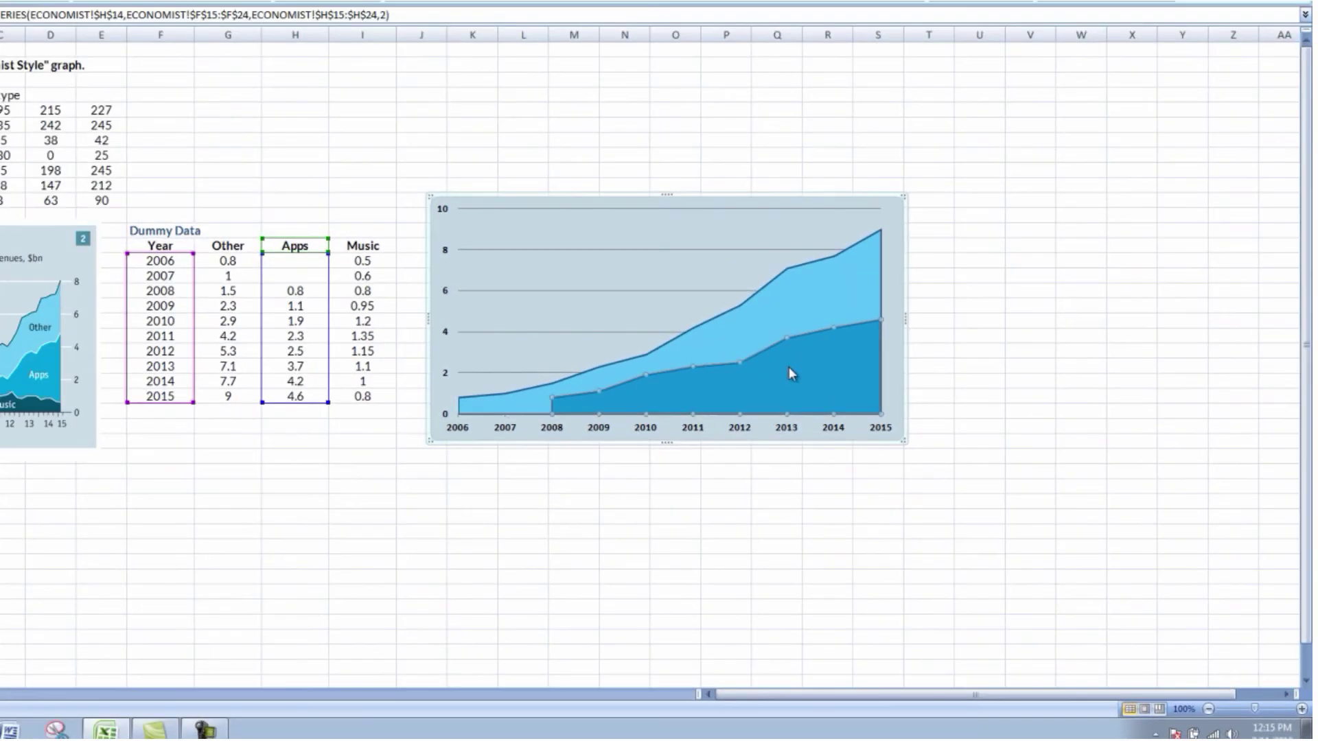
- Change the Apps series border colour to white in Format Data Series
right_click(623, 271)
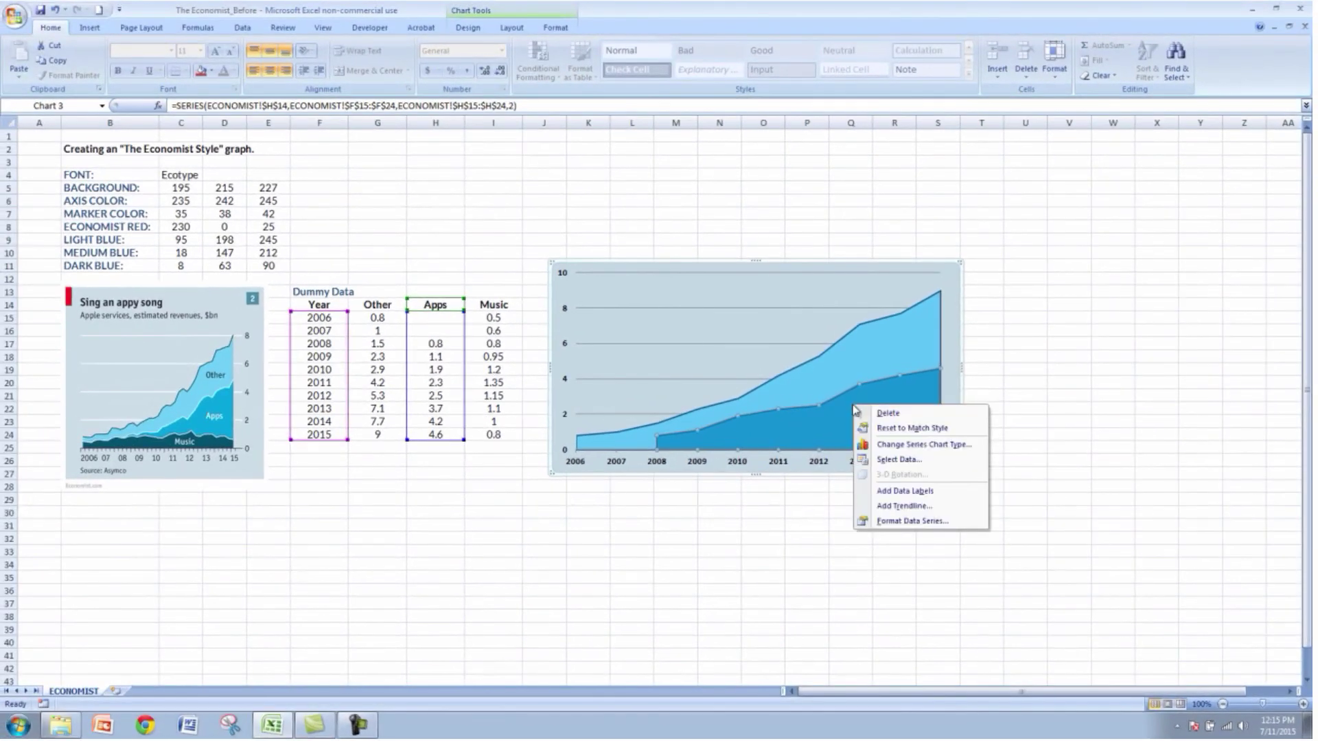
click(912, 521)
click(556, 235)
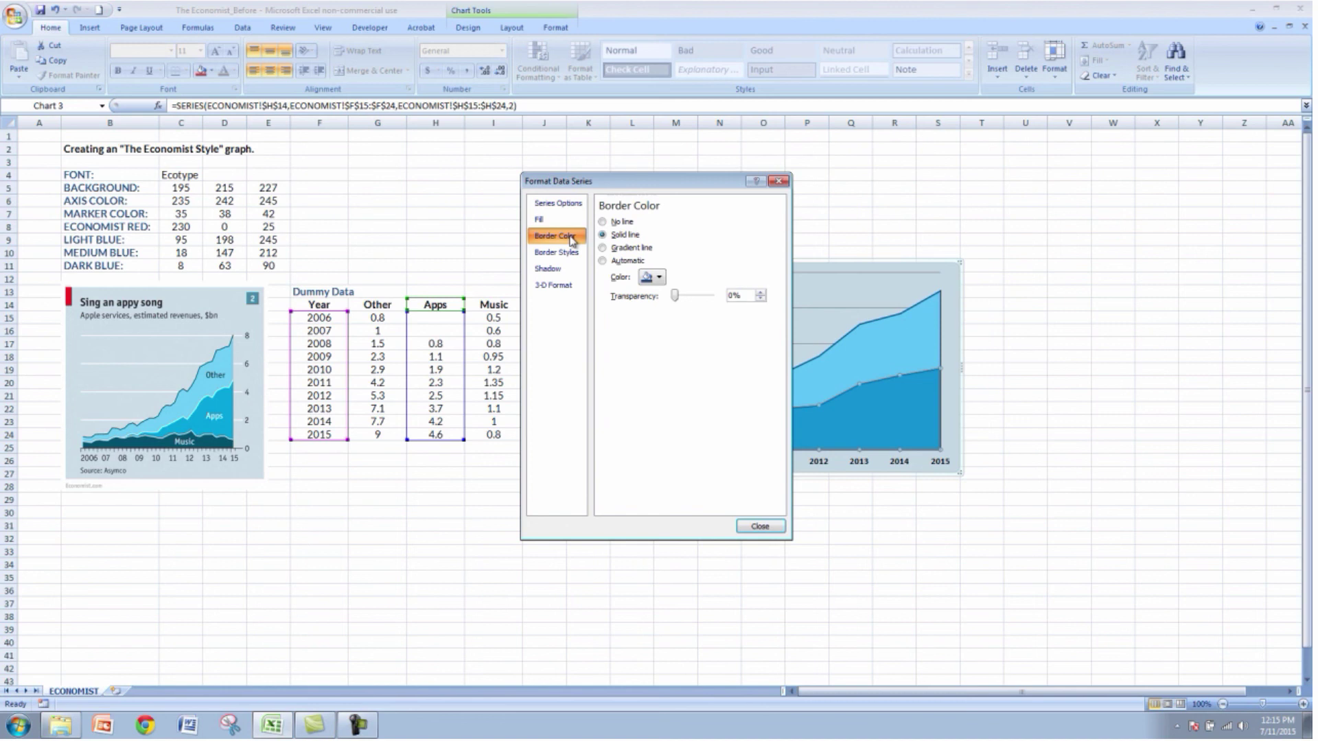
click(655, 280)
click(645, 310)
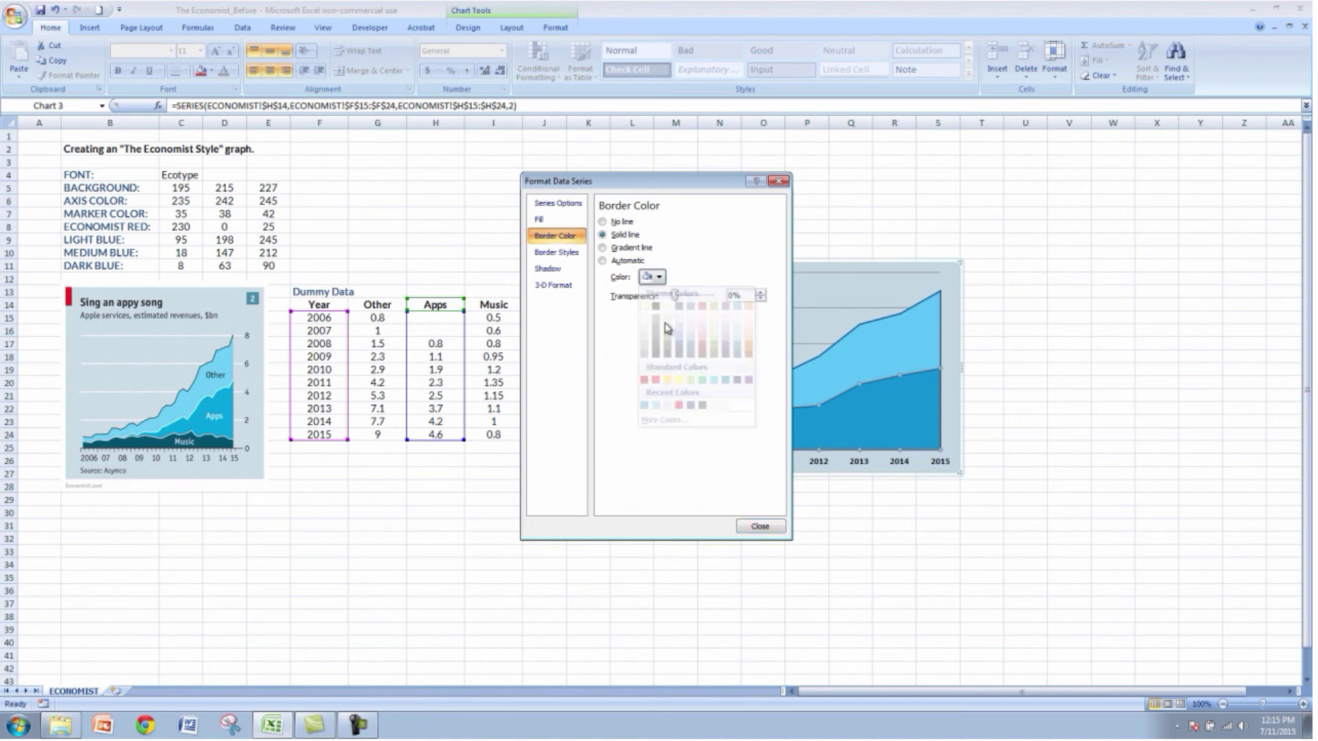
click(782, 529)
click(779, 528)
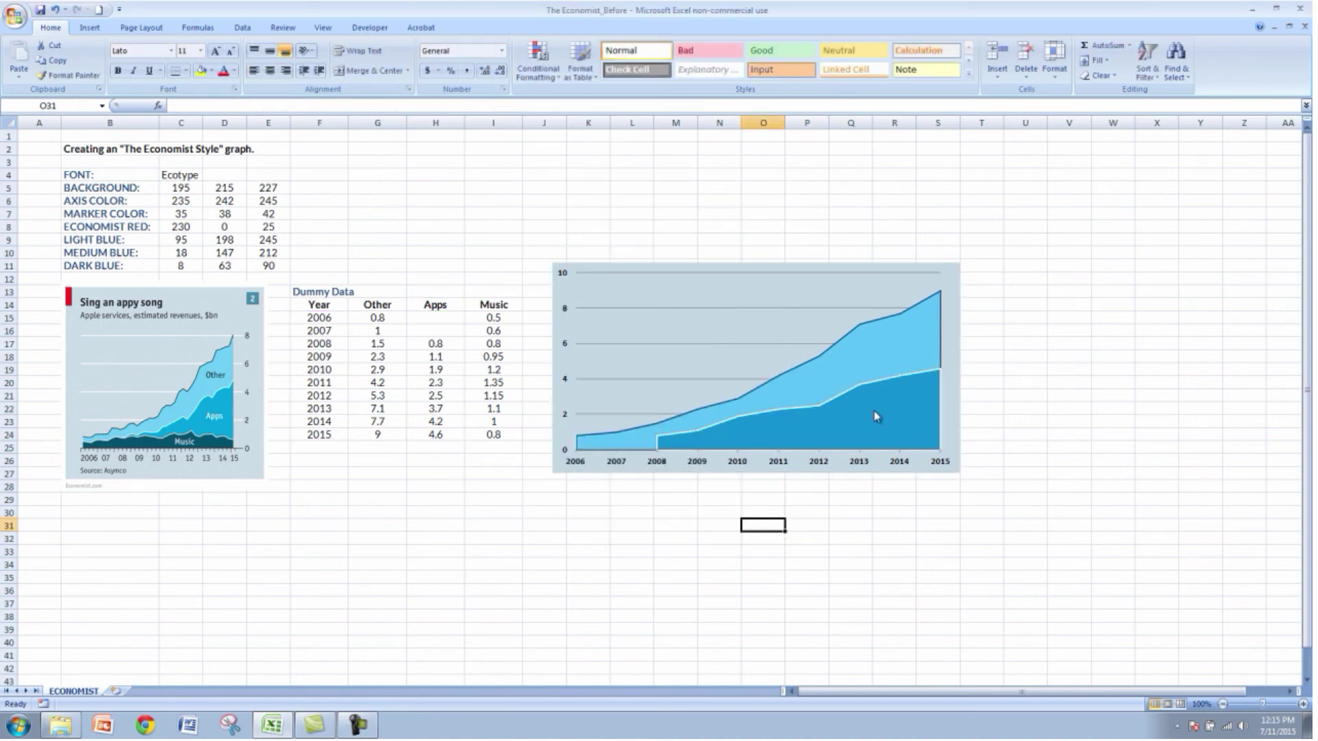
- Add a new series named from I14 (Music) with values I15:I24
right_click(837, 429)
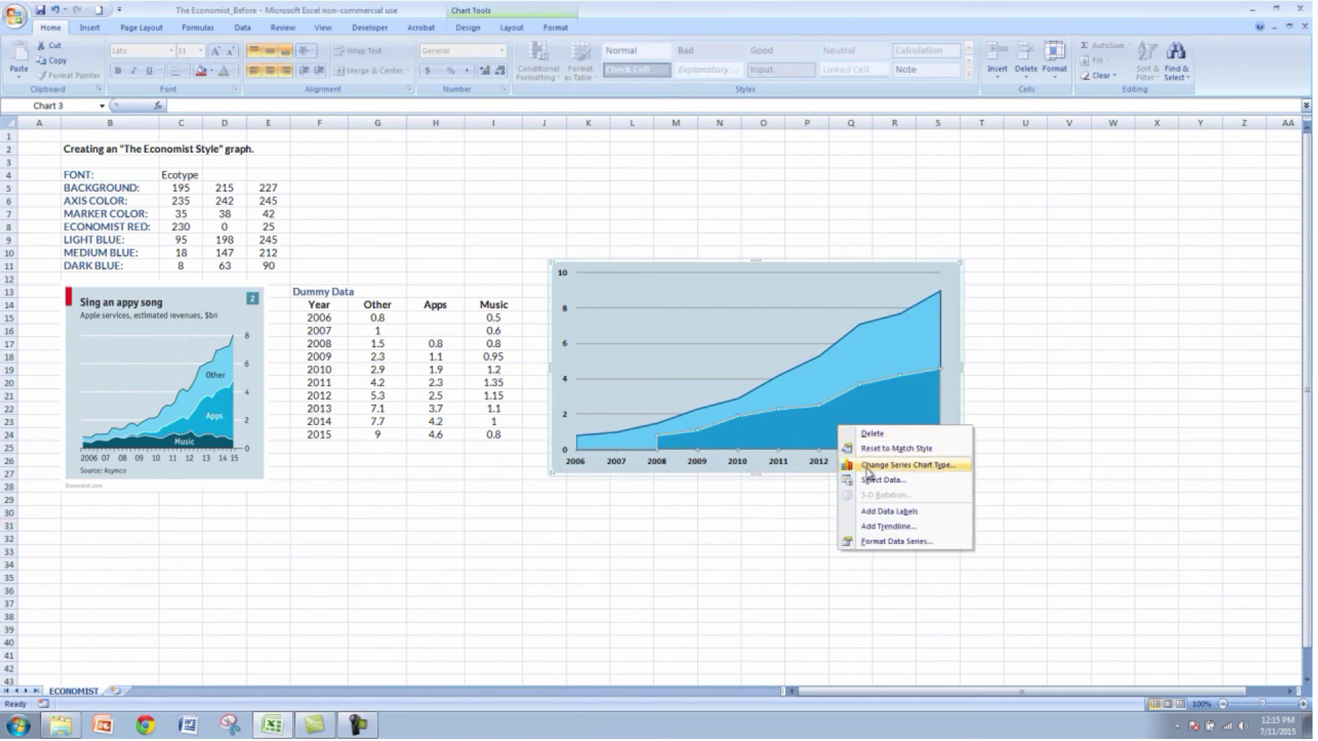
click(874, 480)
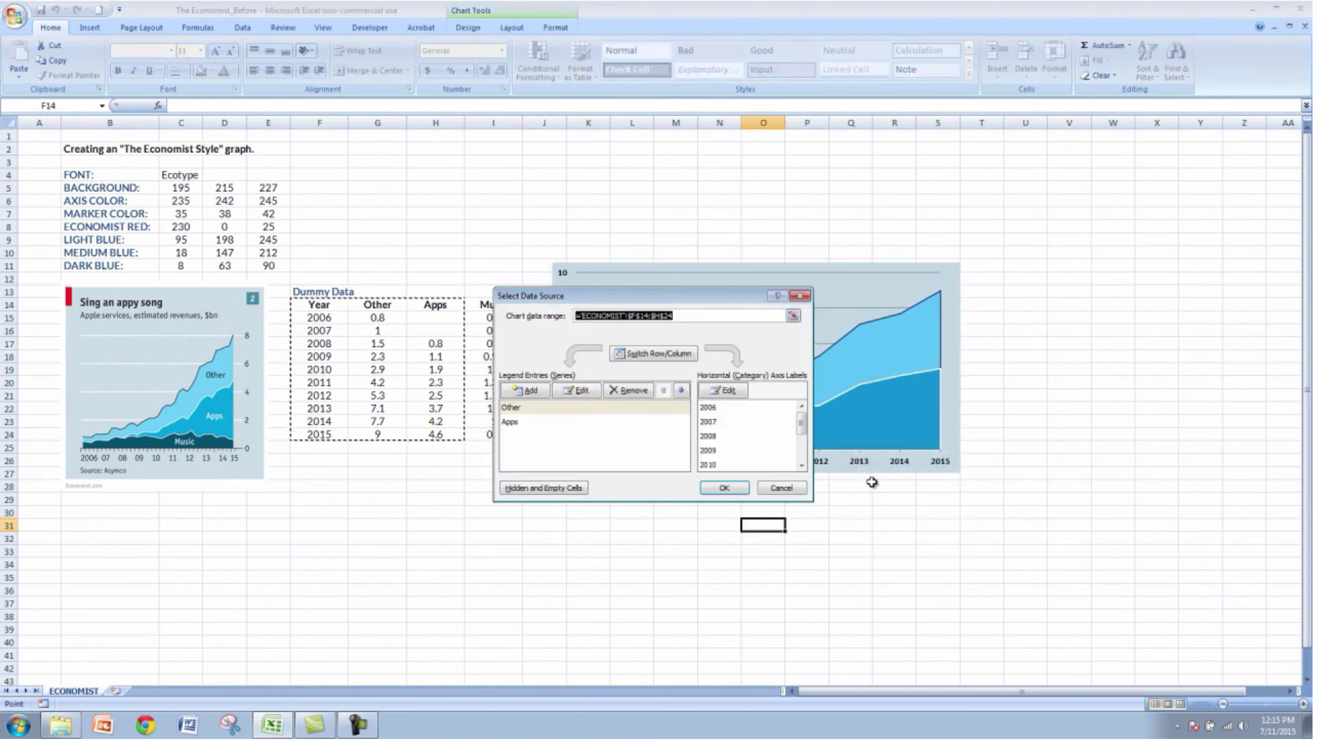
click(530, 391)
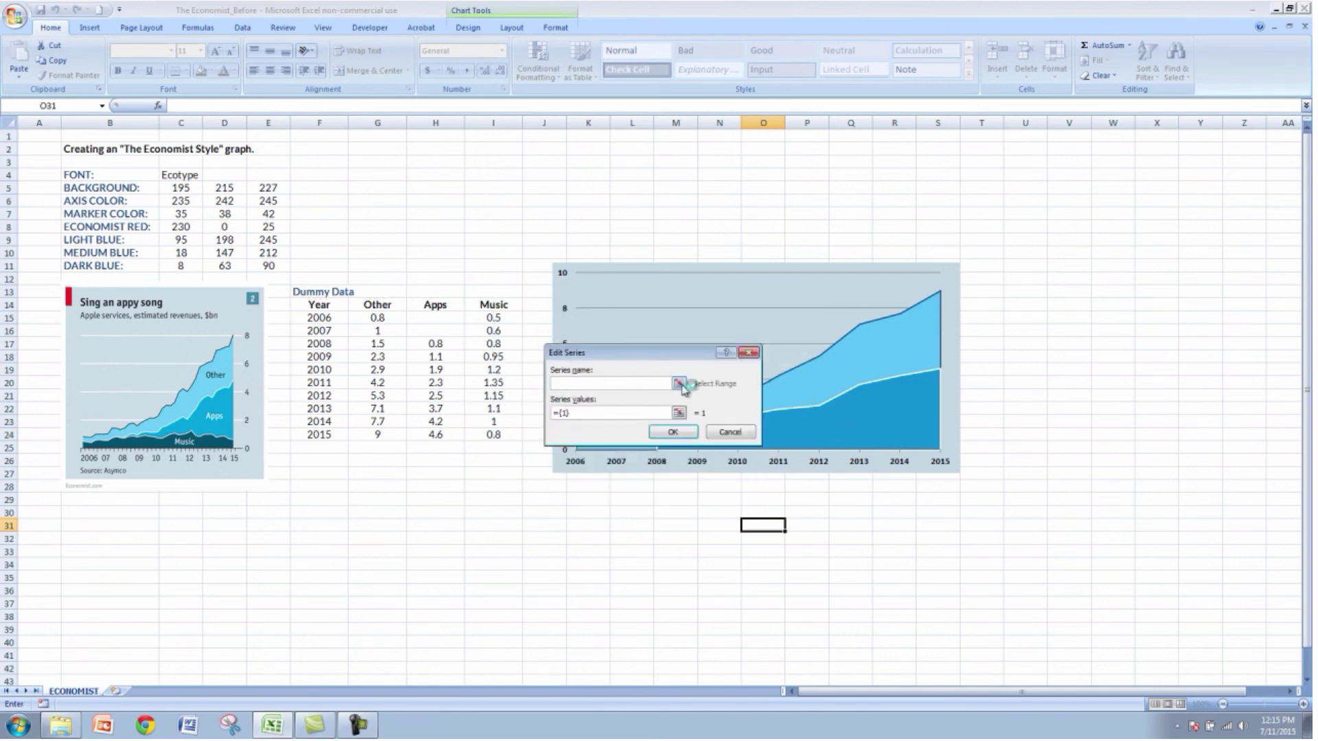
click(683, 379)
click(499, 303)
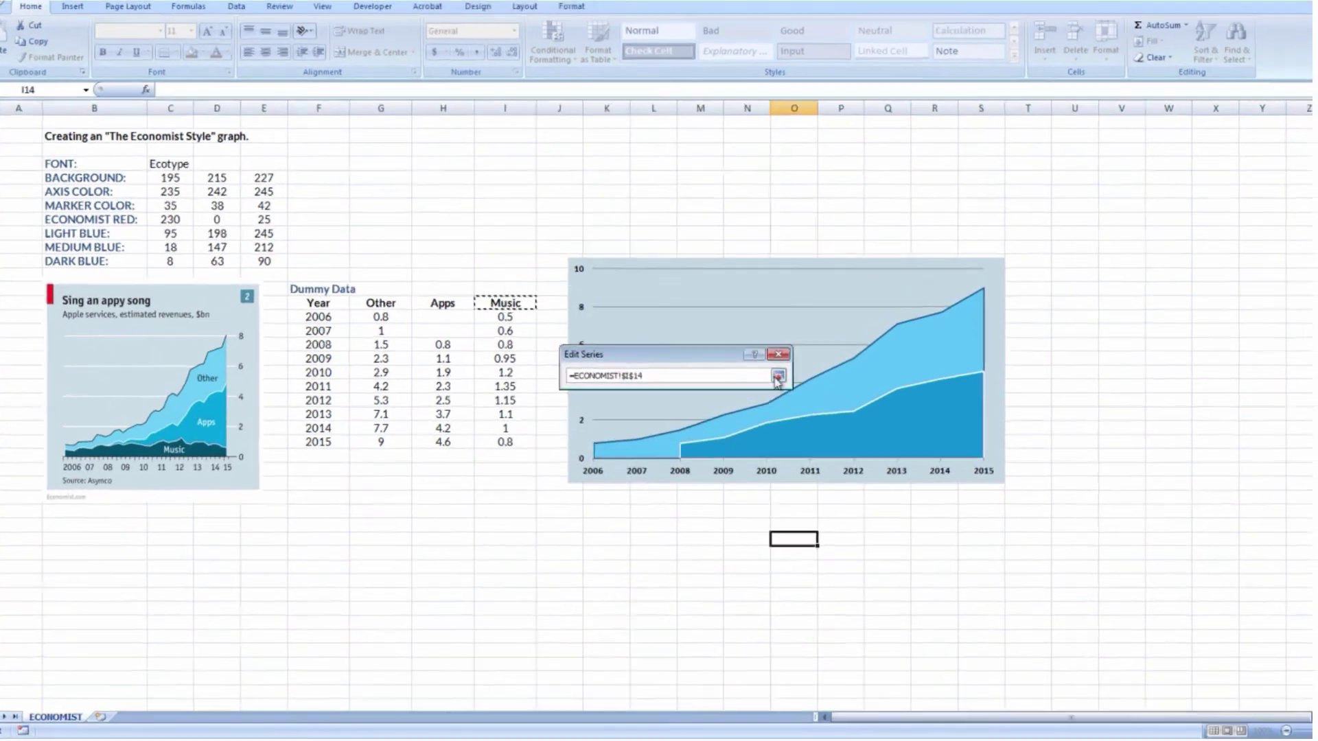
click(749, 372)
click(852, 454)
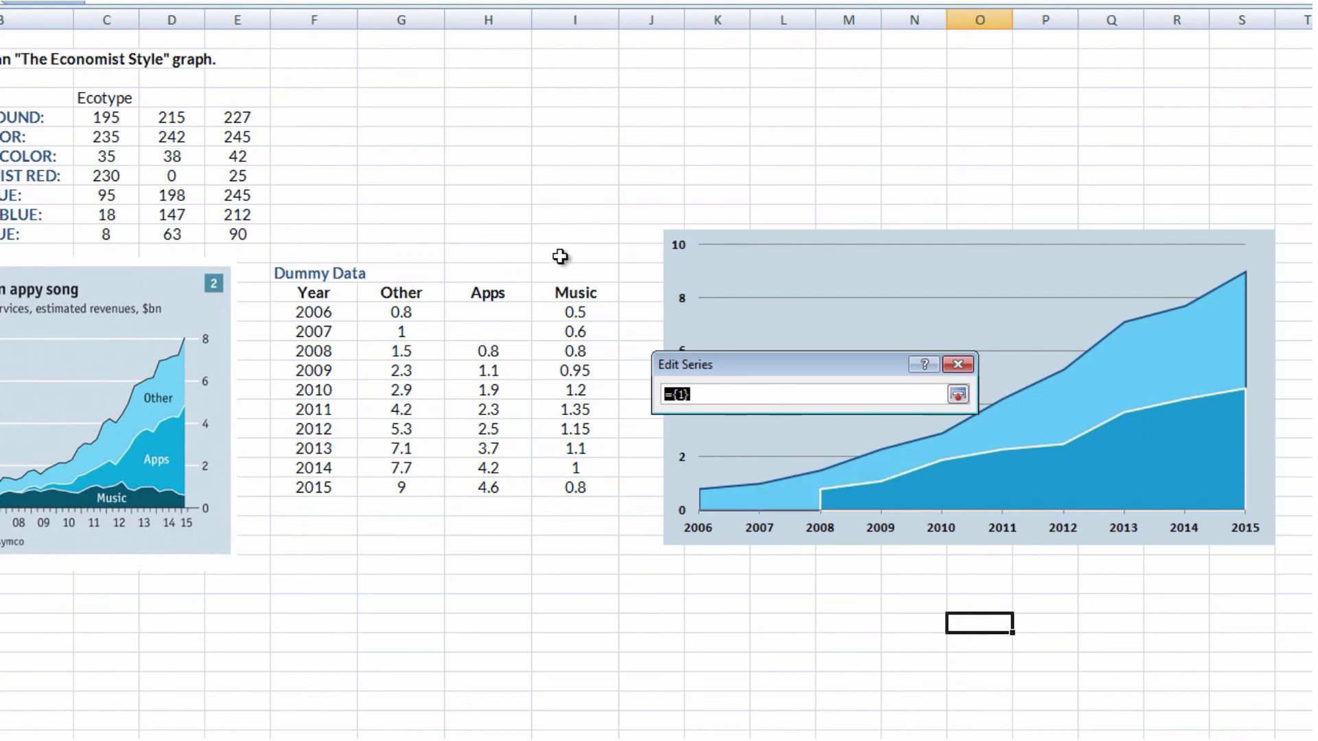
drag(575, 313, 582, 487)
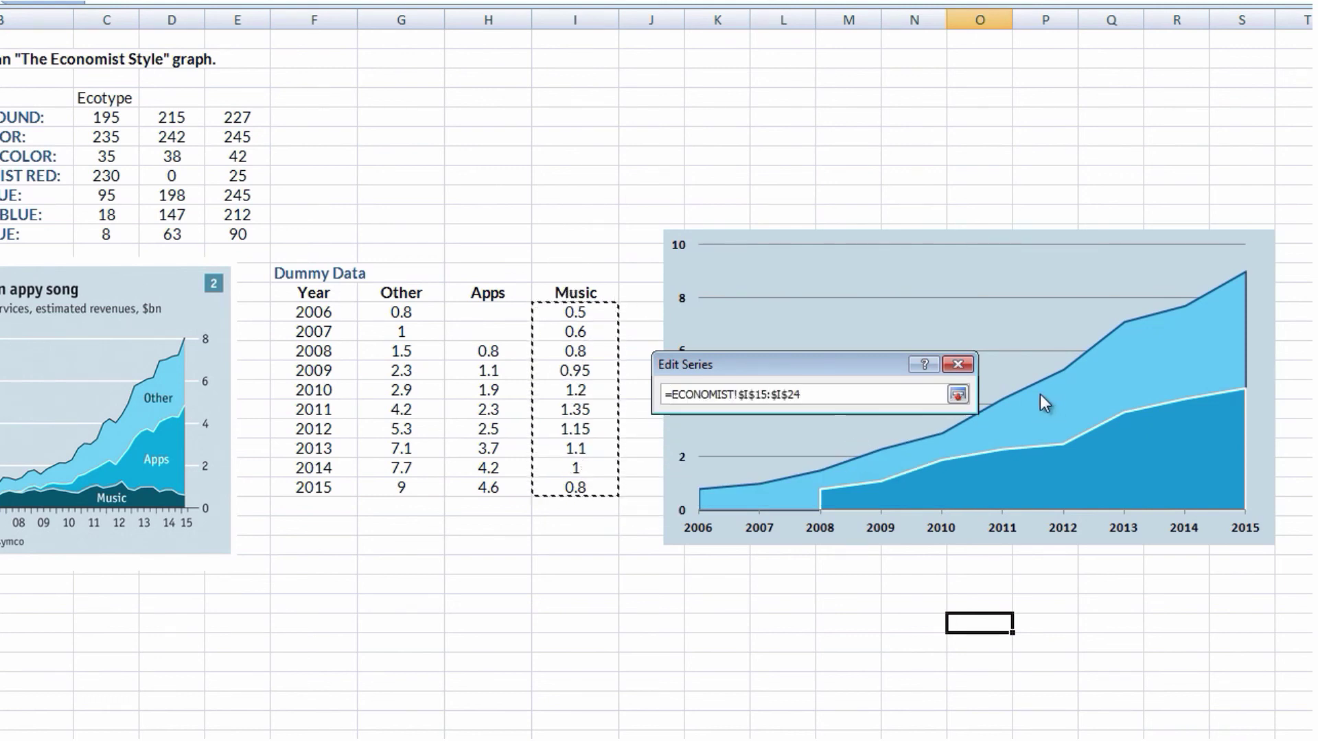
click(958, 394)
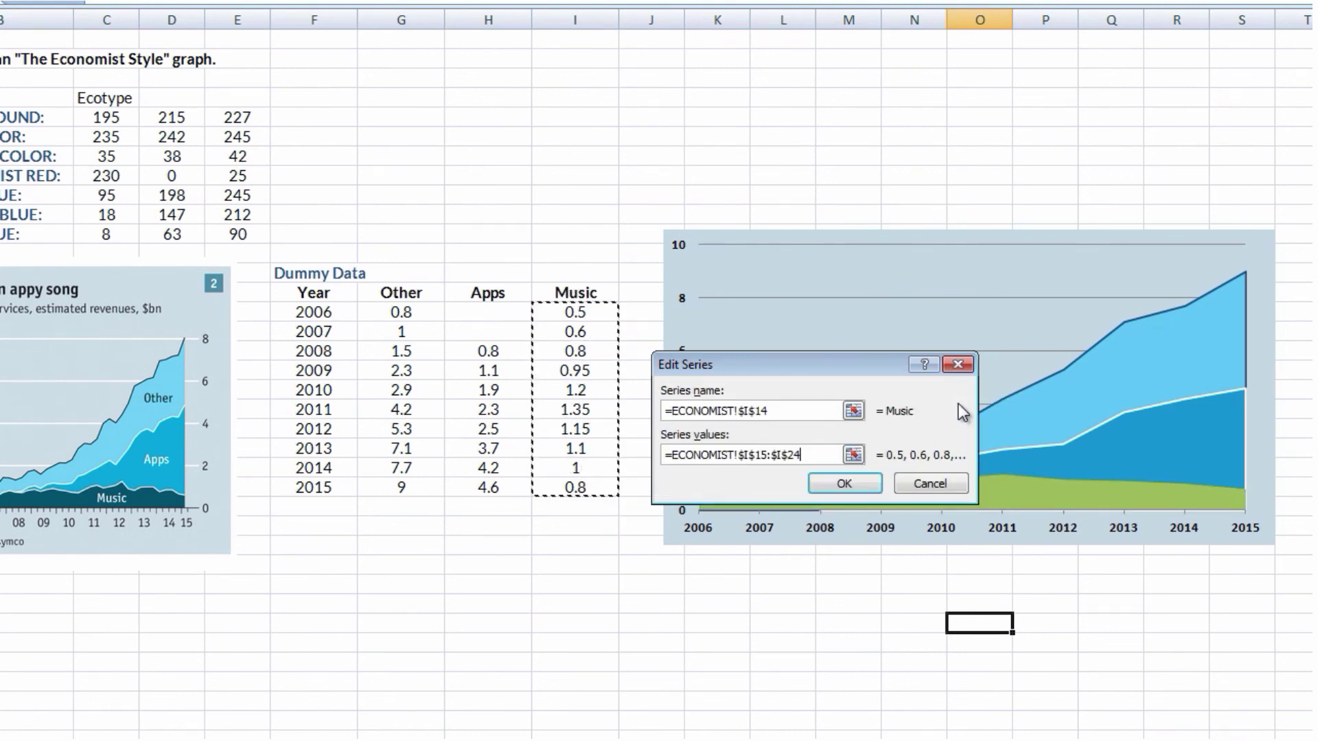
click(869, 489)
- Use the years in F15:F24 as horizontal axis labels and apply
click(908, 423)
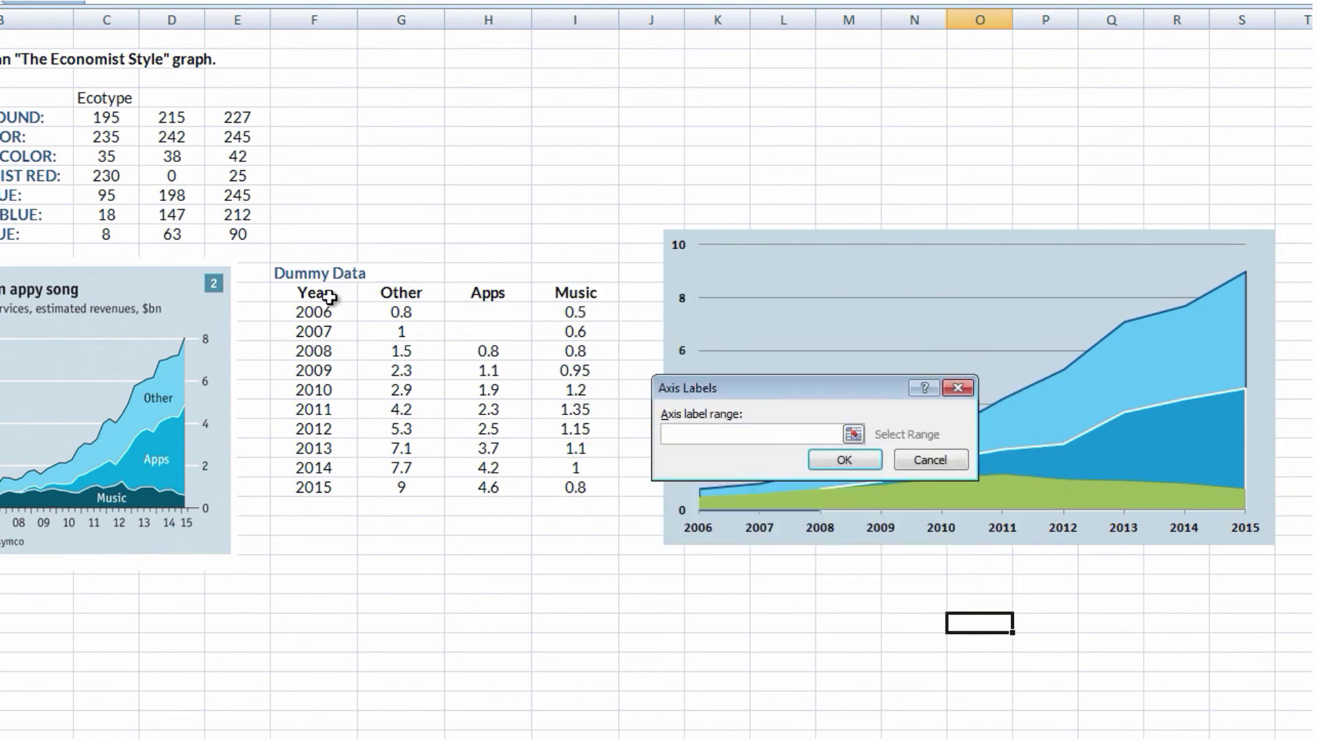
drag(323, 310, 320, 489)
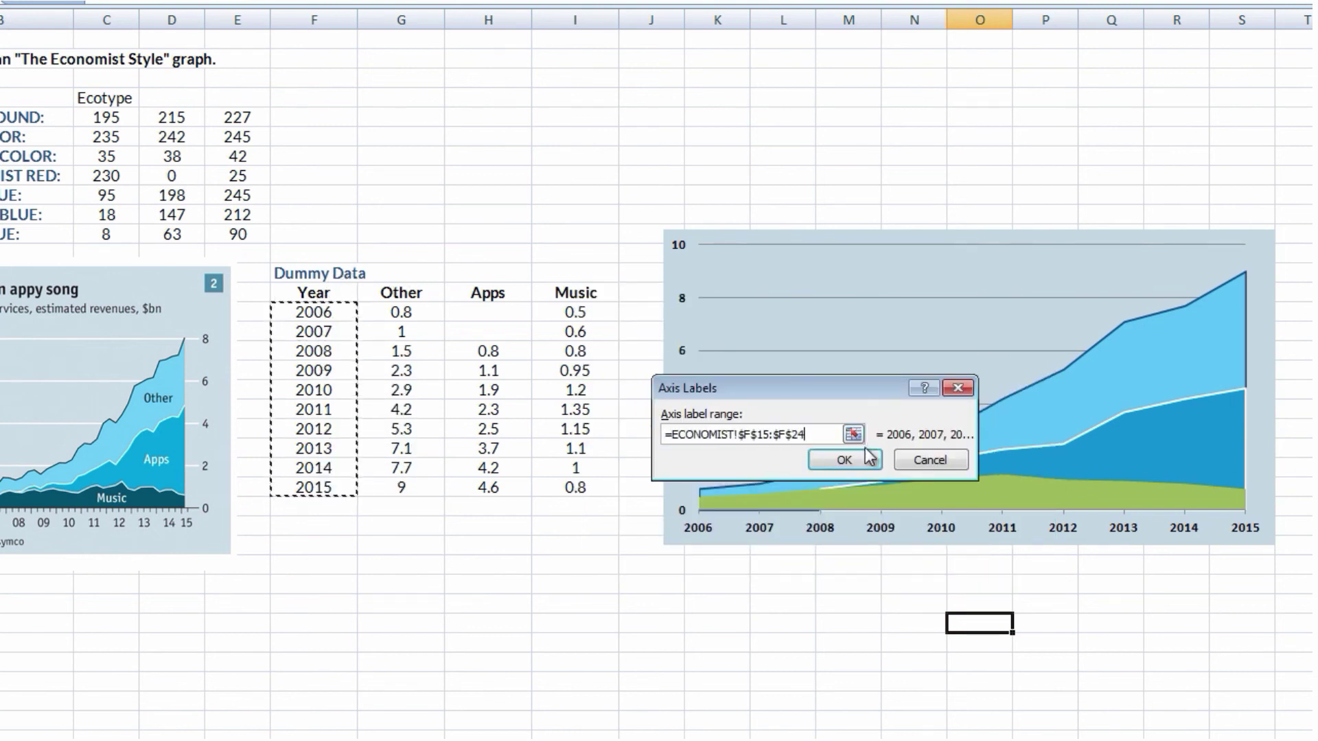
click(844, 459)
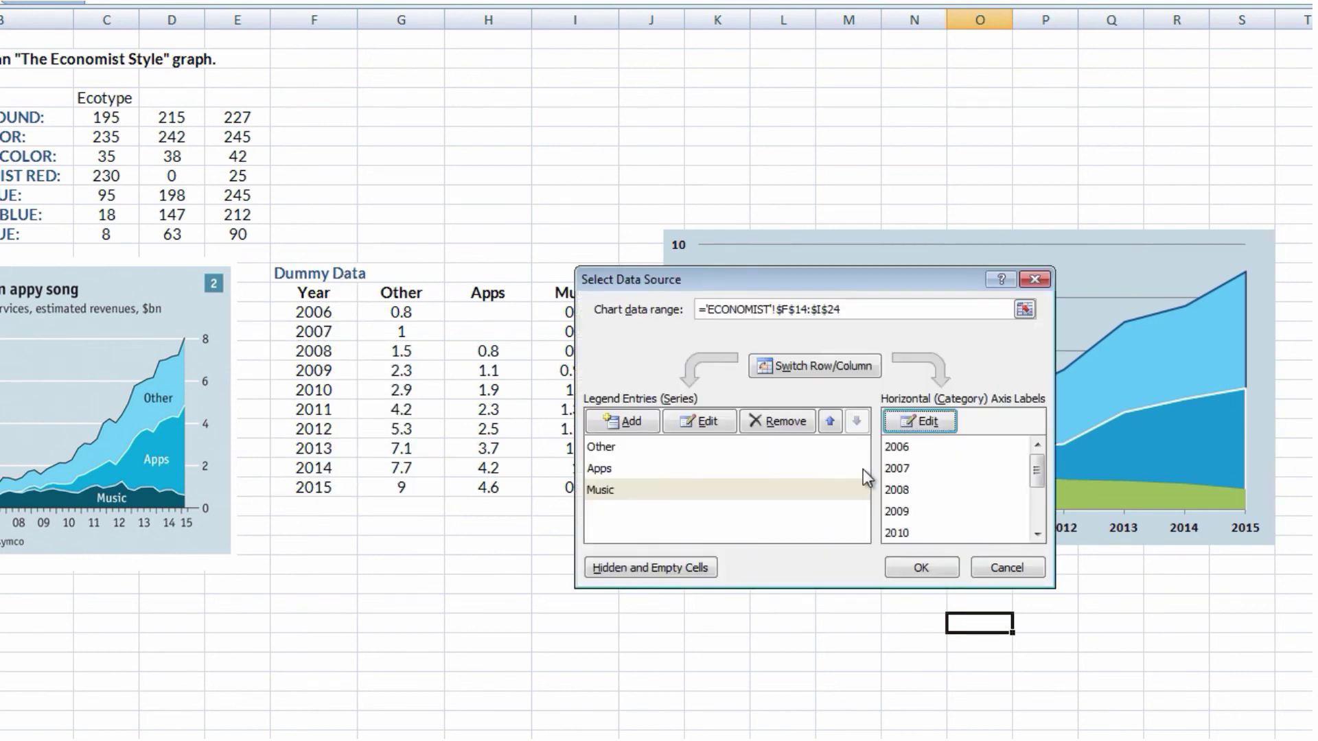
click(917, 567)
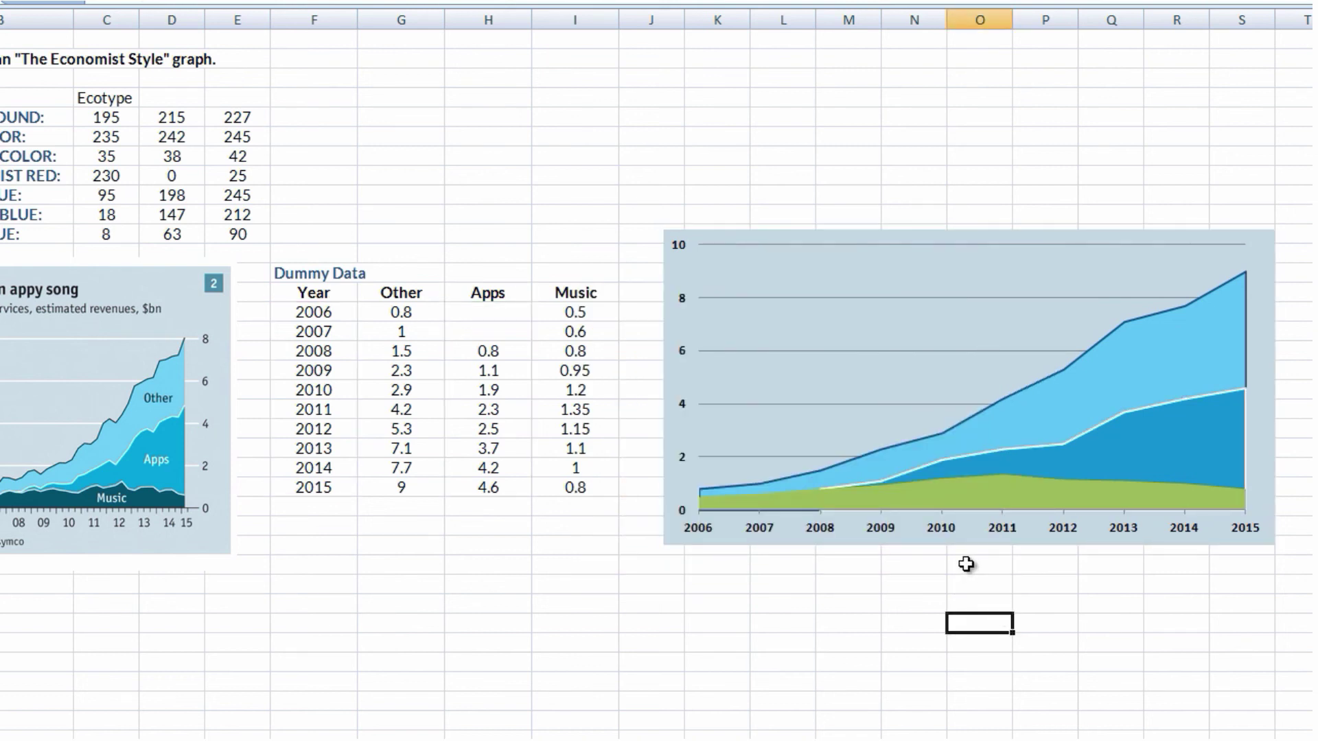
- Fill the Music area with solid dark blue, RGB 8, 63, 90
right_click(963, 499)
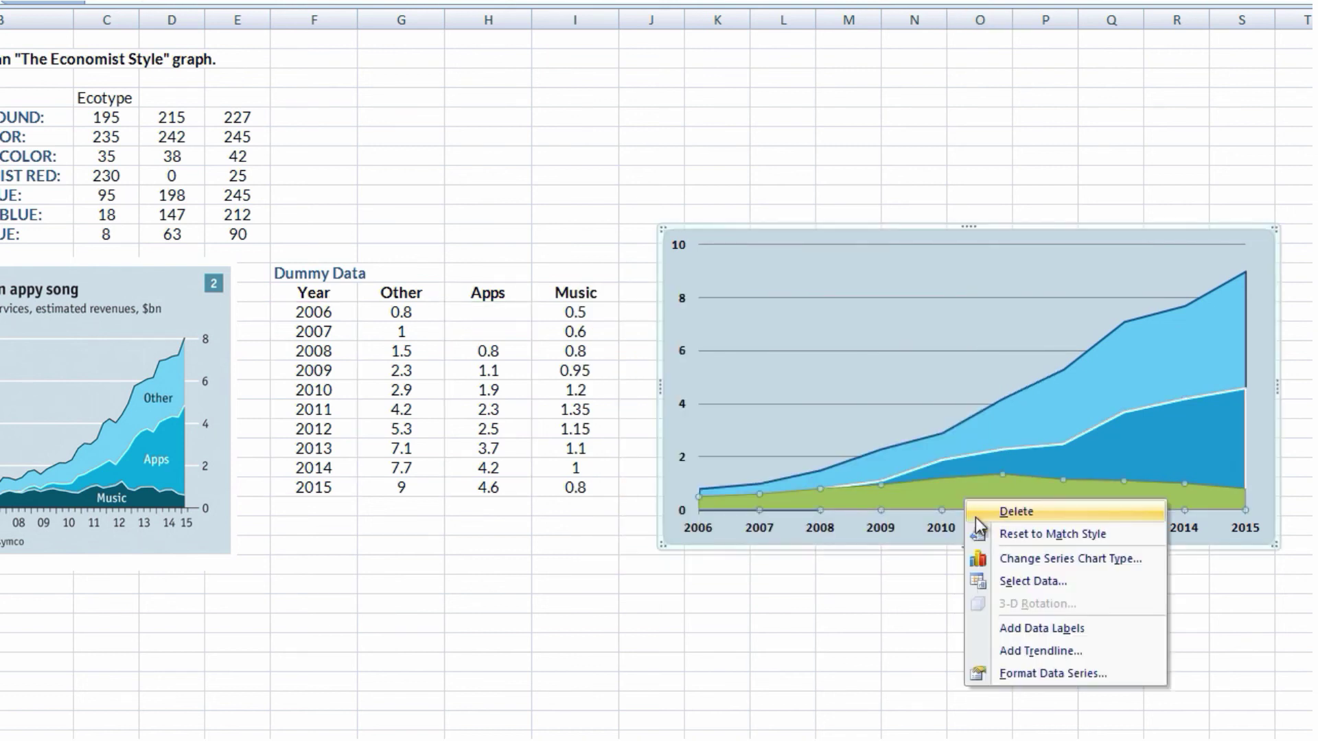
click(1071, 674)
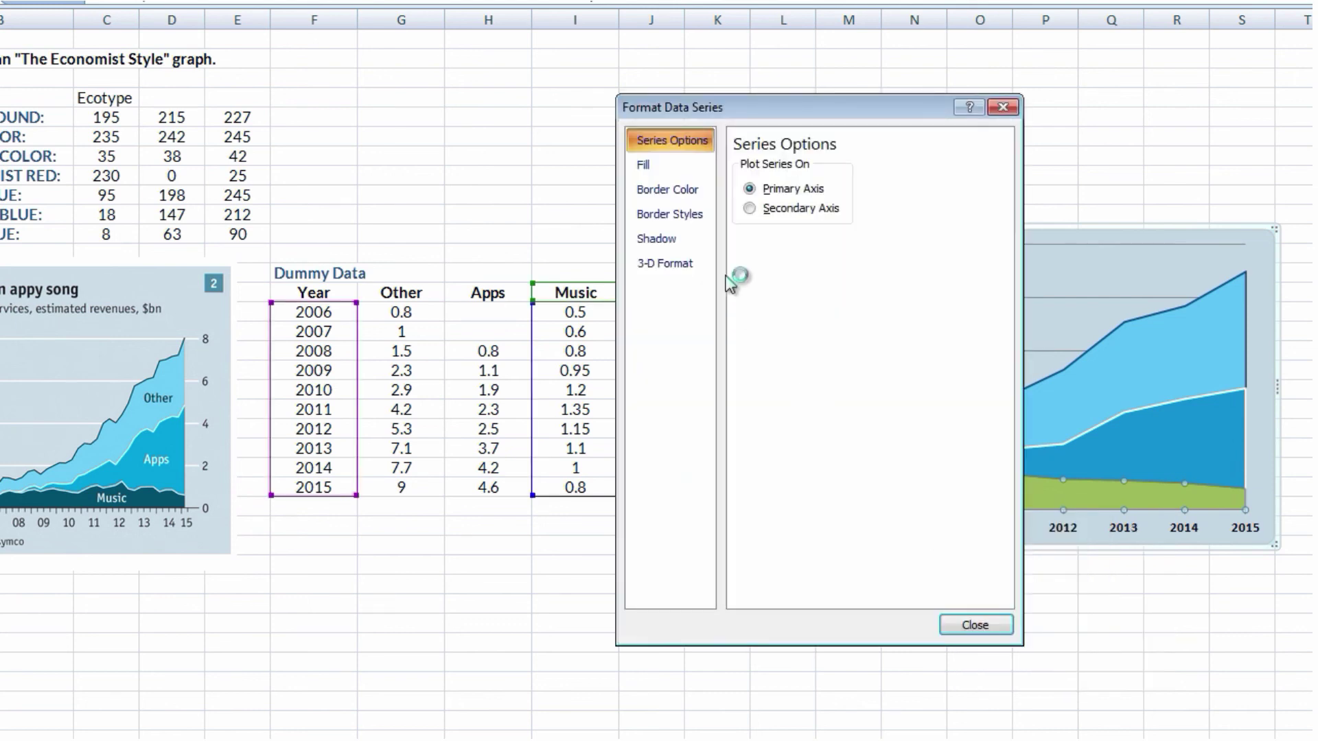
click(643, 166)
click(763, 188)
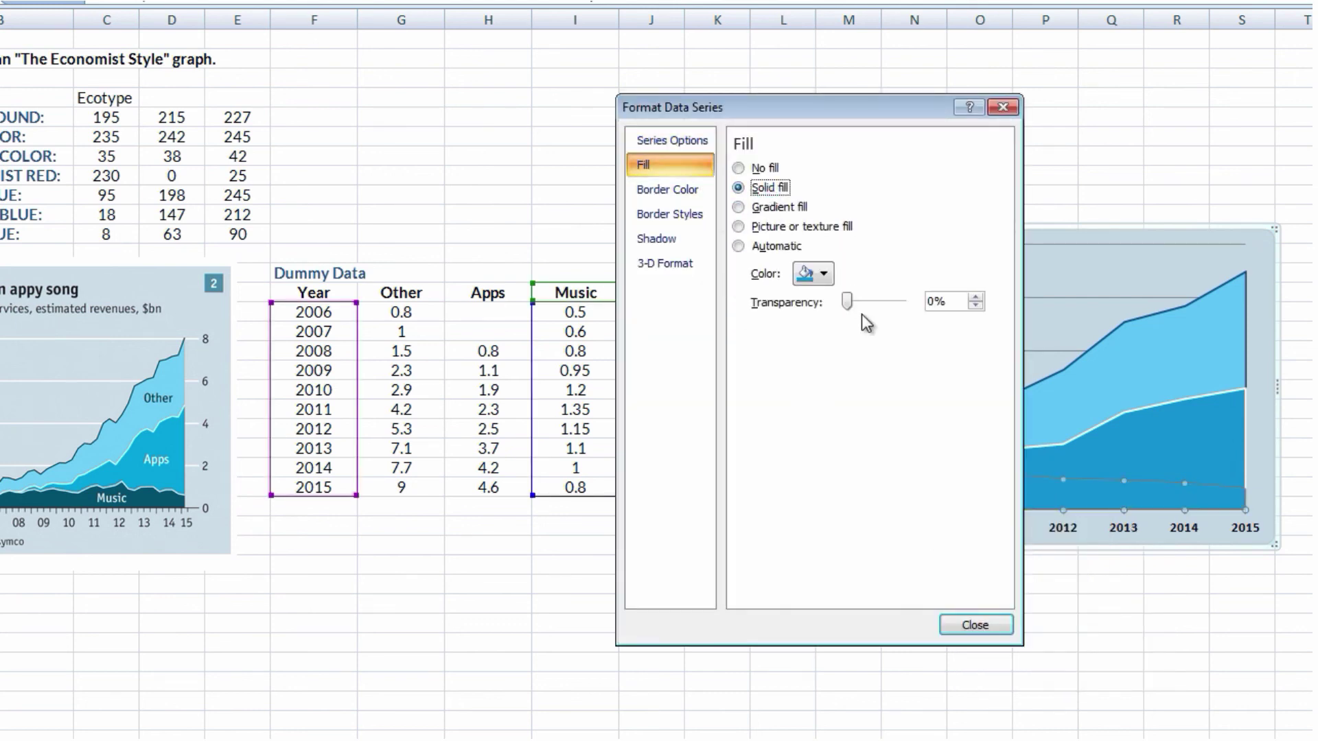
click(823, 273)
click(854, 488)
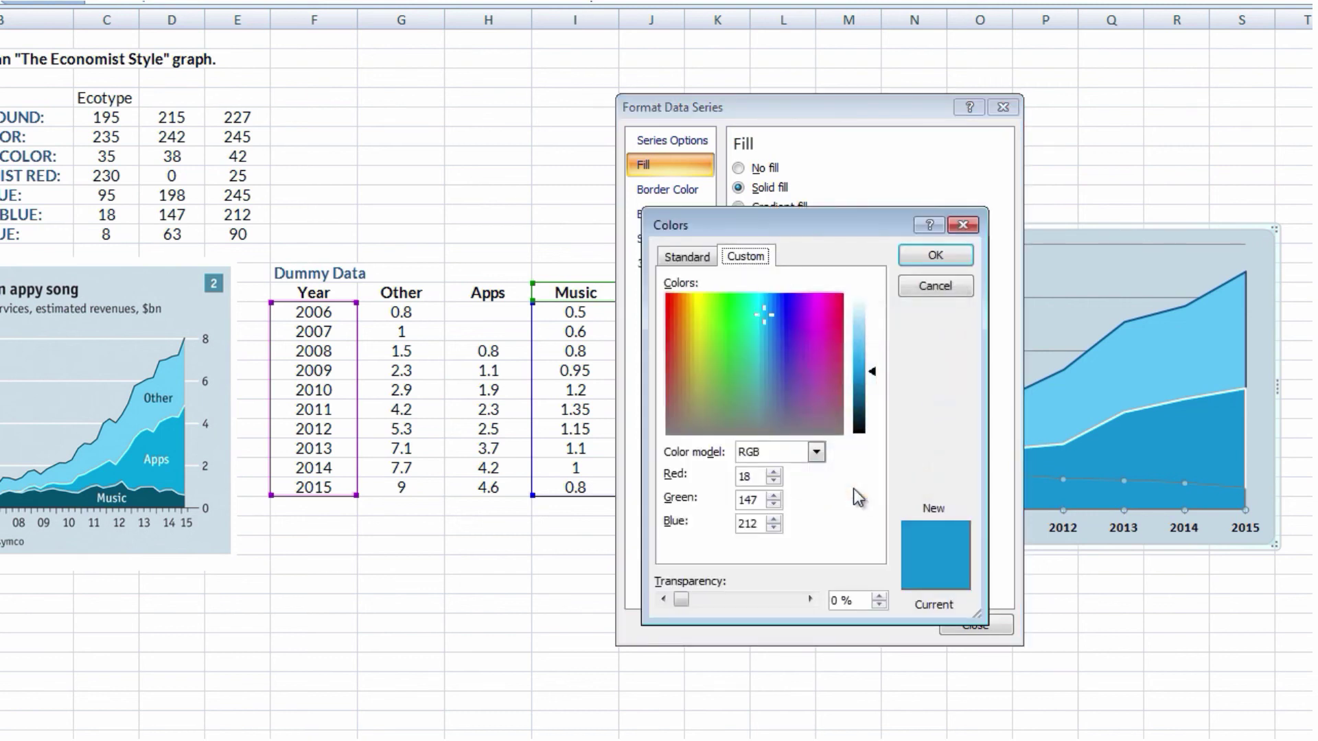
drag(765, 477, 696, 479)
text(8)
key(Tab)
text(63)
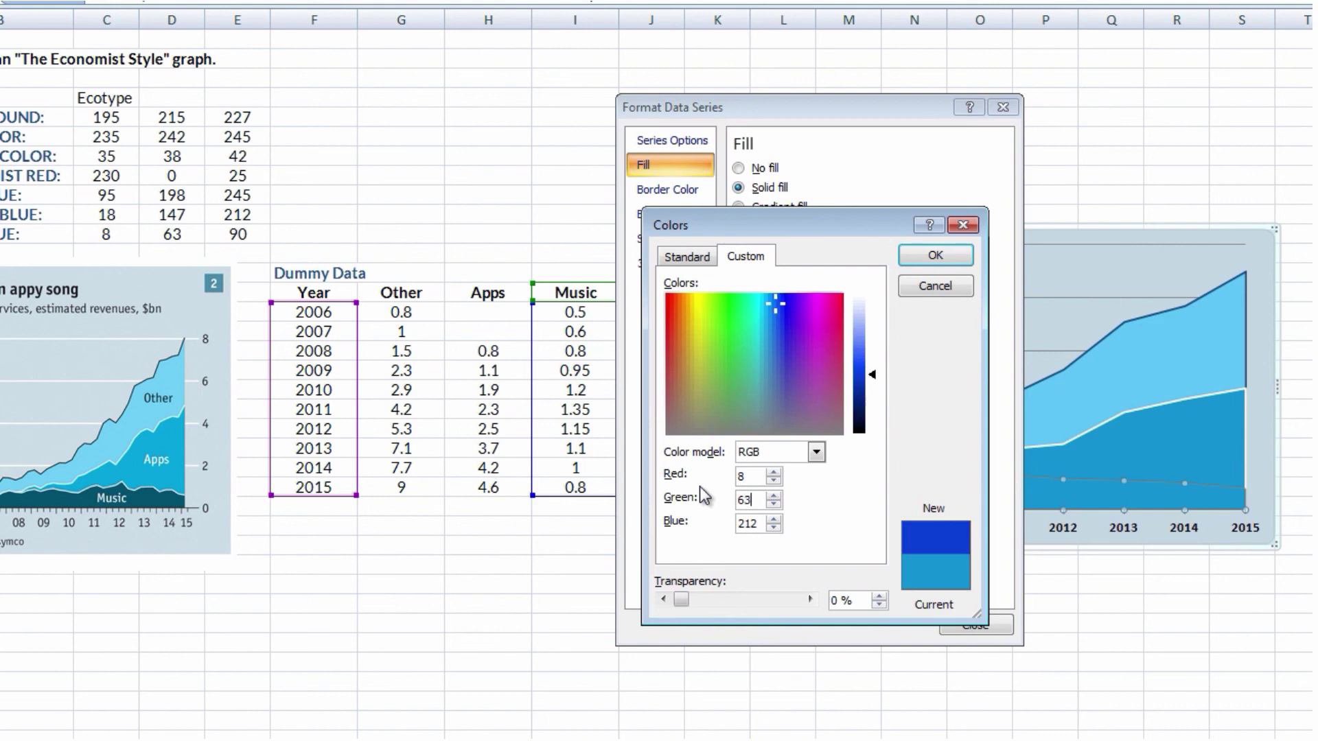
key(Tab)
text(90)
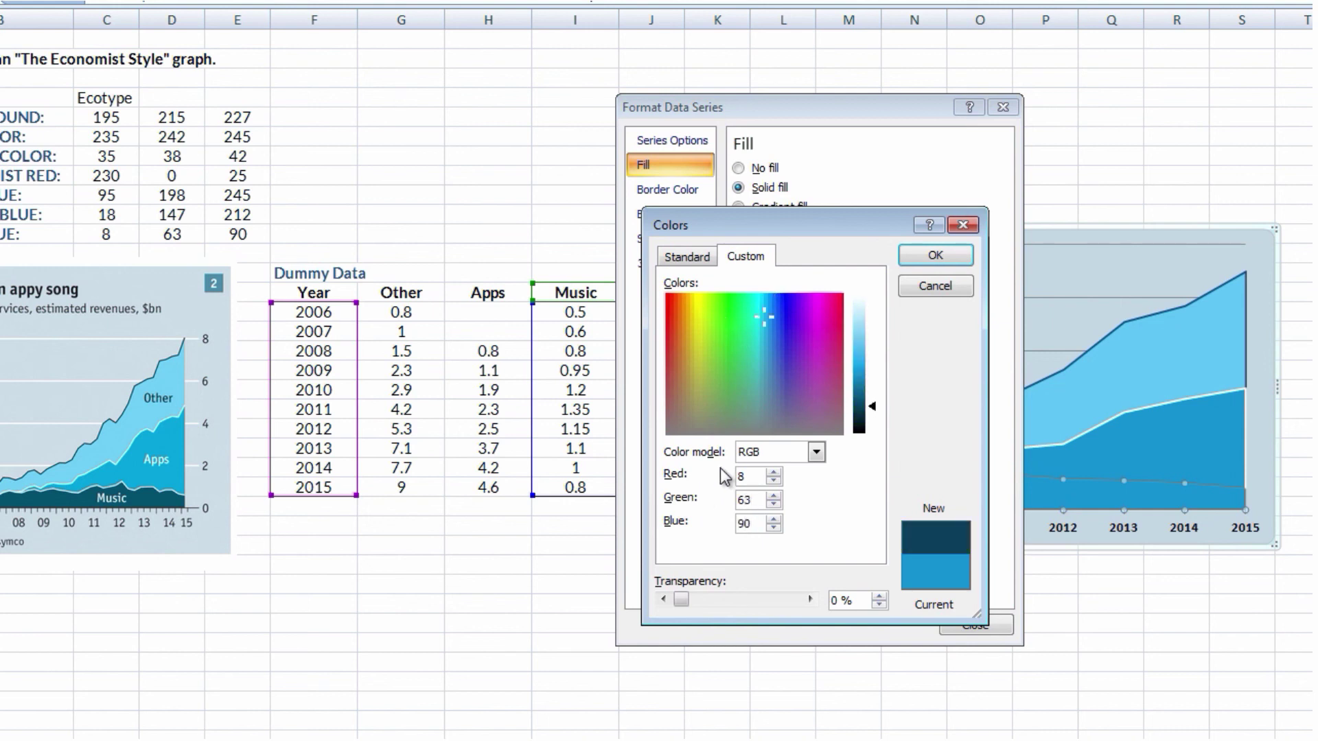
click(921, 255)
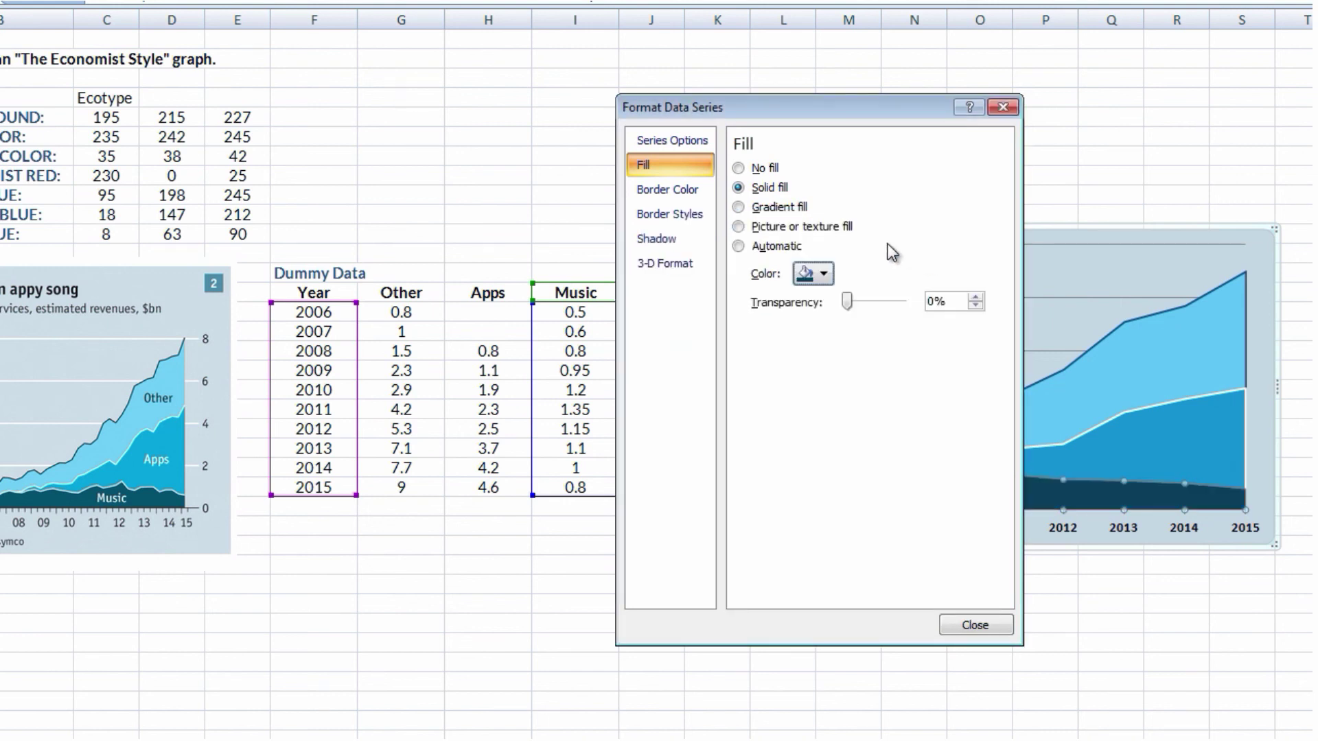
- Give the Music area a solid border 1.5 pt wide
click(677, 181)
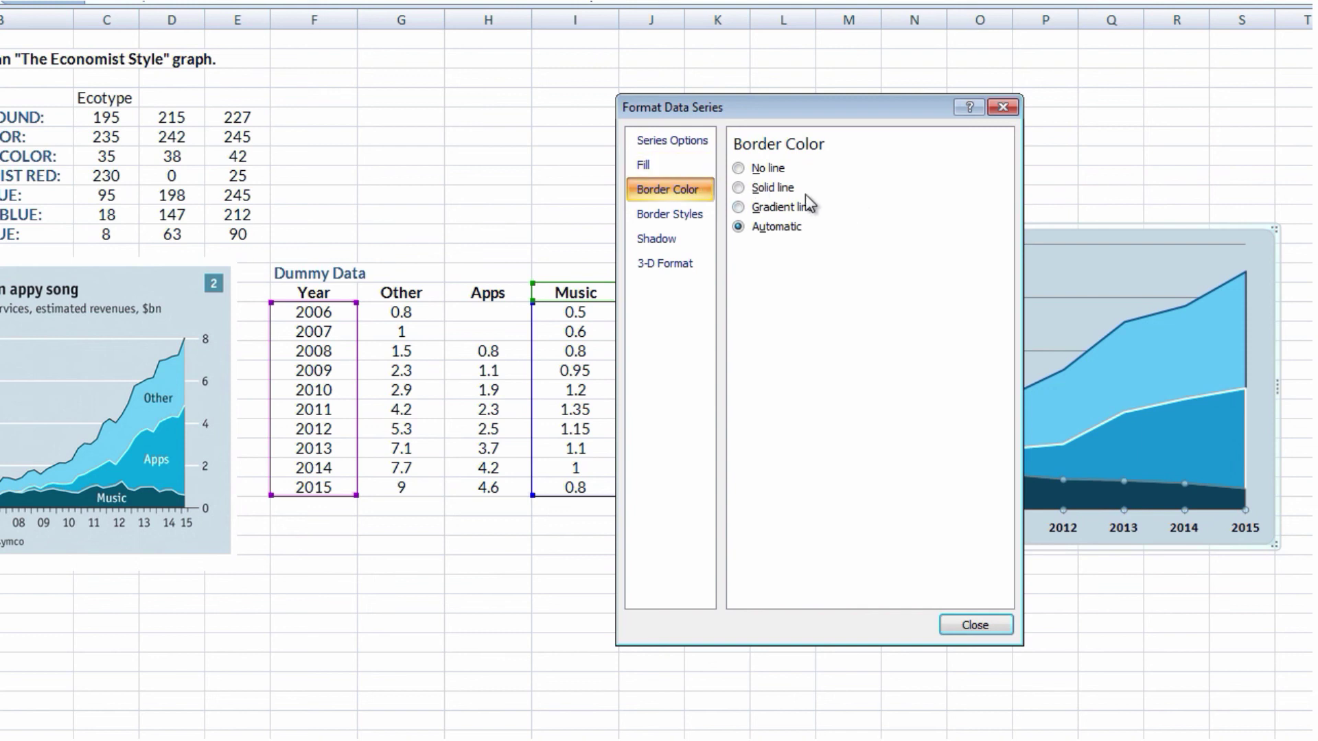
click(786, 189)
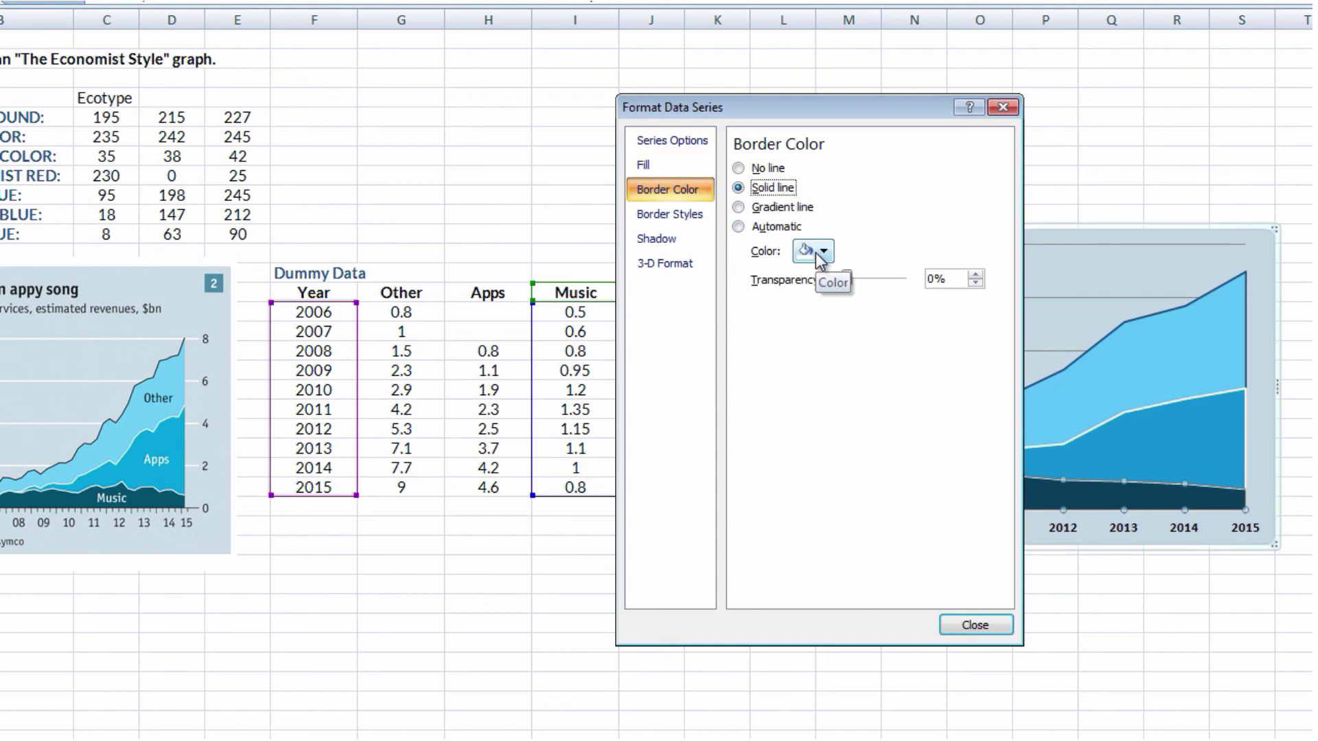
click(698, 217)
drag(873, 167, 813, 161)
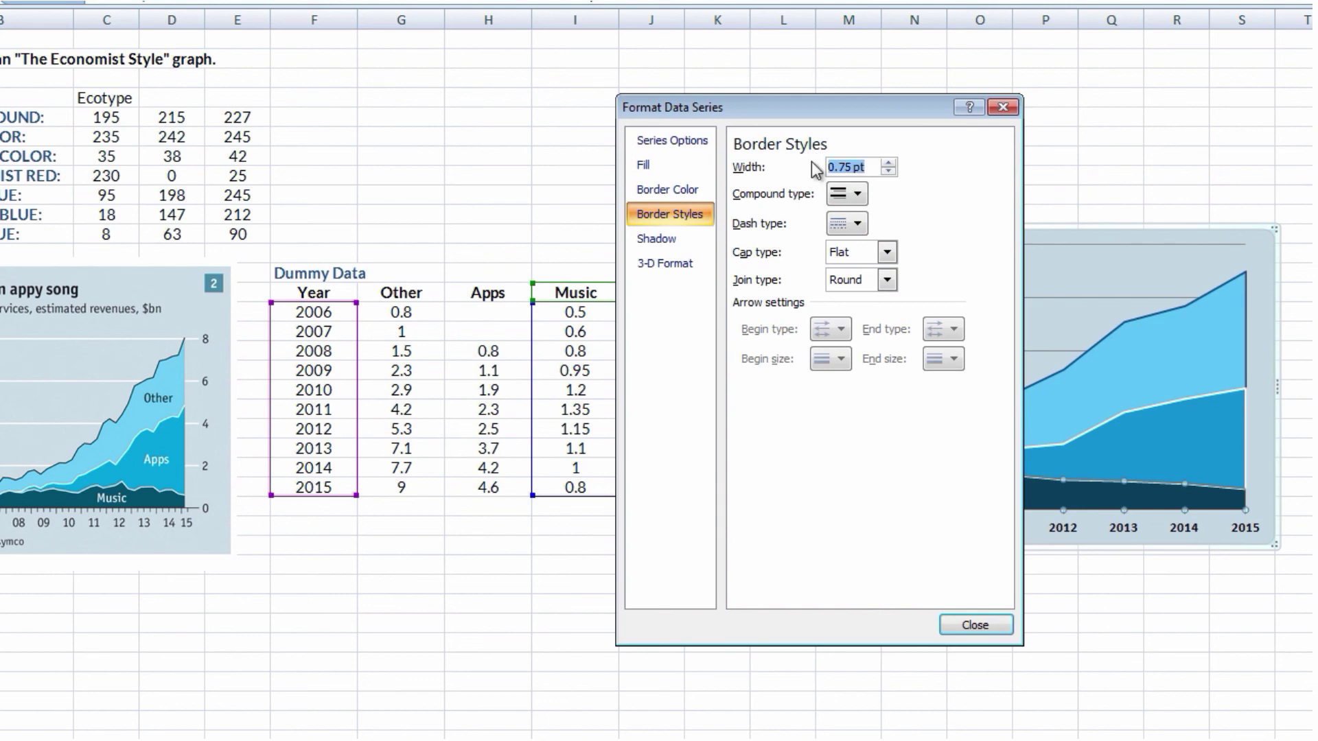
text(1.5)
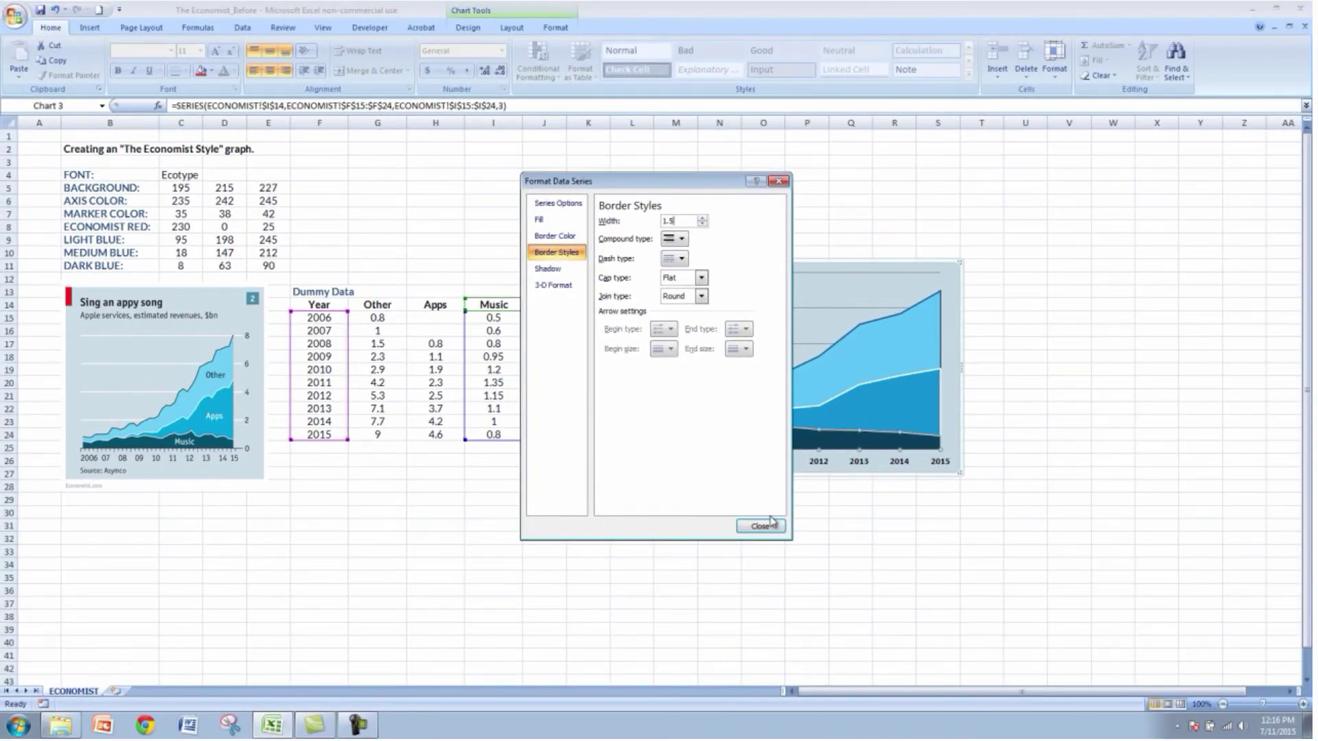
click(769, 524)
click(796, 516)
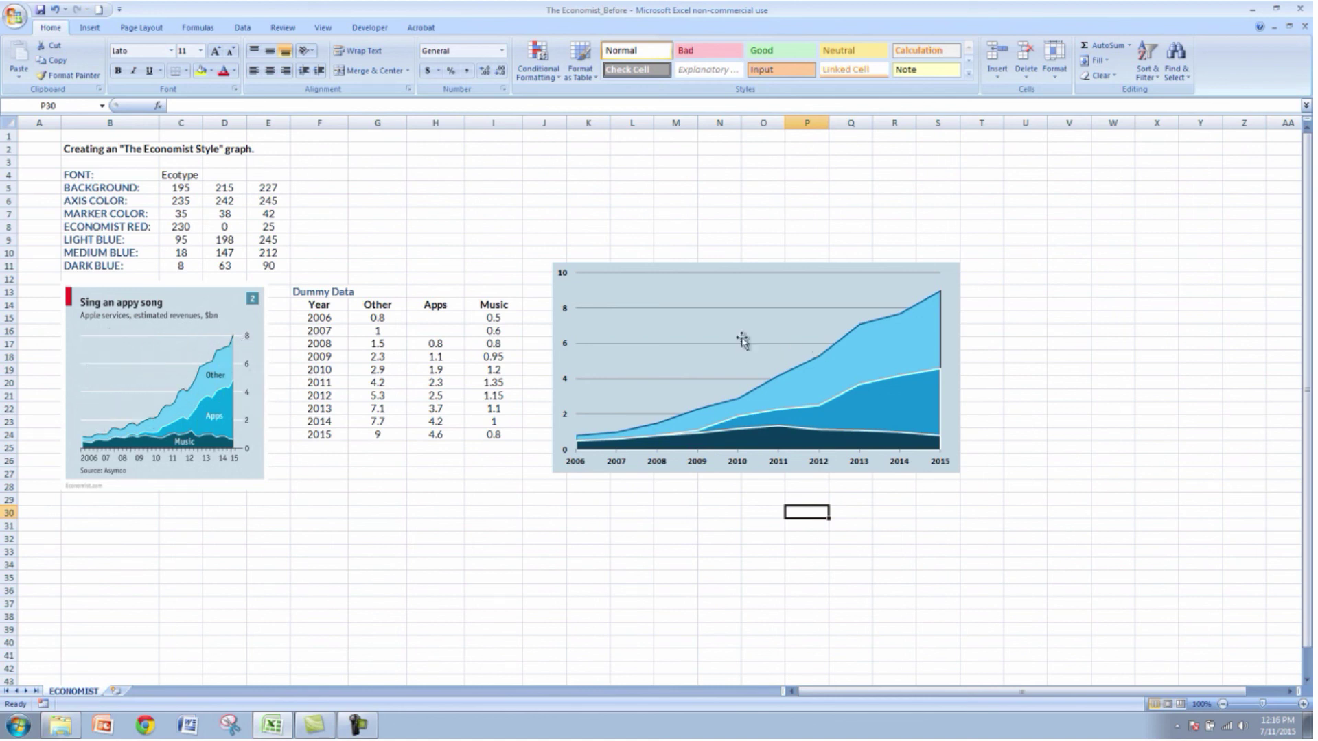
- Format the chart's major gridlines as solid lines with 1 pt width
click(697, 311)
right_click(698, 314)
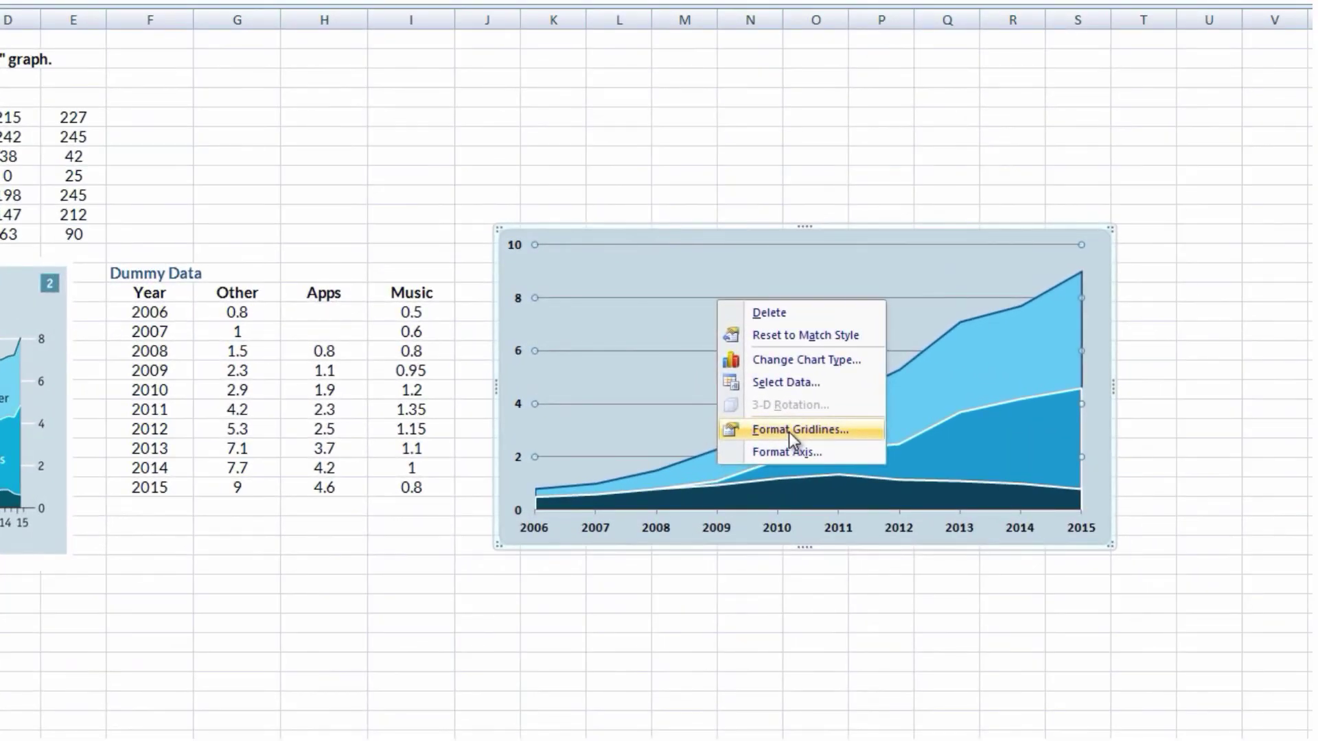
click(789, 431)
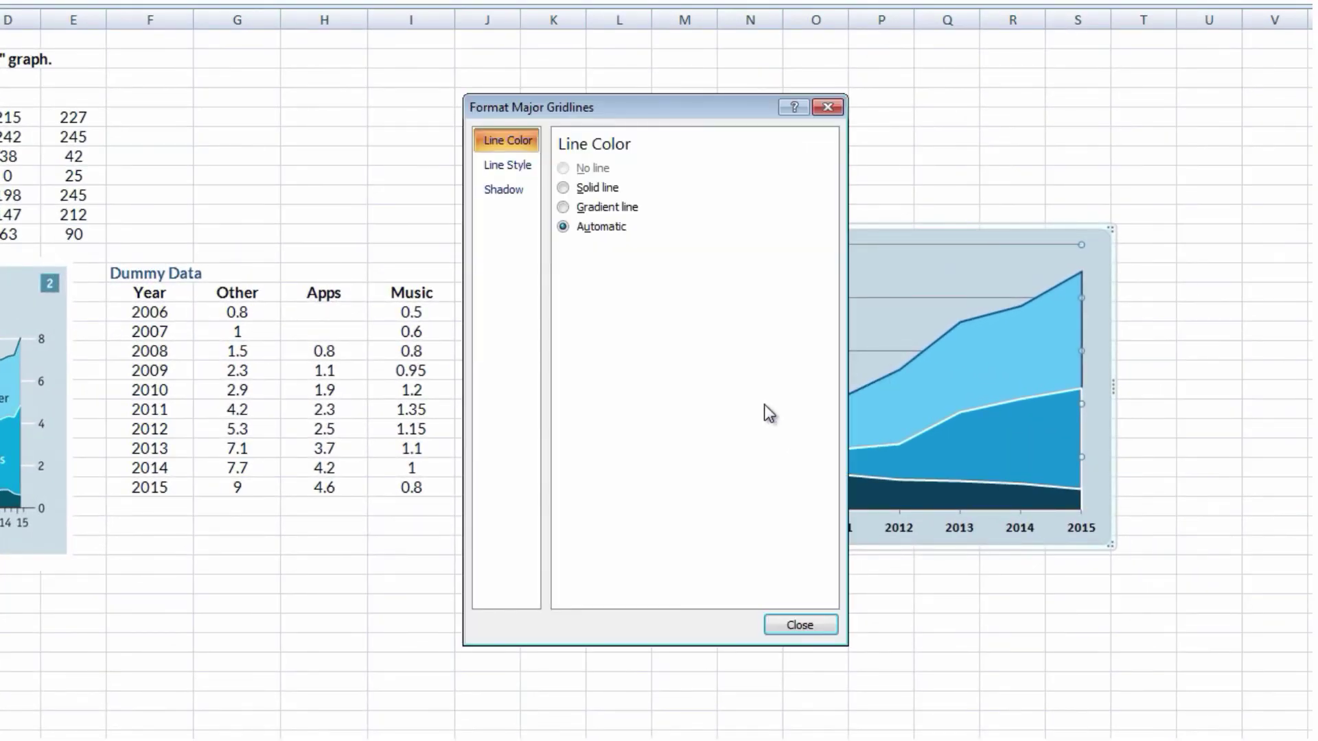
click(592, 188)
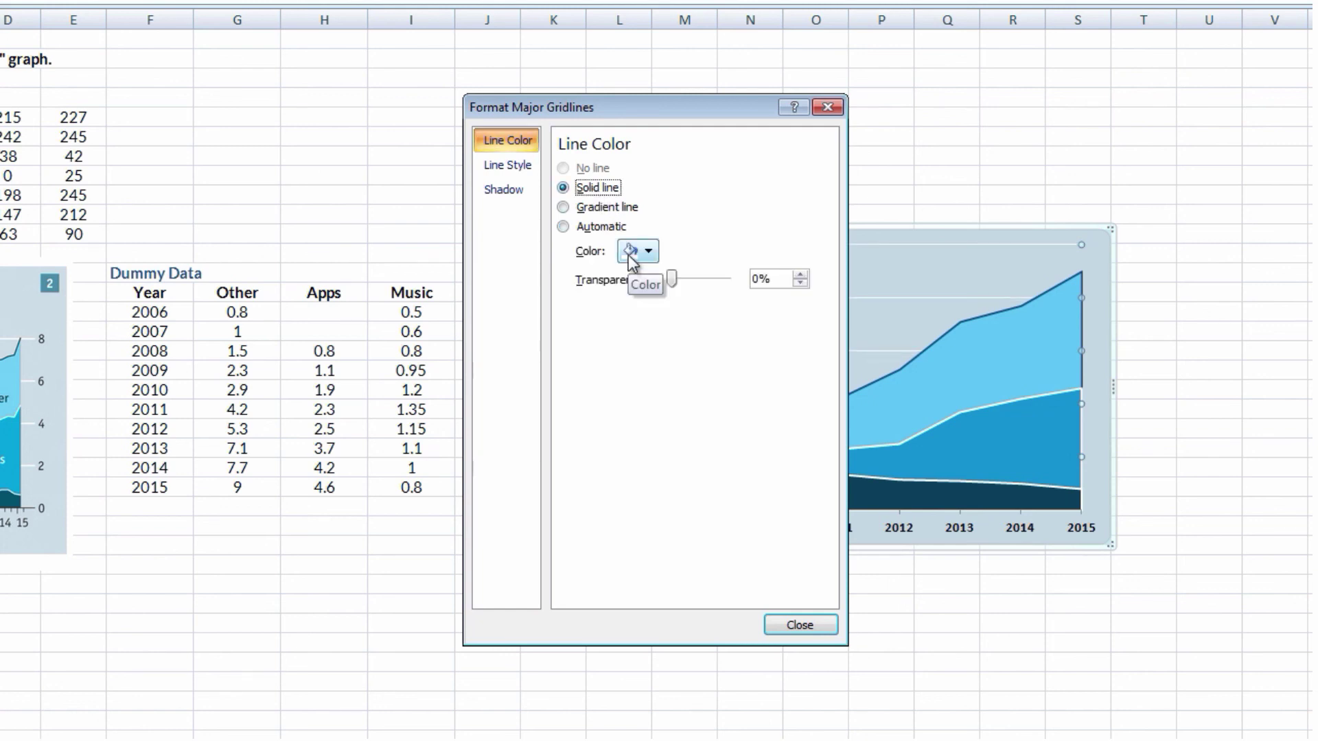
click(523, 167)
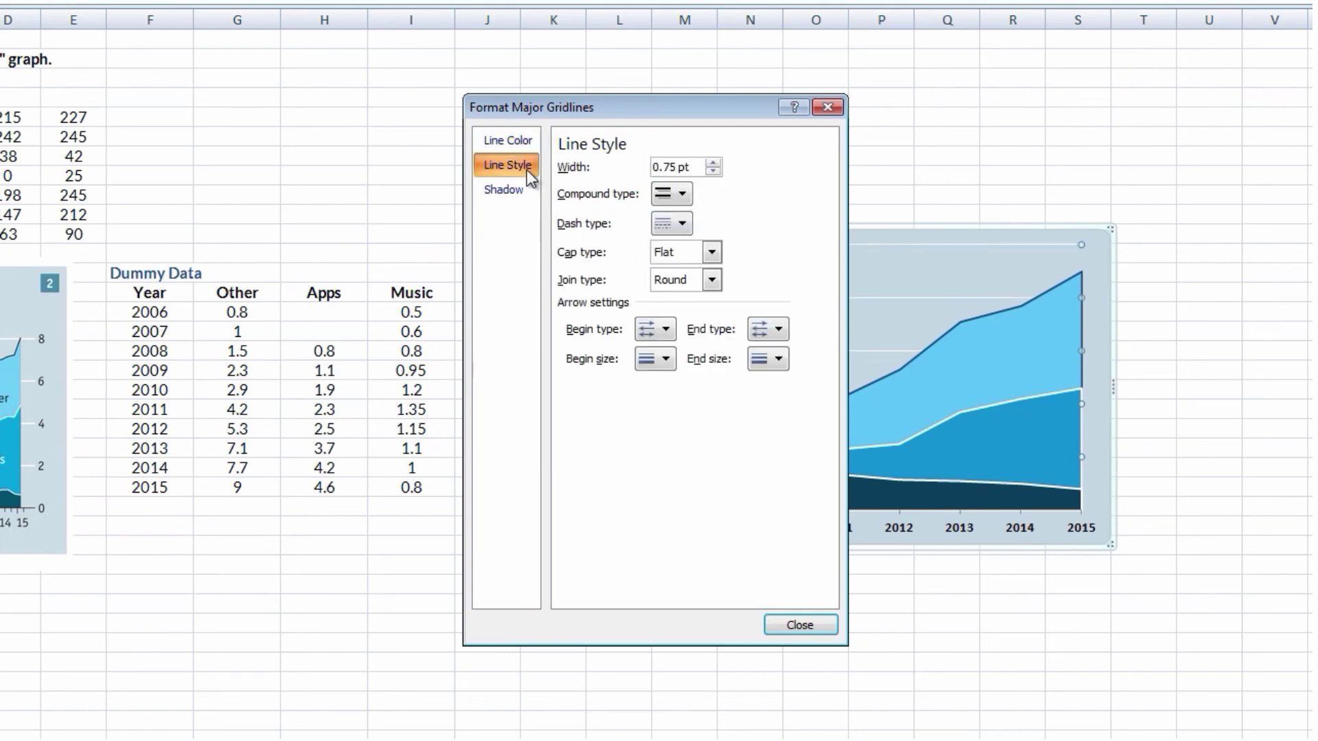
drag(693, 167, 623, 163)
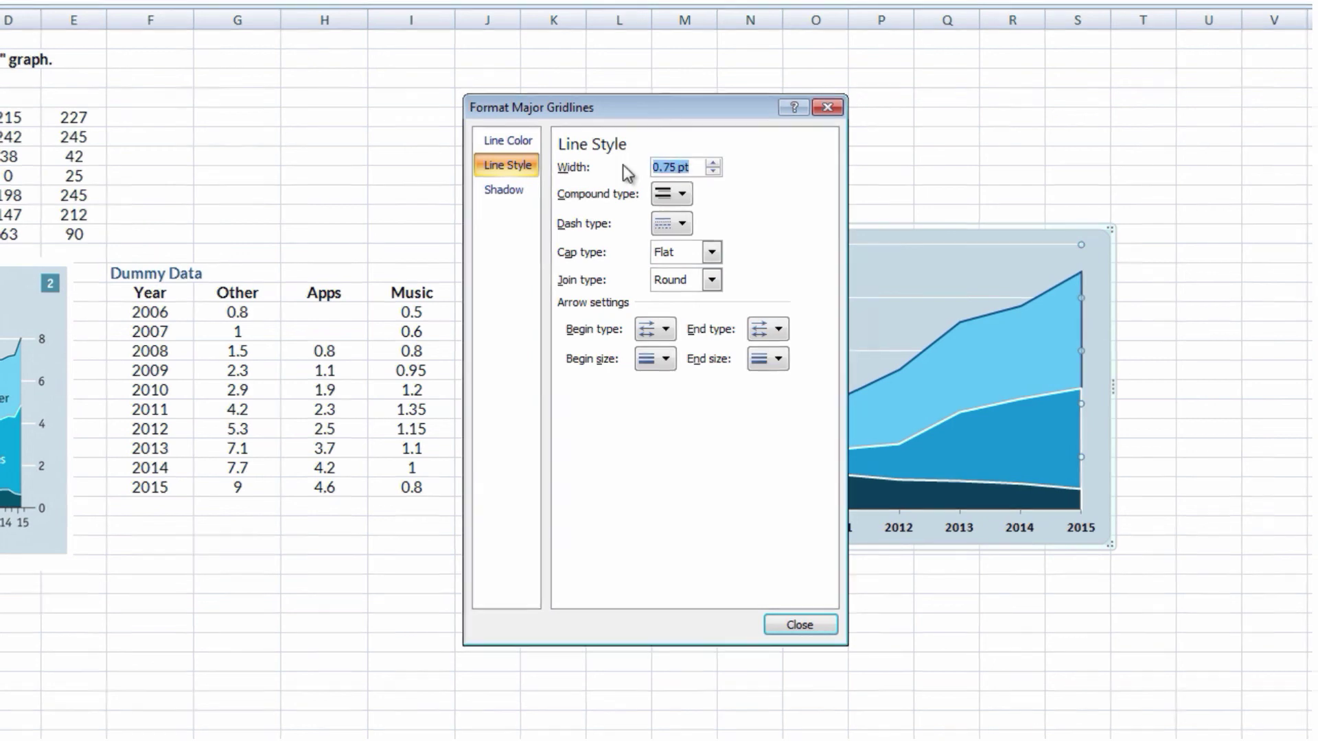
text(1)
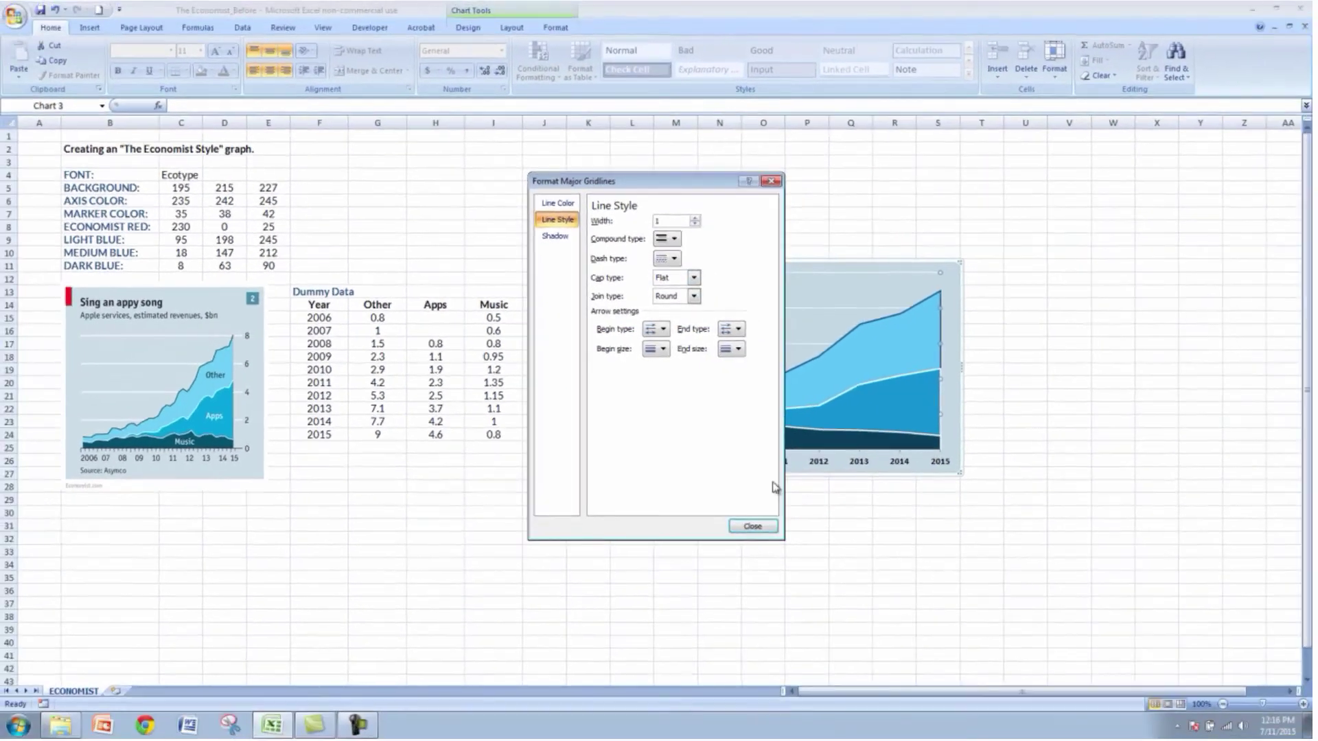
click(754, 526)
click(760, 530)
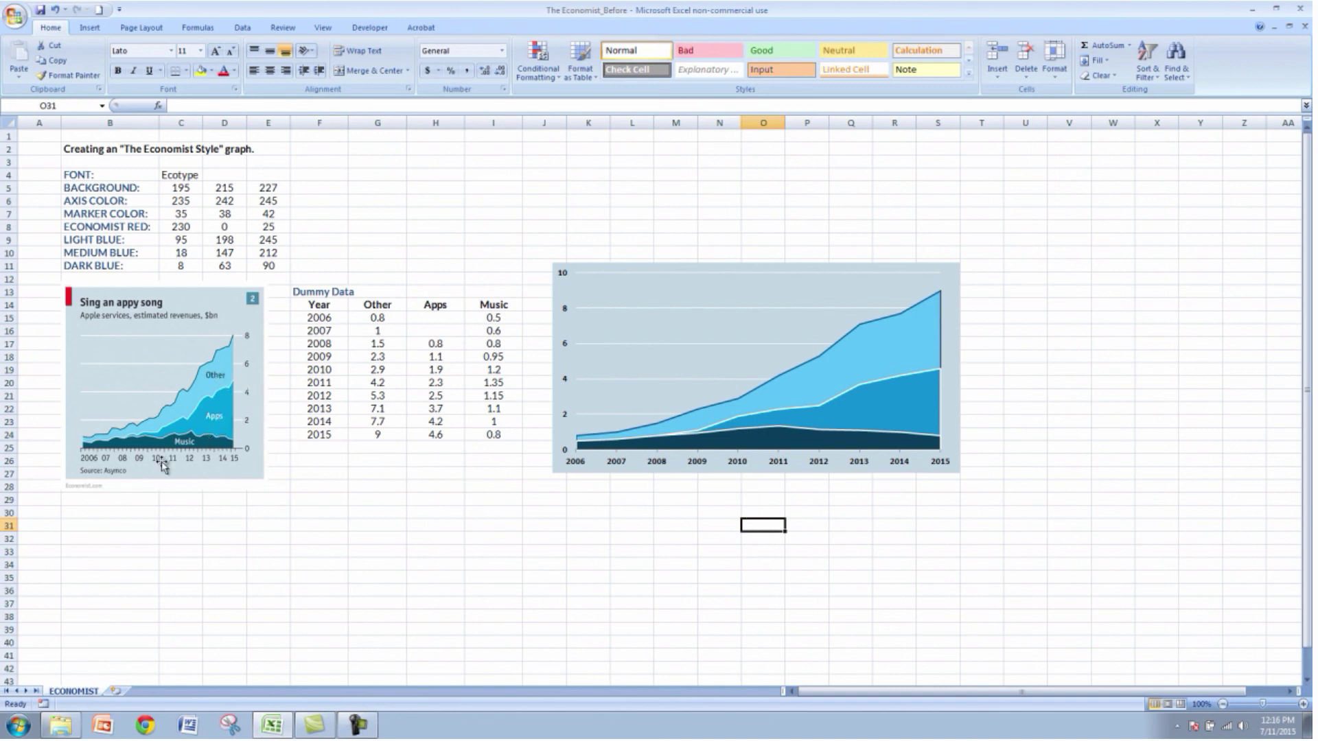
- Add data labels to the Other series showing its series name instead of values
click(886, 353)
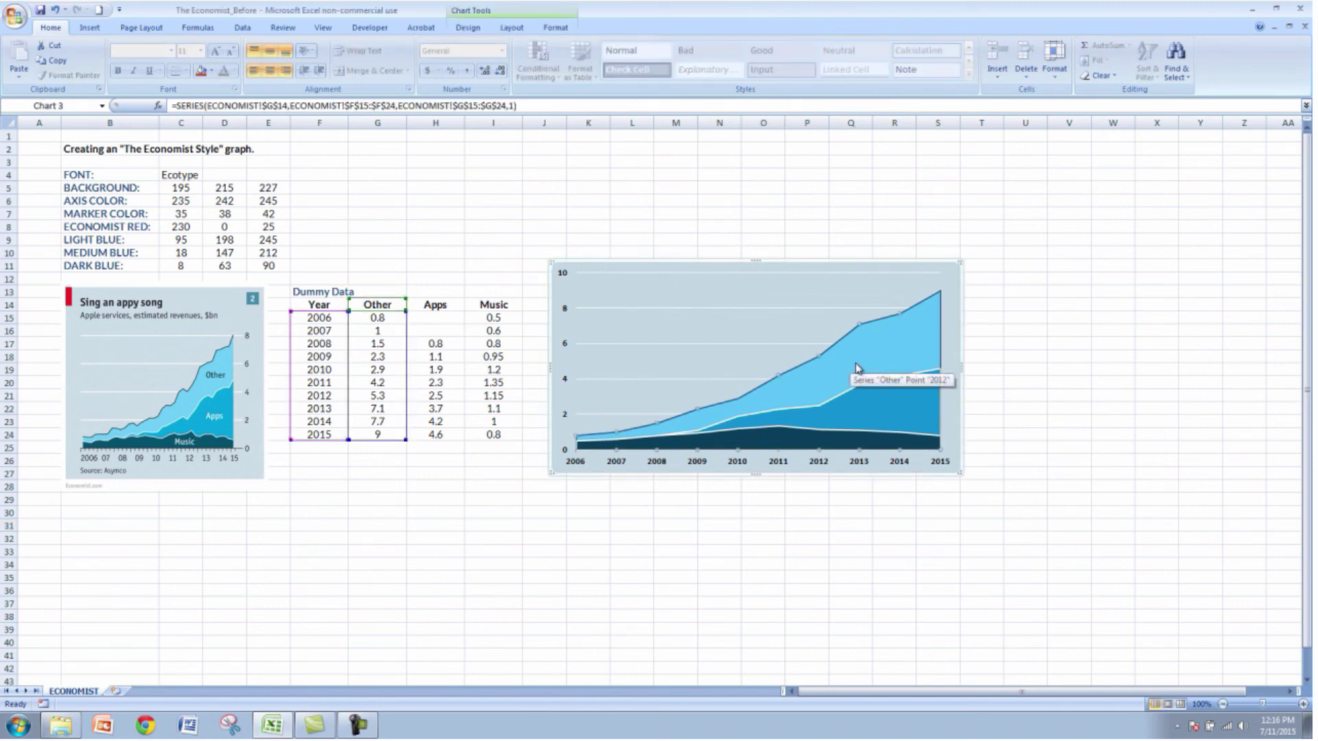
right_click(856, 365)
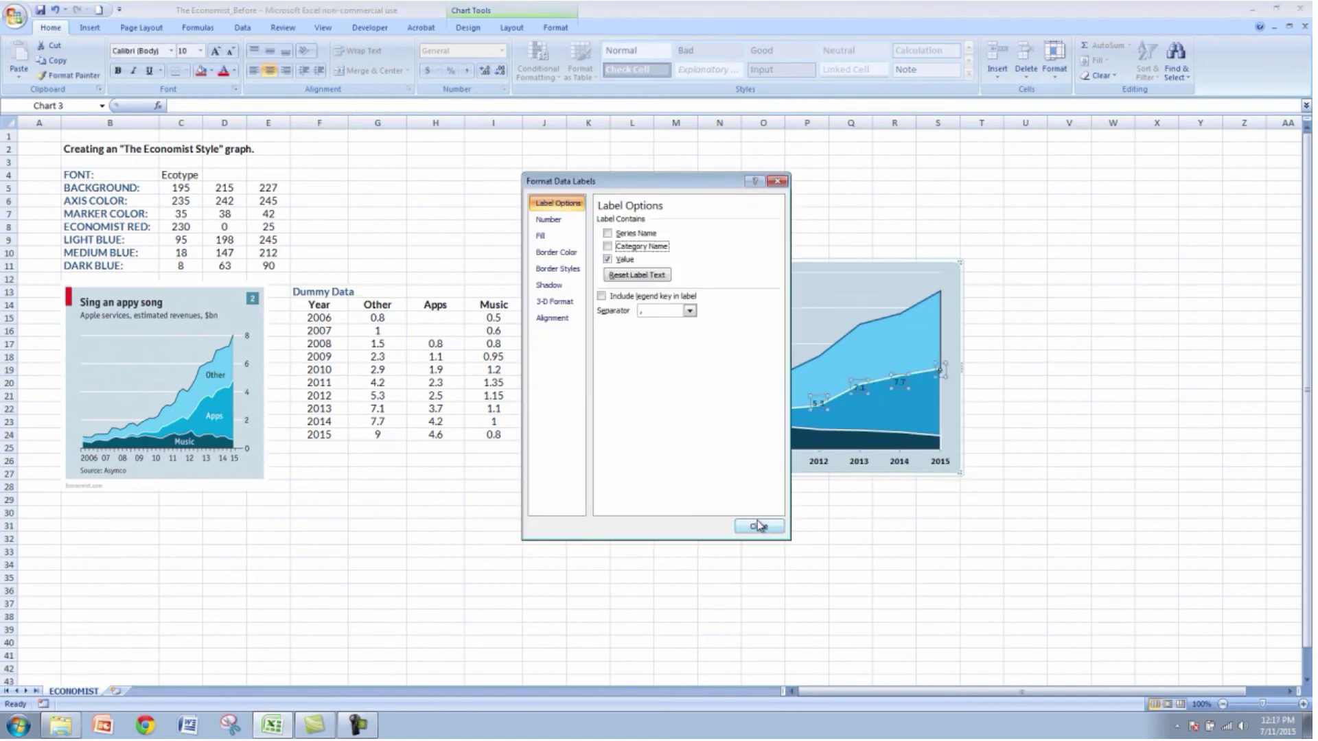
click(755, 524)
click(807, 538)
click(823, 408)
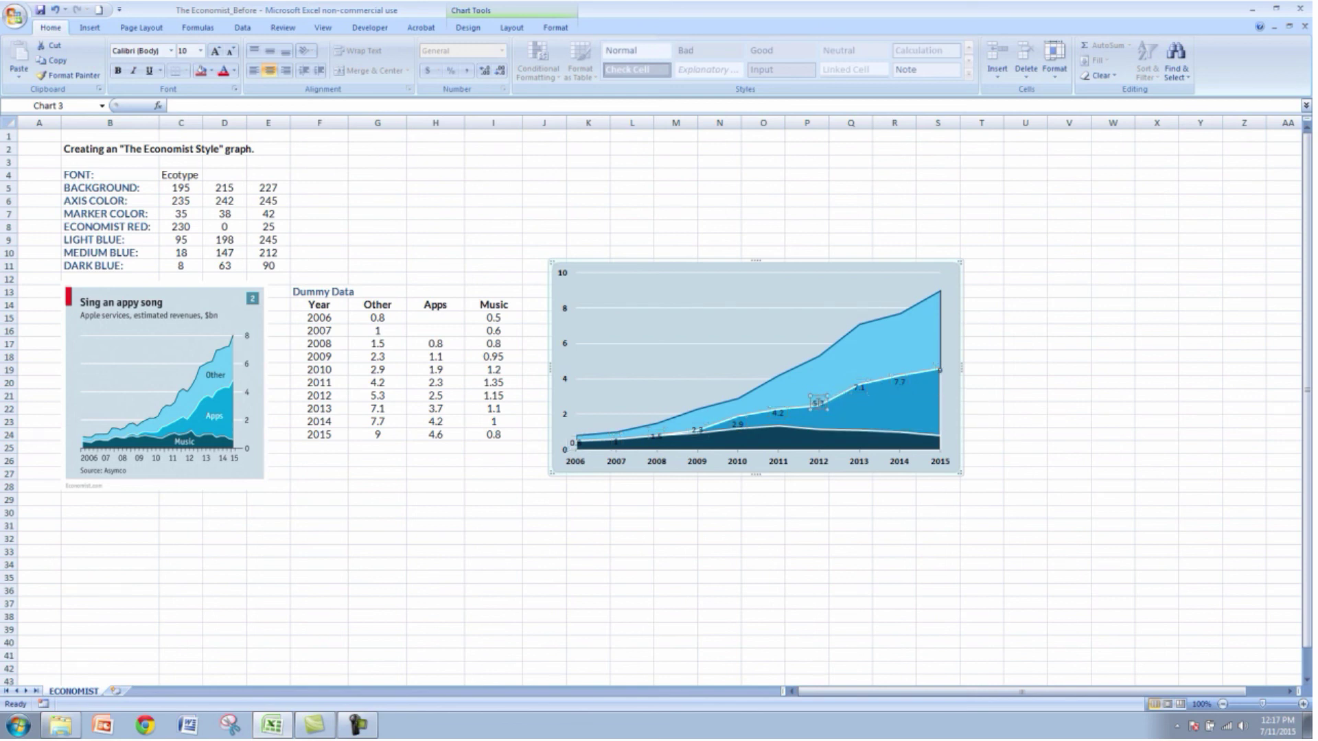
click(856, 387)
click(860, 389)
right_click(858, 390)
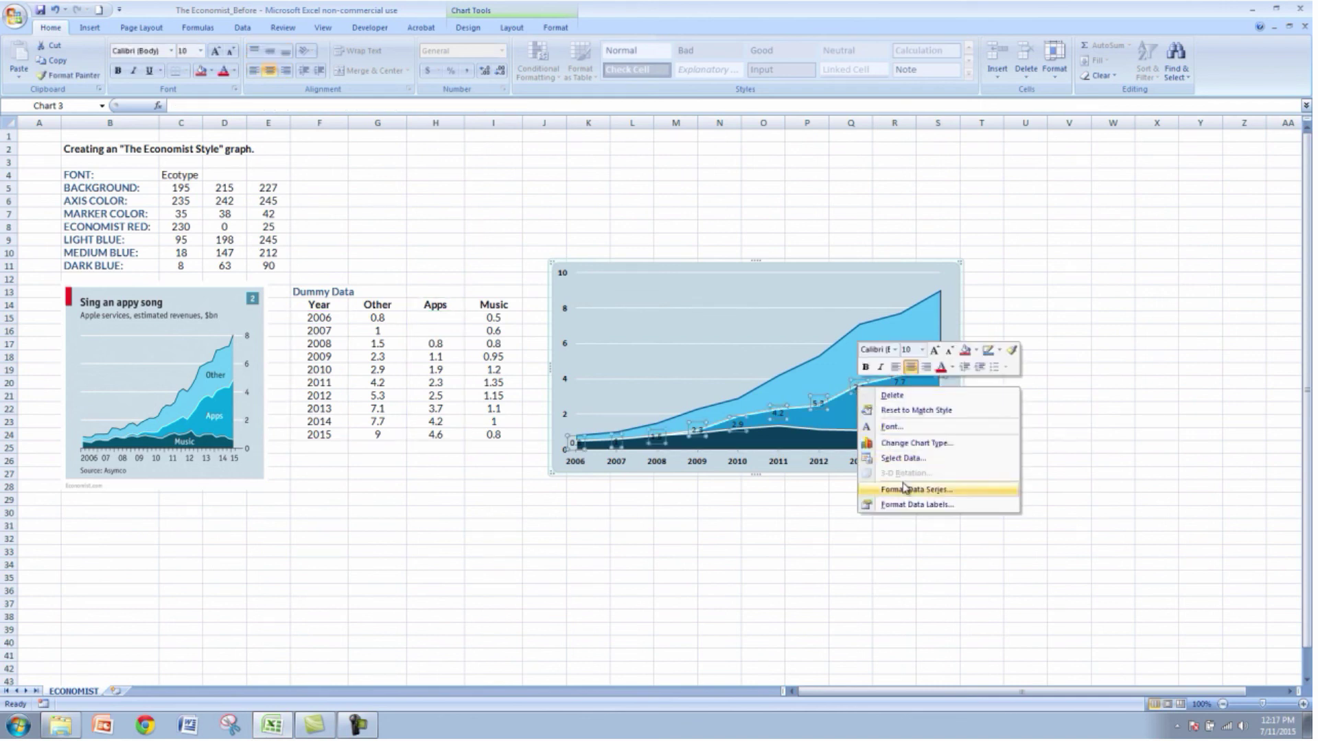
click(910, 506)
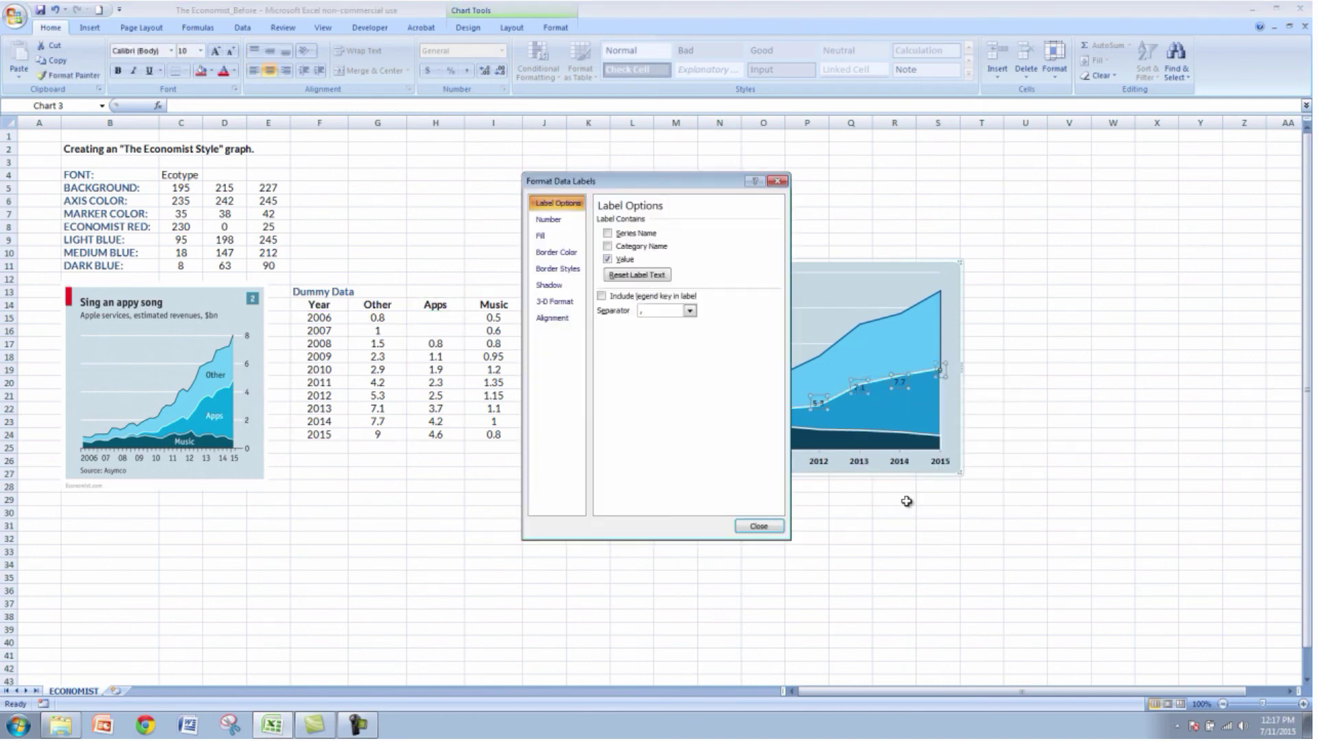
click(607, 259)
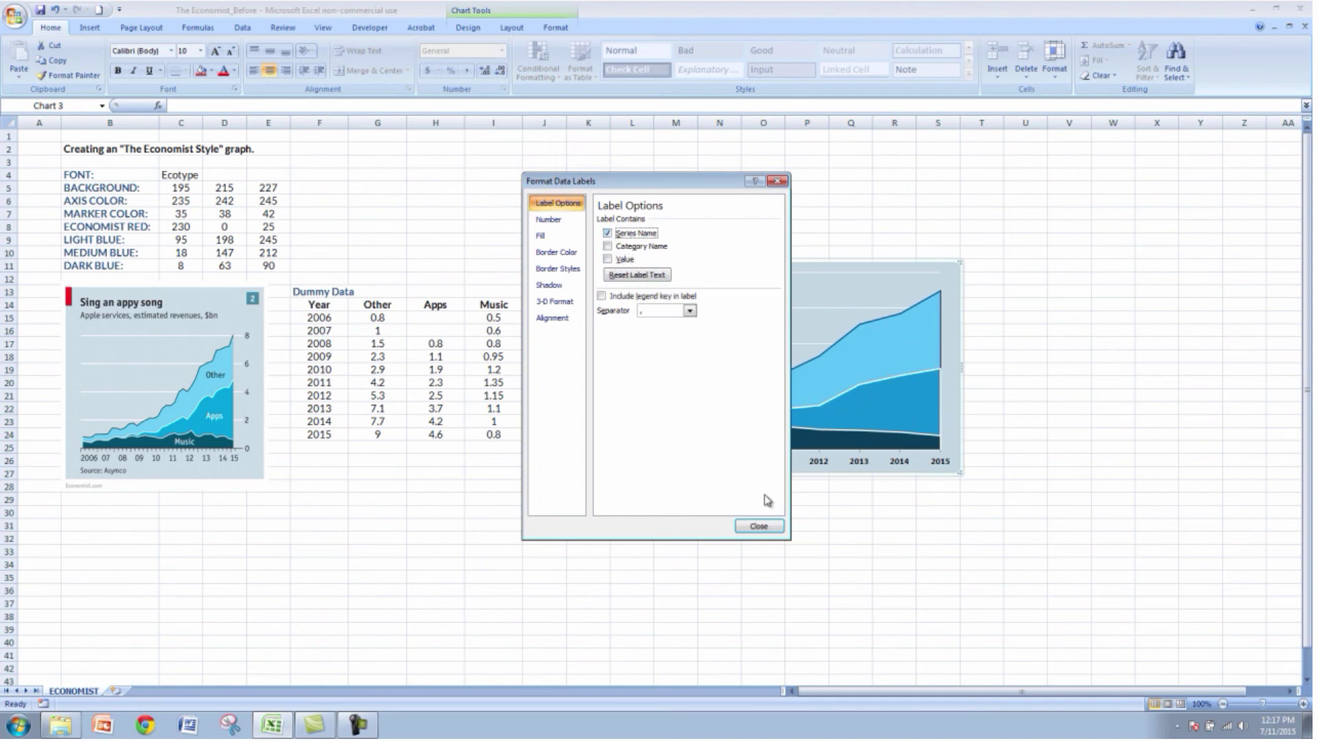
click(771, 526)
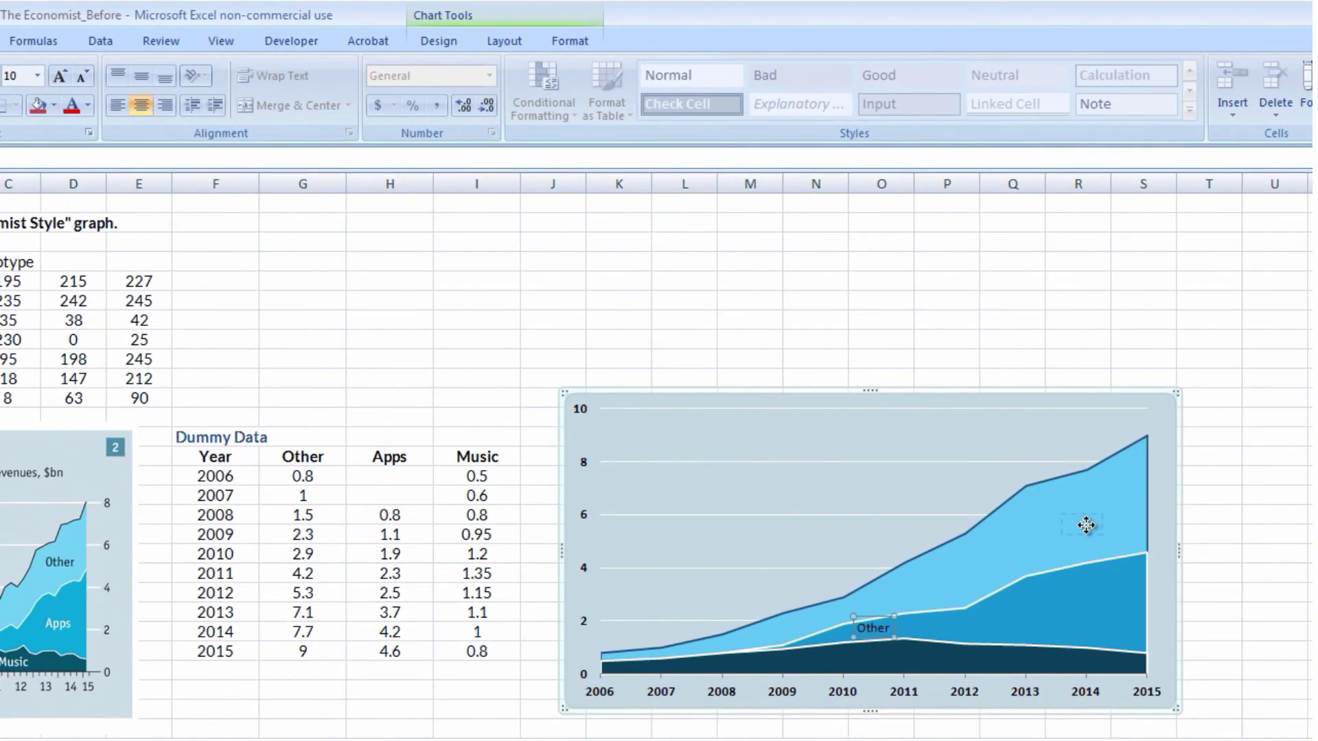
- Move the Other label inside the area near 2014 and grow it to 11 pt
drag(1086, 525, 1086, 526)
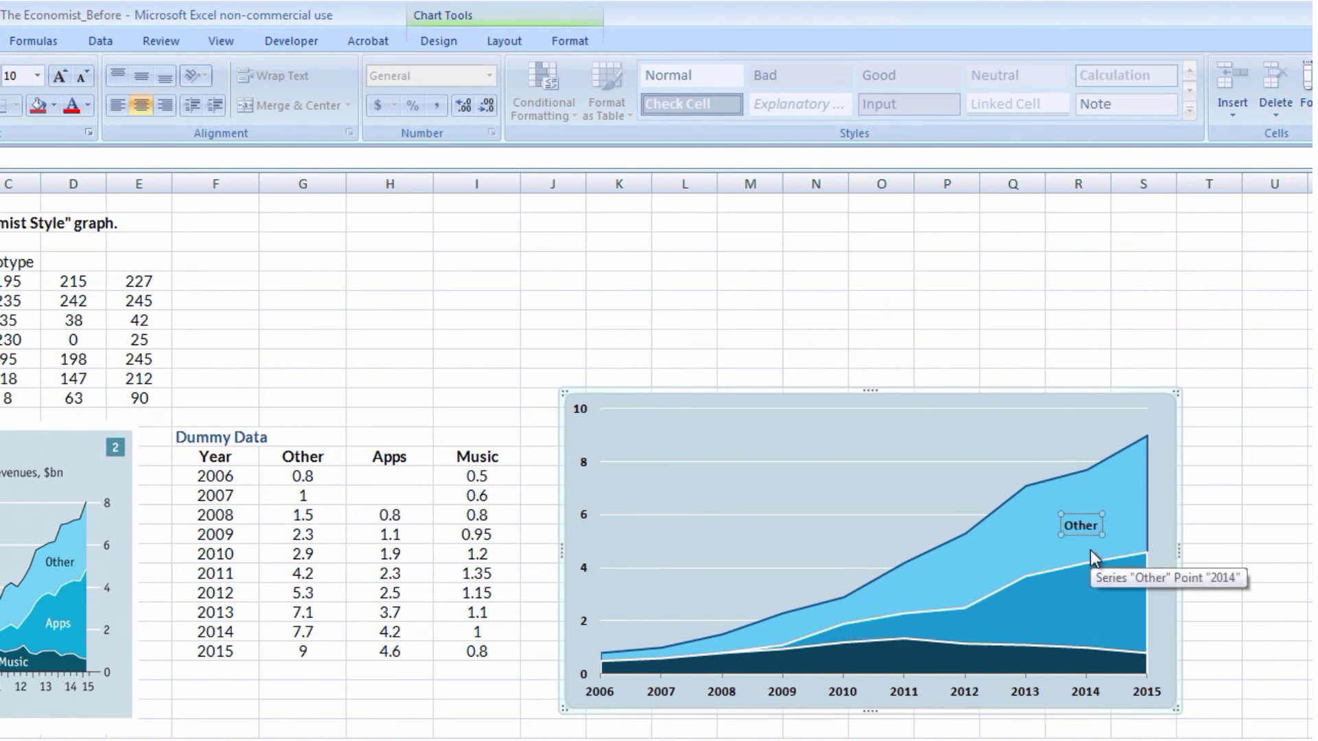
click(69, 84)
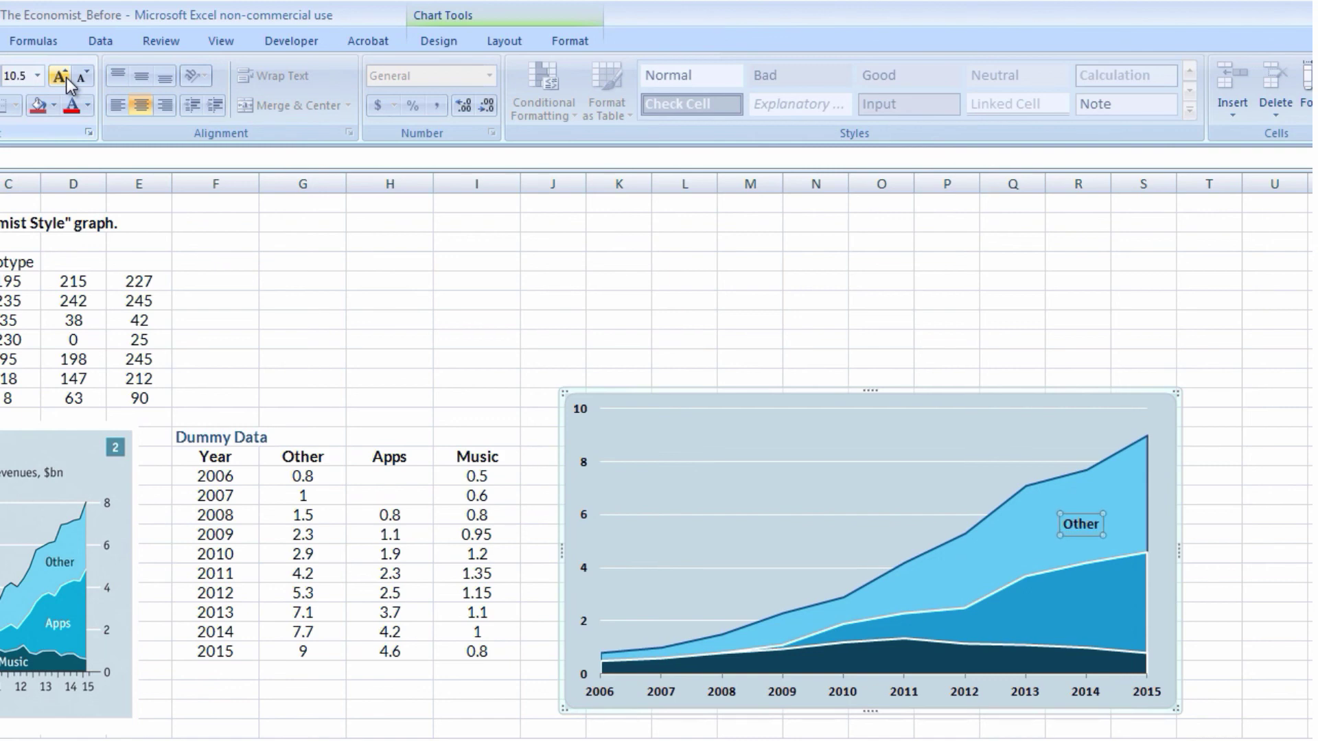
click(68, 85)
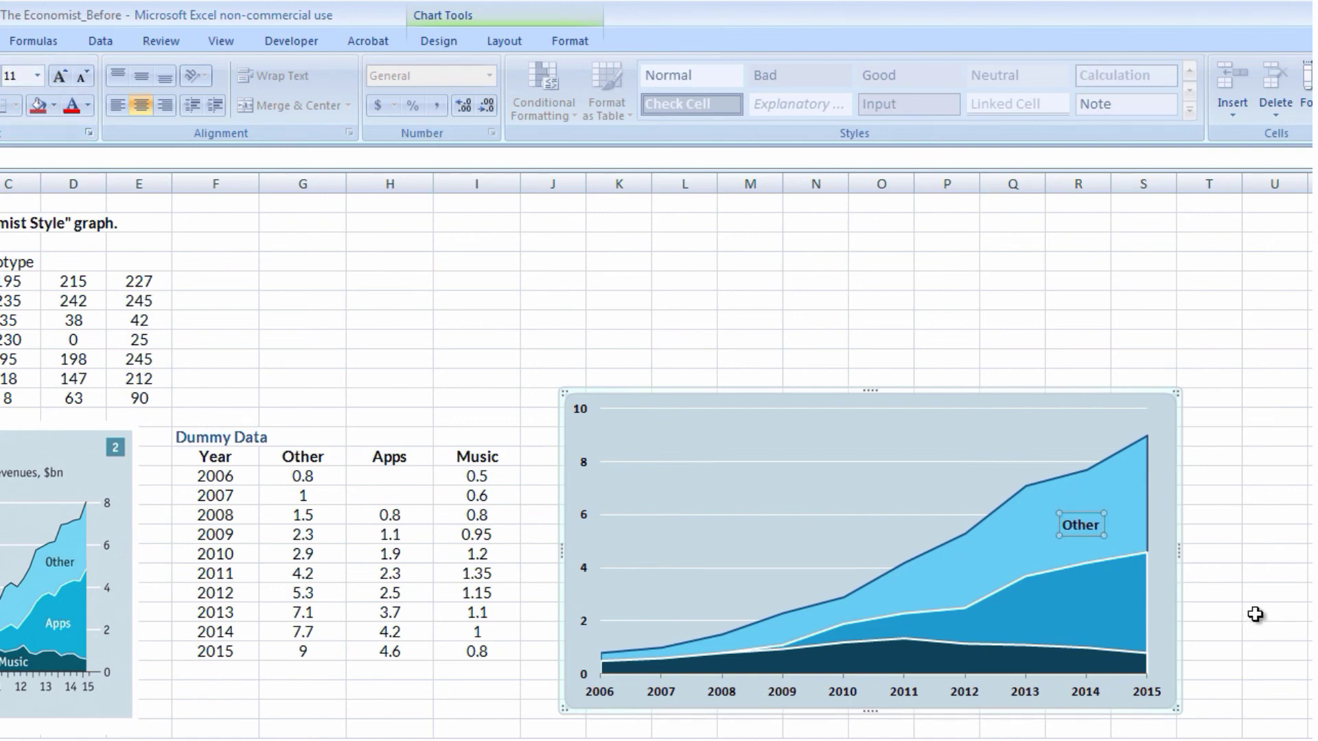
click(1255, 615)
click(1127, 611)
- Add data labels to the Apps series showing its series name instead of values
right_click(1115, 608)
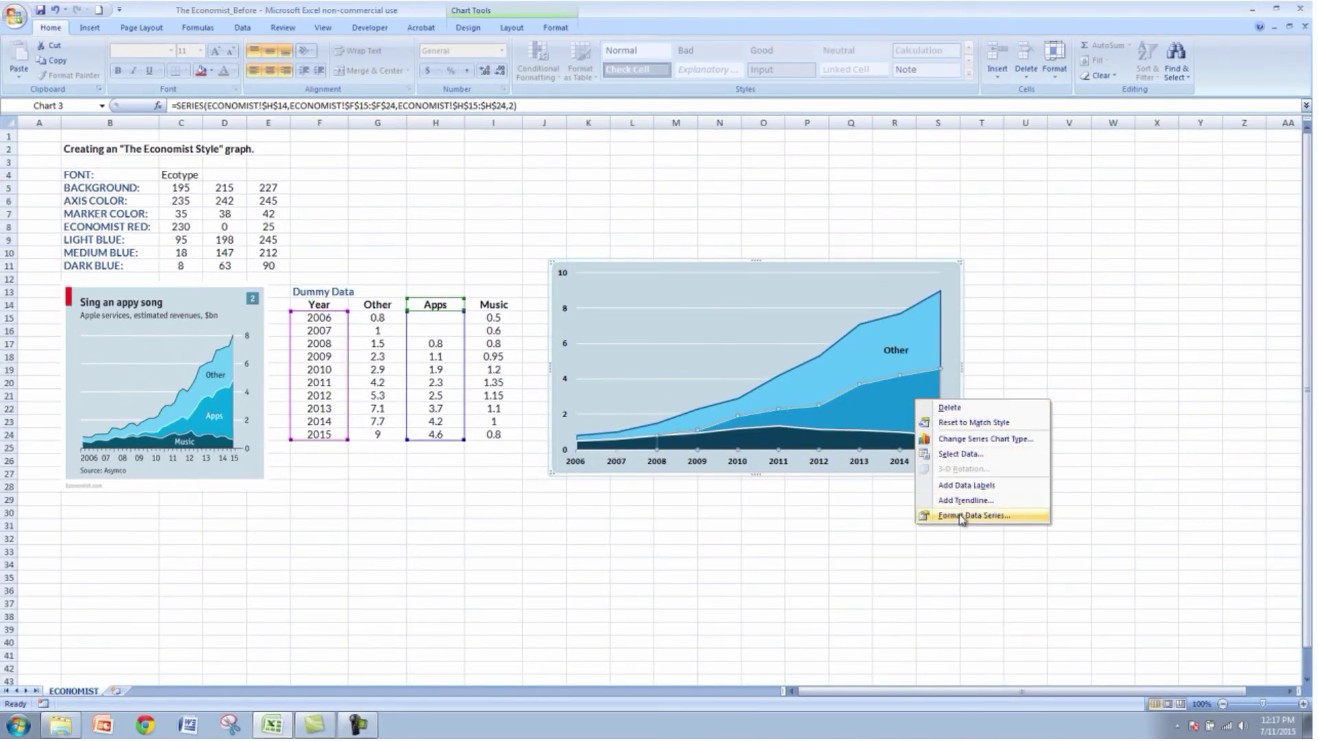
click(965, 485)
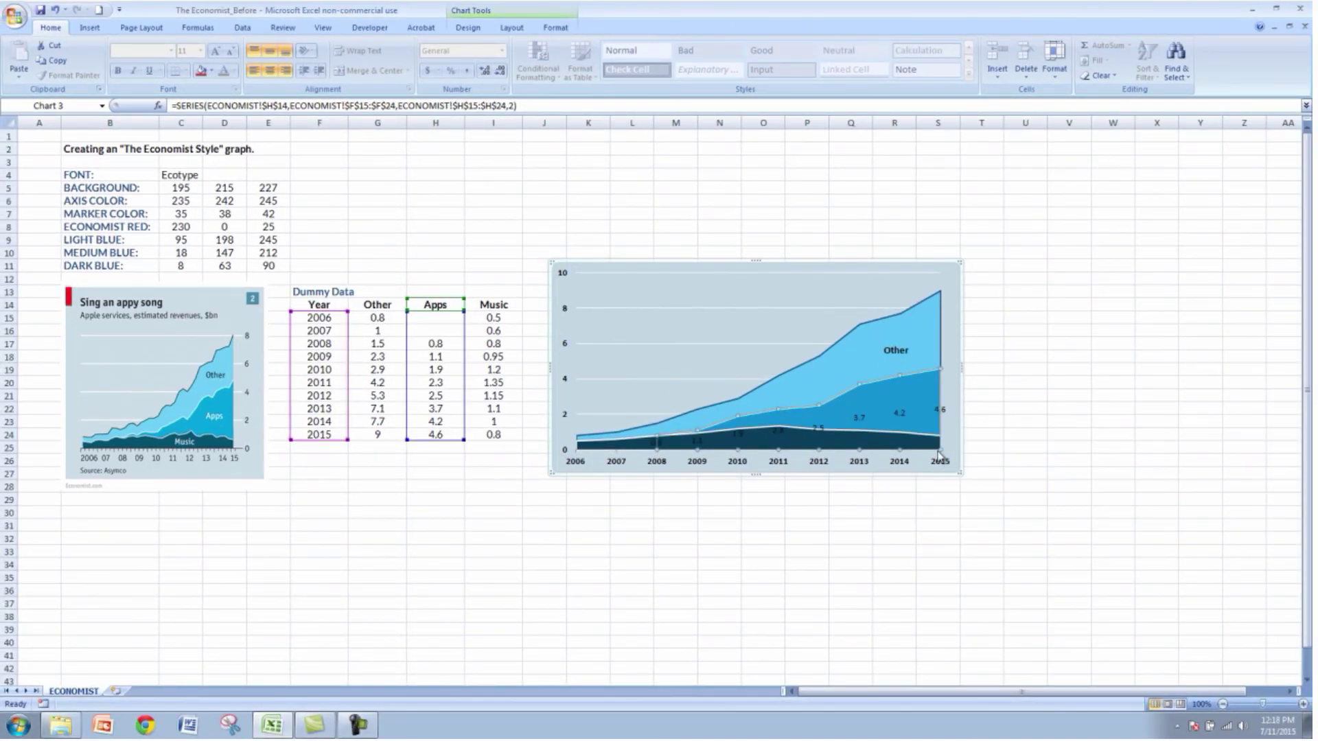
click(899, 416)
right_click(900, 415)
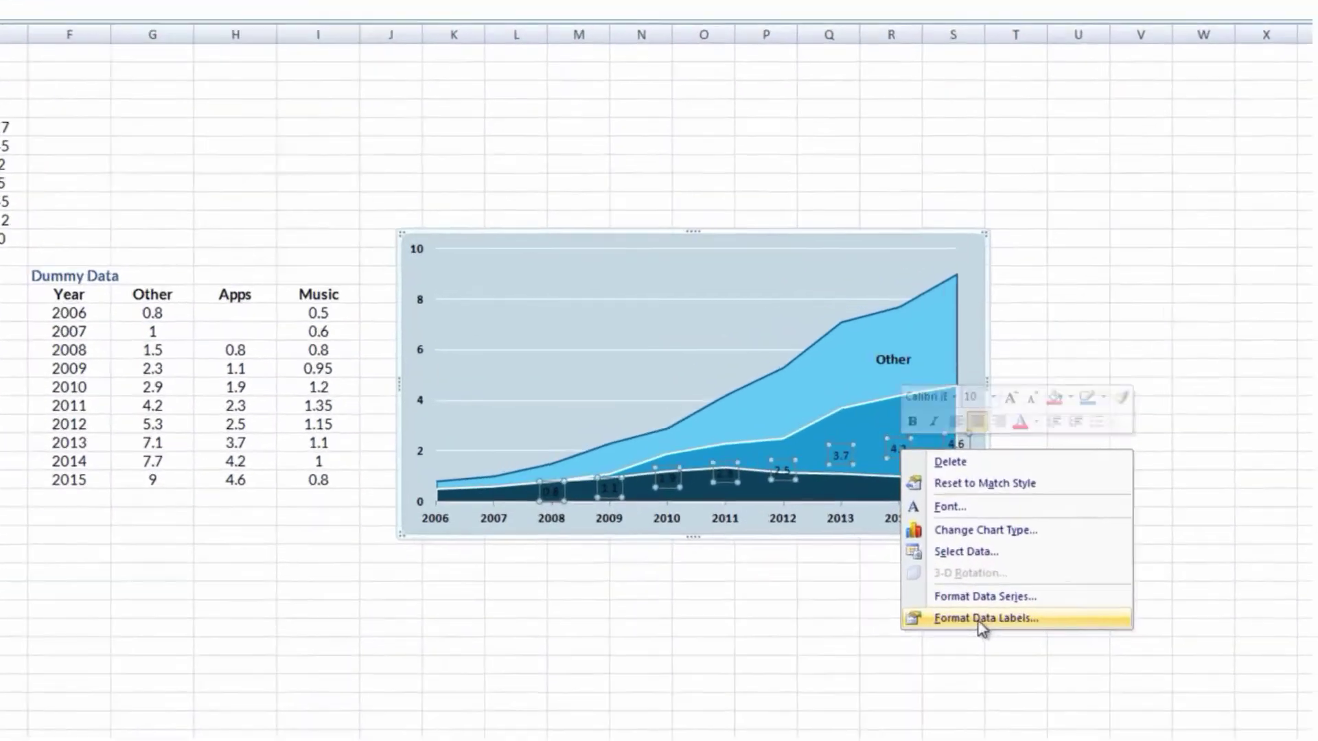
click(962, 539)
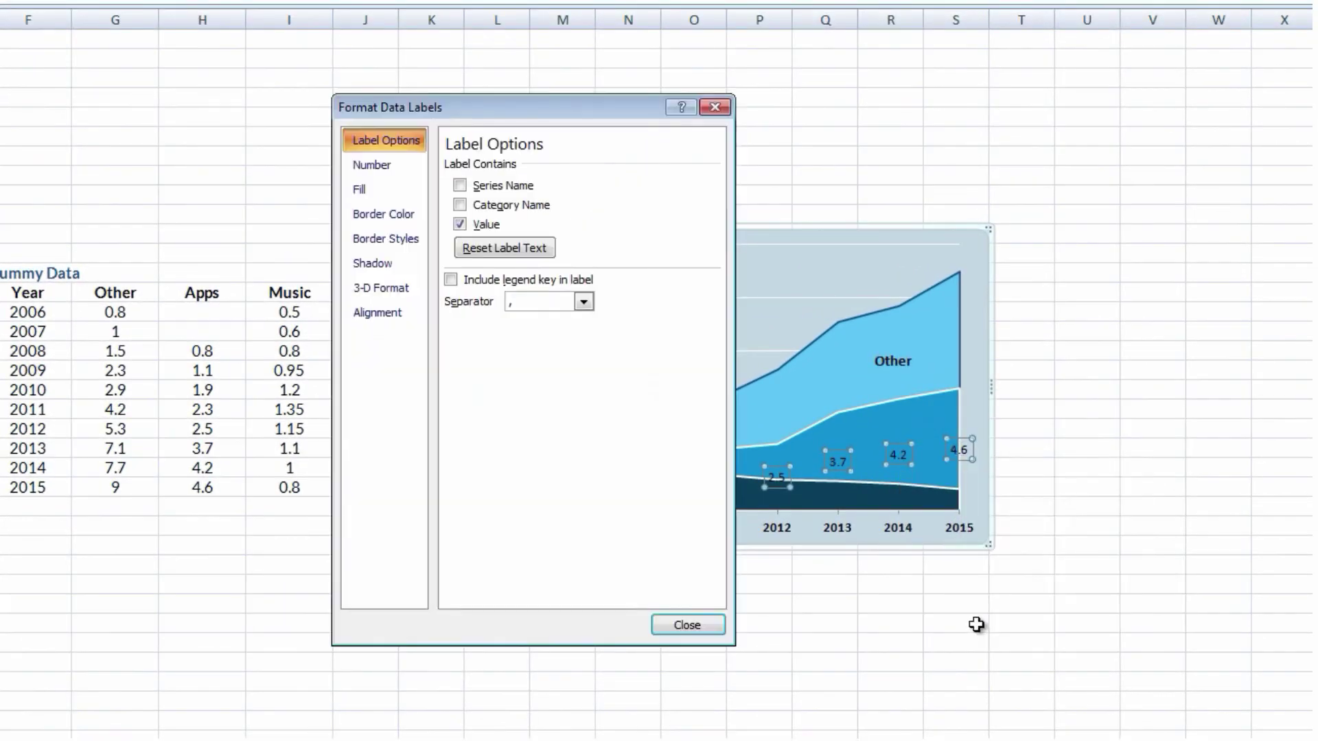
click(460, 224)
click(460, 185)
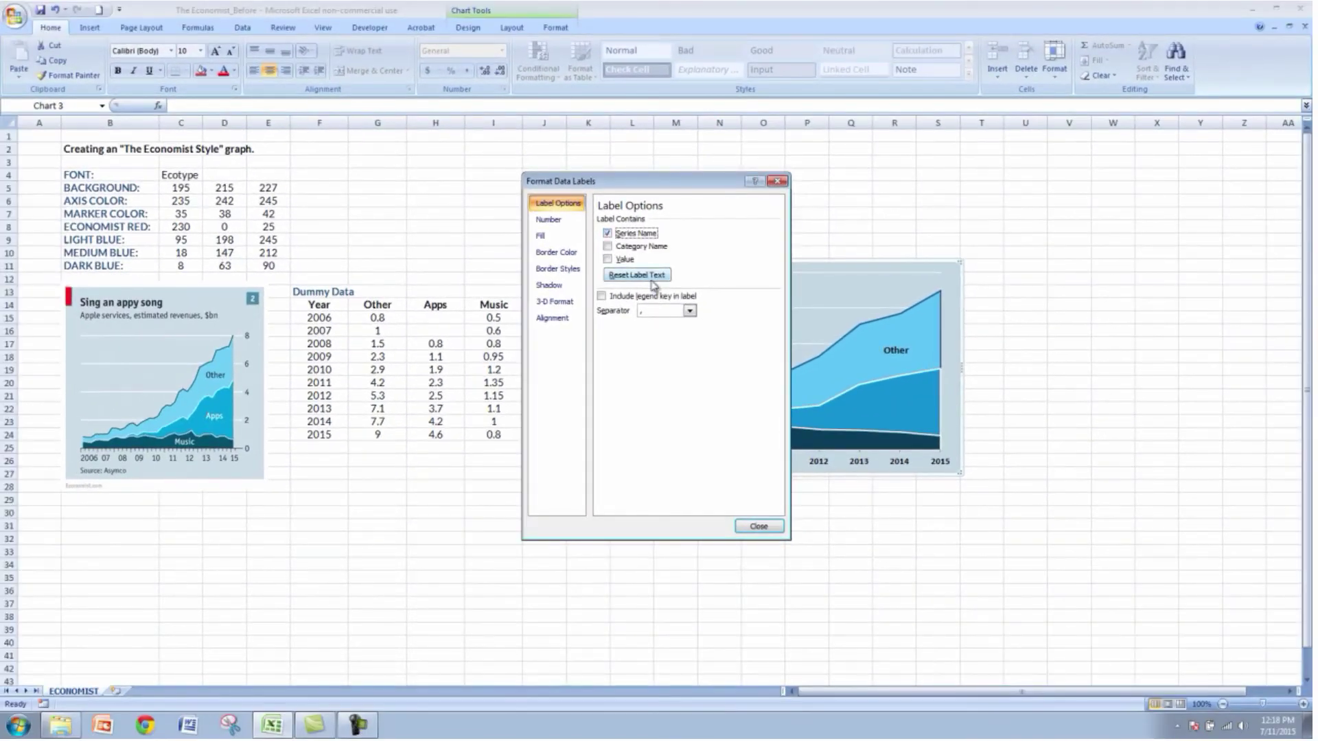
click(758, 526)
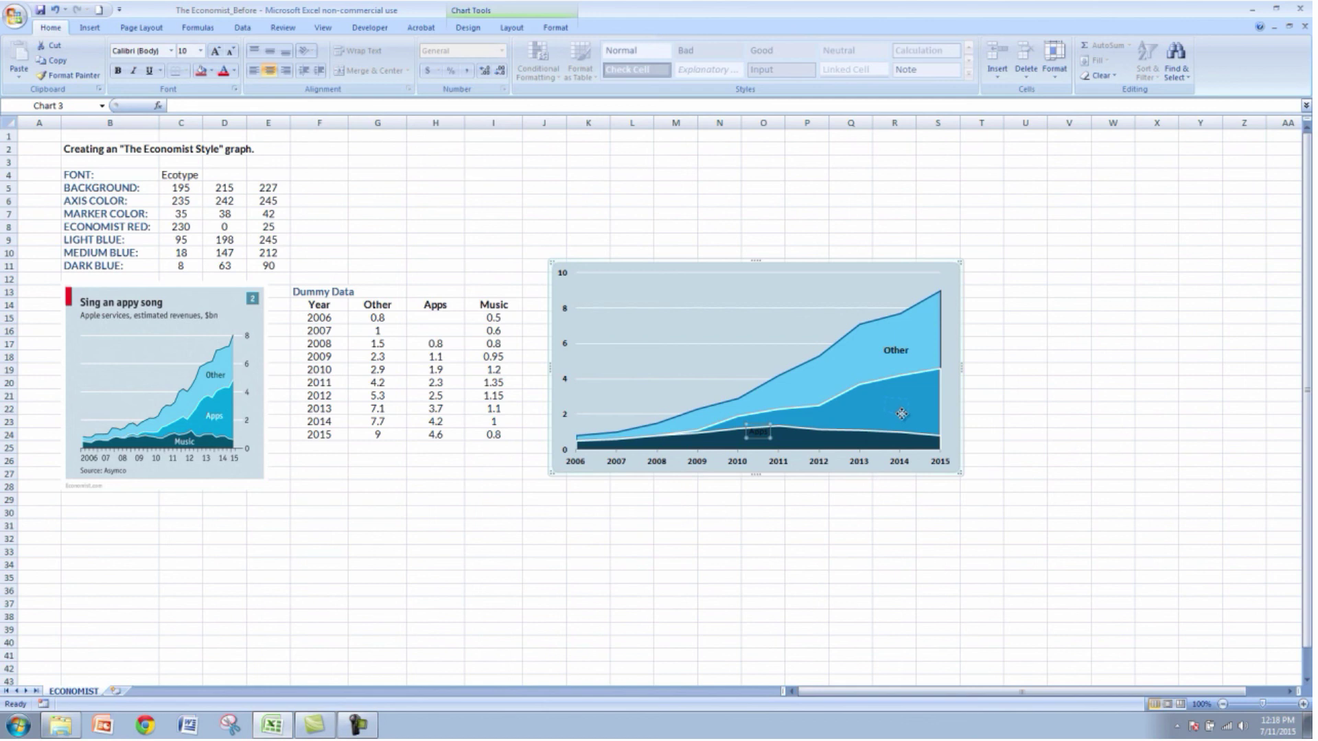
- Place the Apps label near 2014 in 11 pt white text
drag(901, 414, 907, 408)
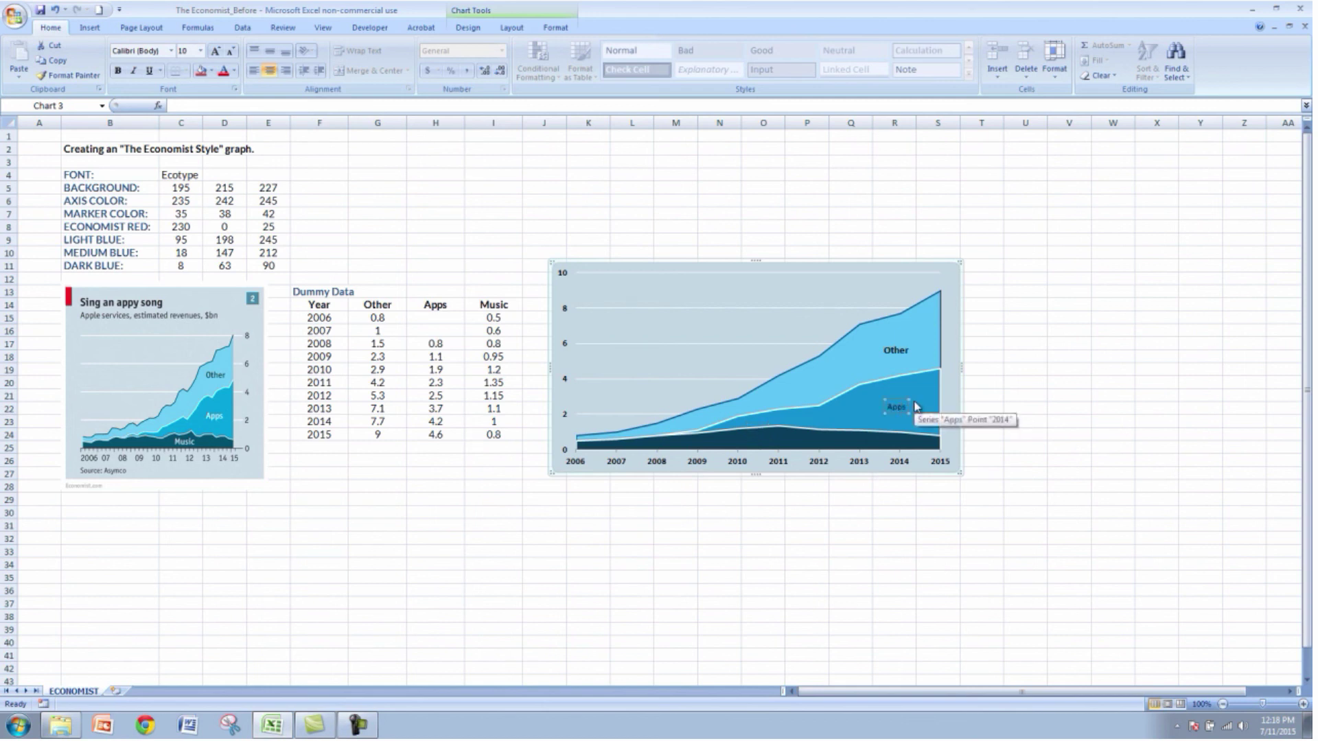
click(200, 53)
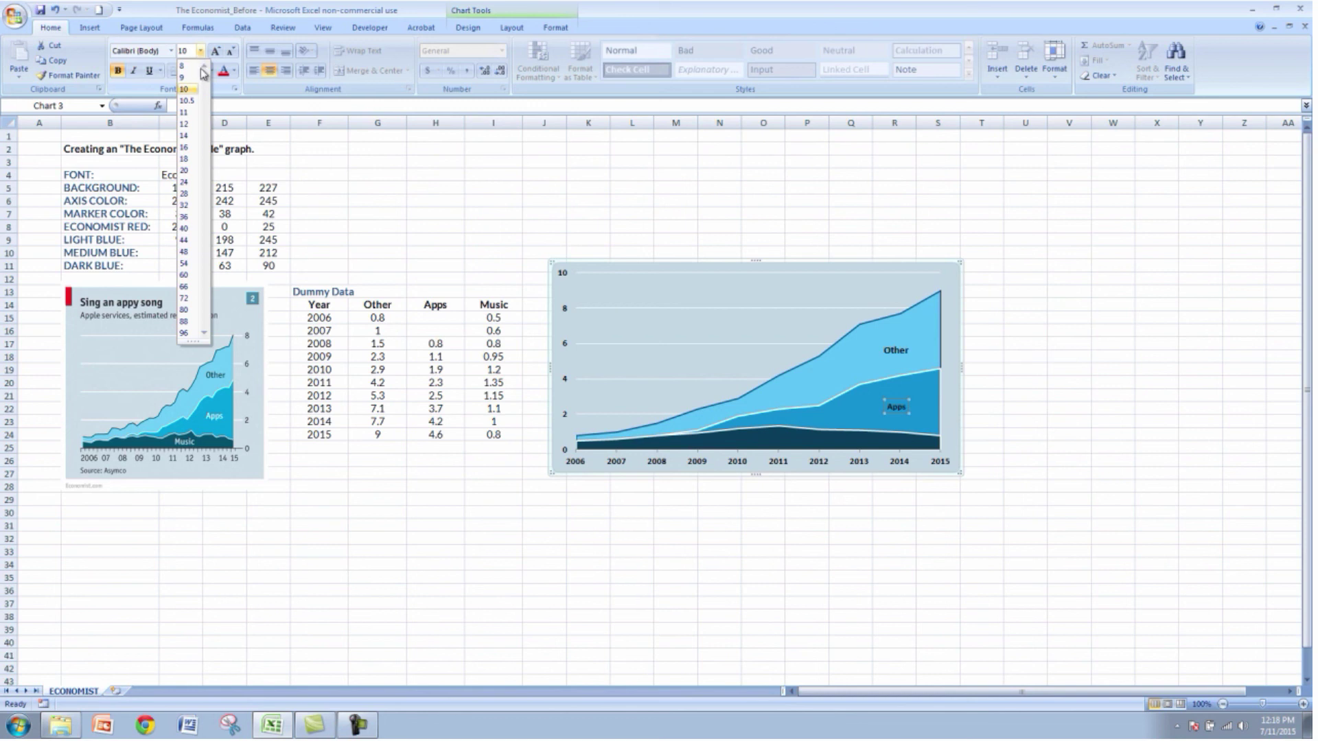
click(187, 114)
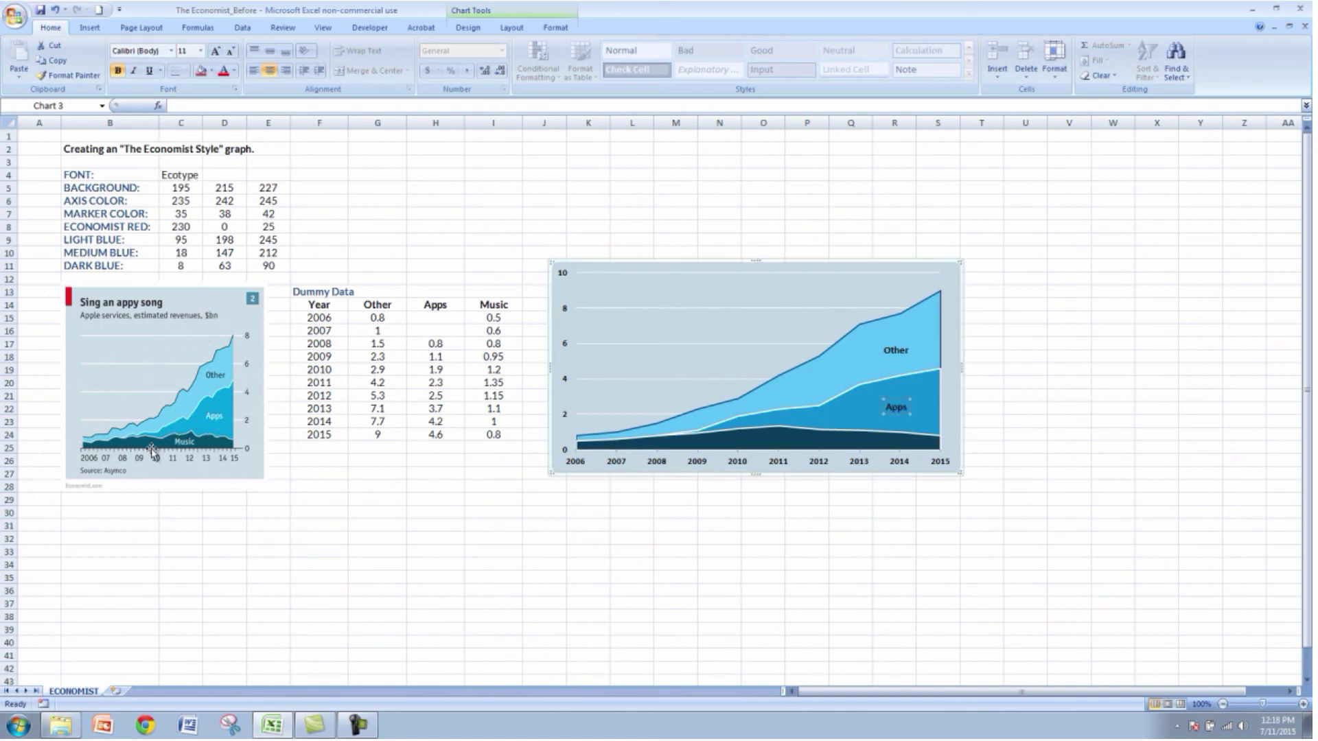
click(236, 73)
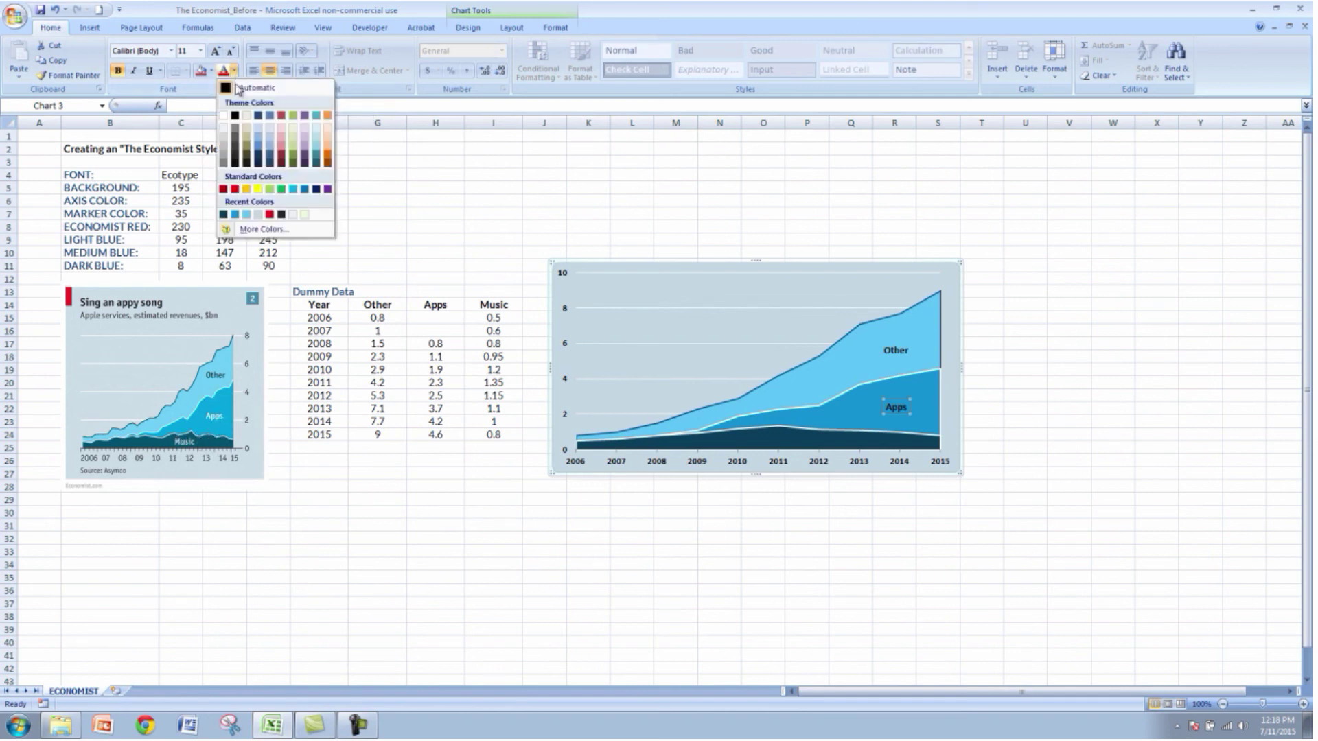
click(225, 118)
click(1120, 512)
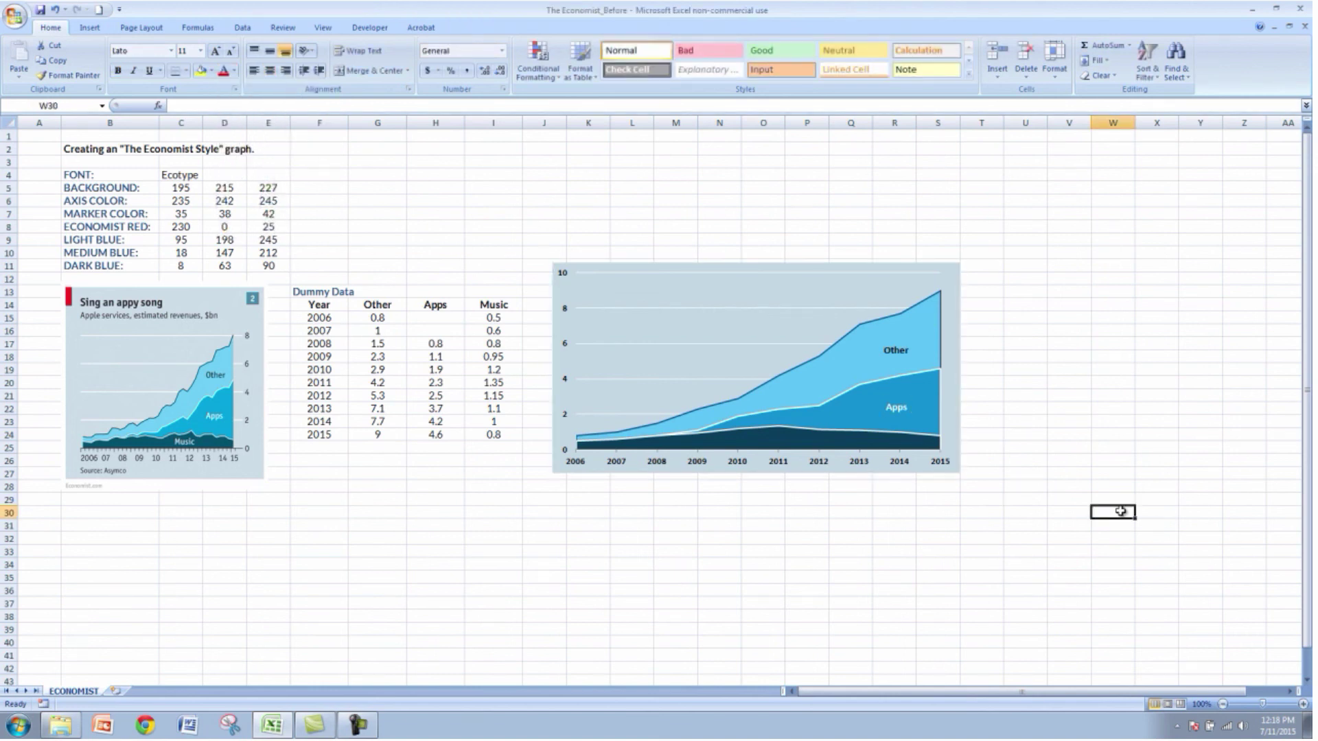
- Add data labels to the Music series showing its series name instead of values
click(782, 440)
right_click(793, 445)
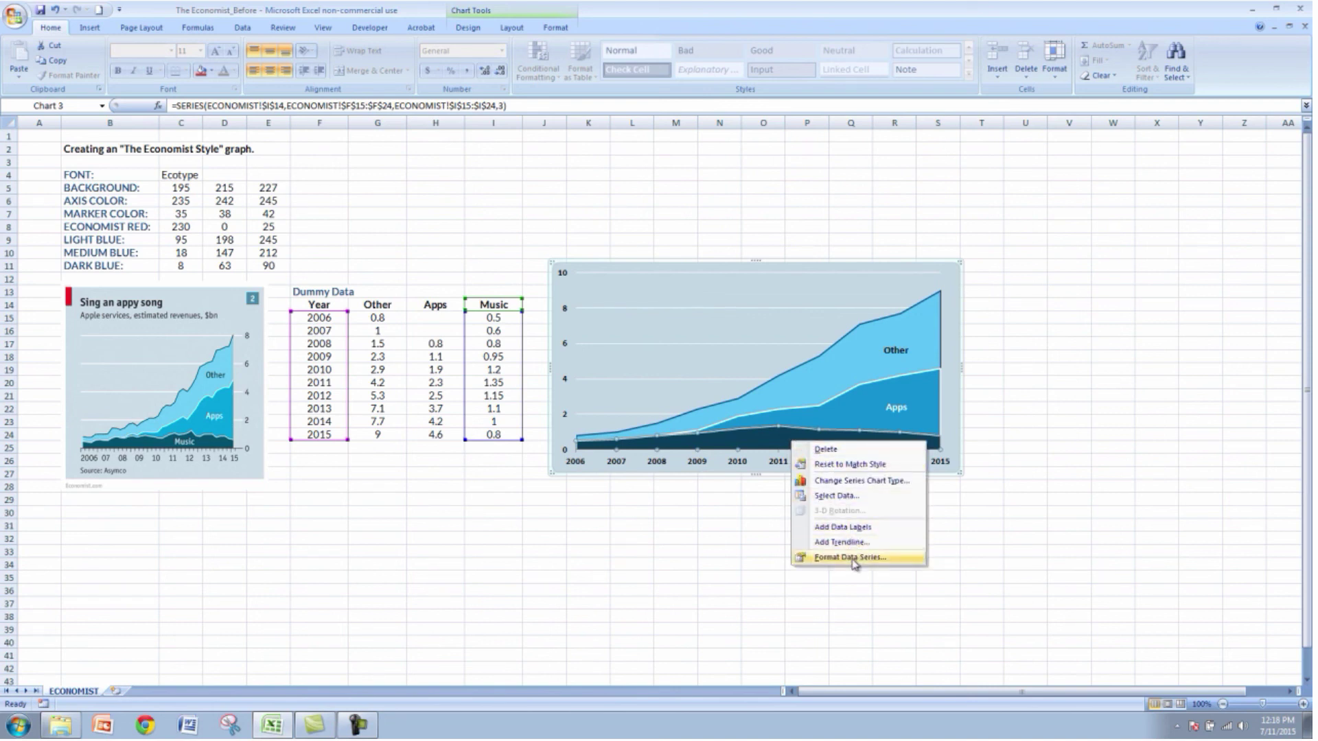
click(852, 528)
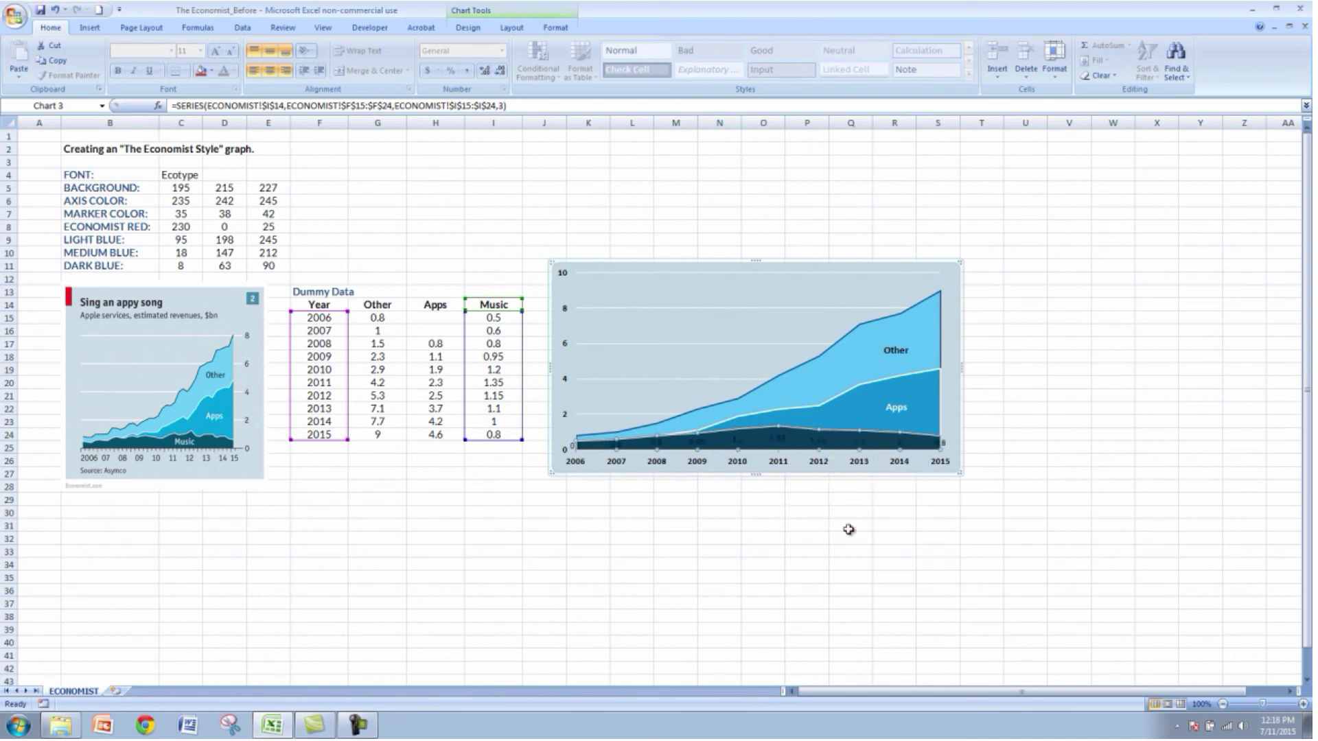
click(778, 439)
right_click(780, 441)
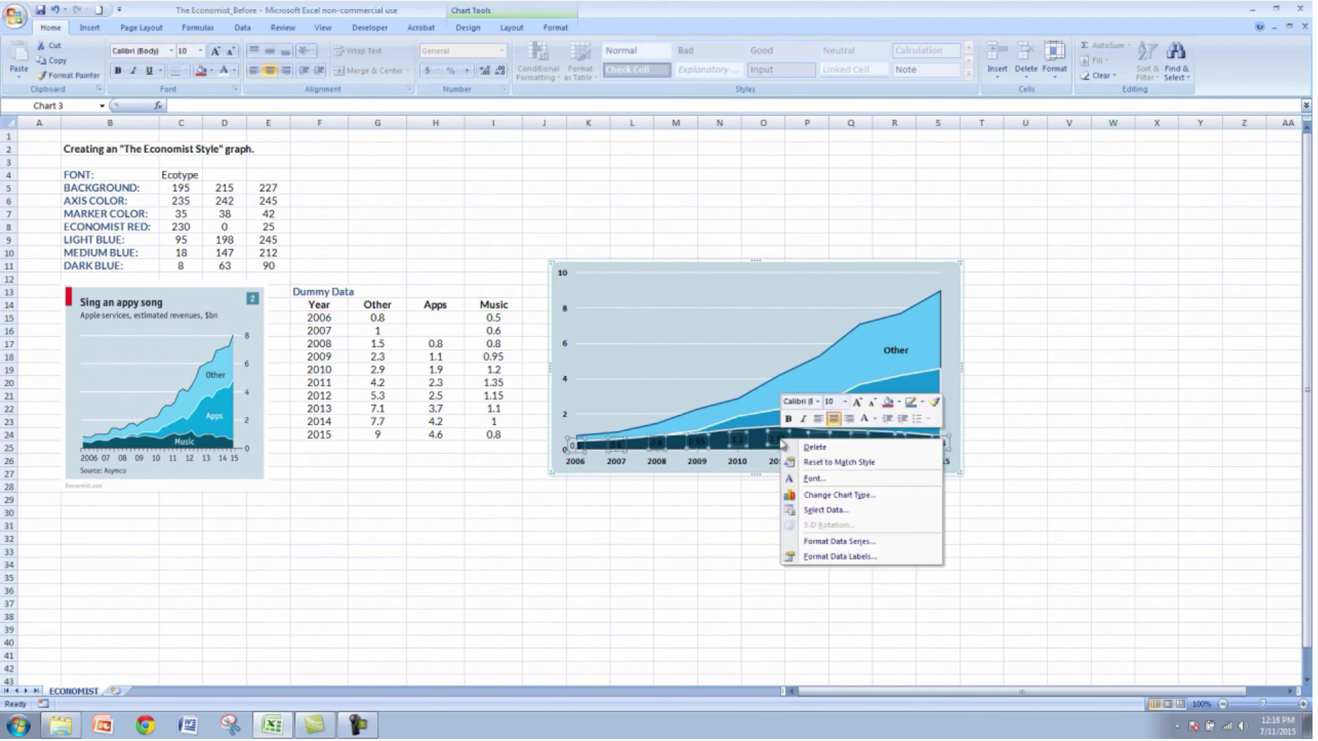
click(857, 557)
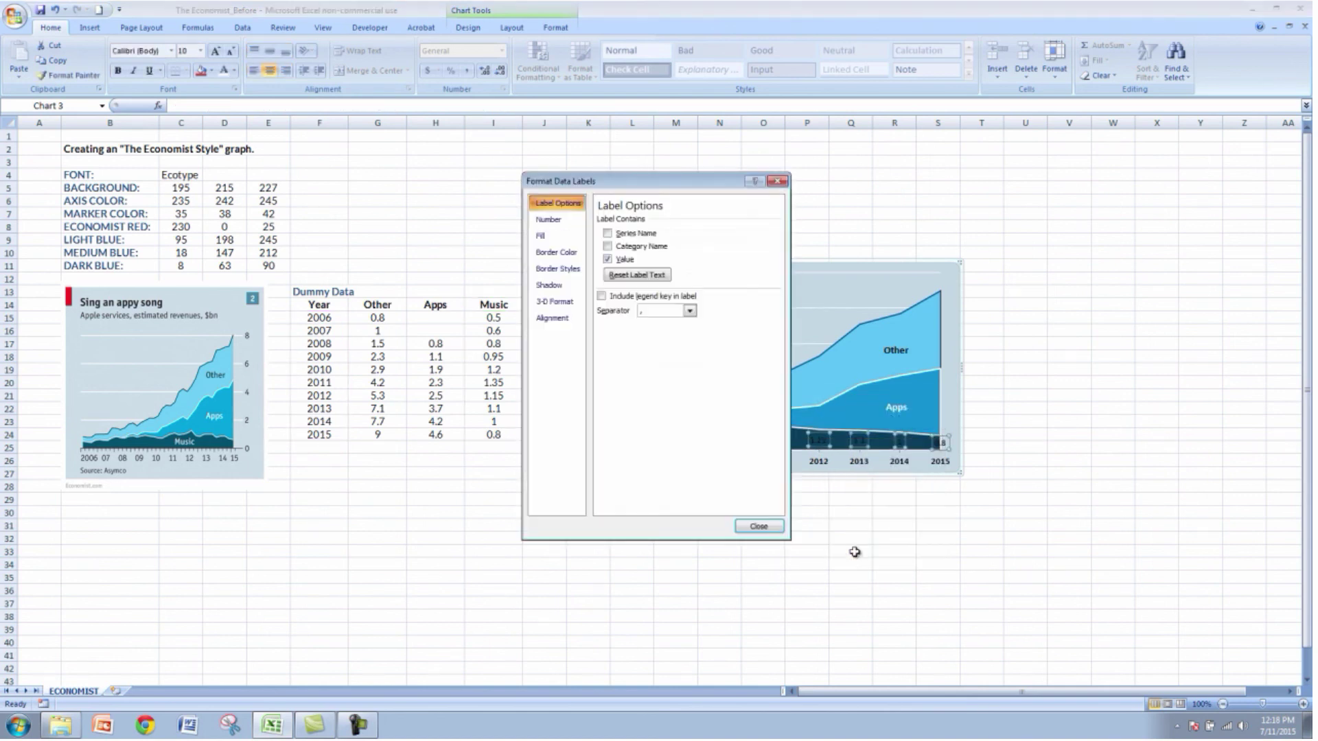
click(608, 260)
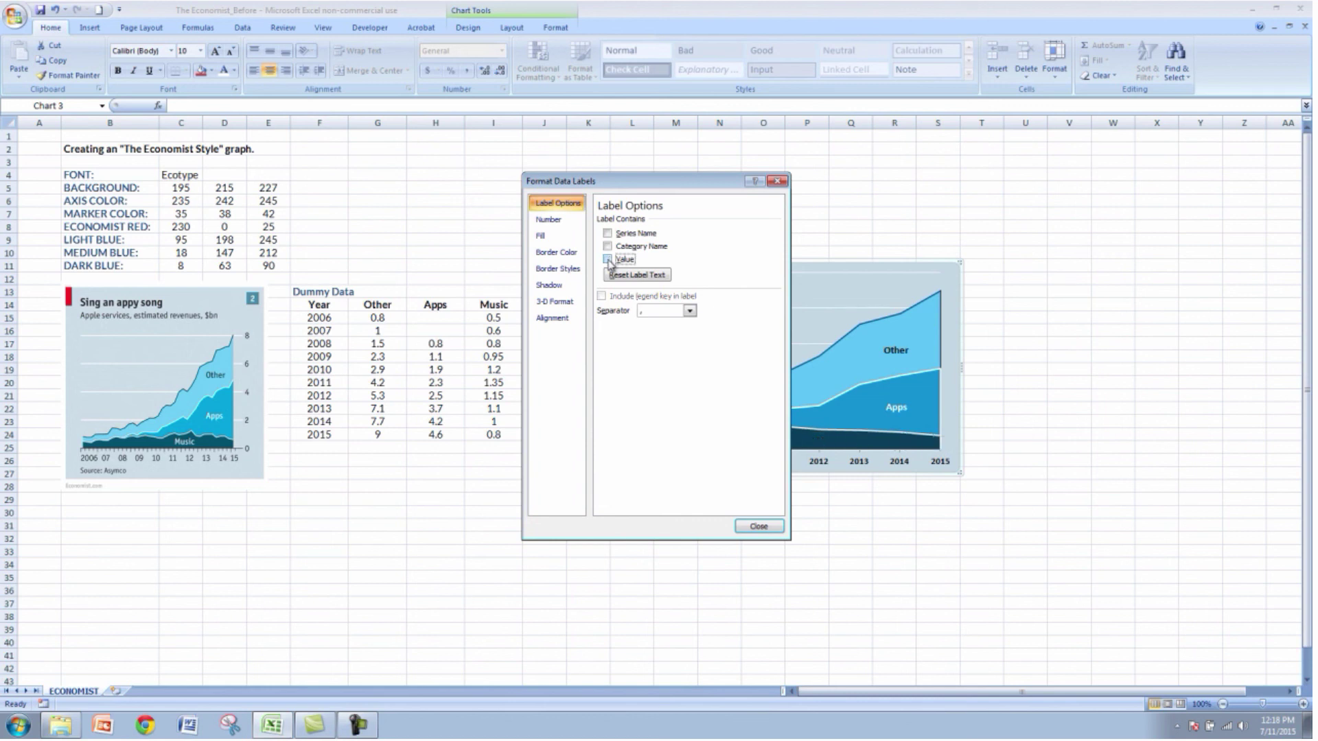
click(607, 234)
click(758, 526)
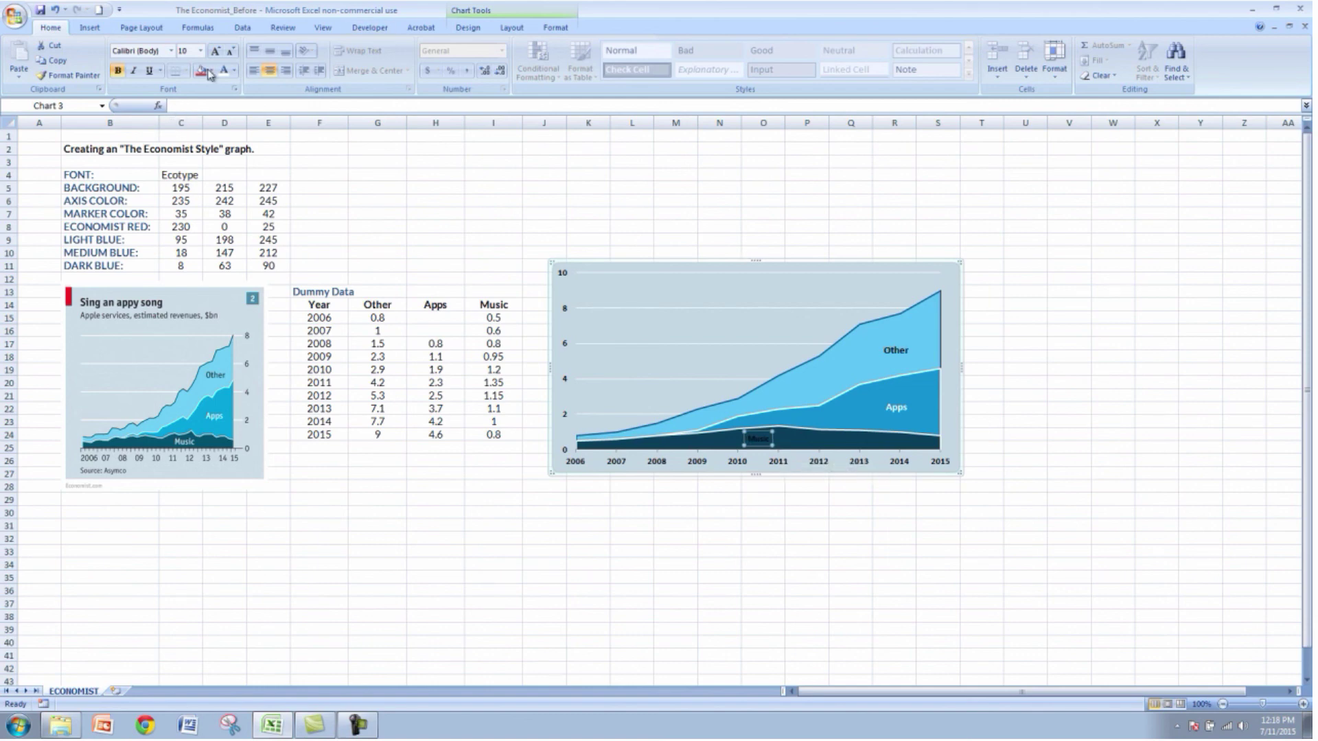
- Enlarge the Music label's font size
click(199, 50)
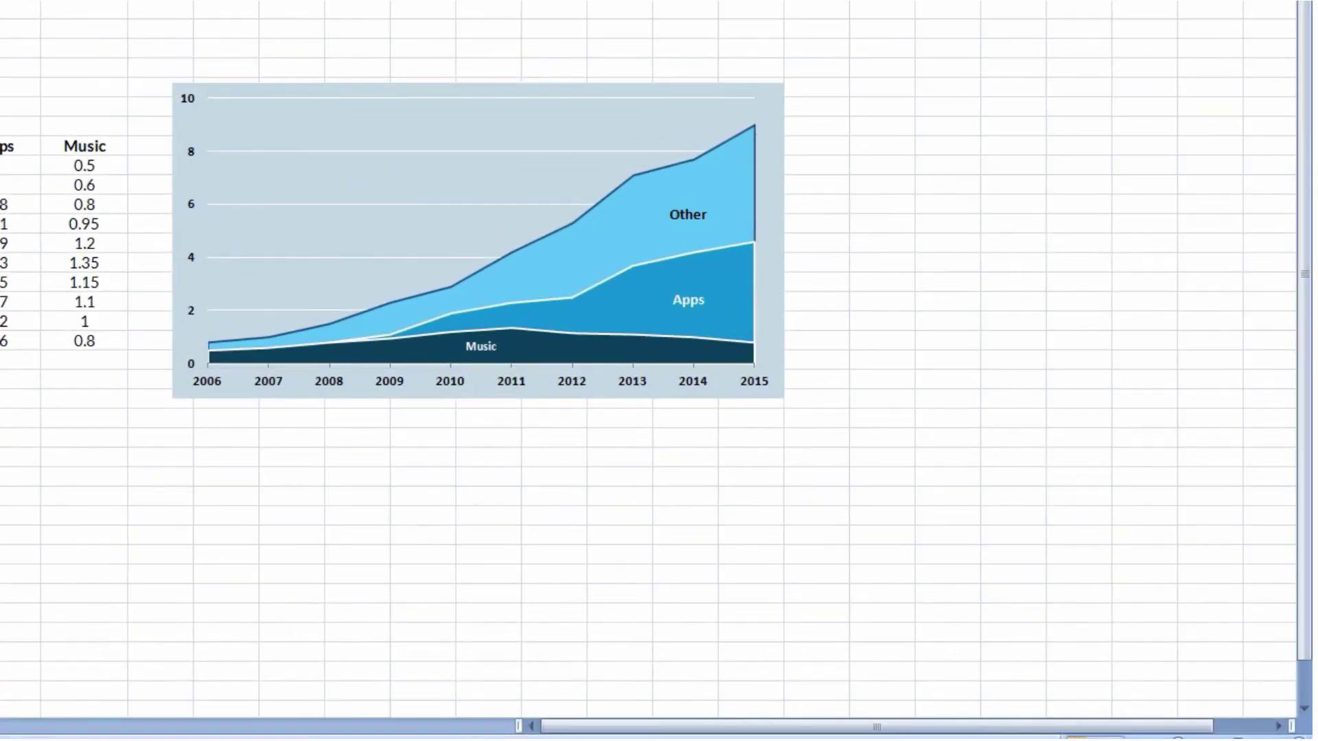
click(185, 127)
click(977, 457)
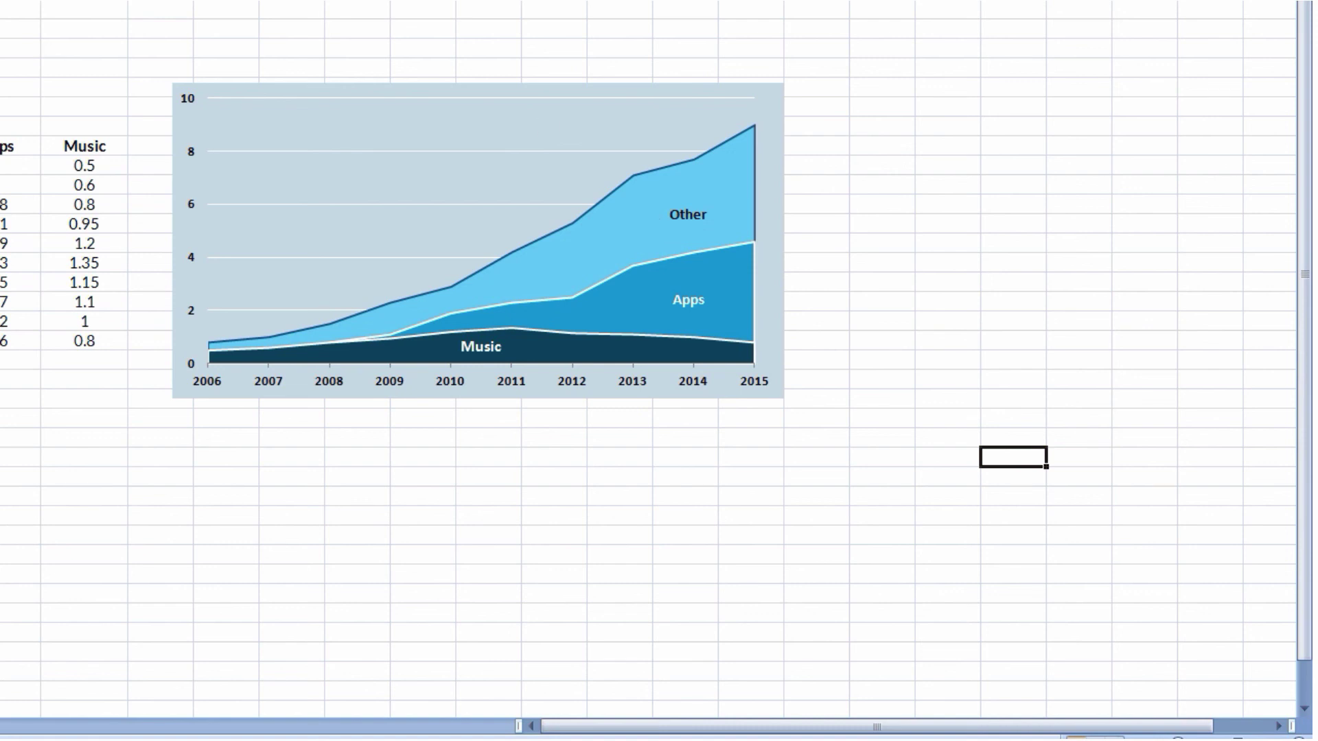
- Select the chart and open the Chart Title options on the Layout tab
click(475, 118)
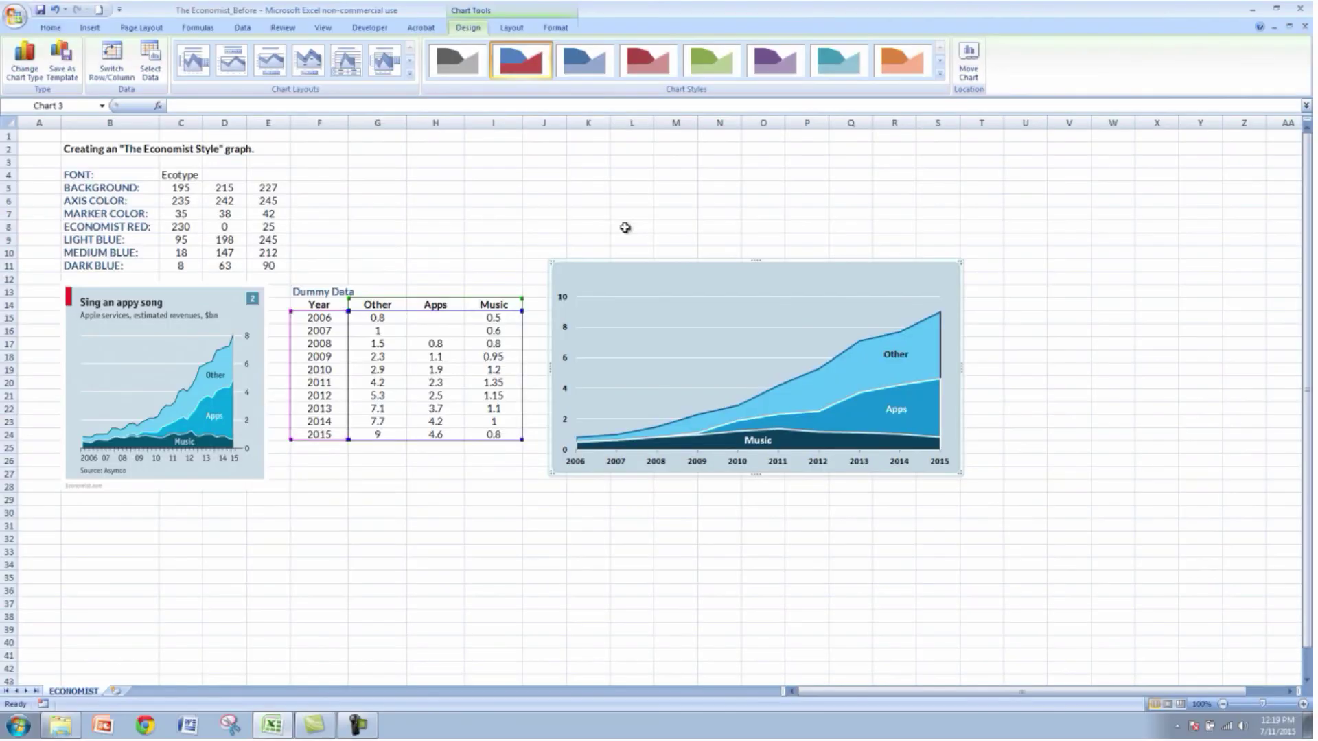
click(282, 21)
click(629, 266)
click(510, 31)
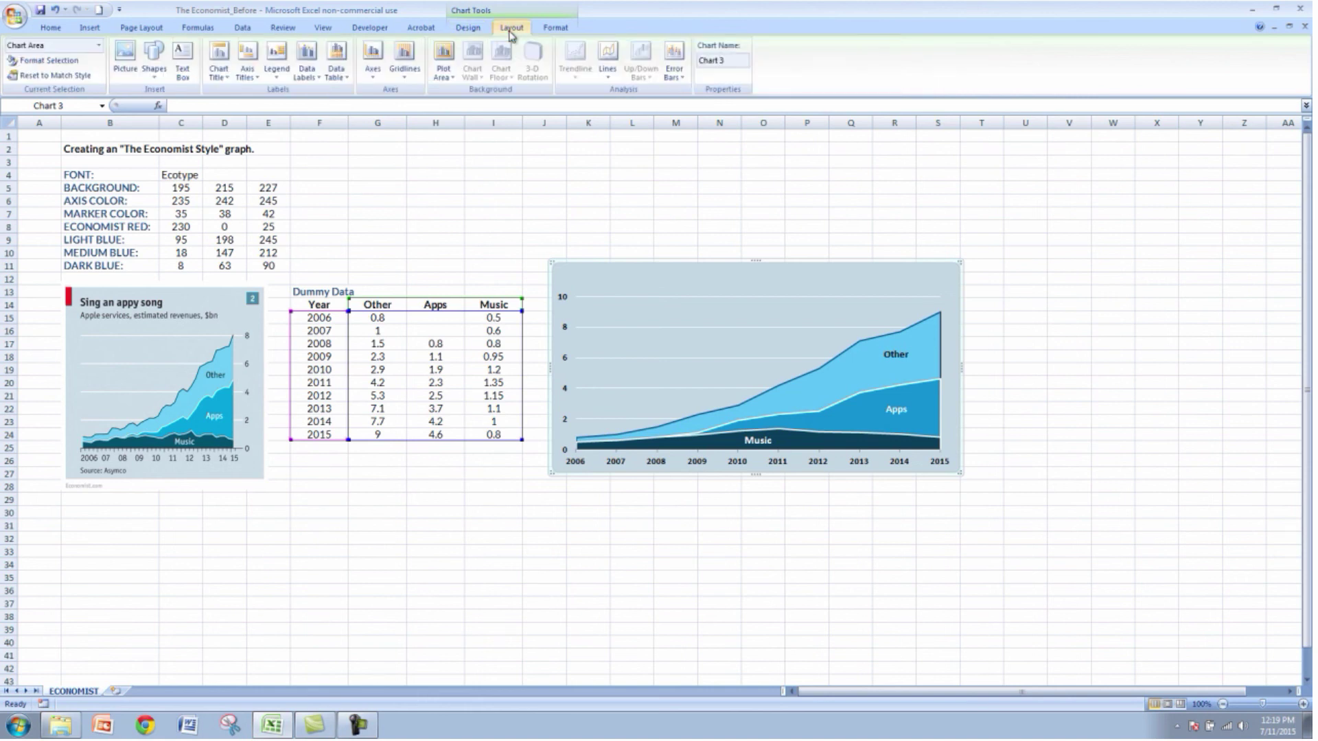
click(221, 81)
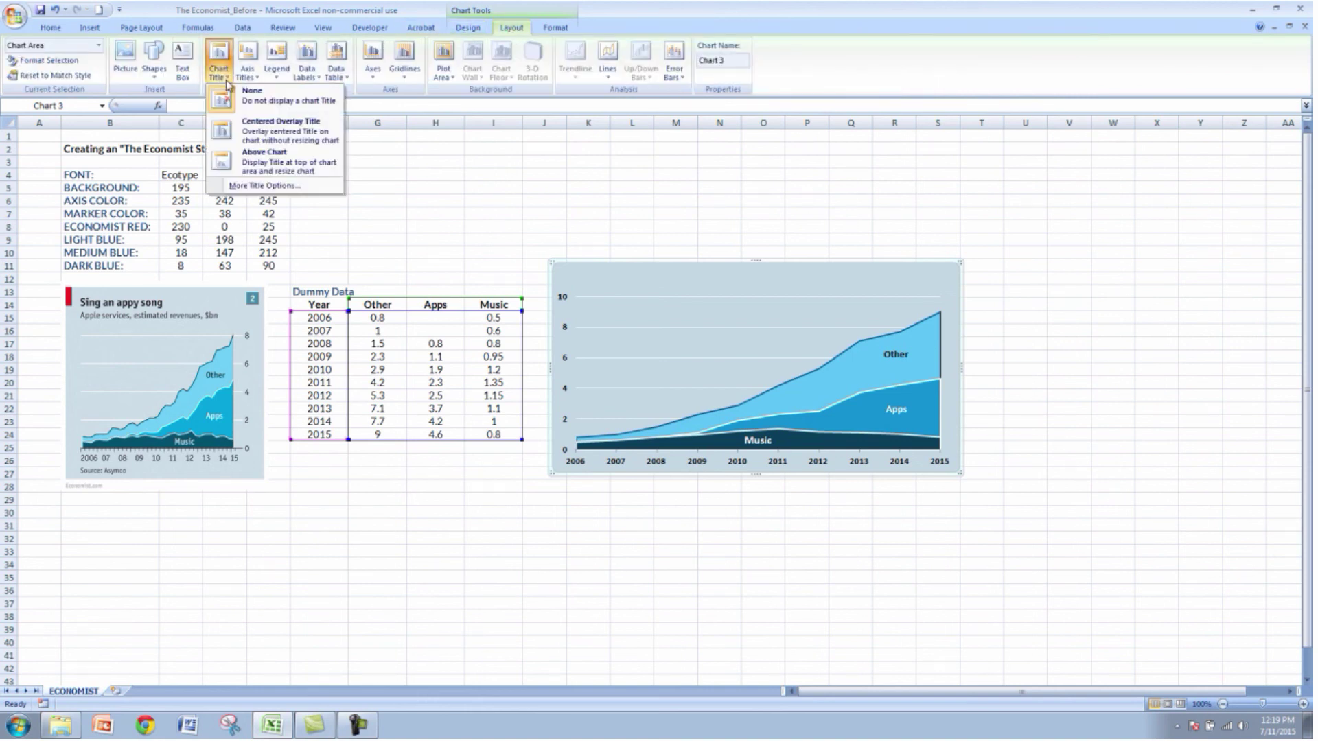
- Add a chart title 'Sing an appy song' positioned at the top left
click(253, 161)
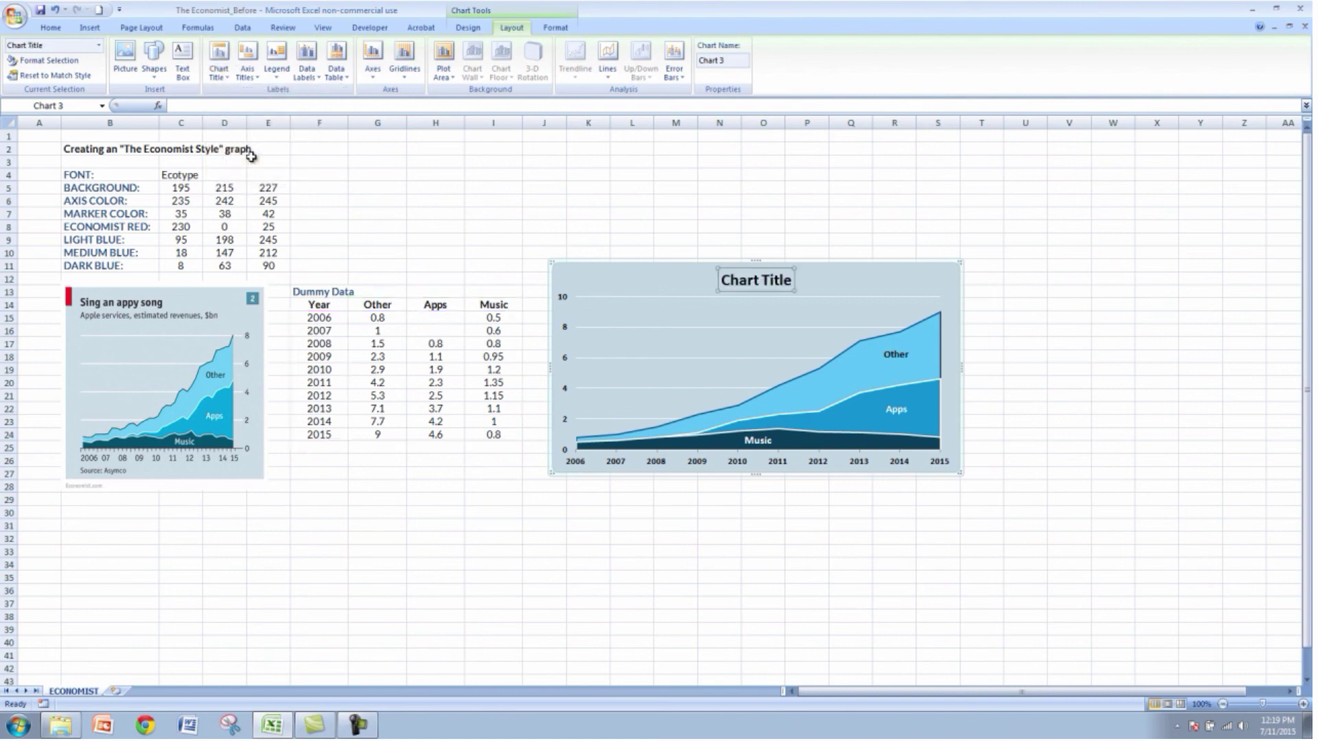
drag(776, 295, 629, 288)
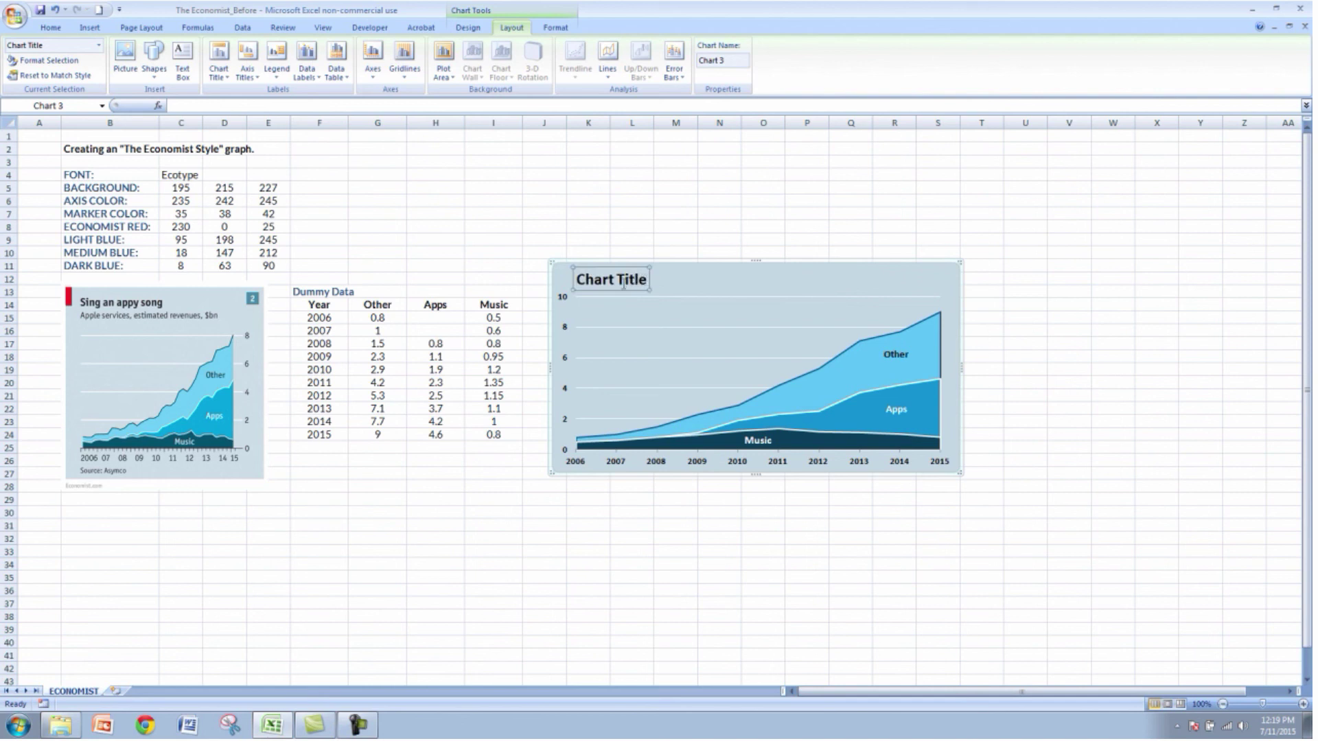
triple_click(623, 285)
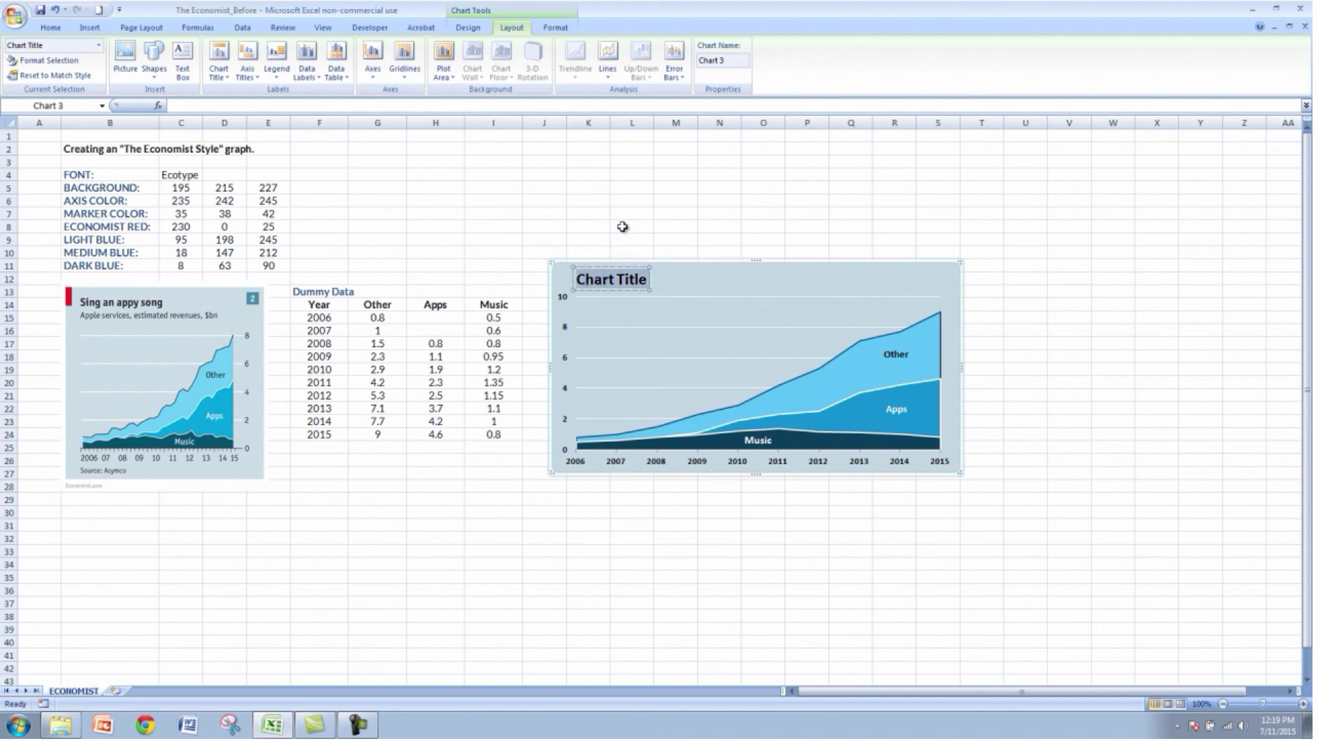
text(Sing an)
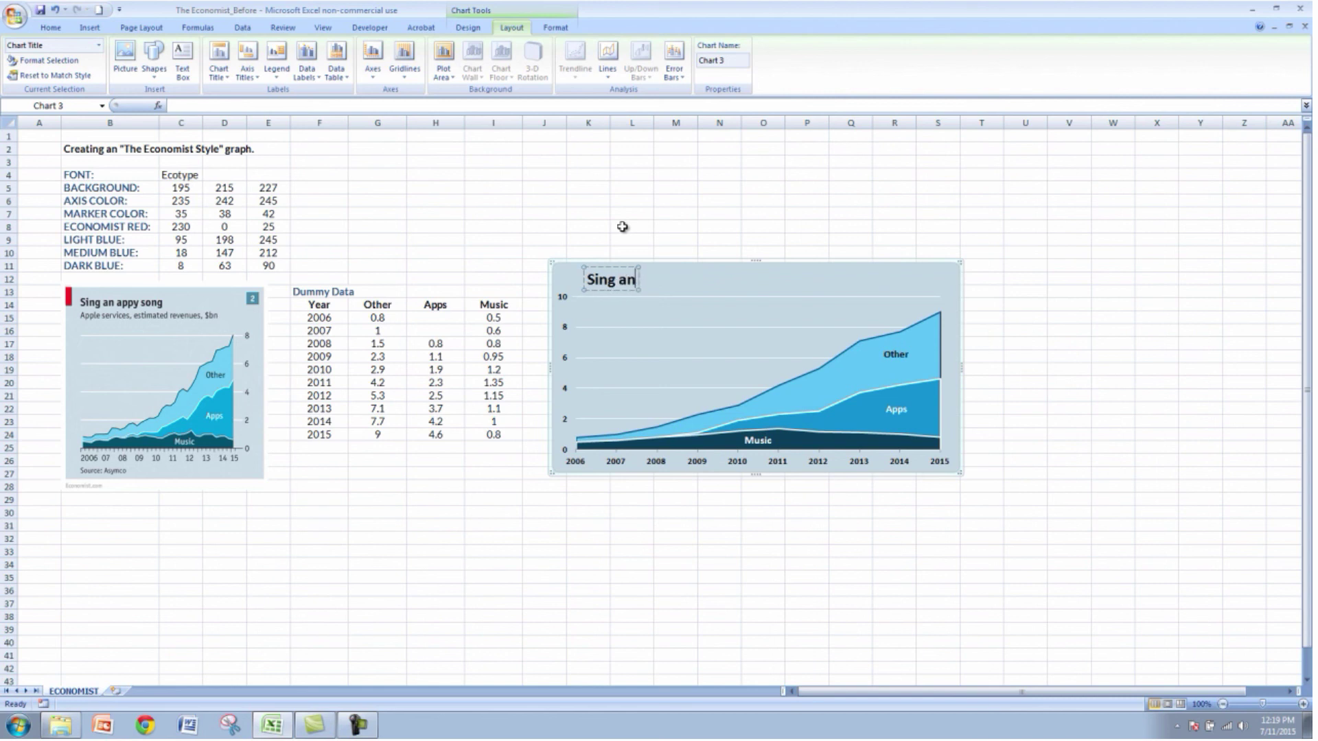
text( app)
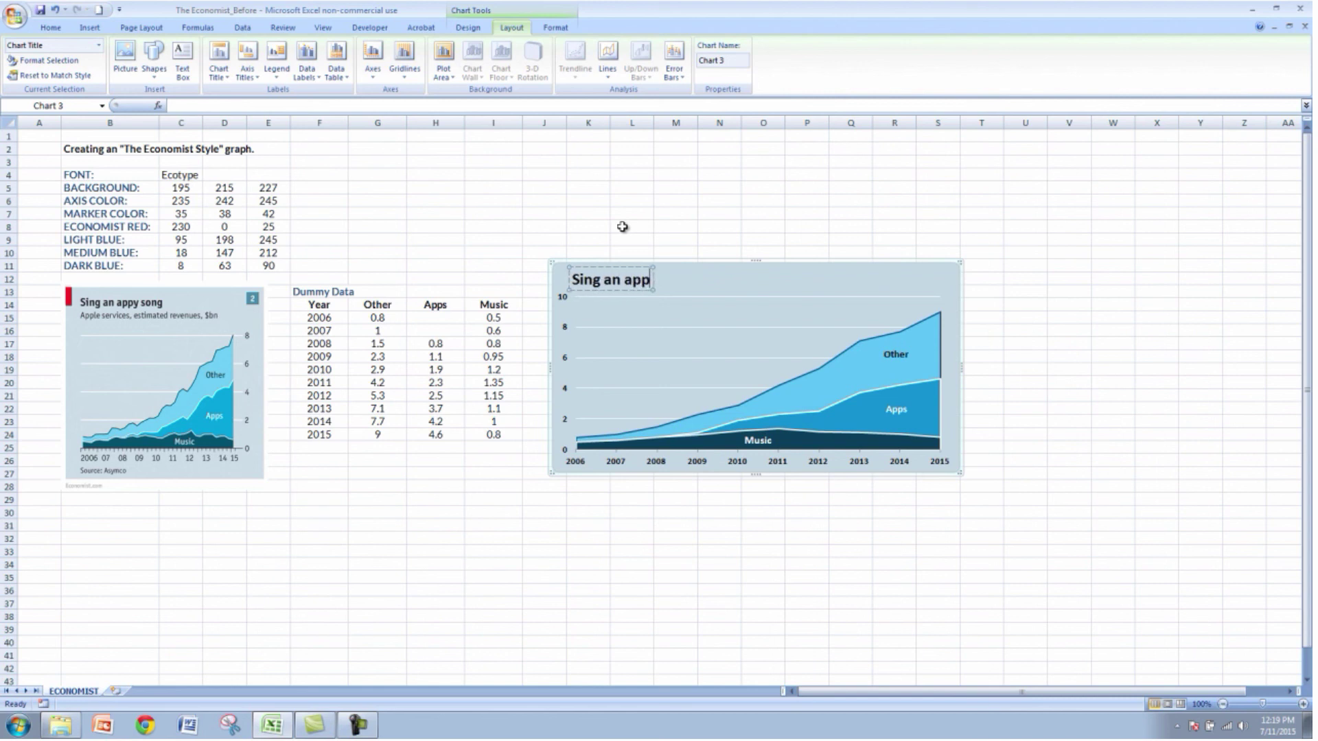
text(y Song)
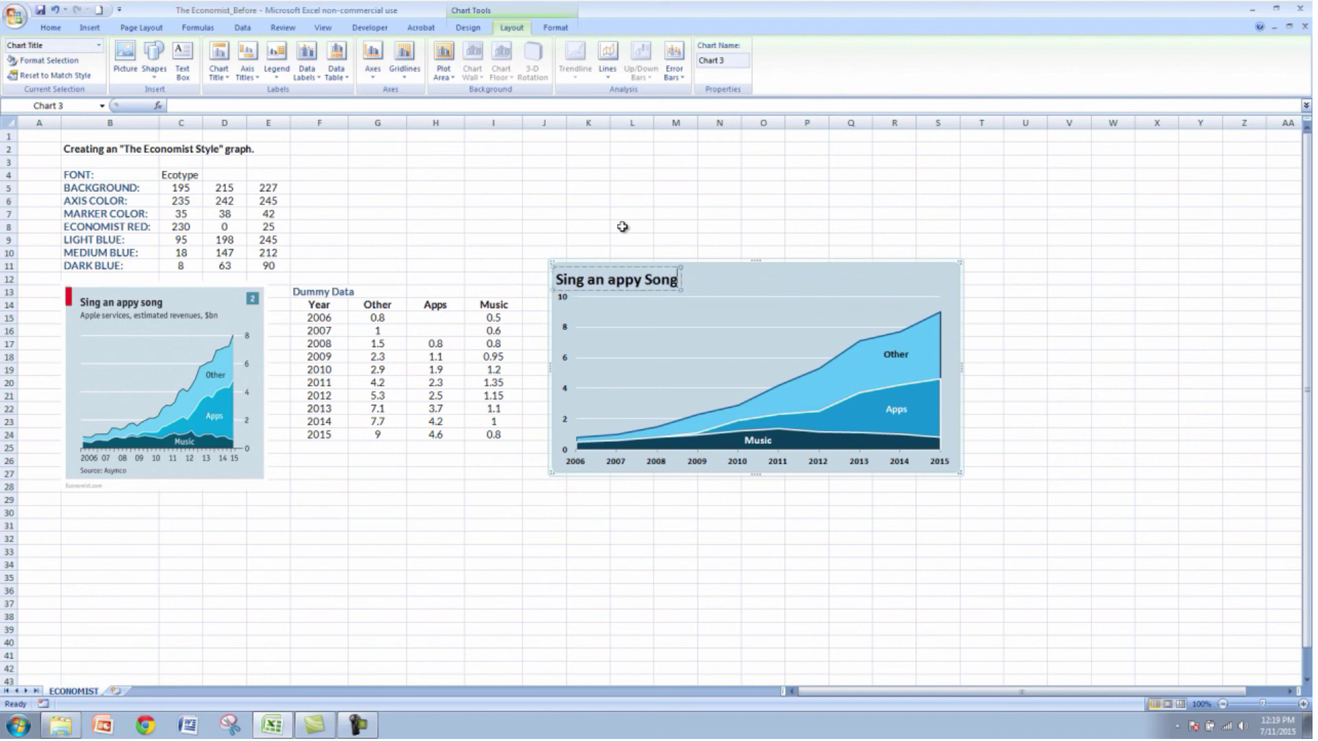
key(BackSpace)
key(BackSpace)
key(BackSpace)
key(BackSpace)
text(s)
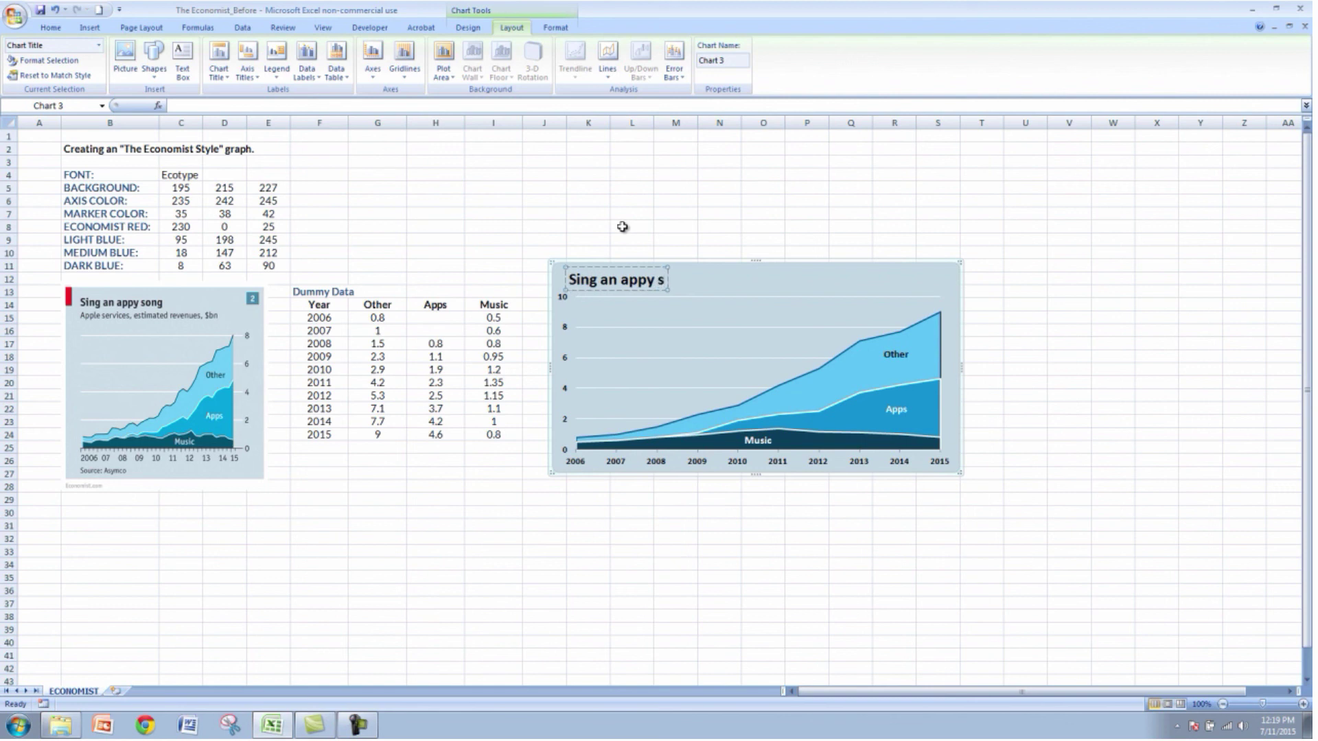
text(on)
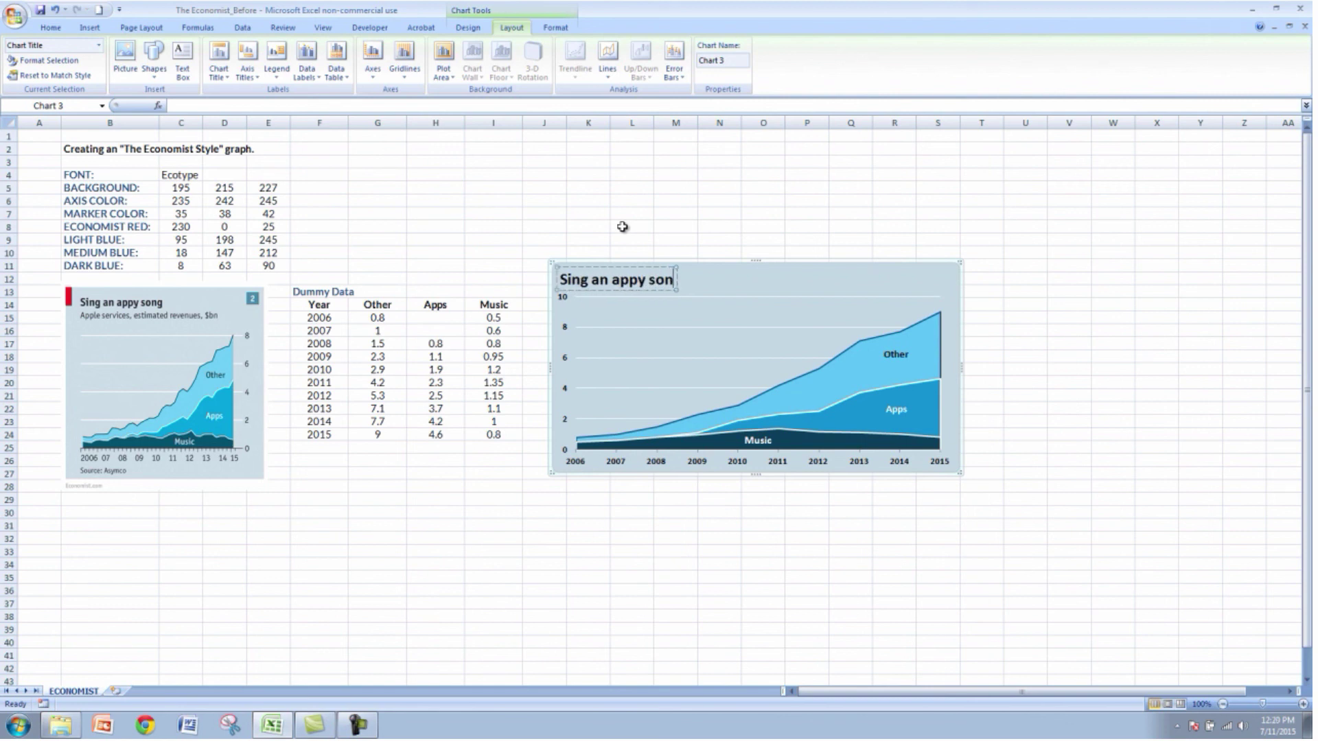
text(g)
- Add a second title line 'Apple services, estimated revenues, $bn' as the subtitle
key(Return)
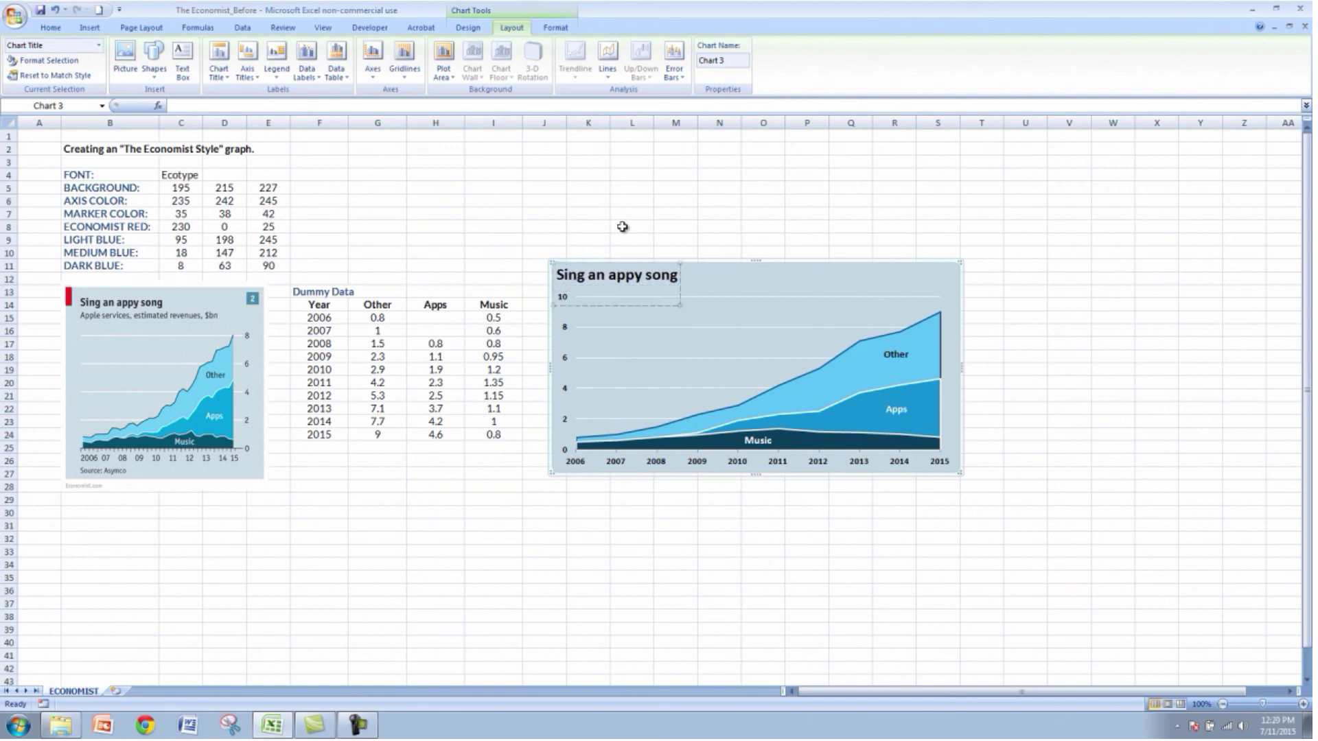
text(Apple services)
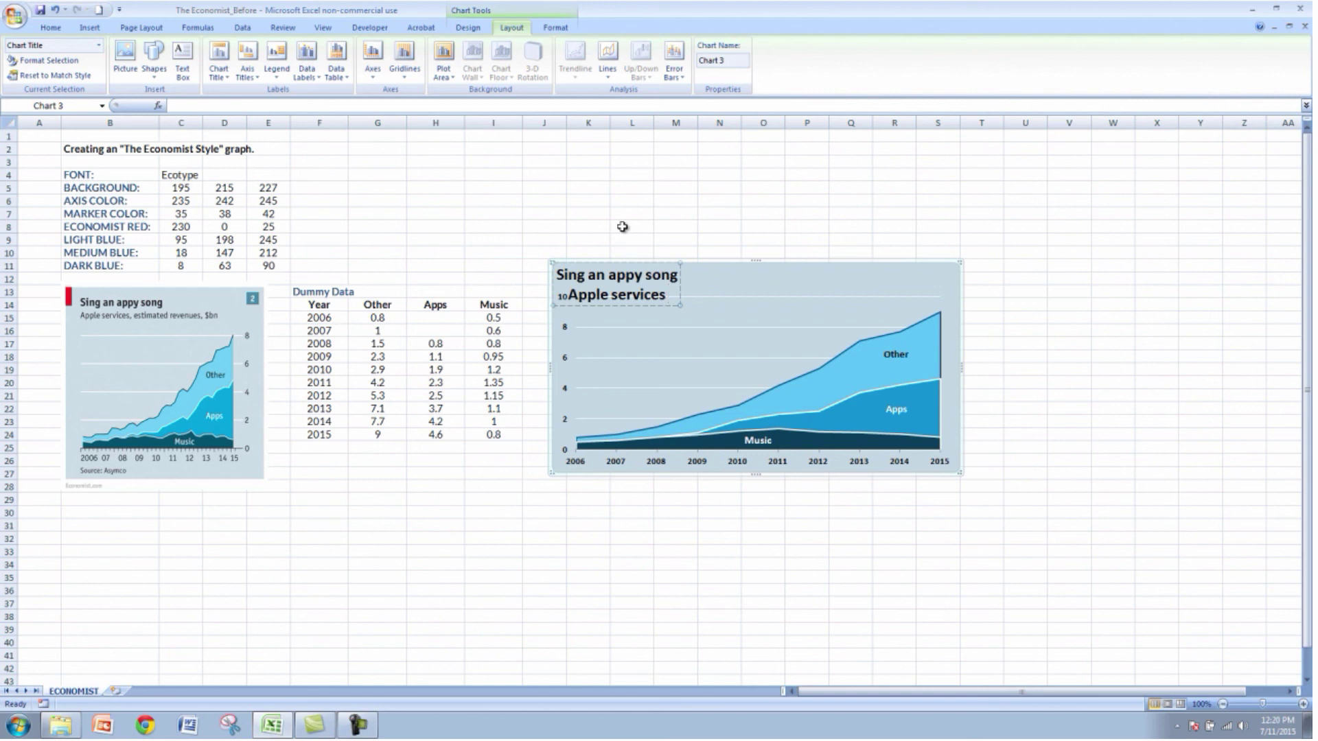
text(, rest)
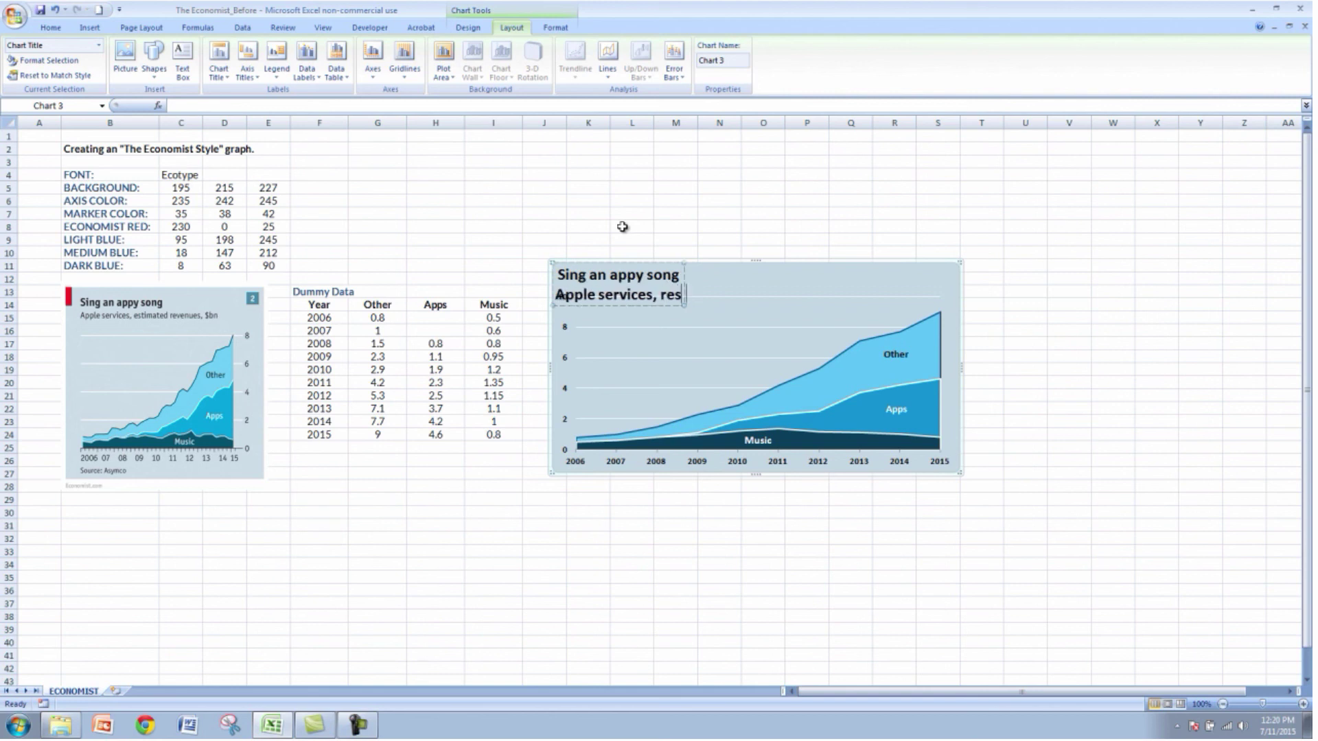
key(BackSpace)
key(BackSpace)
key(BackSpace)
key(BackSpace)
text(estimated)
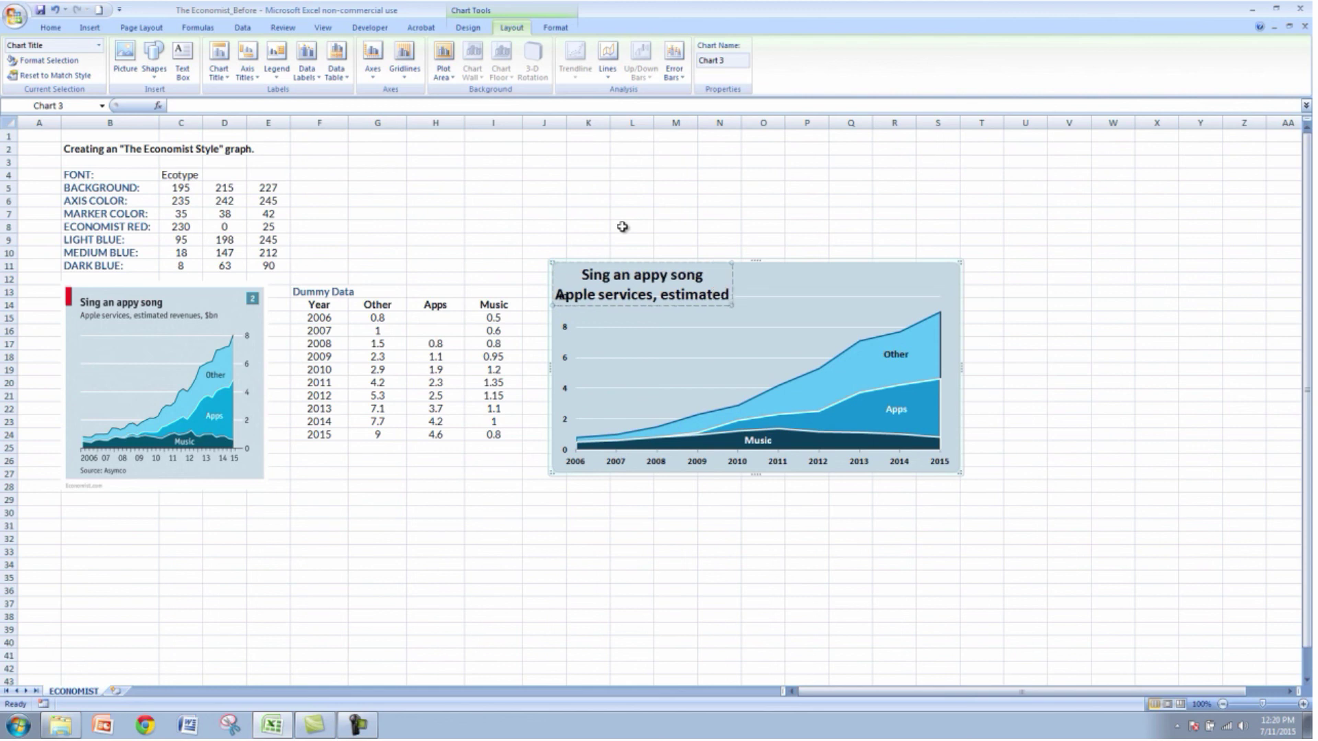
text( revenues.)
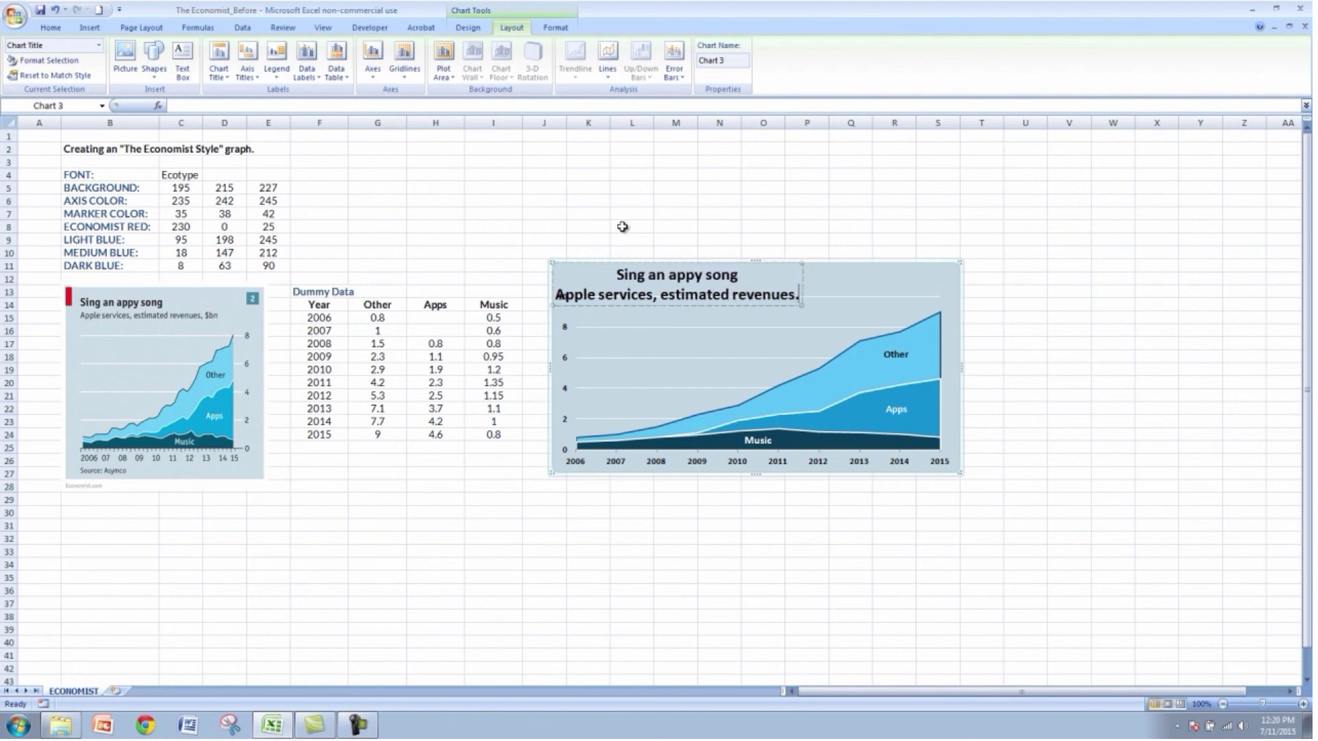
key(BackSpace)
text(m)
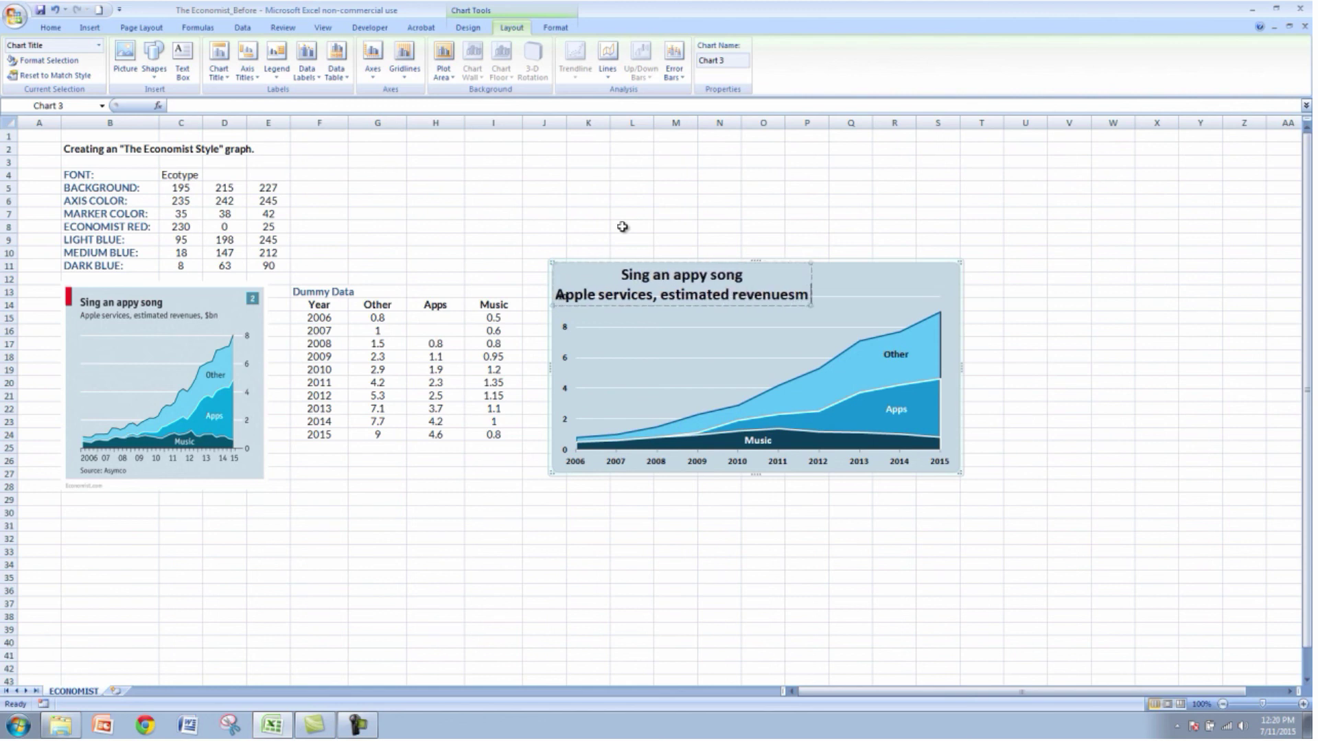
key(BackSpace)
text(,)
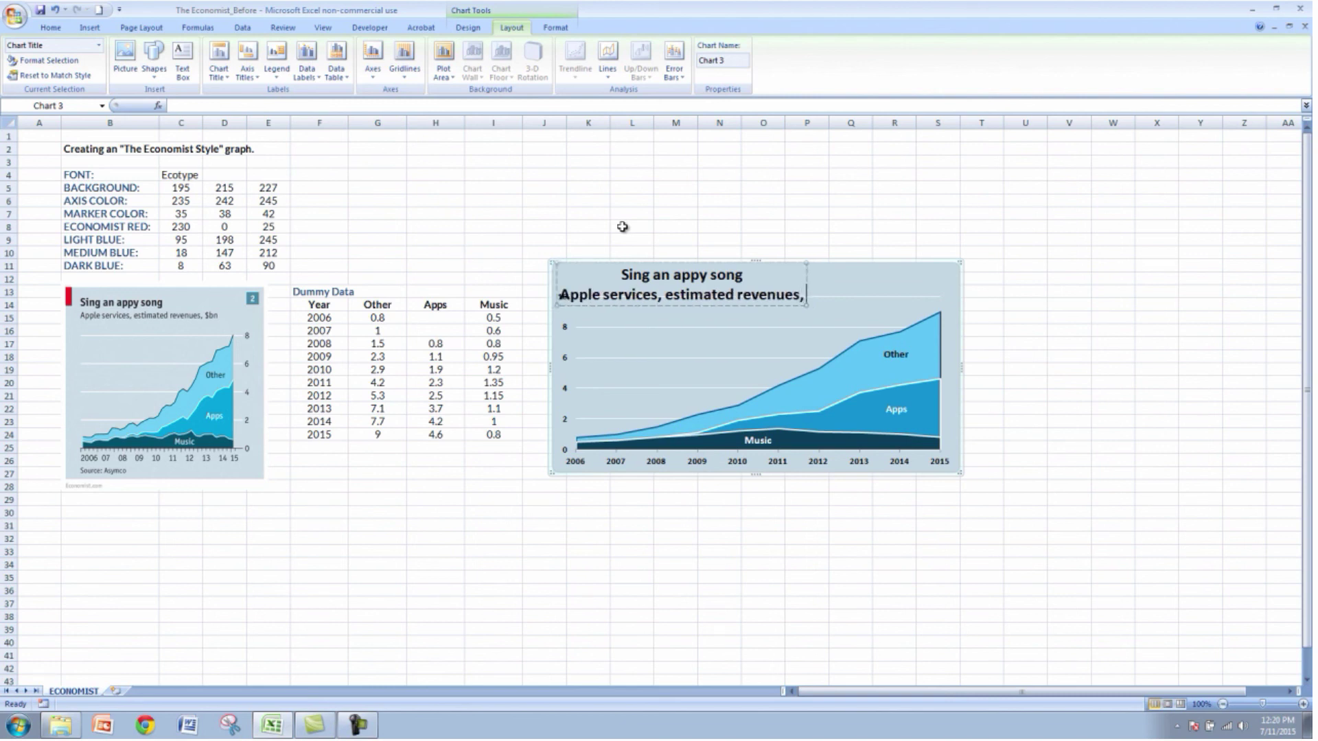
text( $bn)
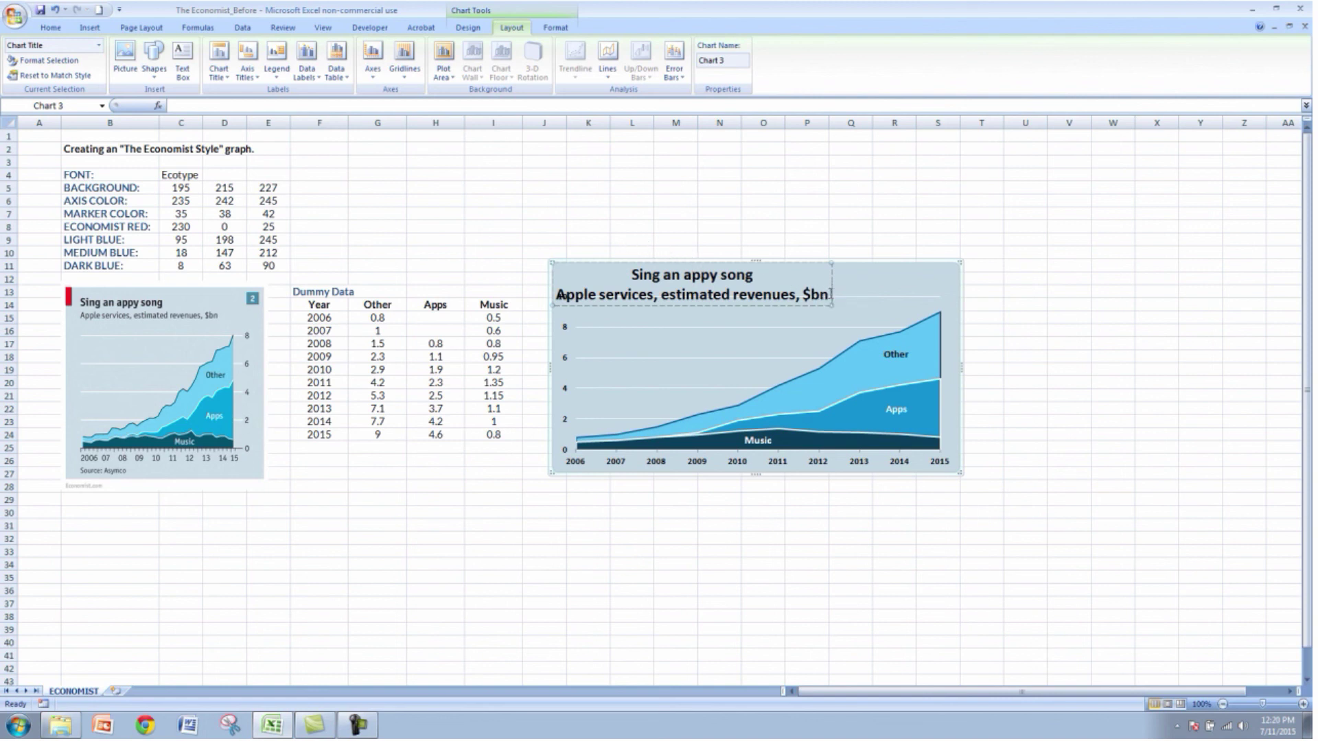
drag(830, 295, 527, 276)
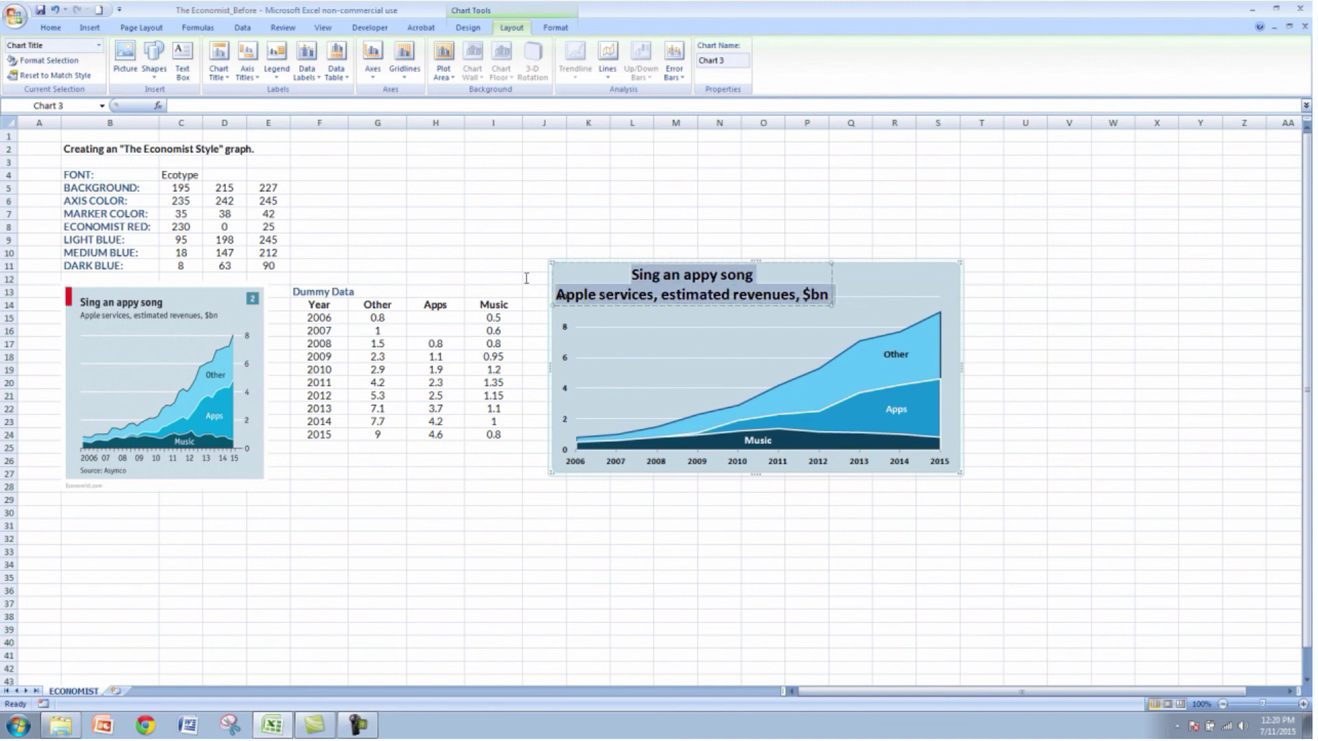
- Left-align the chart title and shrink the subtitle line to 11 pt
click(51, 28)
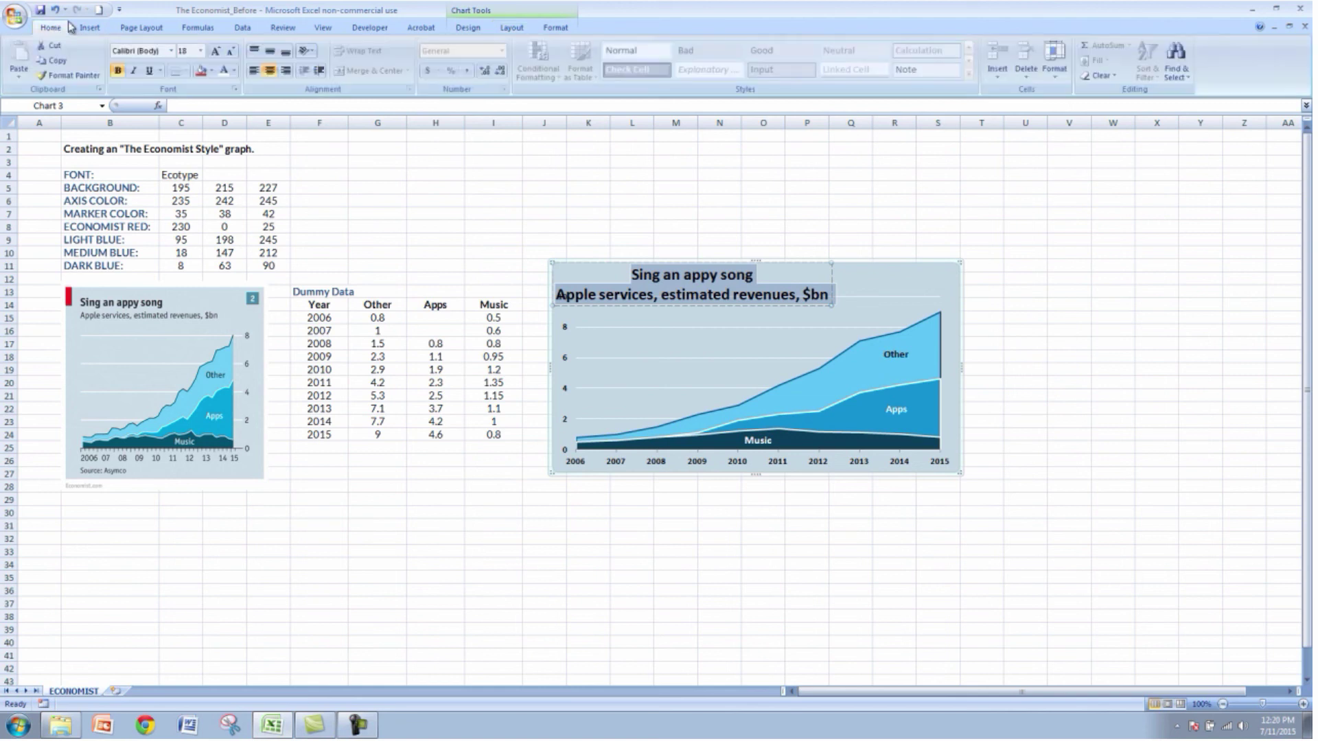
click(254, 71)
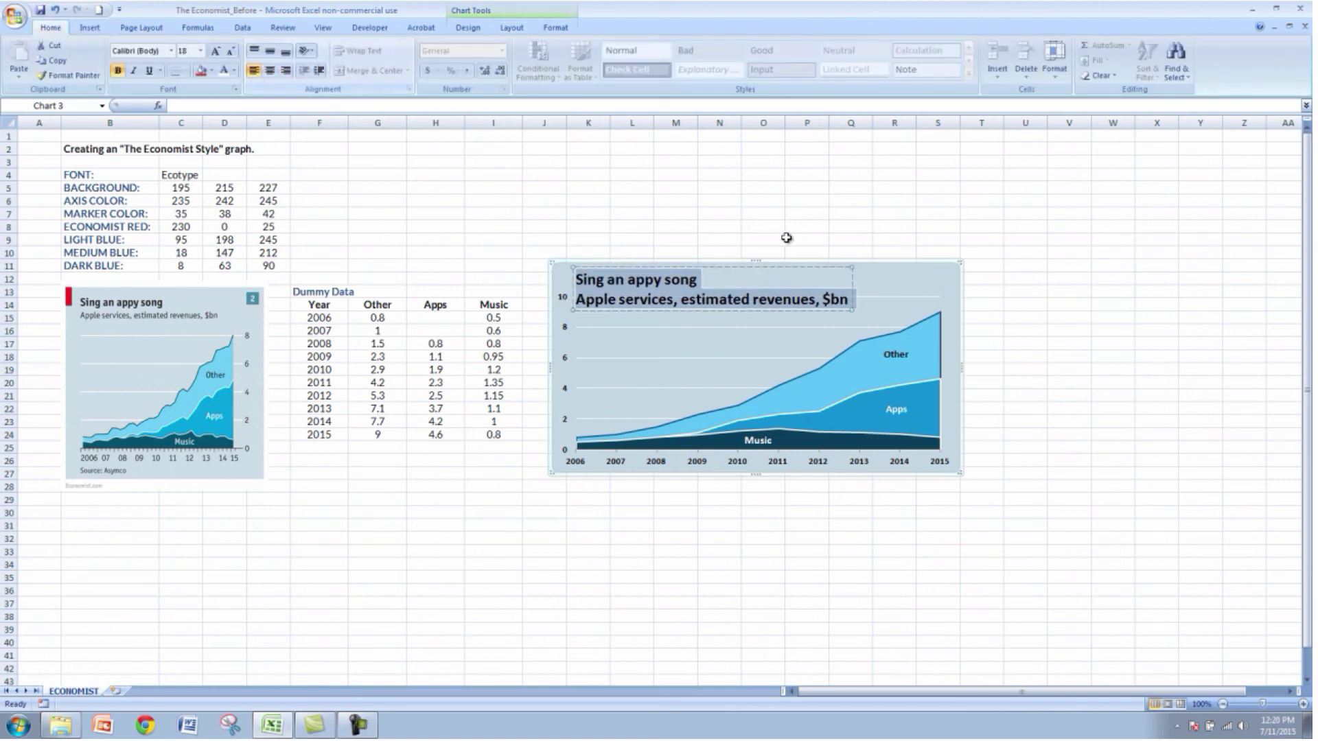
click(797, 287)
drag(847, 298, 575, 300)
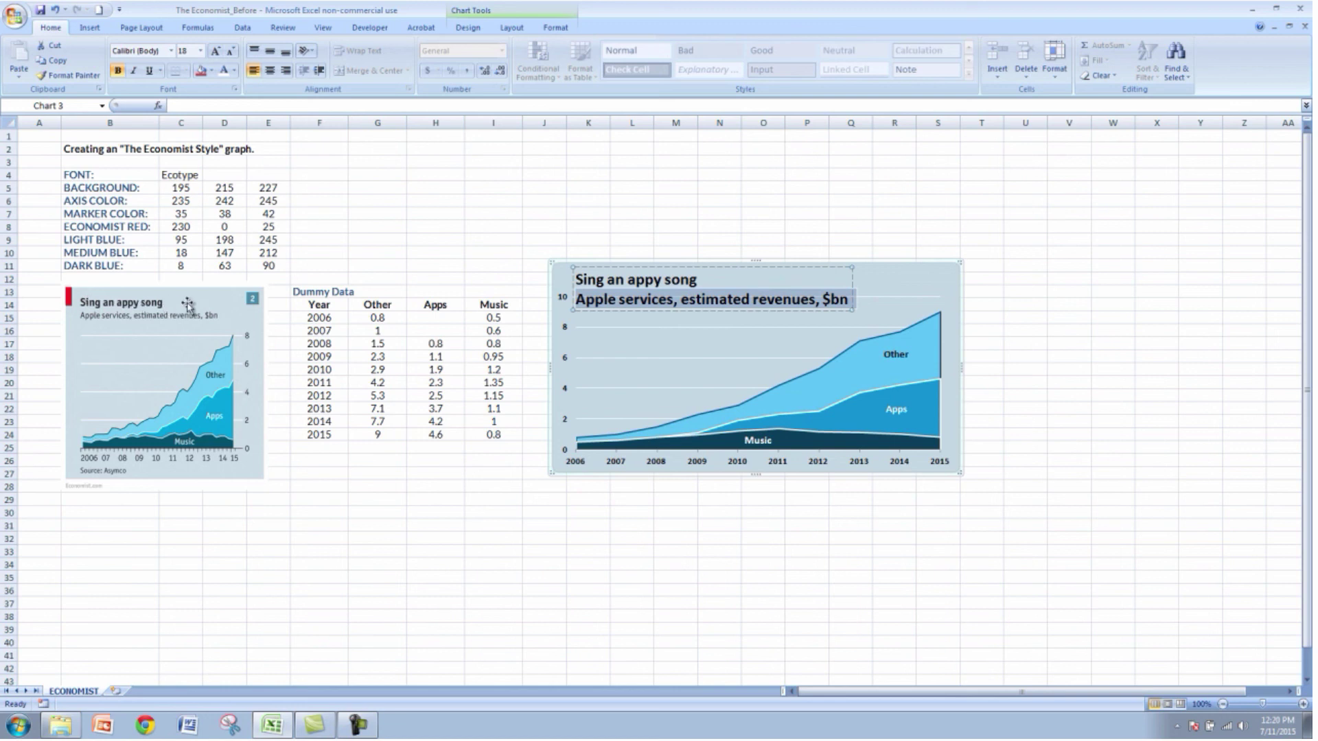
click(232, 53)
click(232, 53)
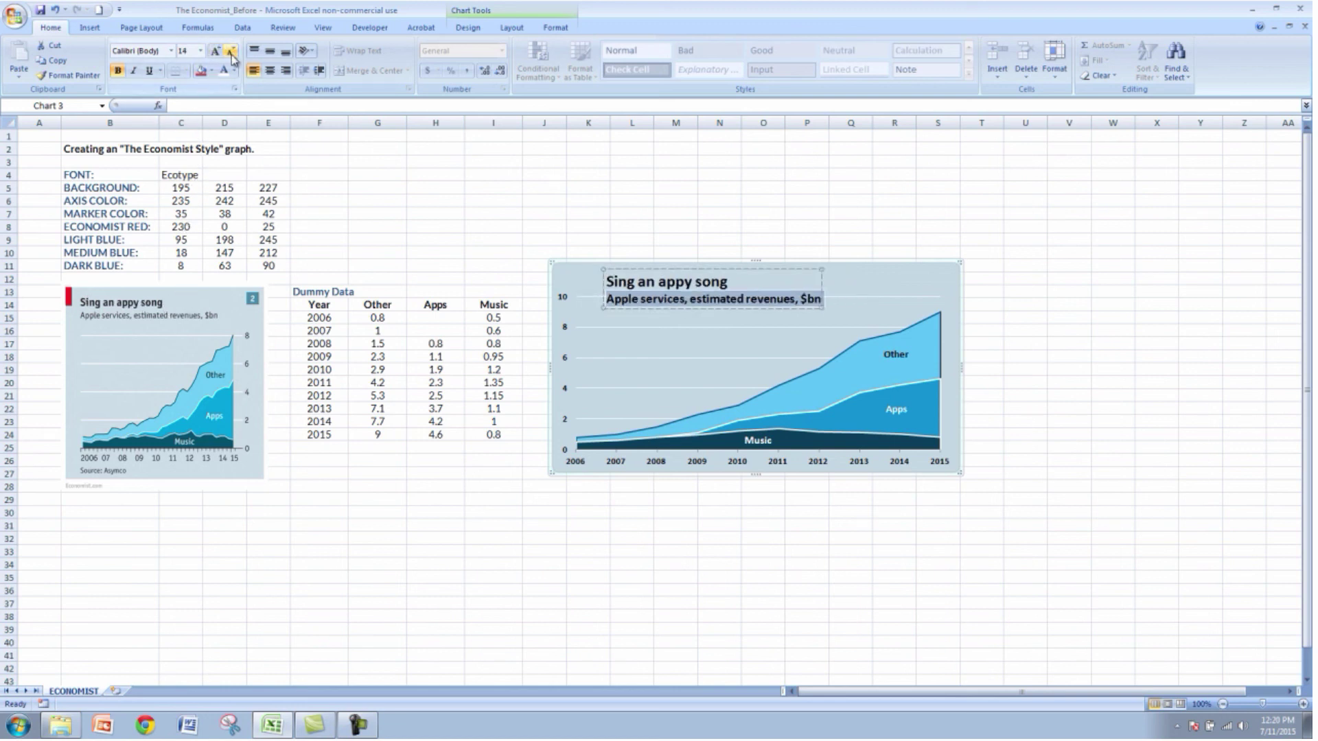
click(232, 53)
click(232, 54)
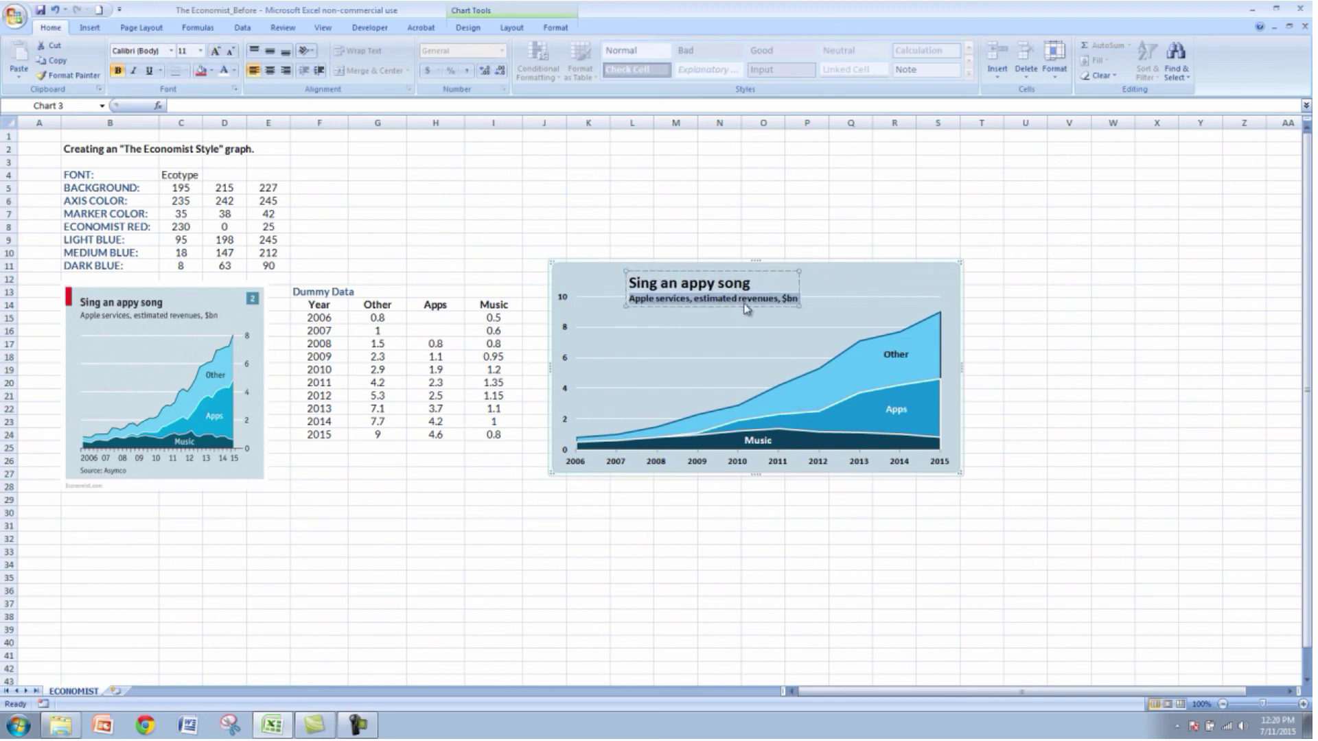
- Move the title block to the chart's top-left corner and reduce the main title to 16 pt
drag(762, 306, 573, 278)
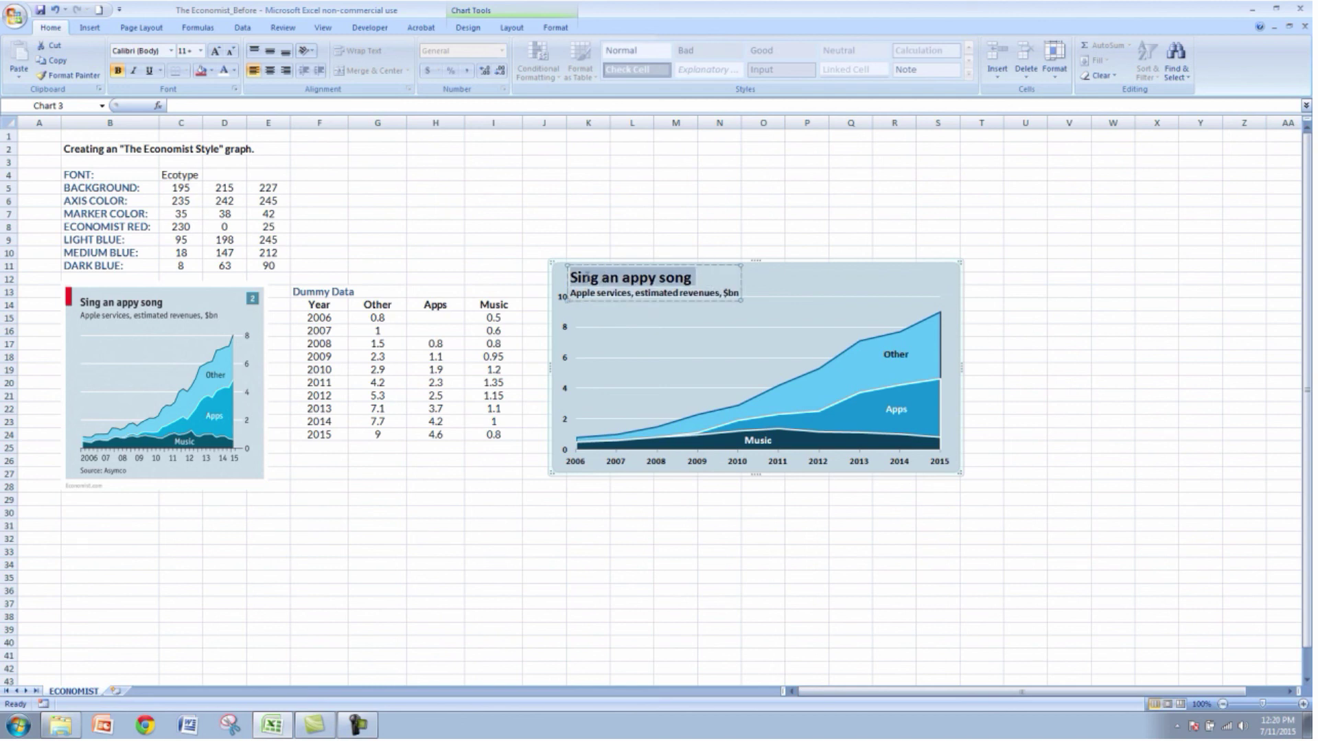
click(232, 52)
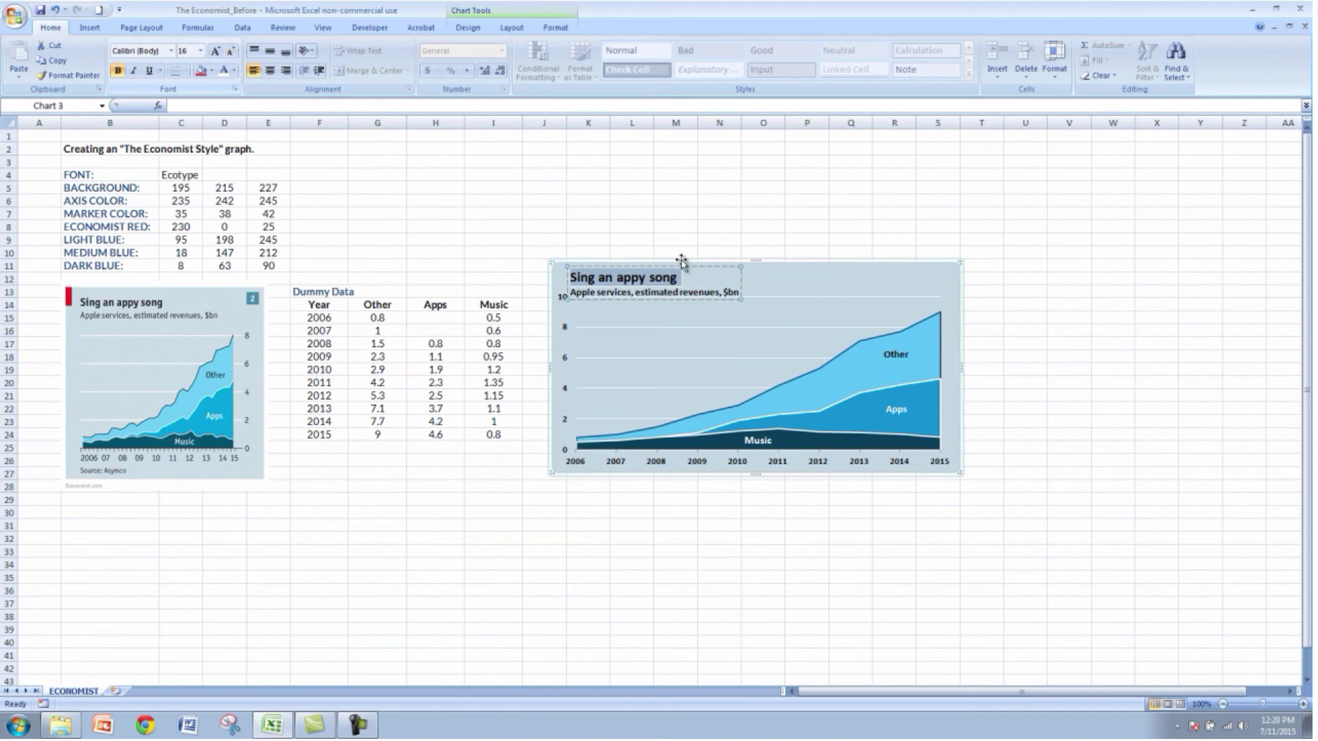
click(678, 229)
click(750, 348)
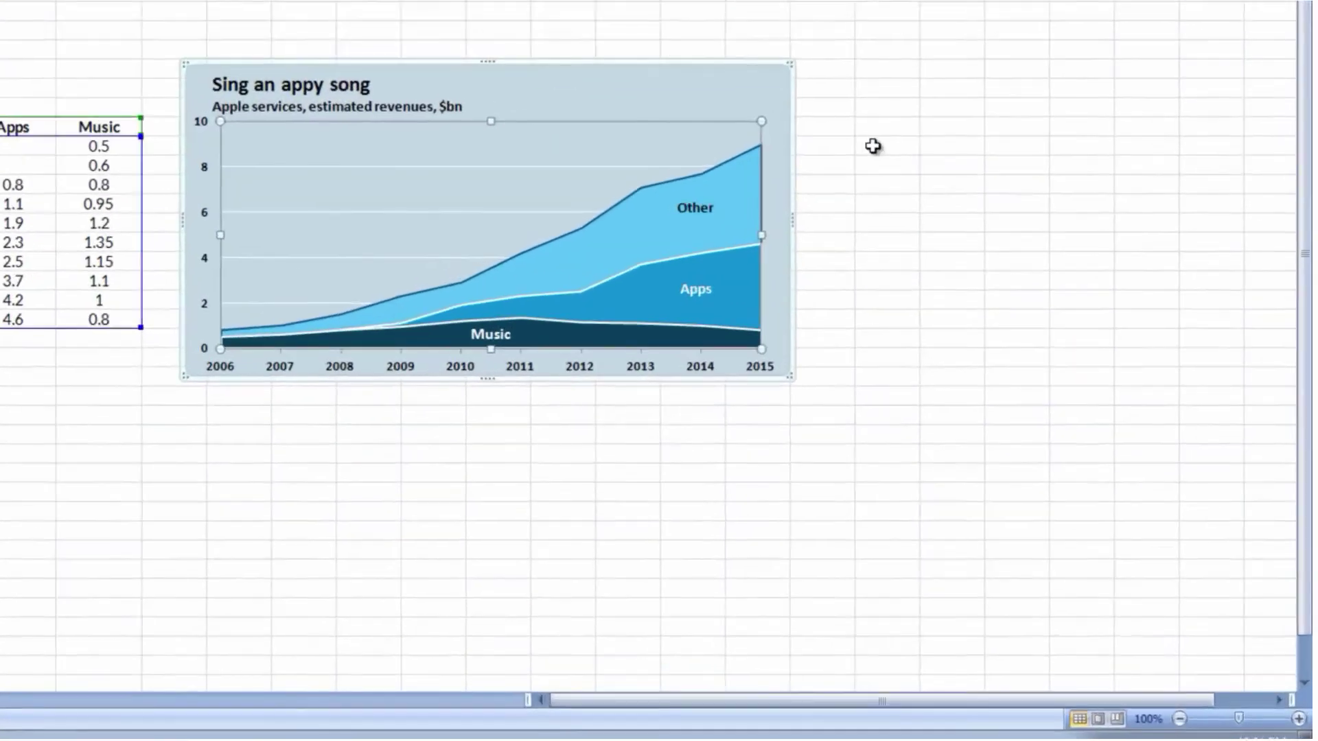
- Deselect the chart by picking an empty cell above it, then bring up the Insert commands
click(1018, 318)
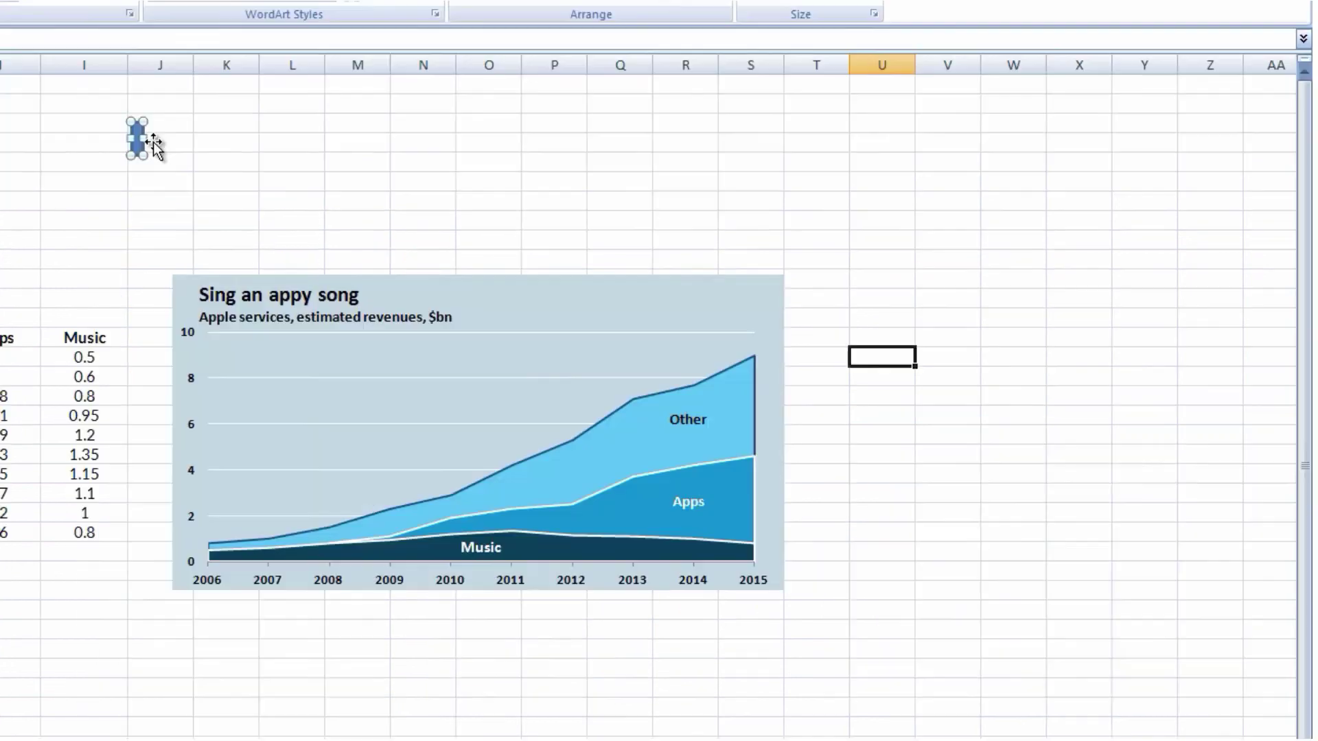
click(879, 281)
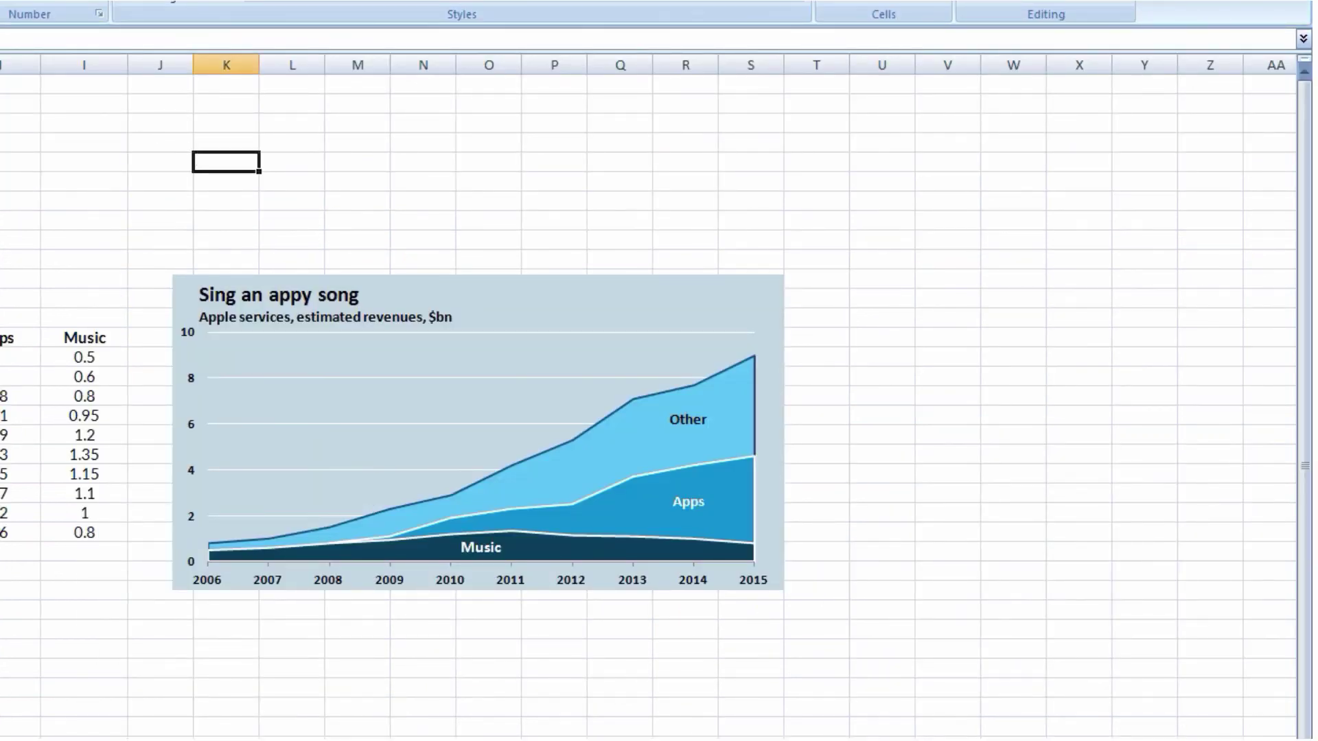
key(alt+n)
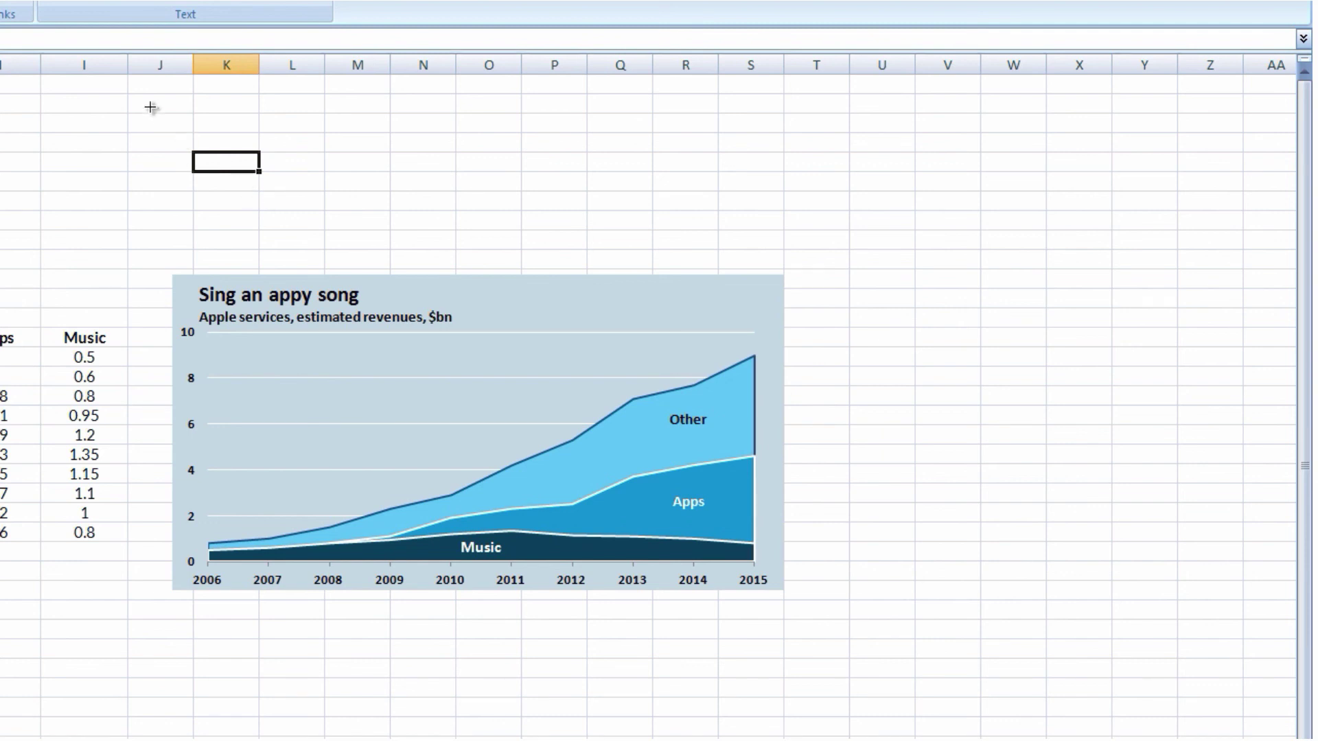
- Draw a small rectangle near J3 and set its outline to No line
mouse_move(150, 98)
mouse_down()
mouse_move(174, 139)
mouse_move(157, 132)
mouse_up()
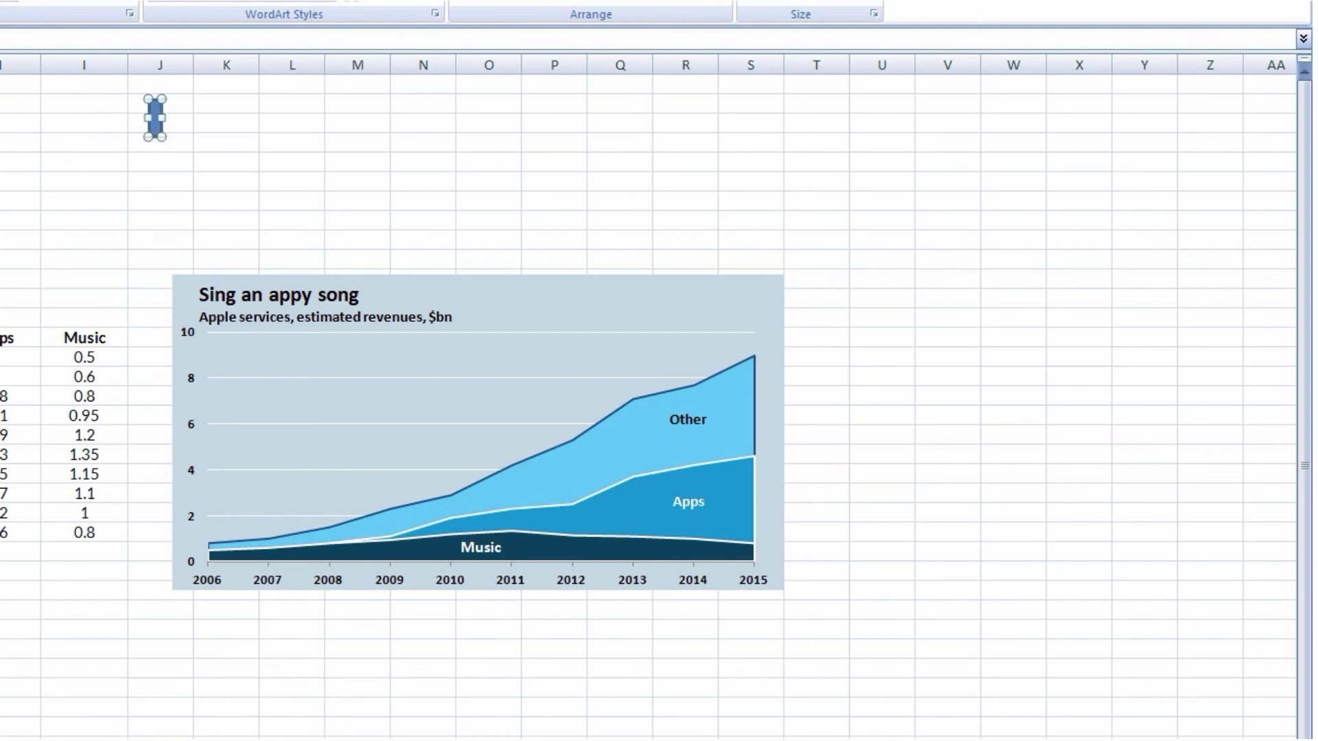
right_click(158, 129)
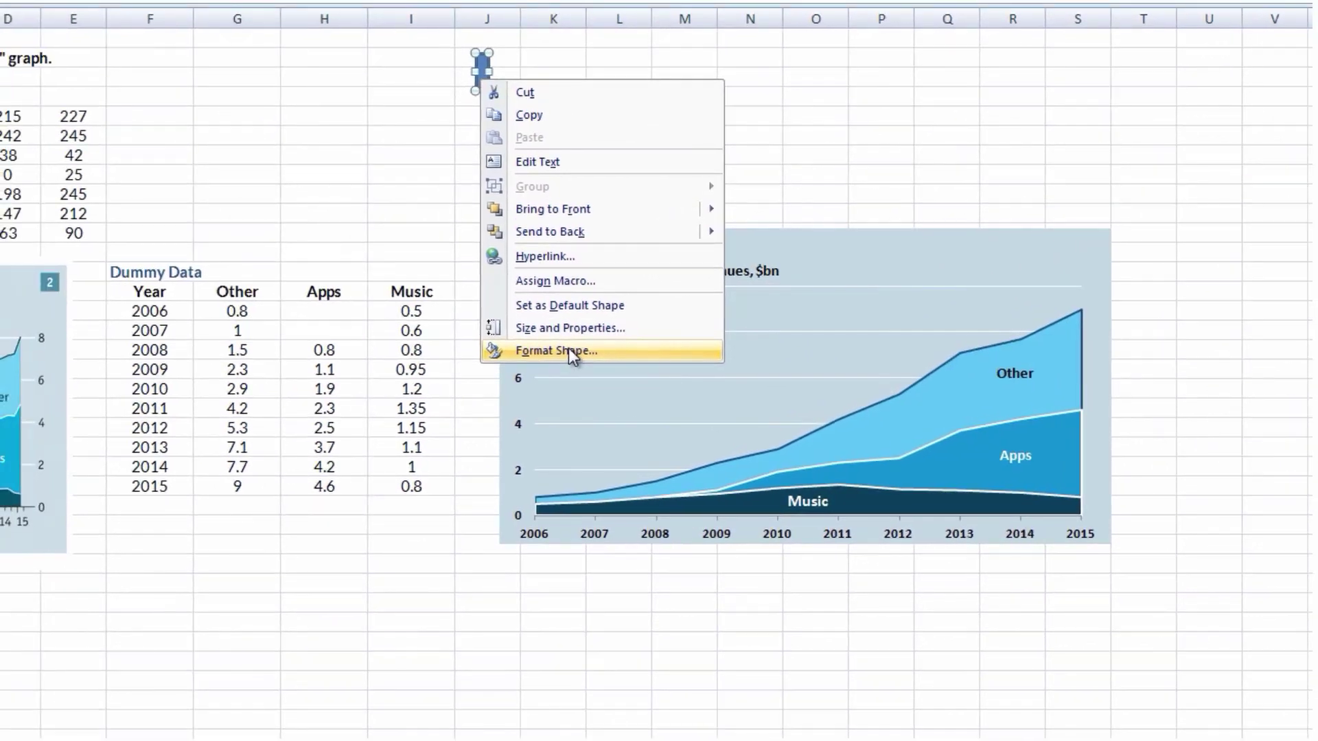
click(568, 349)
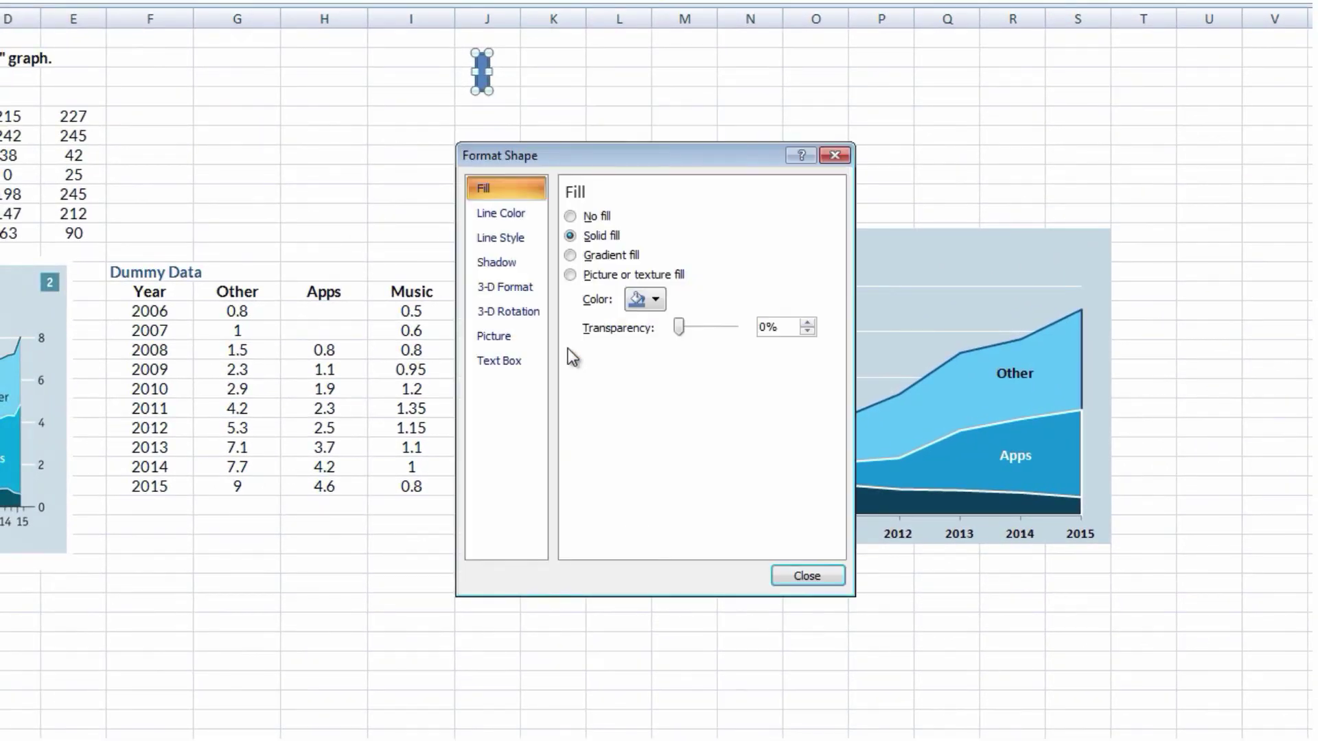
click(525, 210)
click(571, 217)
- Fill the rectangle with the custom red RGB 230, 0, 25
click(512, 186)
click(647, 301)
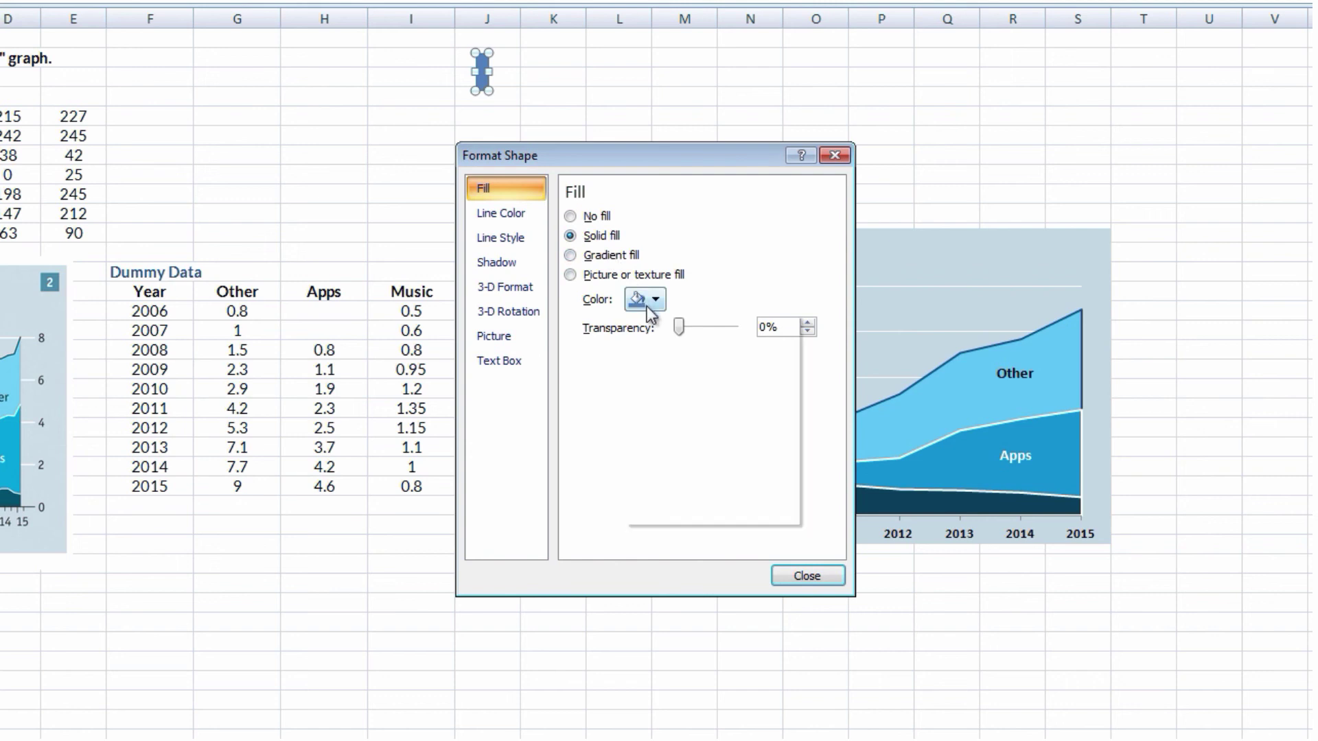
click(688, 514)
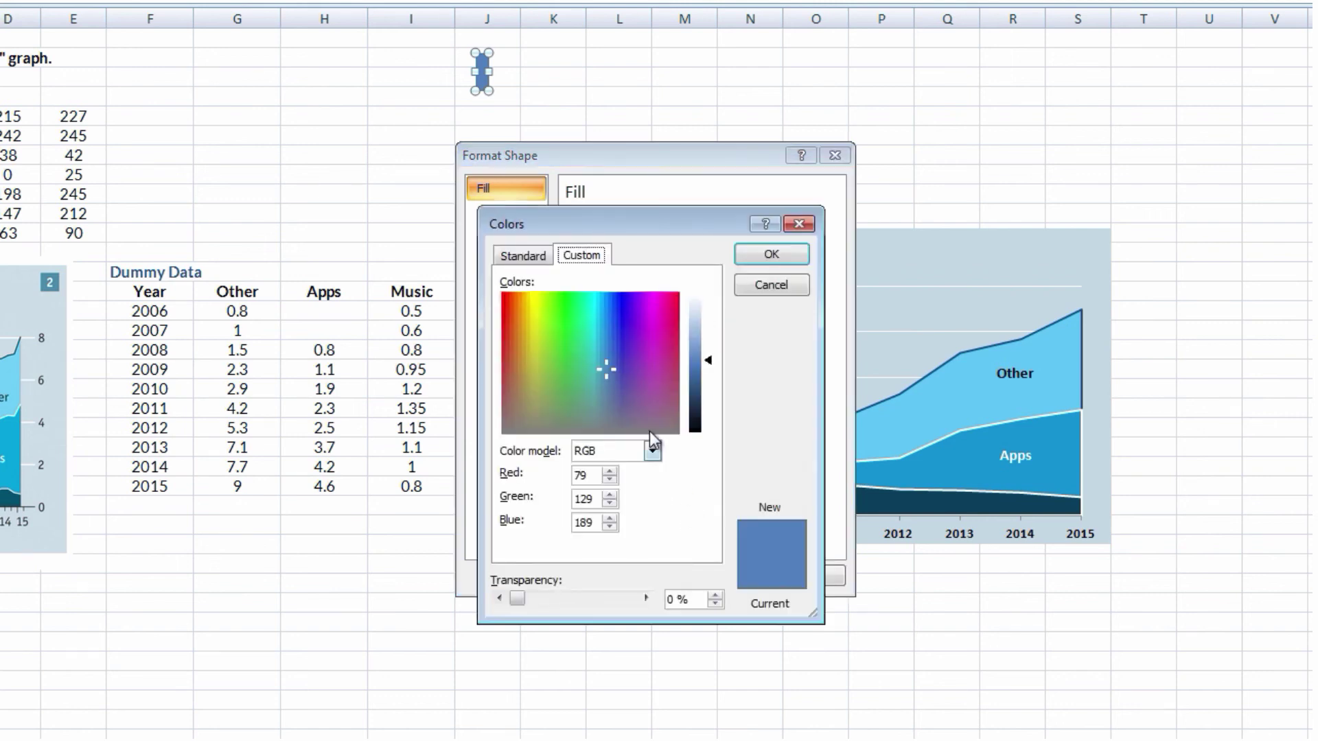
drag(589, 475, 564, 474)
text(230)
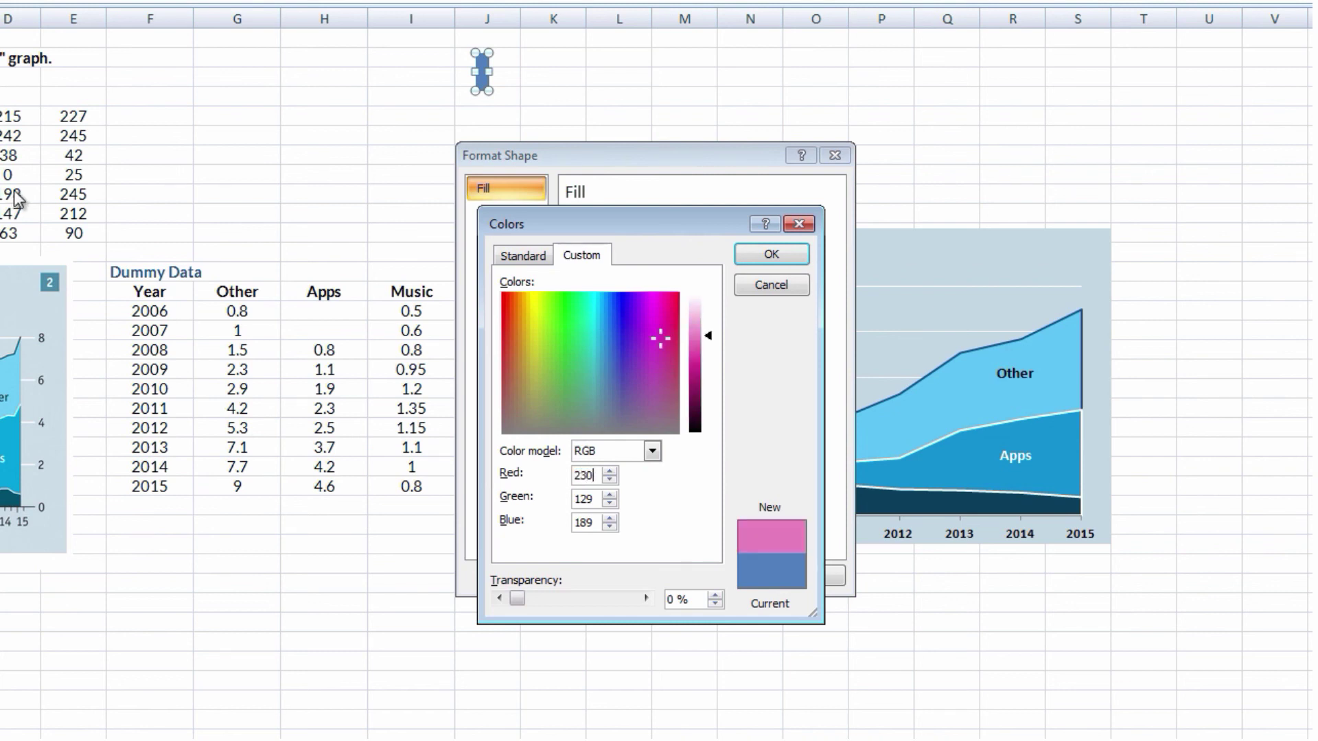
key(Tab)
text(0)
key(Tab)
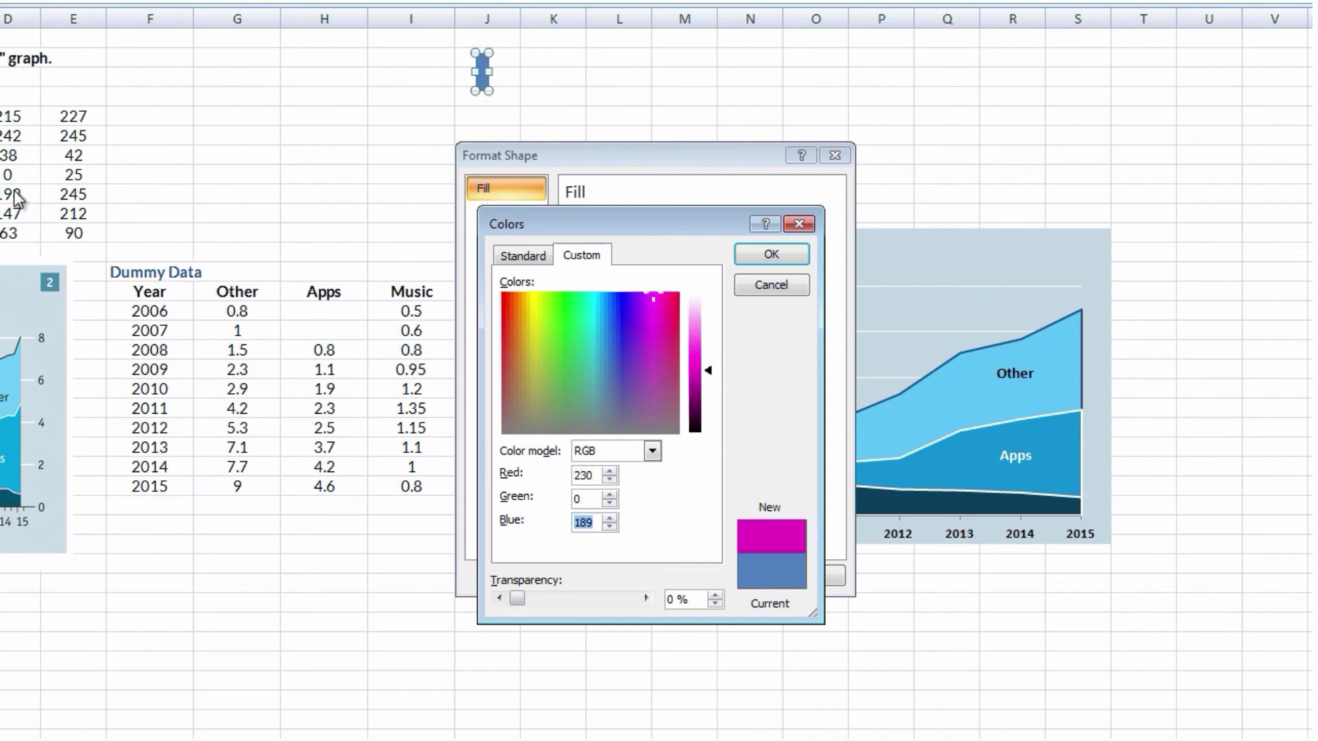
text(2)
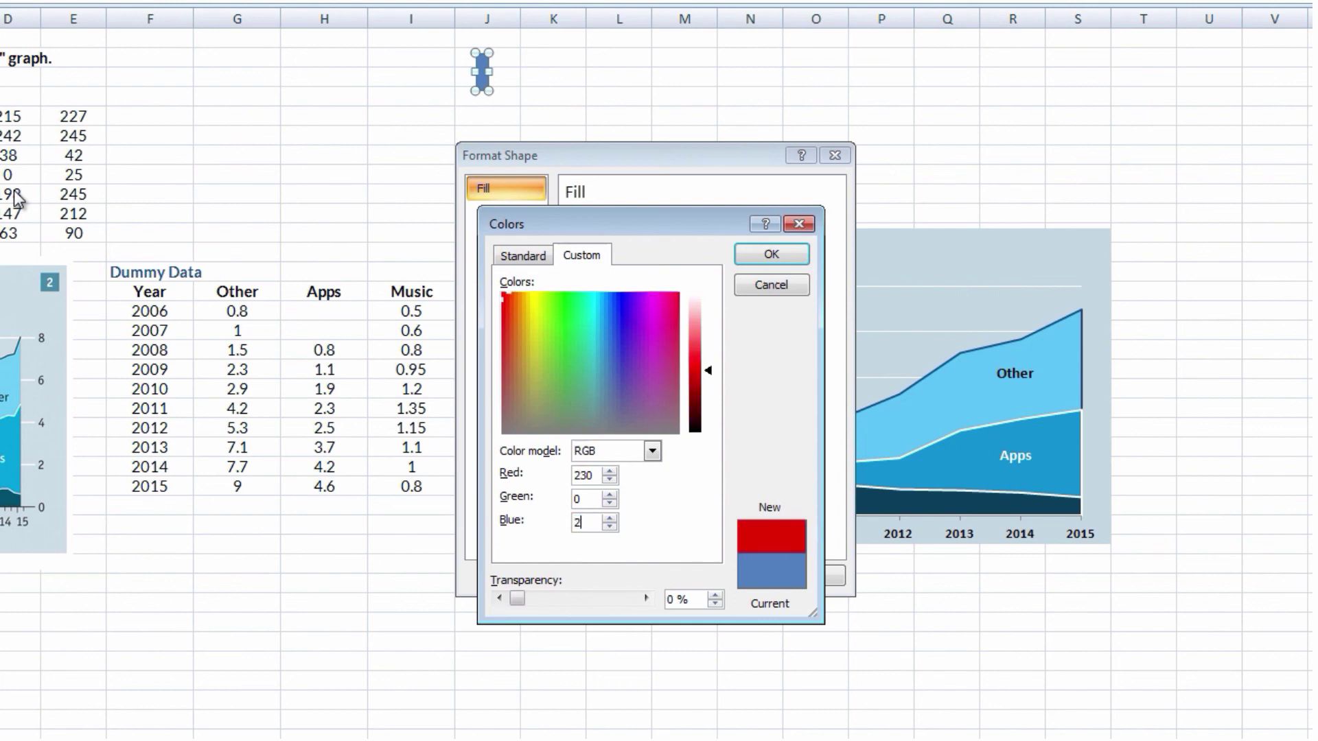
text(5)
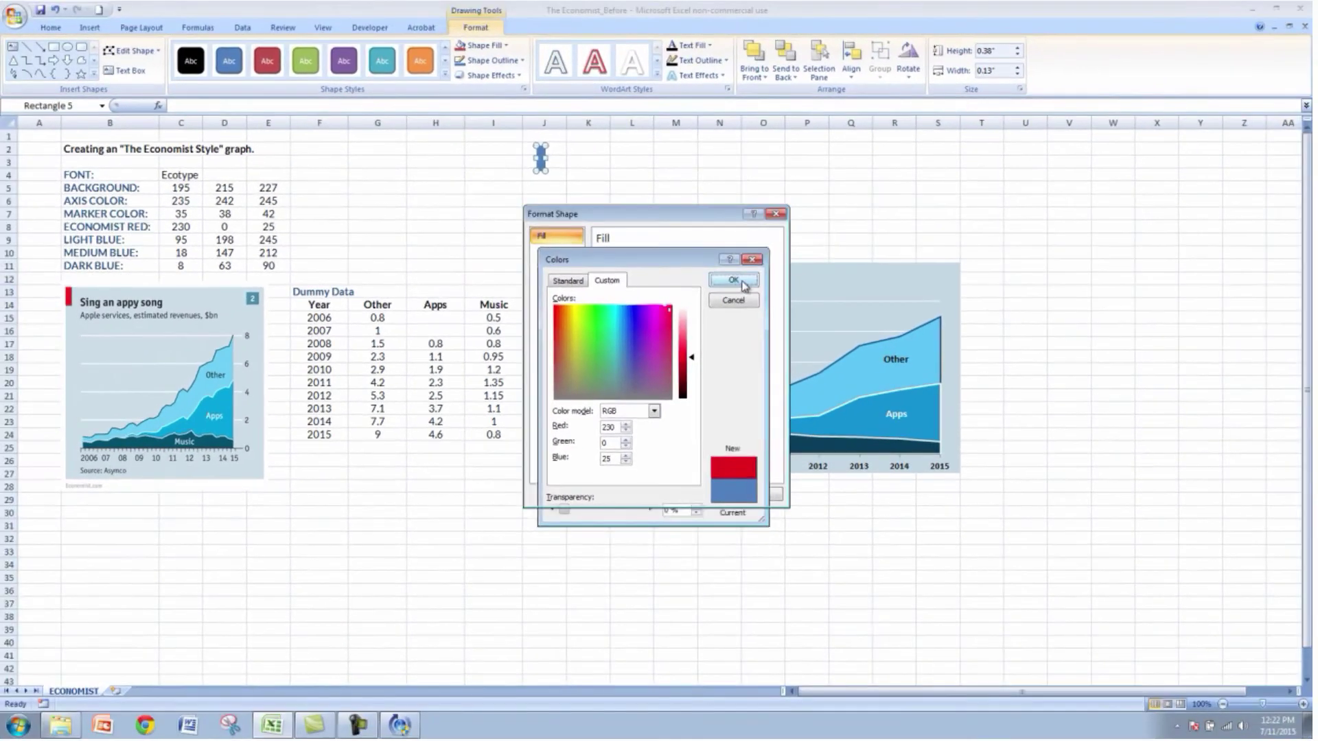
click(771, 254)
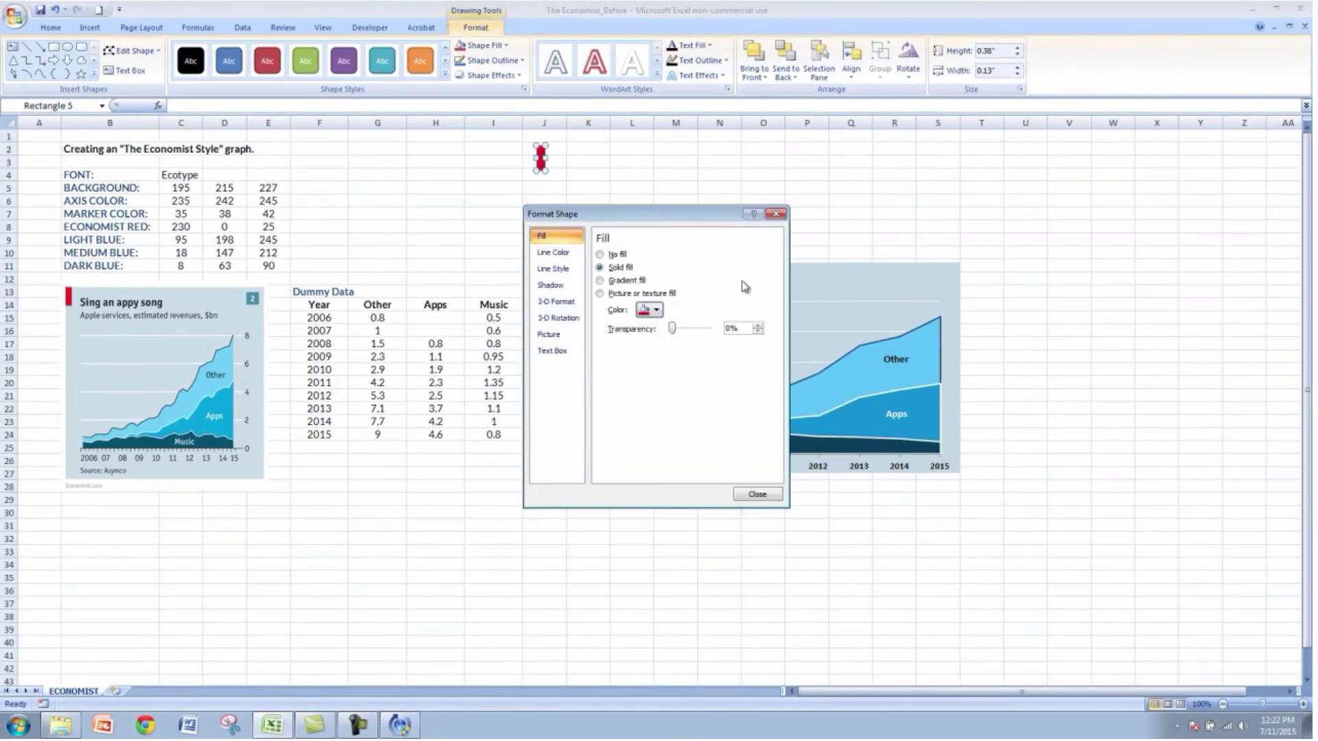
click(757, 494)
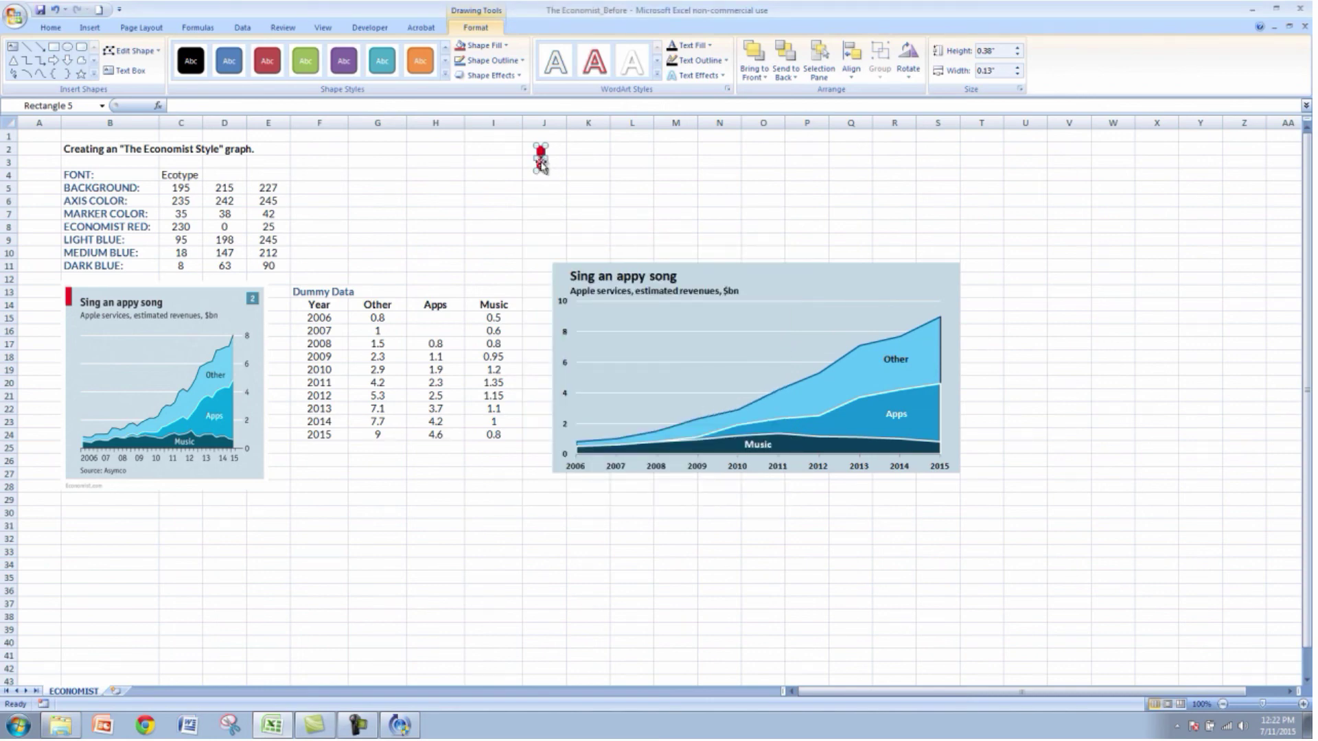
- Drag the red rectangle onto the chart's top-left corner beside the title, then deselect it
drag(539, 162, 557, 277)
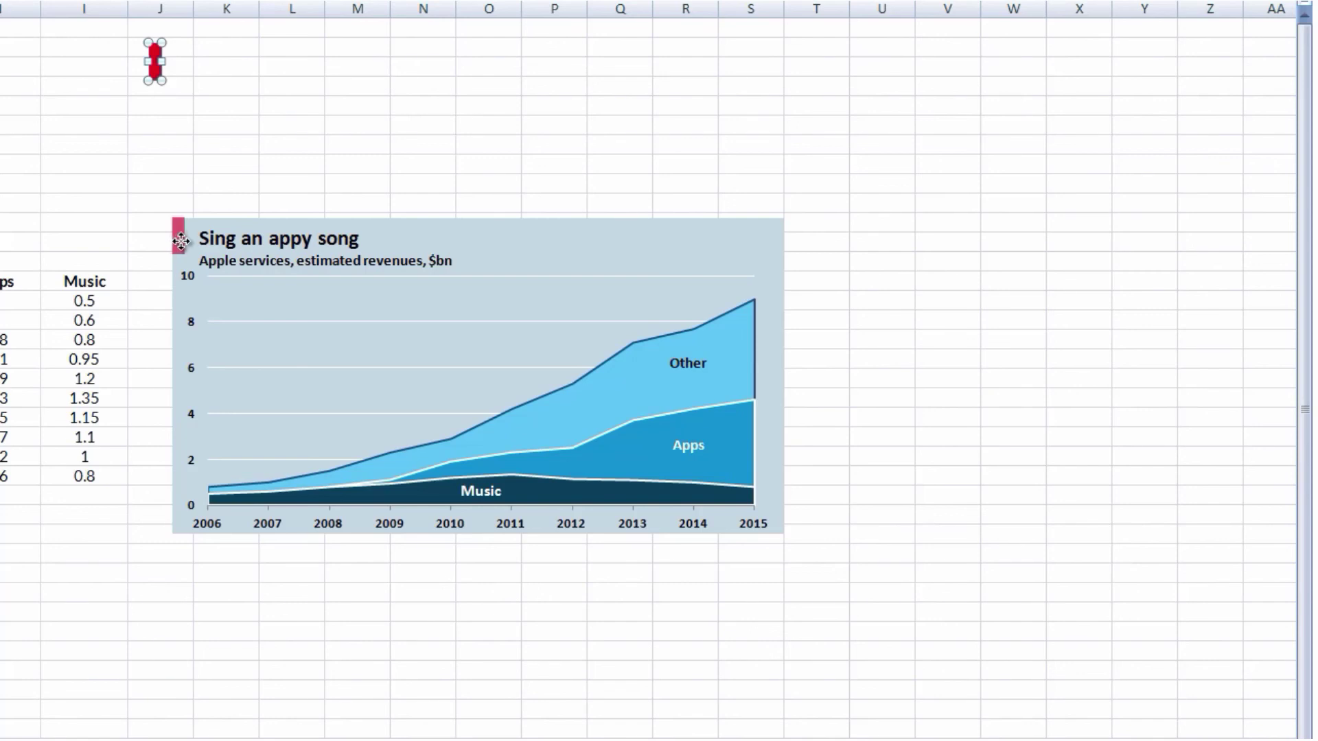
drag(180, 240, 185, 257)
drag(240, 146, 289, 147)
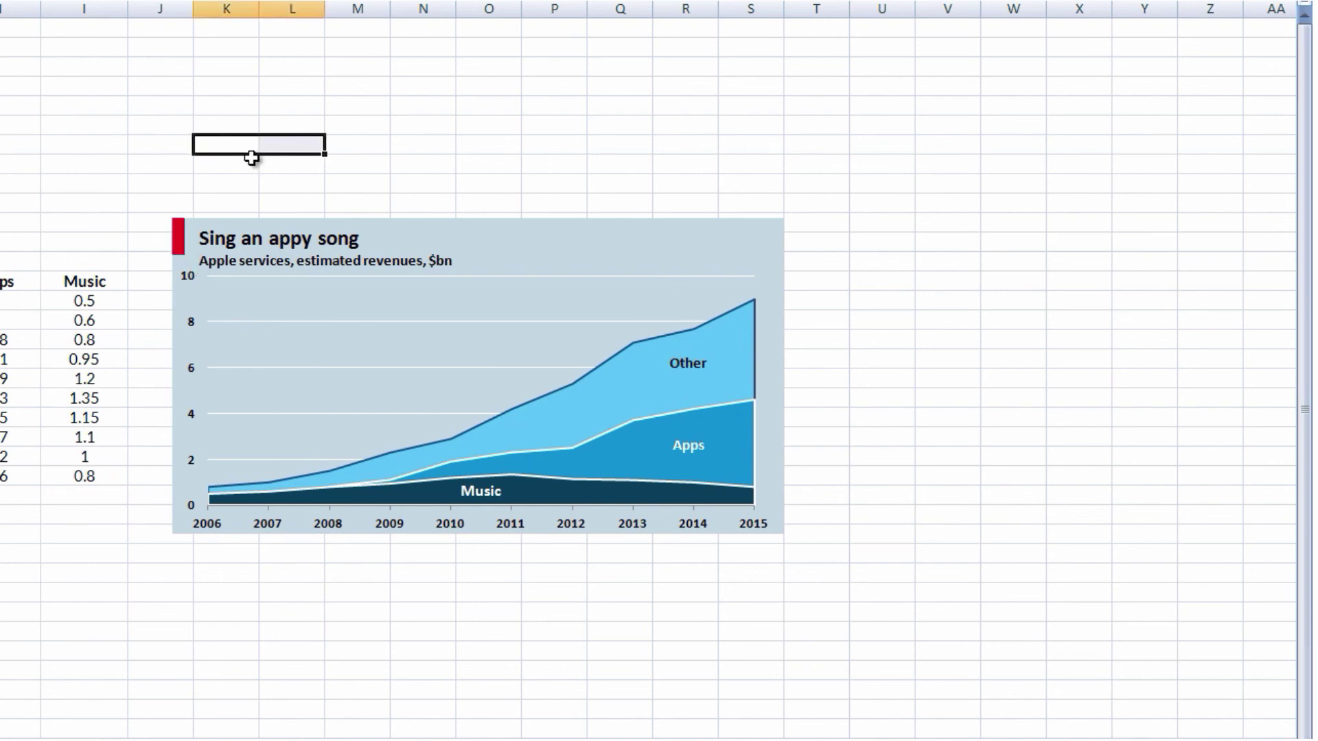